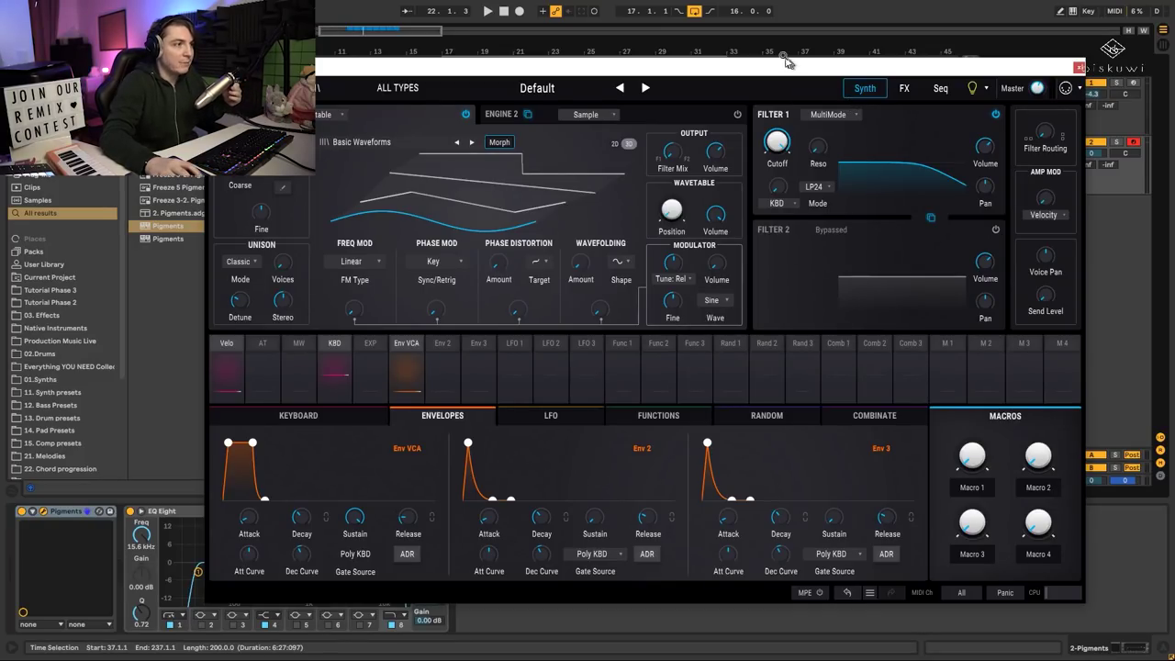
Switch Engine 1 of Pigments to the Analog type and close the plugin window.
left_click_drag(732, 65, 744, 60)
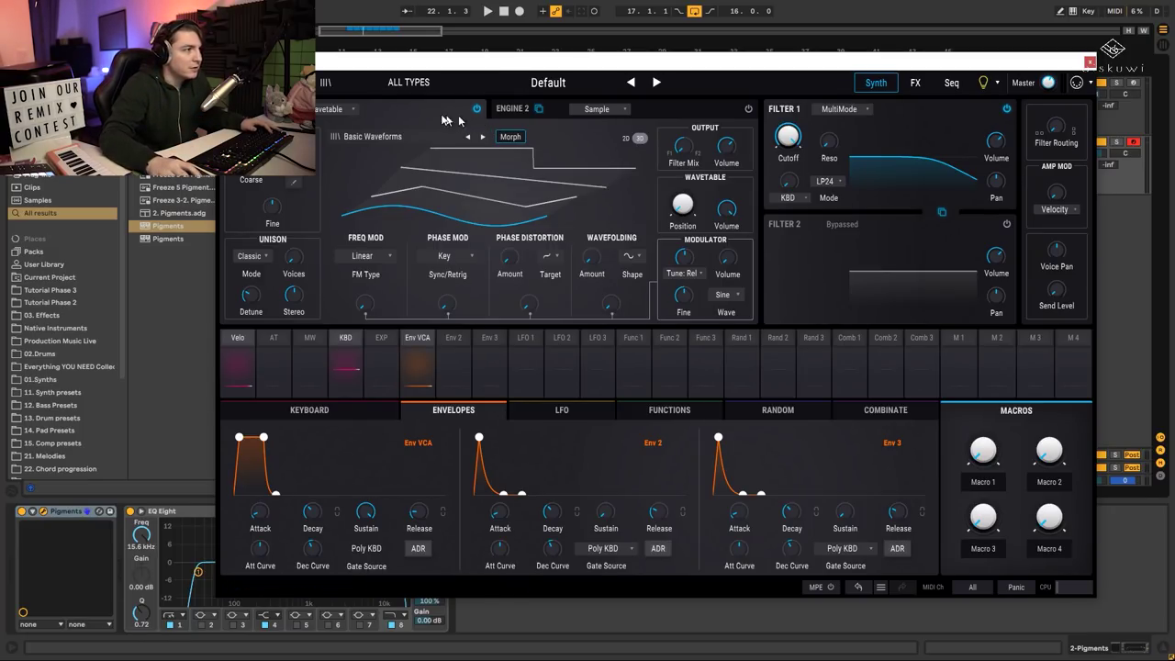
left_click_drag(480, 65, 507, 59)
left_click(372, 103)
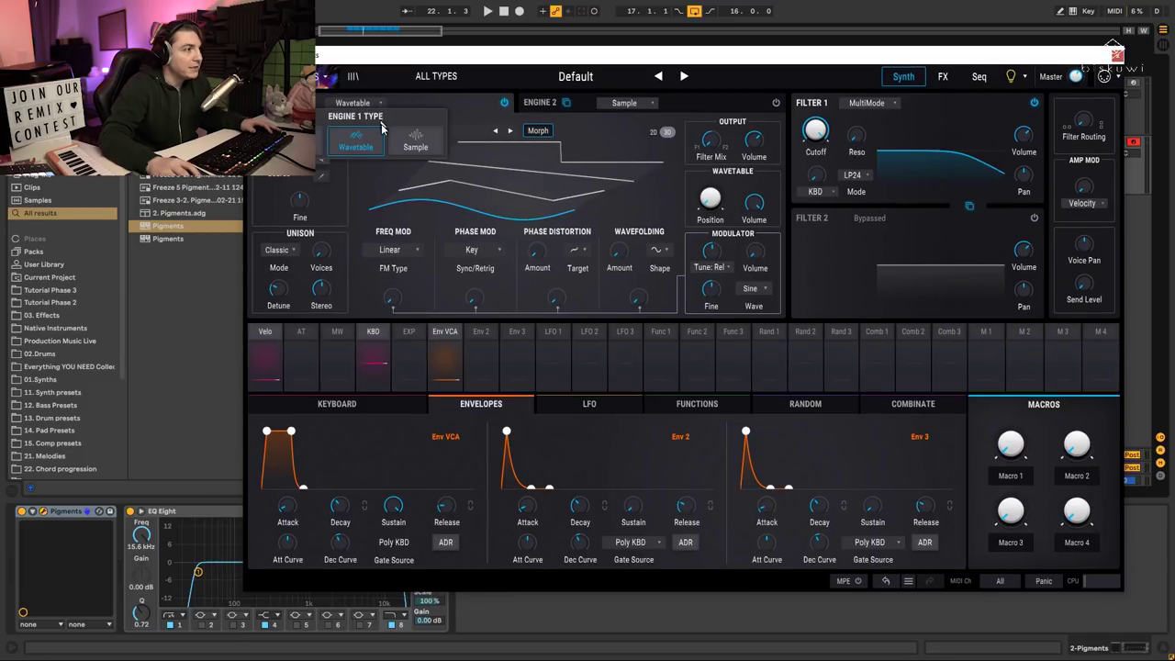
left_click(296, 147)
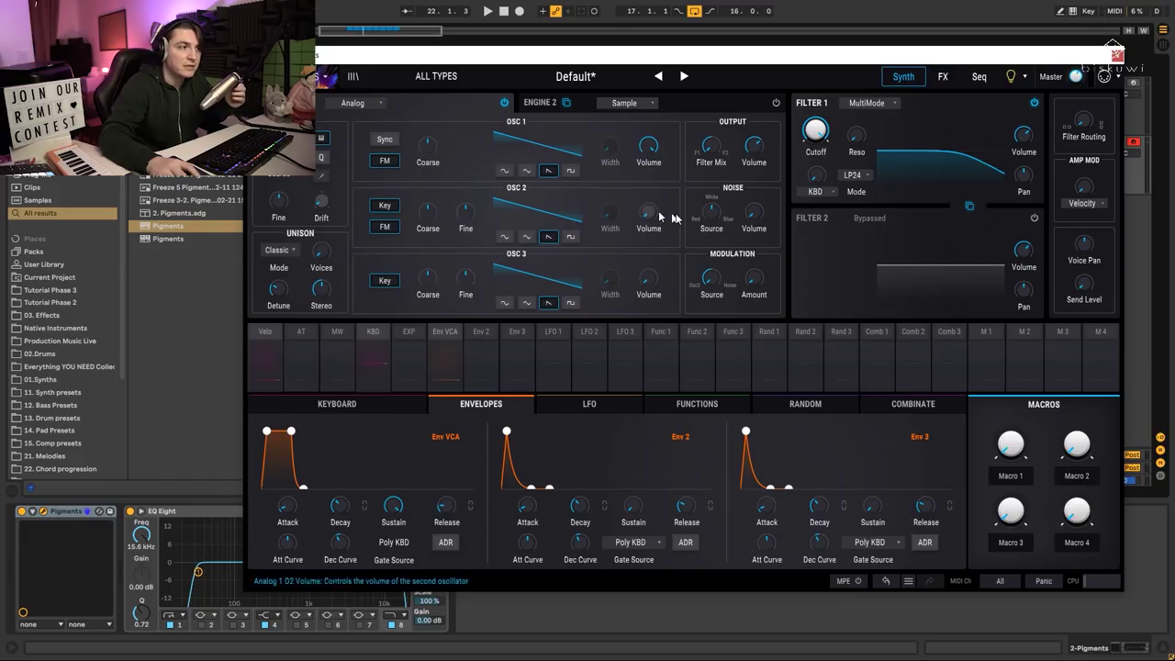
left_click(1115, 54)
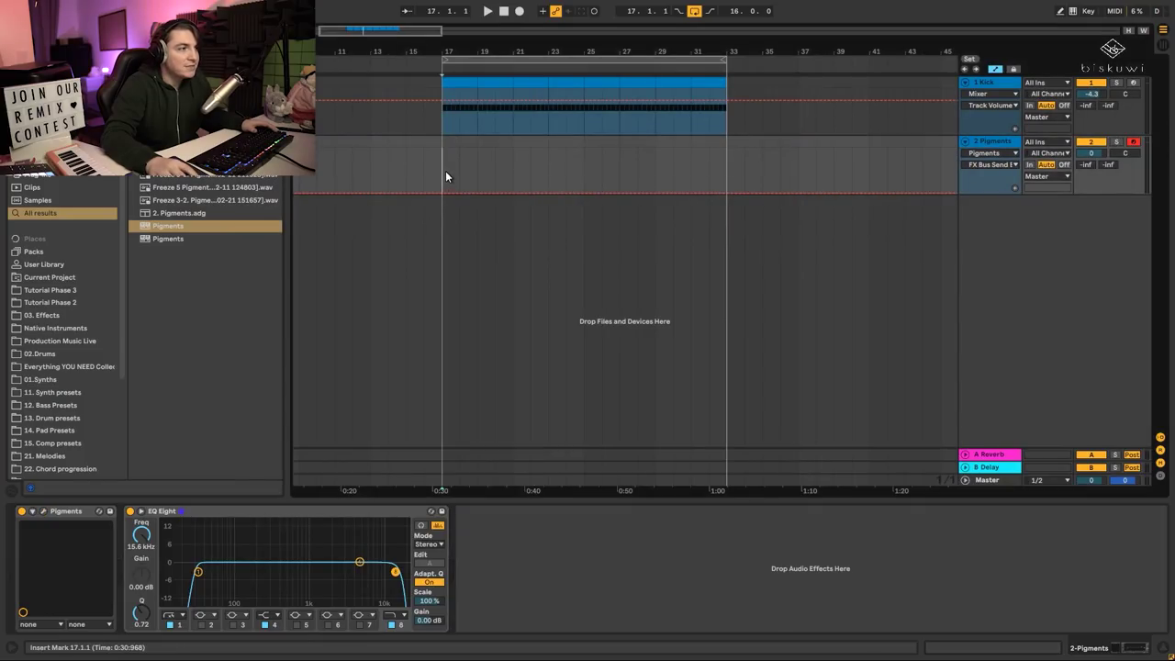
Create an empty four-bar MIDI clip on the Pigments track from bar 17 to bar 21.
left_click_drag(445, 171, 714, 150)
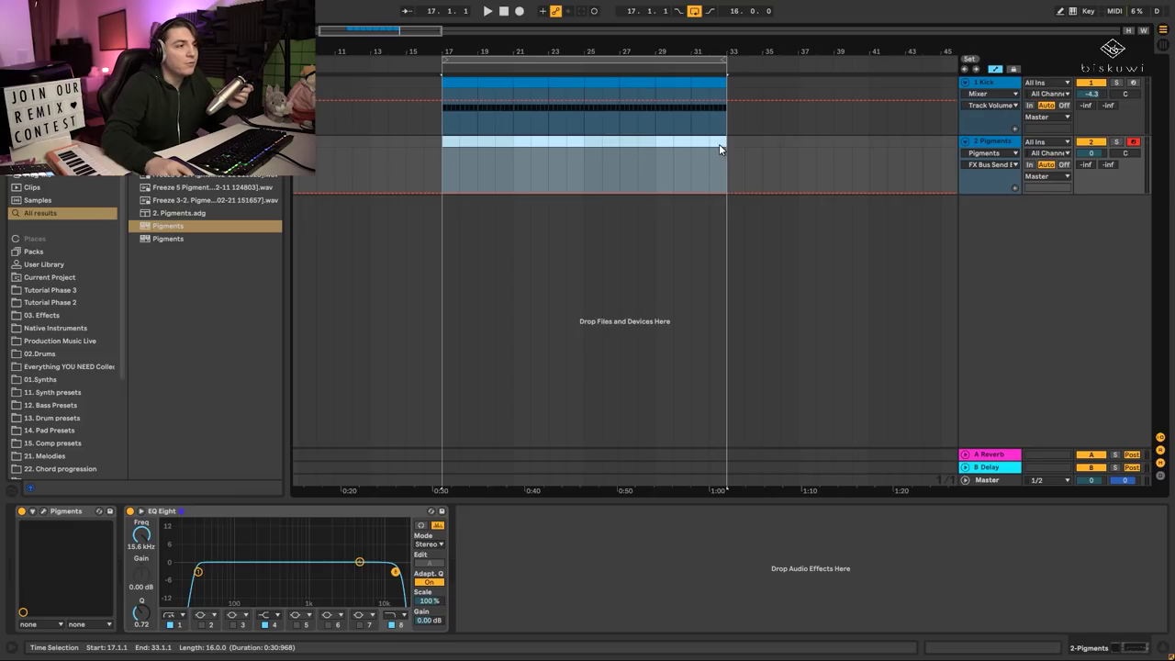
left_click(441, 161)
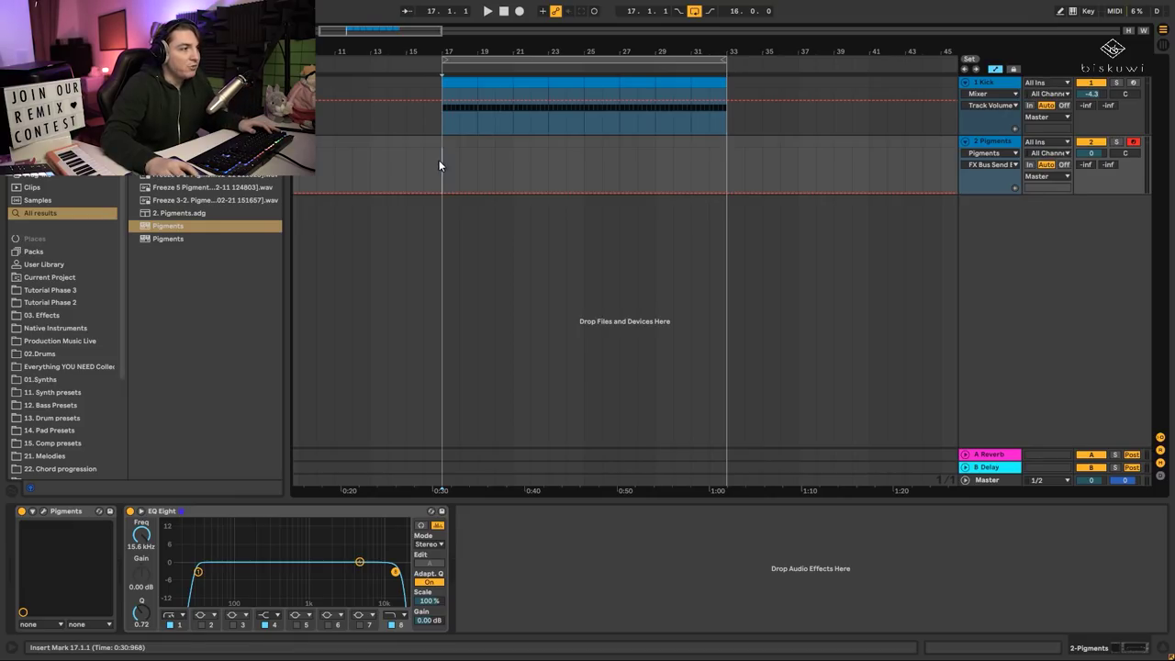
left_click_drag(453, 151, 520, 138)
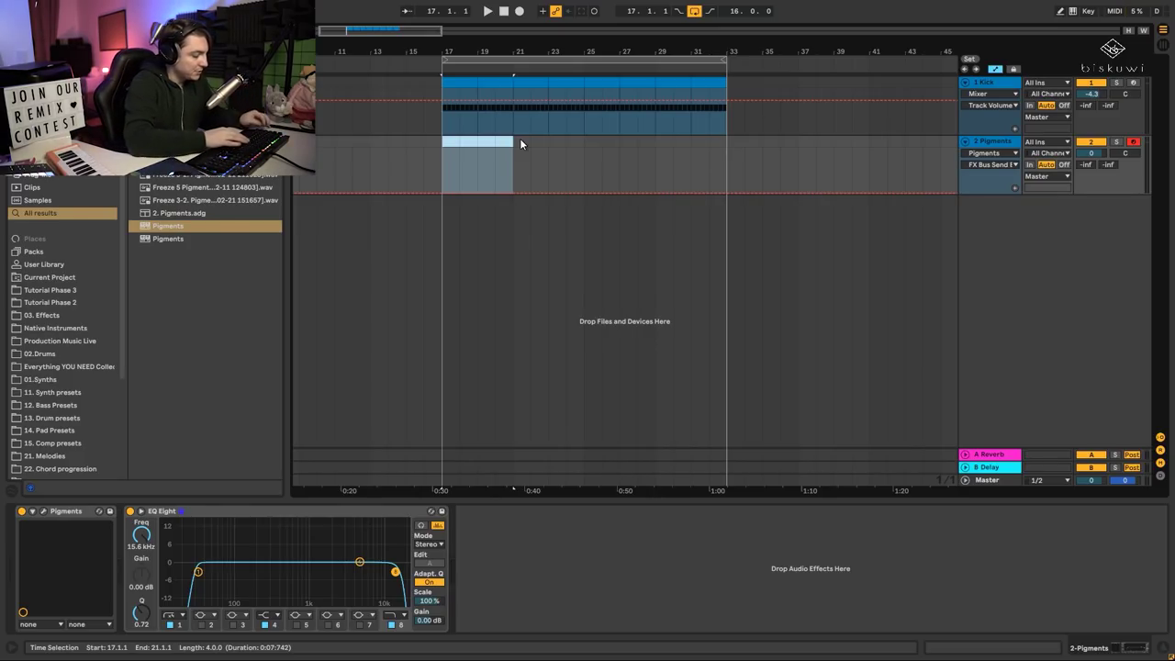
key("ctrl+shift+m")
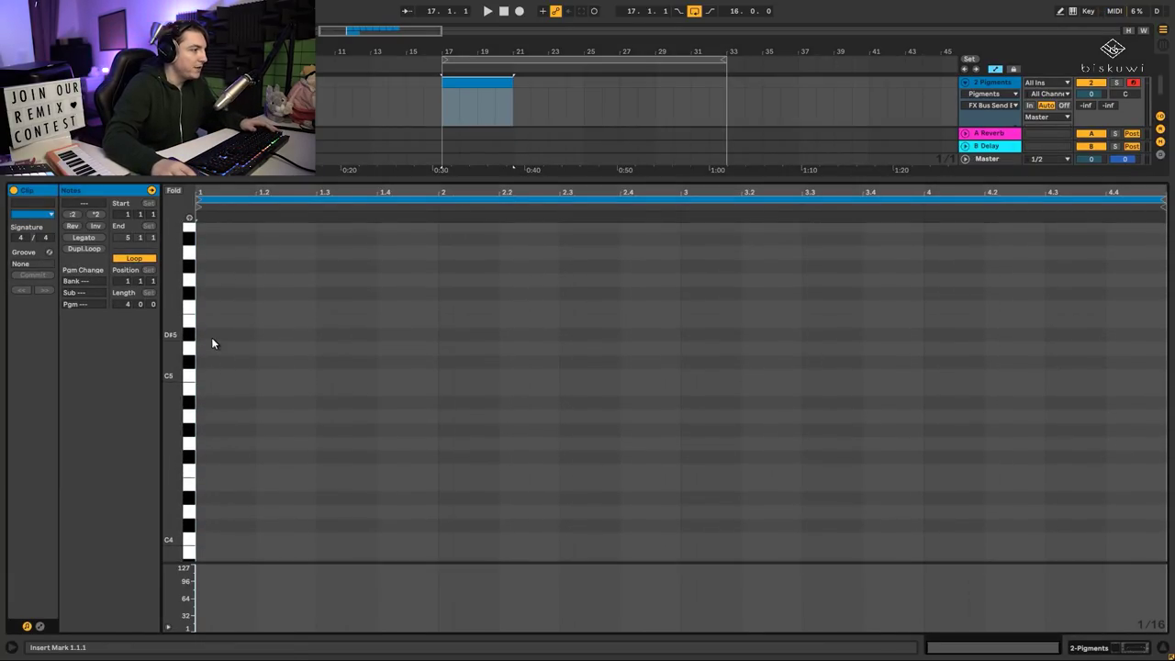
Draw an F minor chord with F5, G#5 and C6 notes, each spanning the whole four-bar clip.
scroll(211, 337, "up", 1)
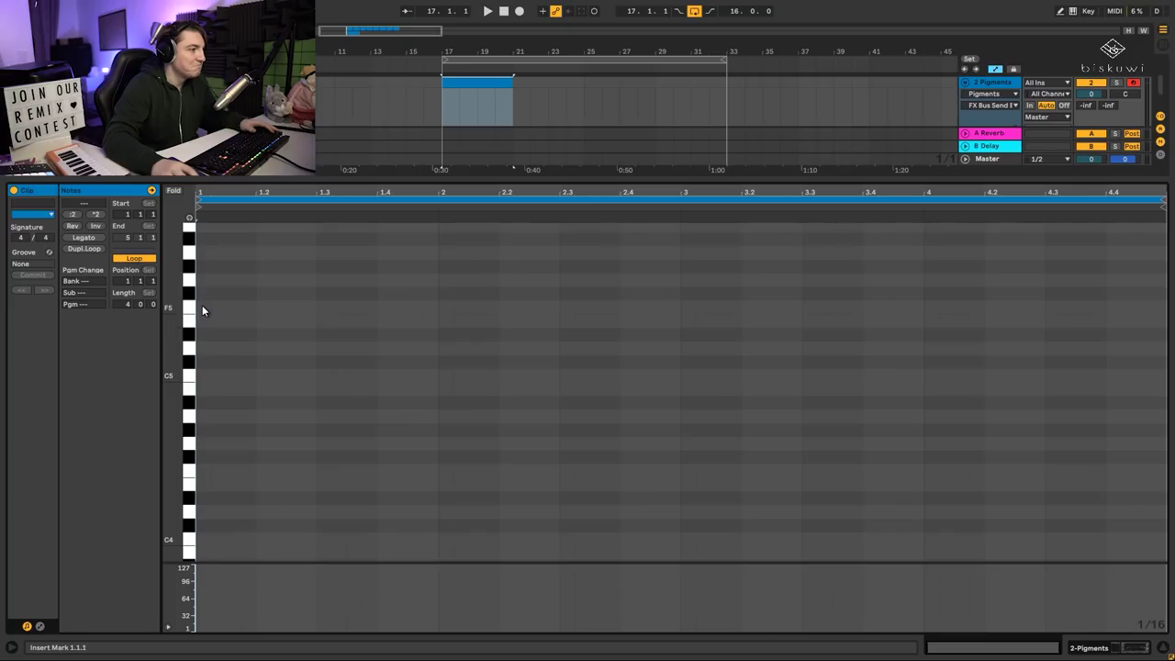
double_click(202, 306)
left_click_drag(210, 306, 1164, 321)
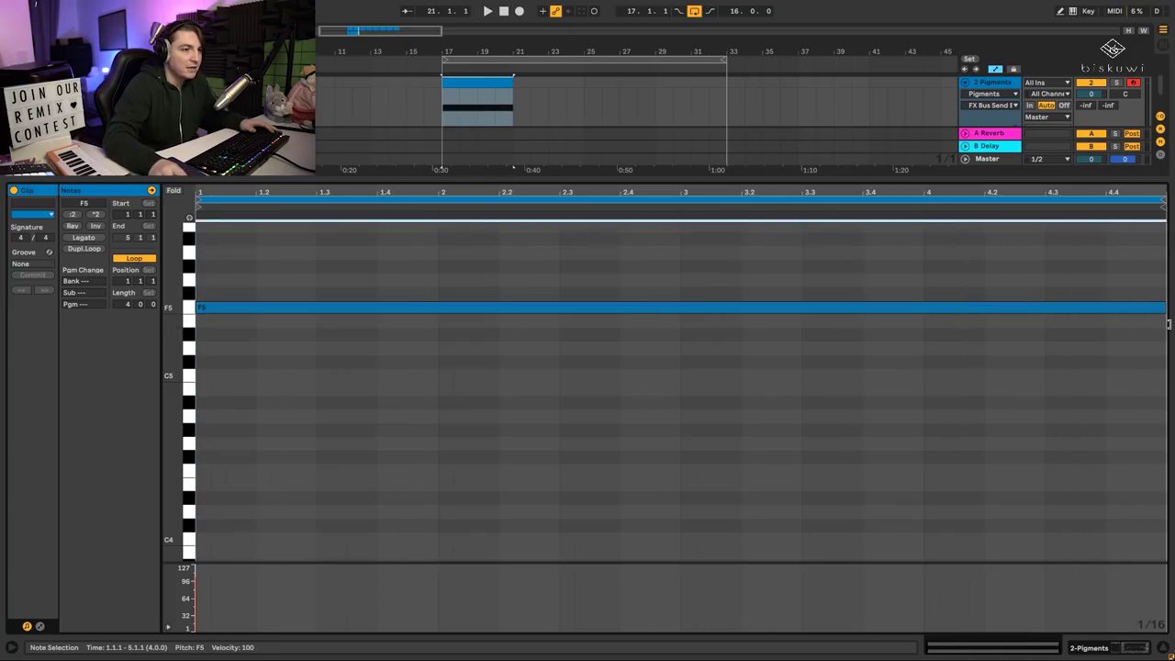
scroll(301, 340, "up", 4)
double_click(202, 355)
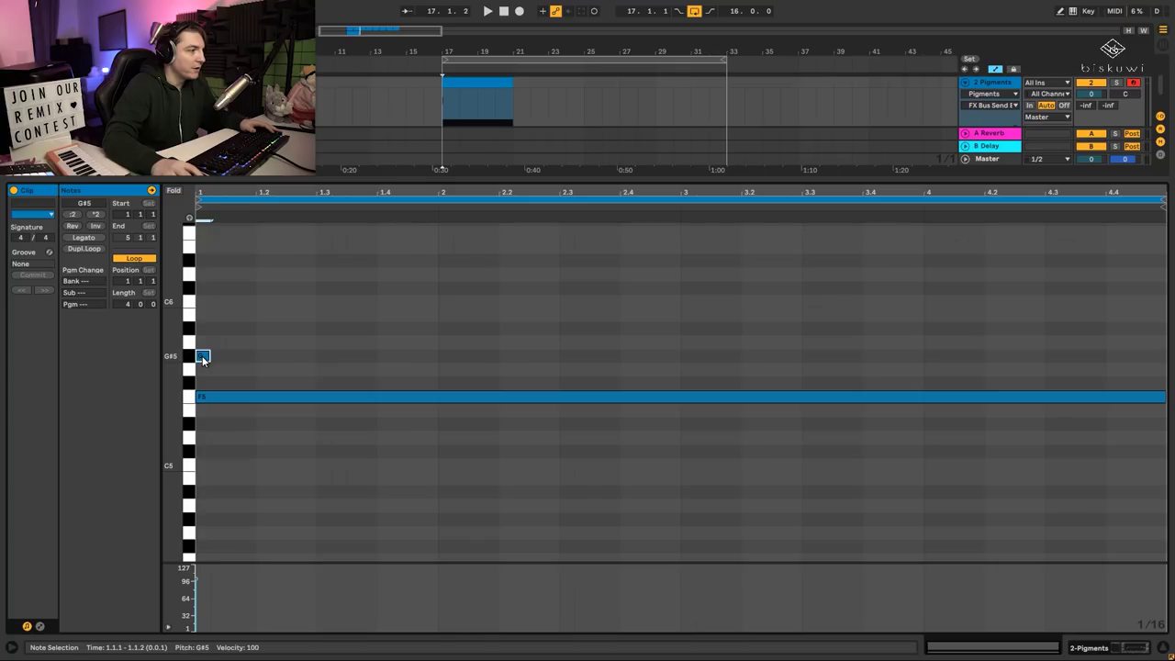
left_click_drag(209, 355, 1138, 355)
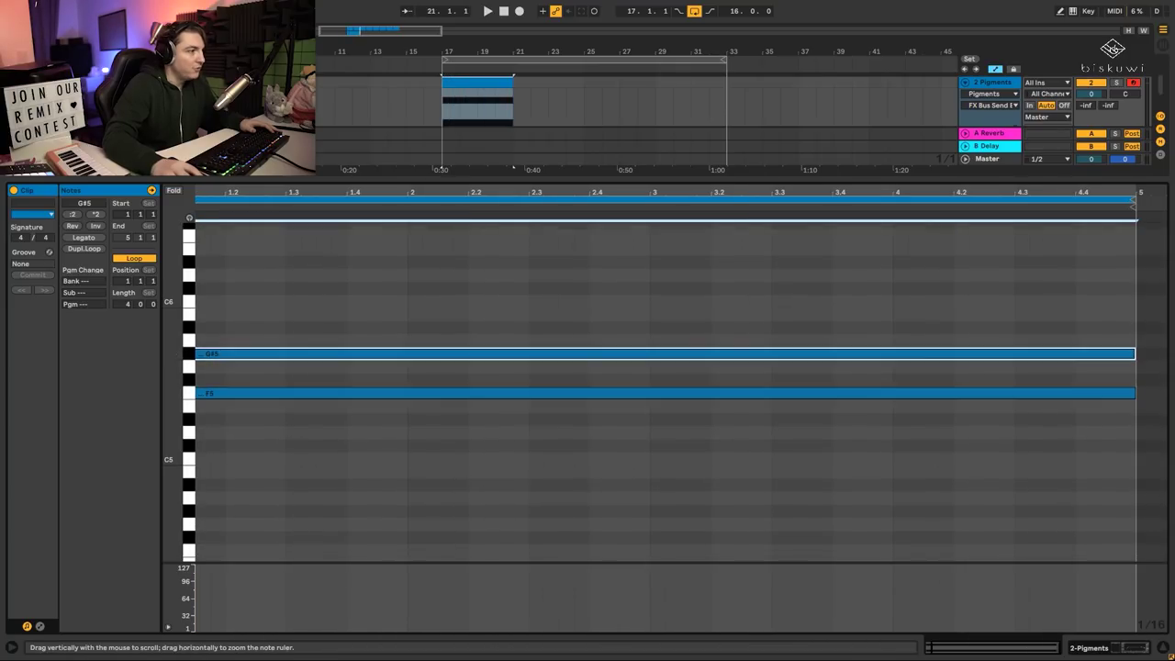
double_click(201, 305)
left_click_drag(209, 304, 1099, 300)
left_click_drag(560, 193, 580, 192)
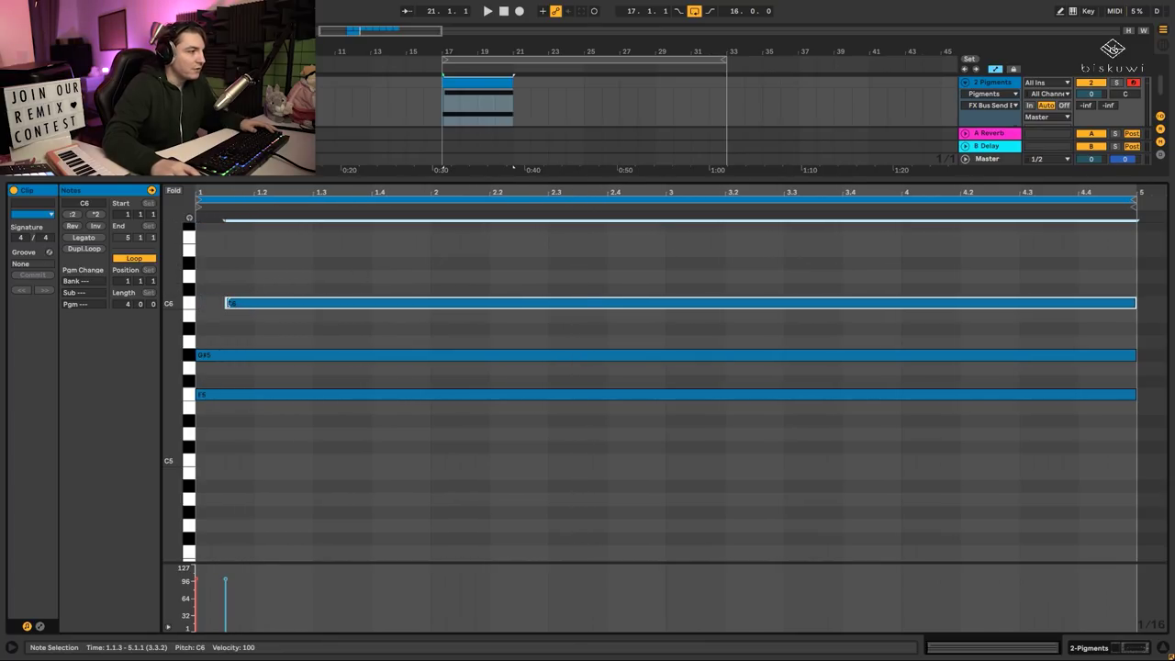
left_click_drag(228, 304, 196, 304)
Raise the G#5 note by one octave and transpose the whole chord down two octaves.
left_click(241, 355)
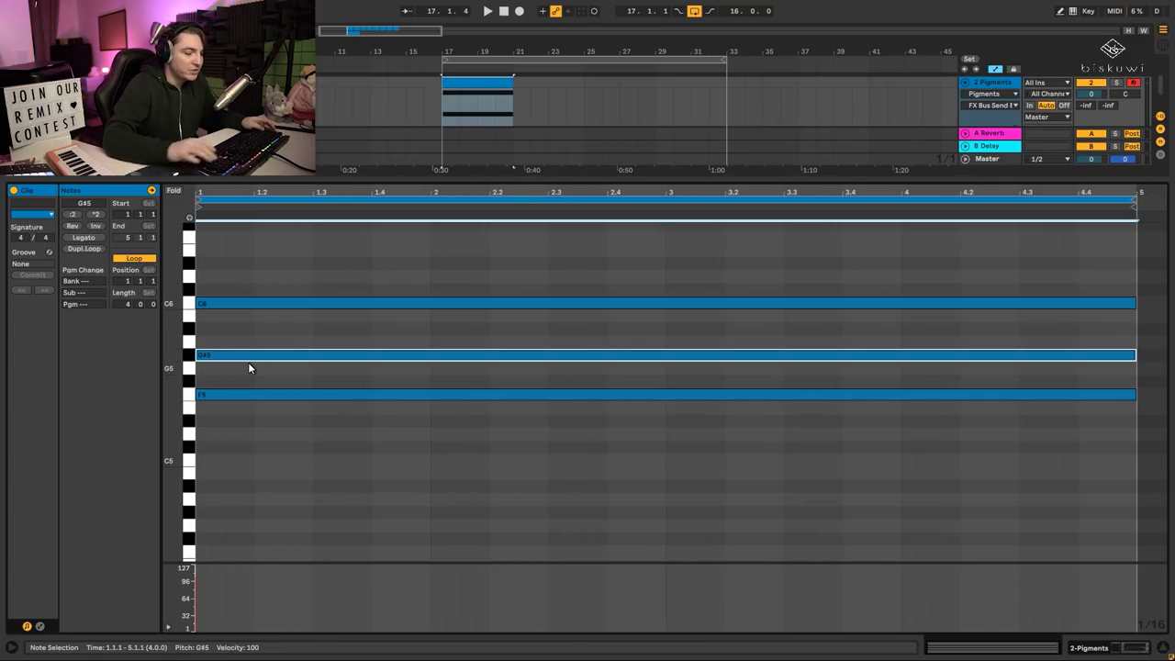
key("shift+Up")
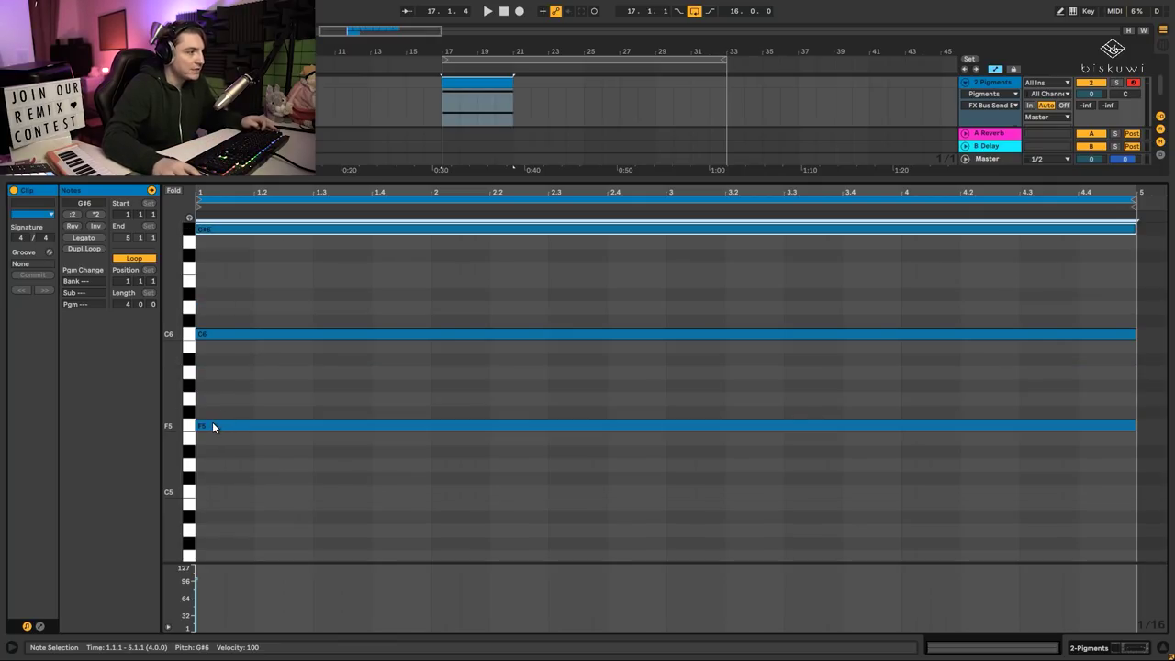
key("ctrl+a")
key("shift+Down")
key("shift+Down")
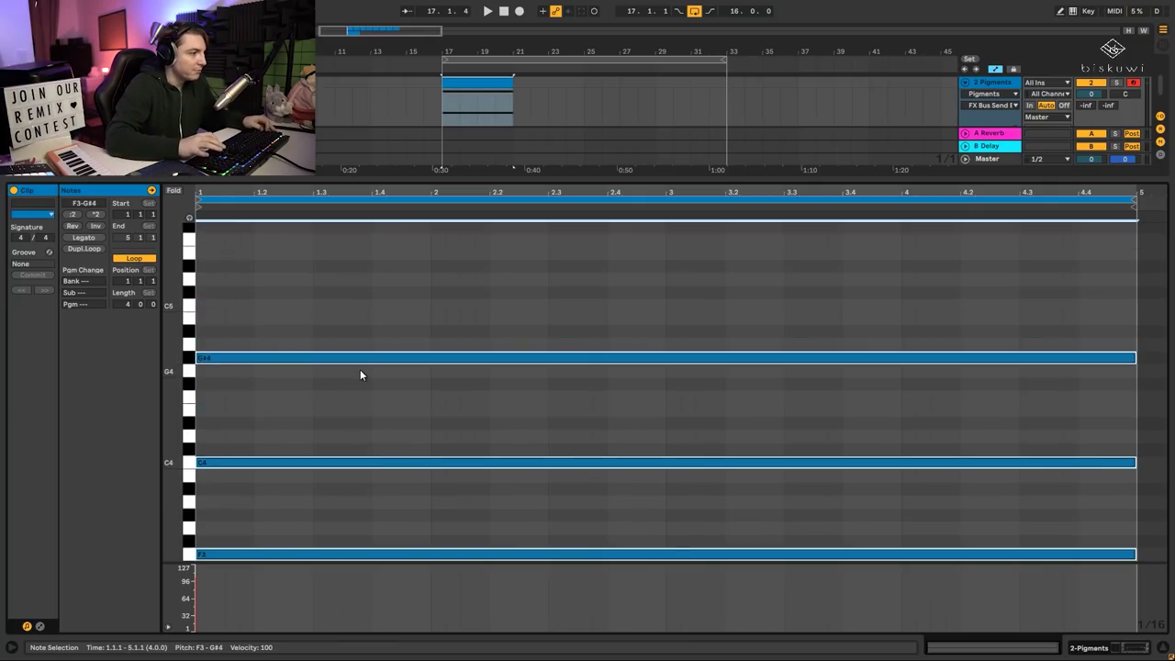
scroll(360, 375, "down", 3)
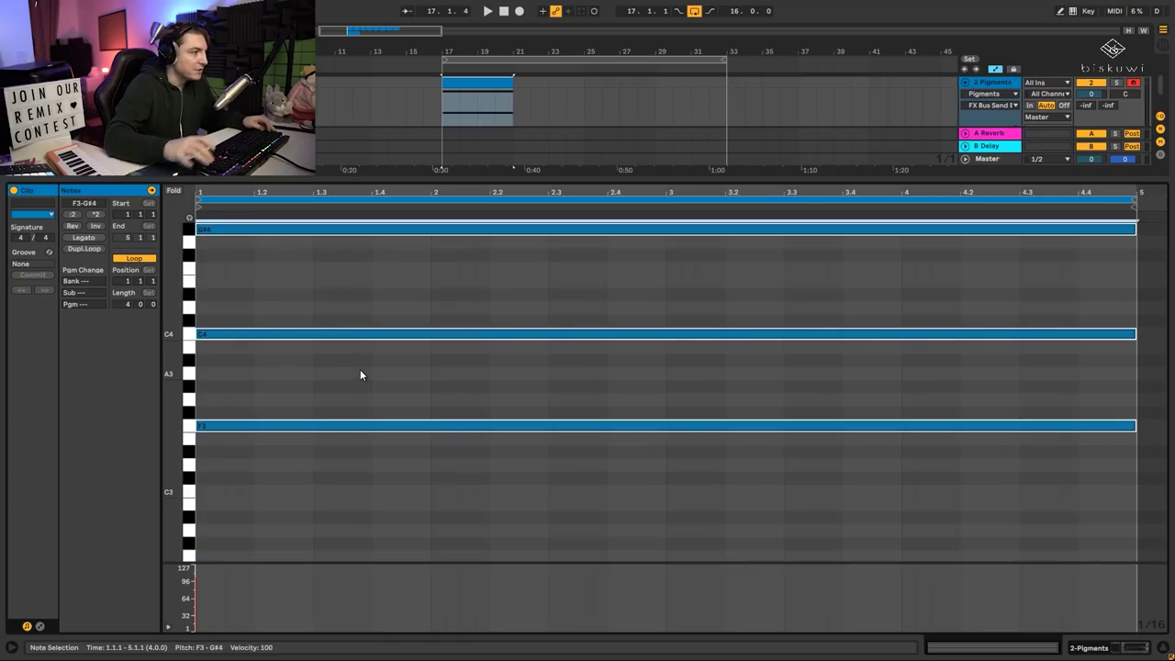
key("shift+Tab")
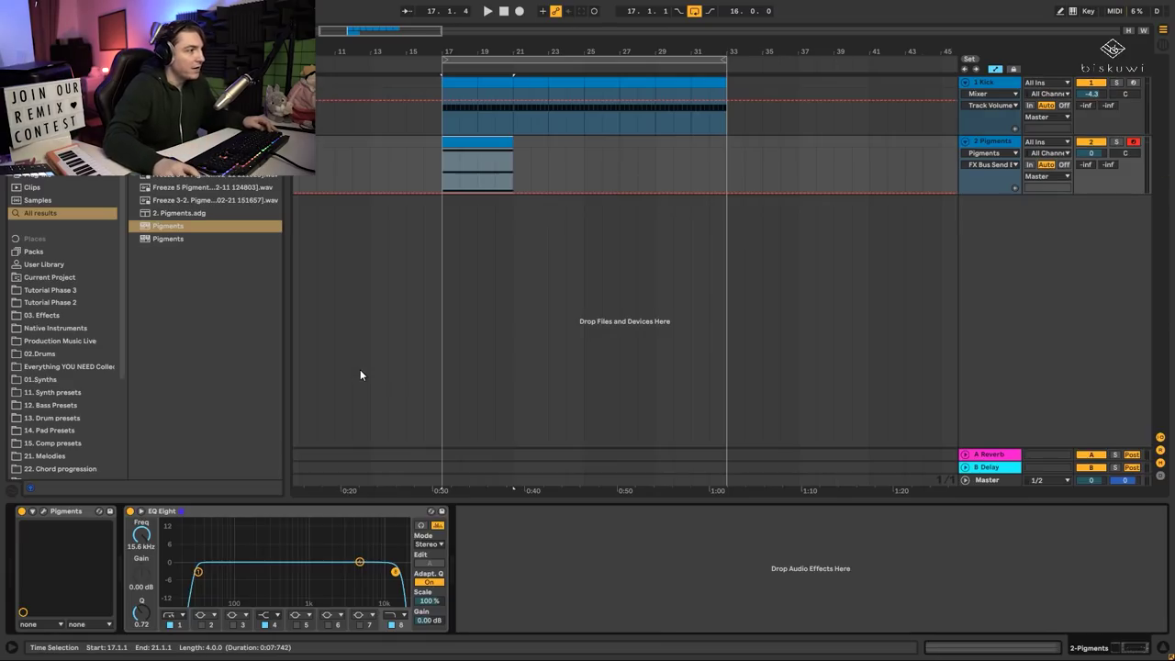
Reopen the Pigments window and set the Filter 1 type to SEM.
left_click(44, 511)
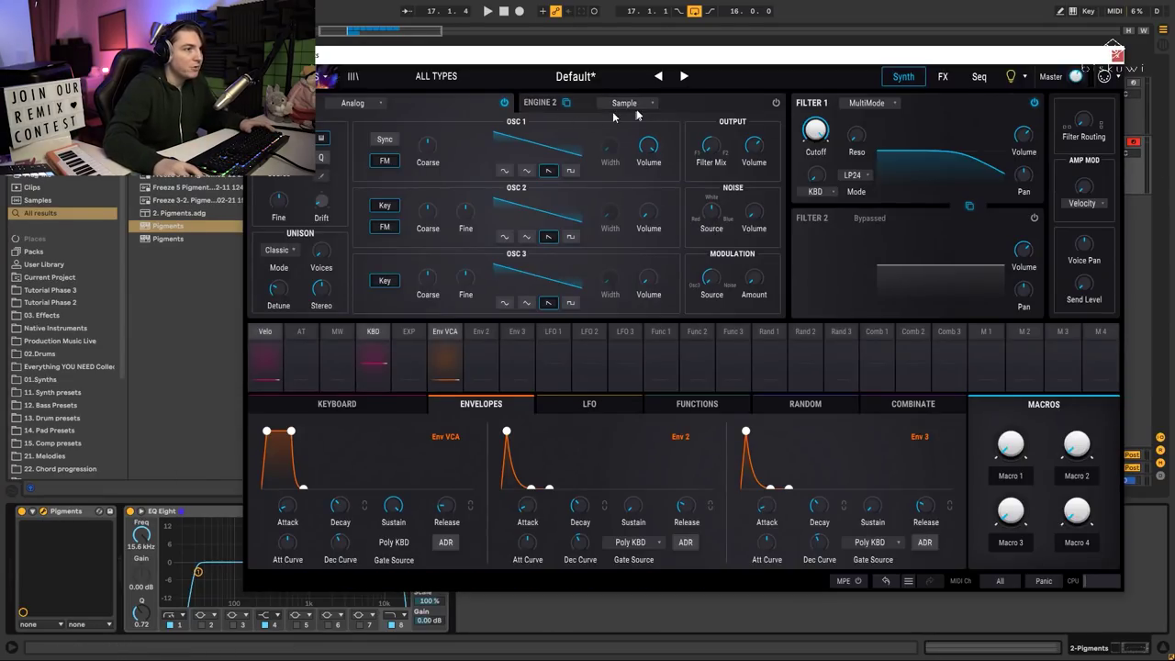
left_click(866, 102)
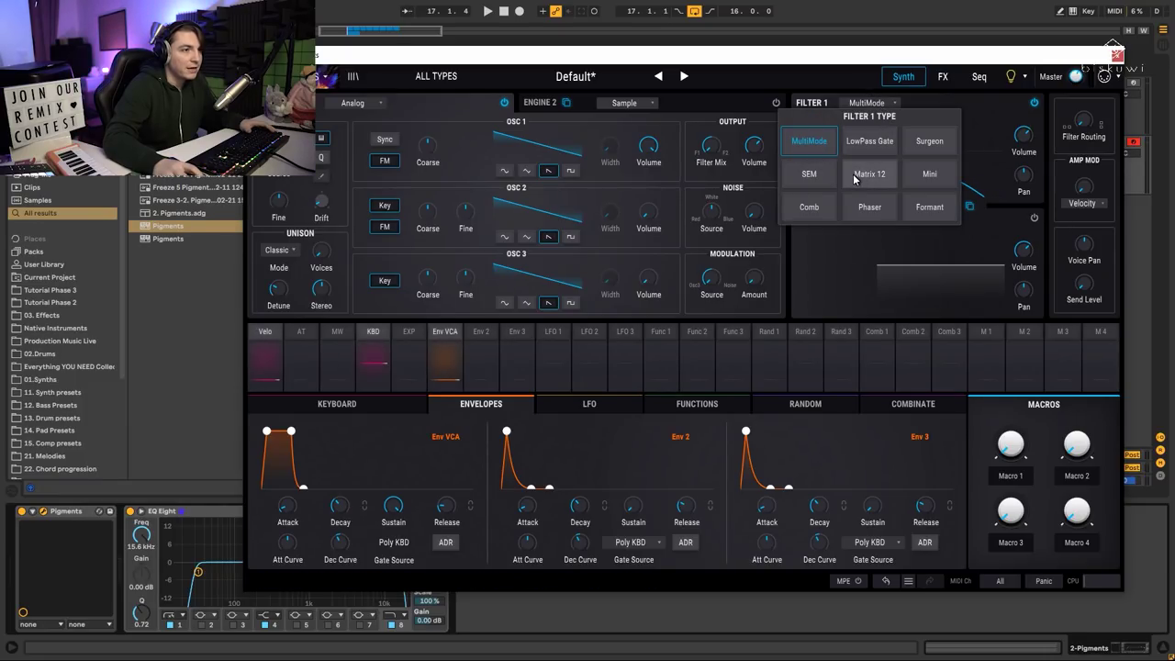
left_click(808, 173)
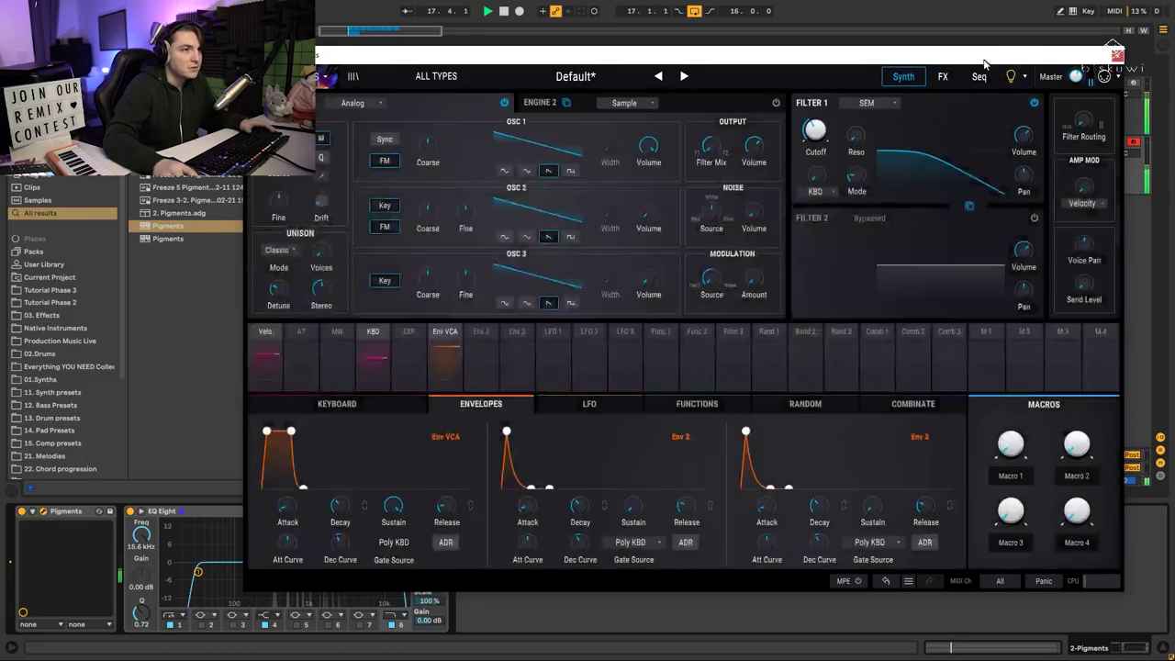
Solo the Pigments track and listen to the chord on its own.
left_click_drag(983, 61, 970, 309)
left_click(1117, 142)
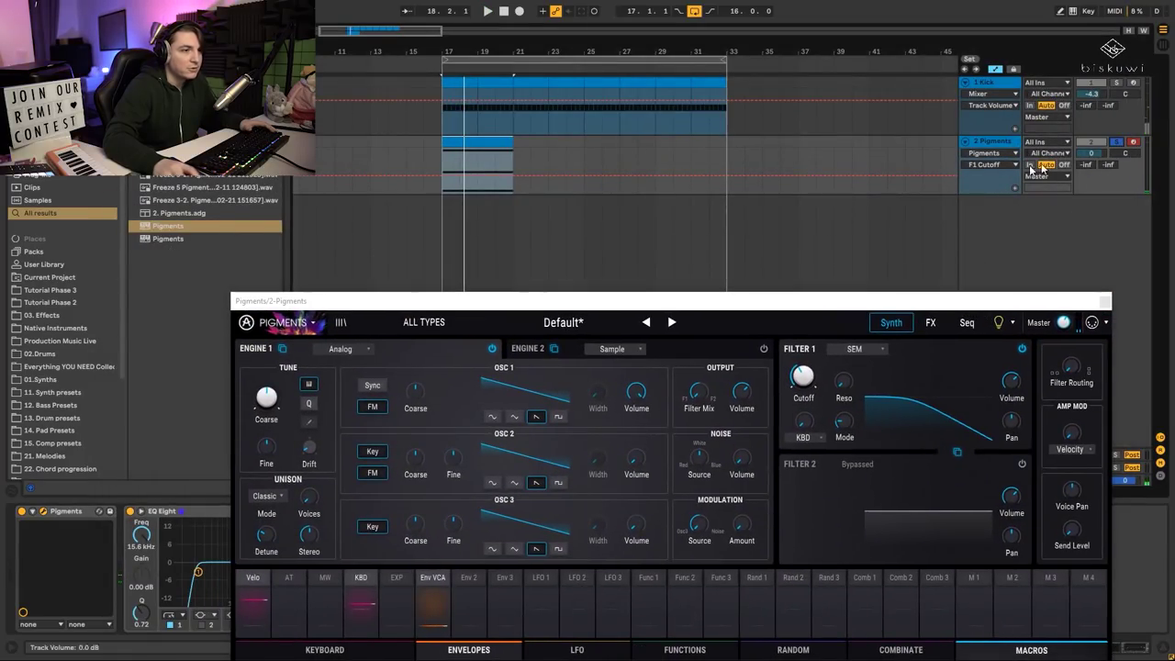
key("space")
left_click_drag(759, 306, 747, 64)
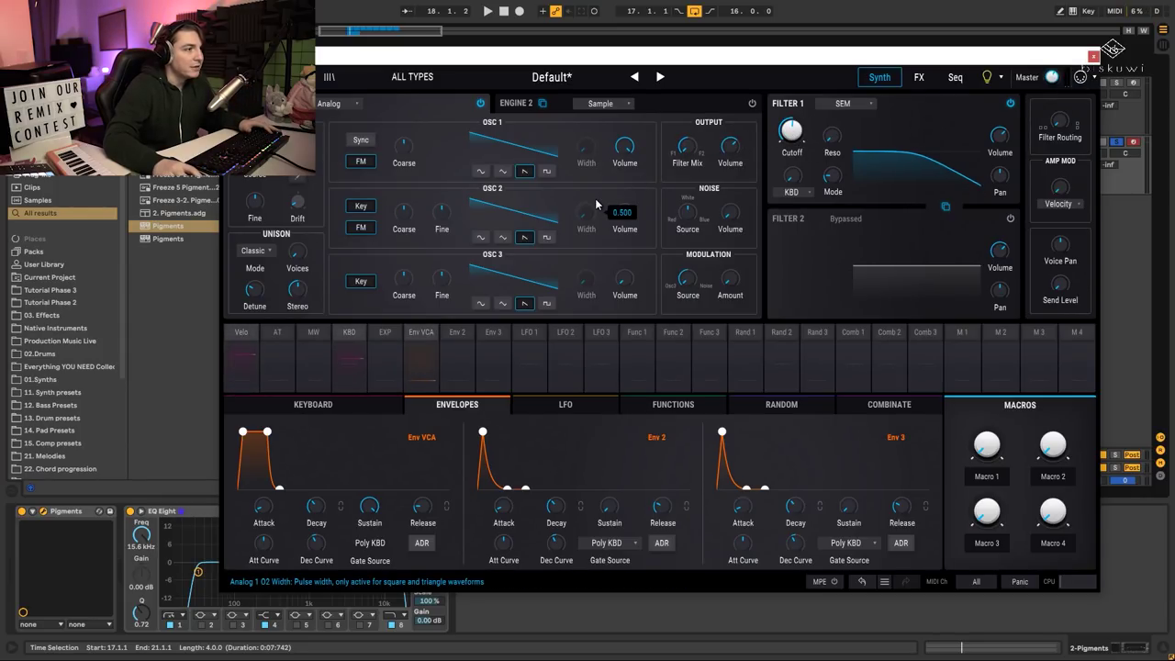
key("space")
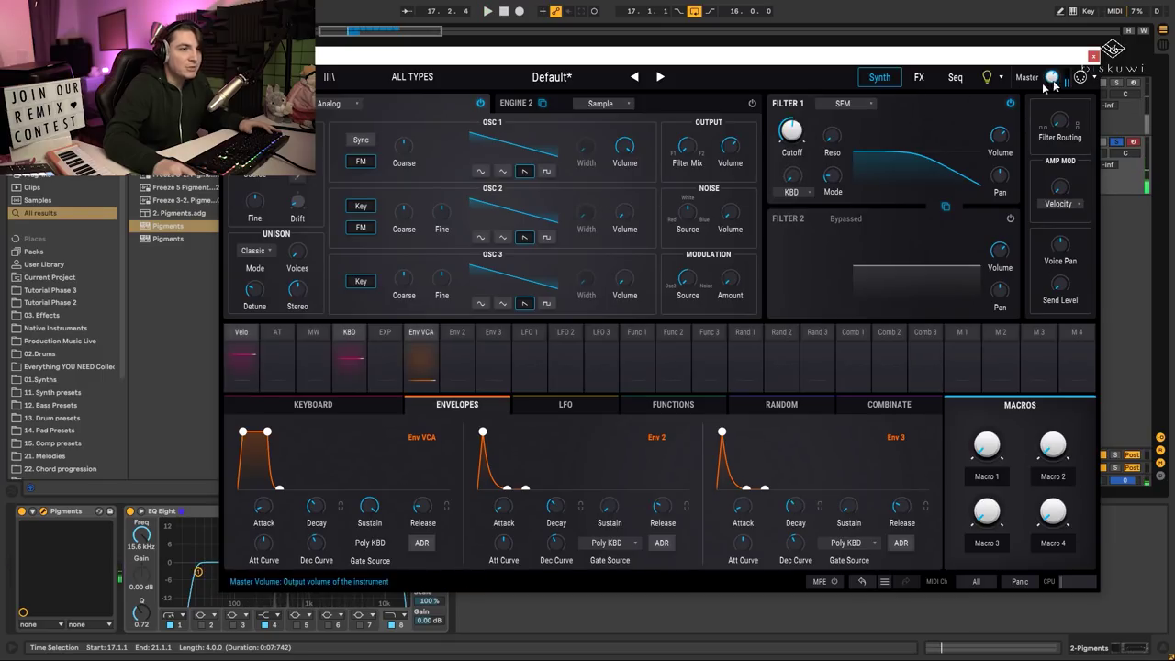
Reopen the chord clip, lower its G#4 note two octaves to G#2, and audition the voicing.
left_click(1095, 58)
double_click(497, 151)
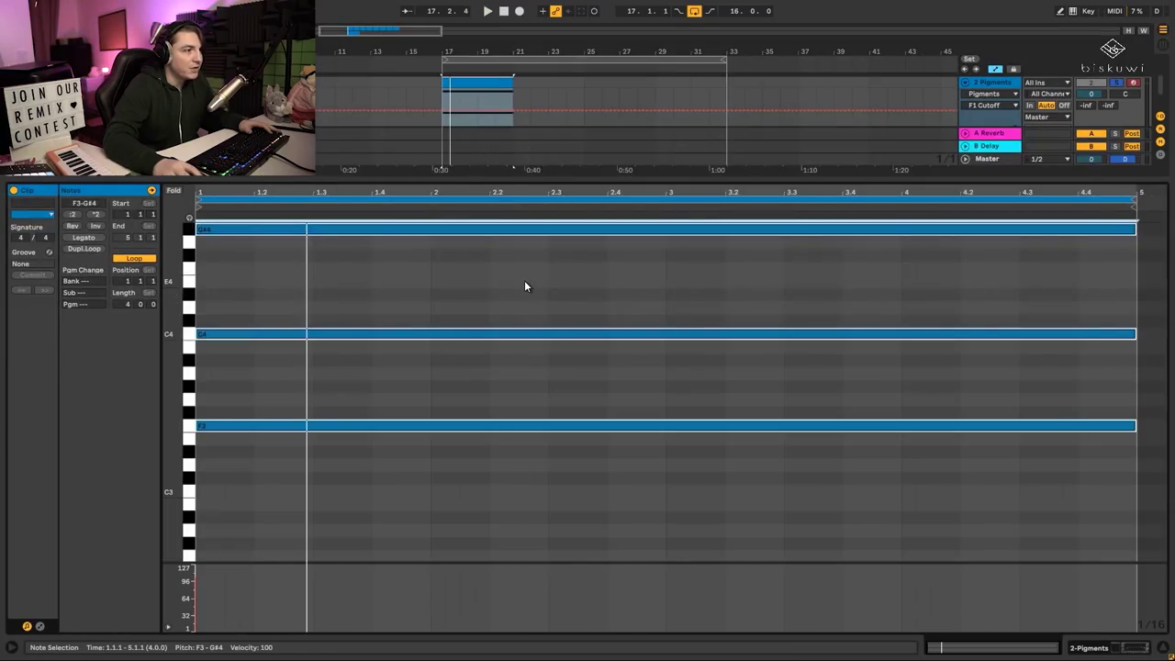
left_click(513, 236)
left_click(511, 230)
key("shift+Down")
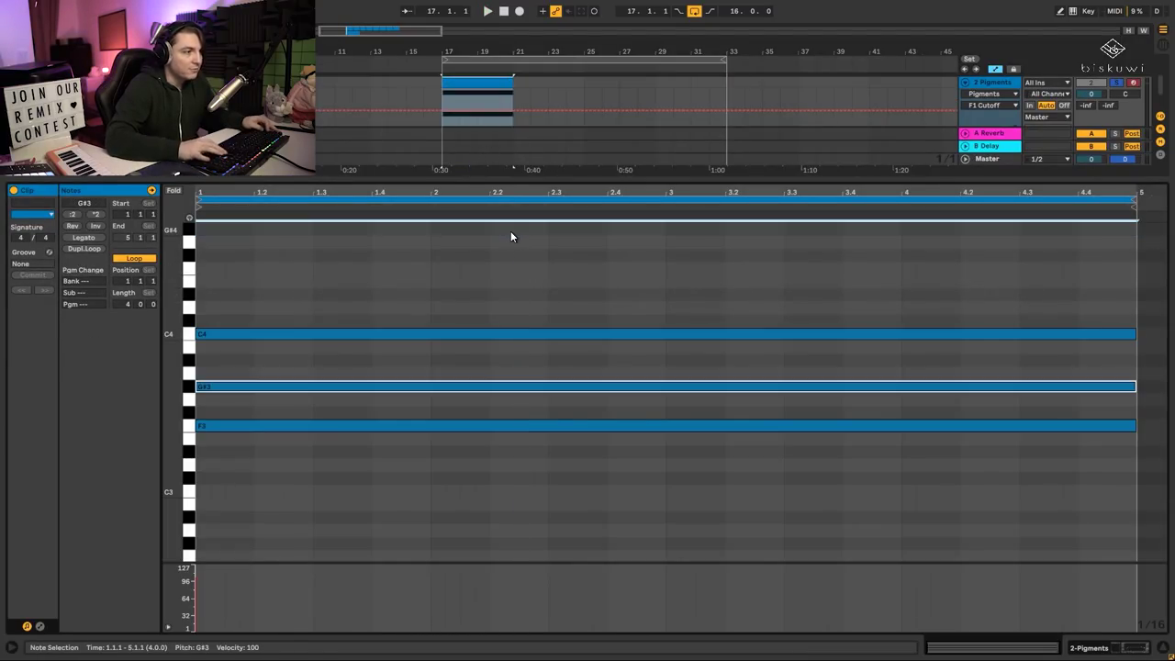
key("shift+Down")
key("space")
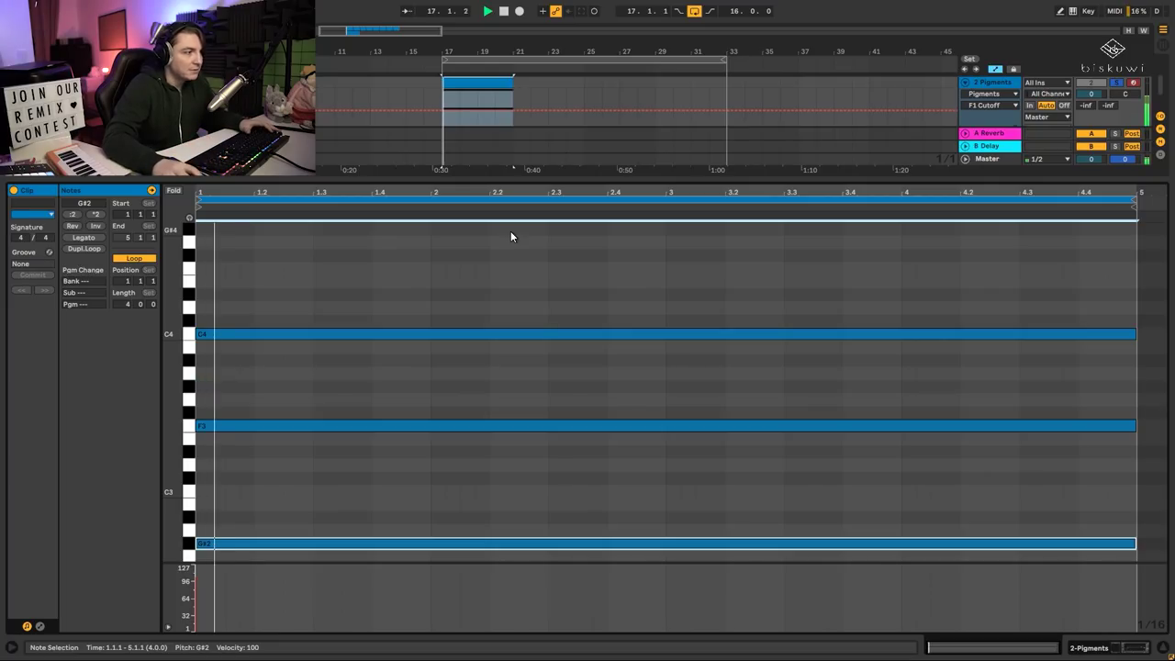
key("space")
Lower the C4 note one octave to C3 and audition the chord.
left_click(496, 334)
key("shift+Down")
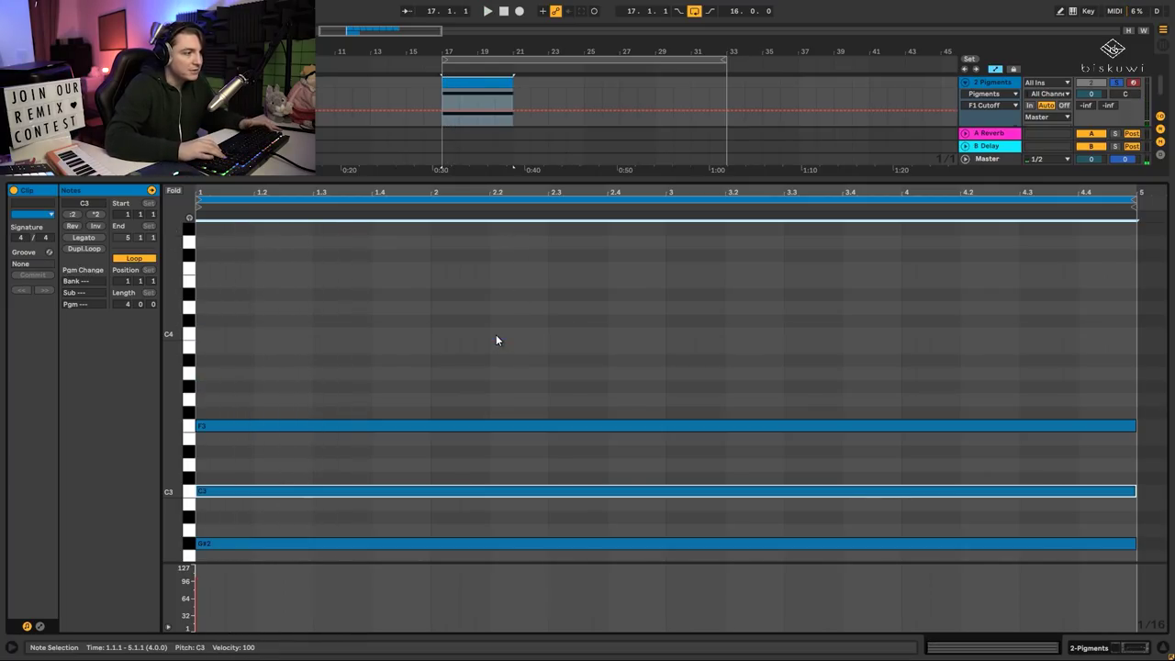
key("space")
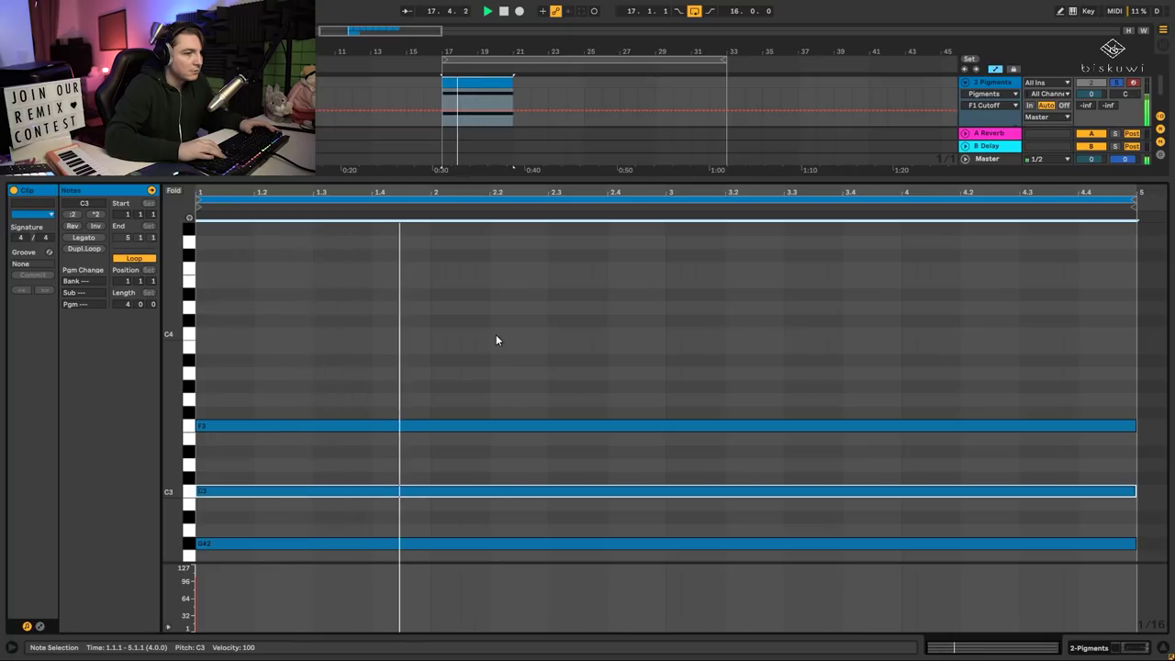
key("space")
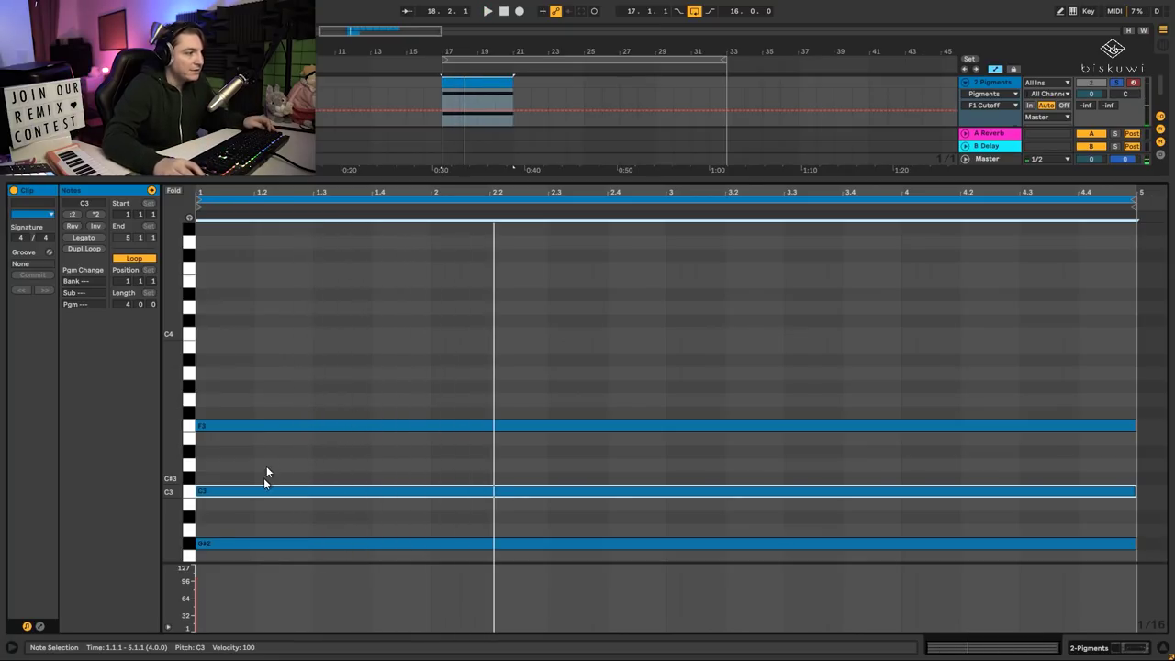
Set Engine 1 of Pigments to Wavetable and raise the wavetable position to between the sawtooth and square waveforms.
key("shift+Tab")
left_click(42, 511)
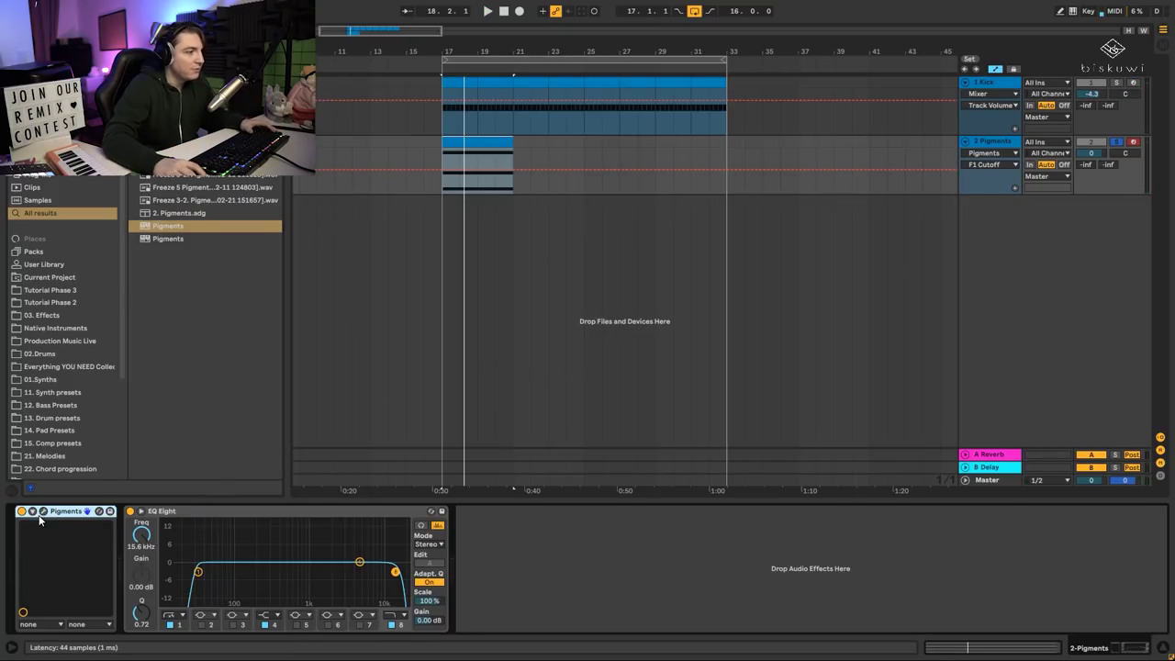
left_click(43, 512)
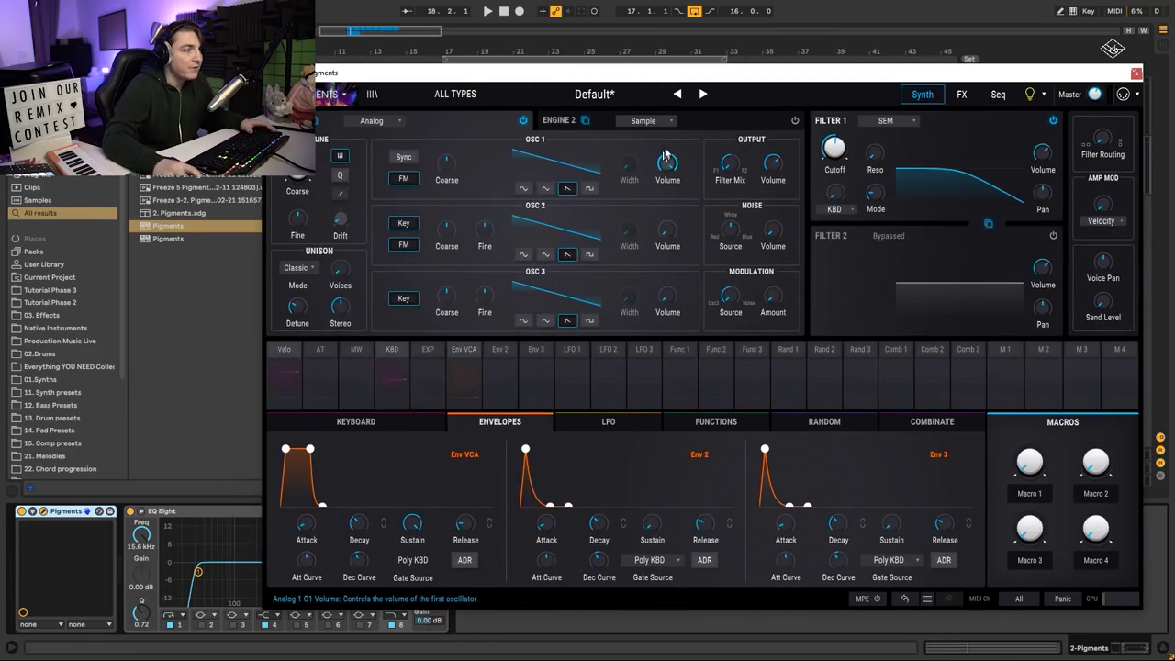
left_click(393, 126)
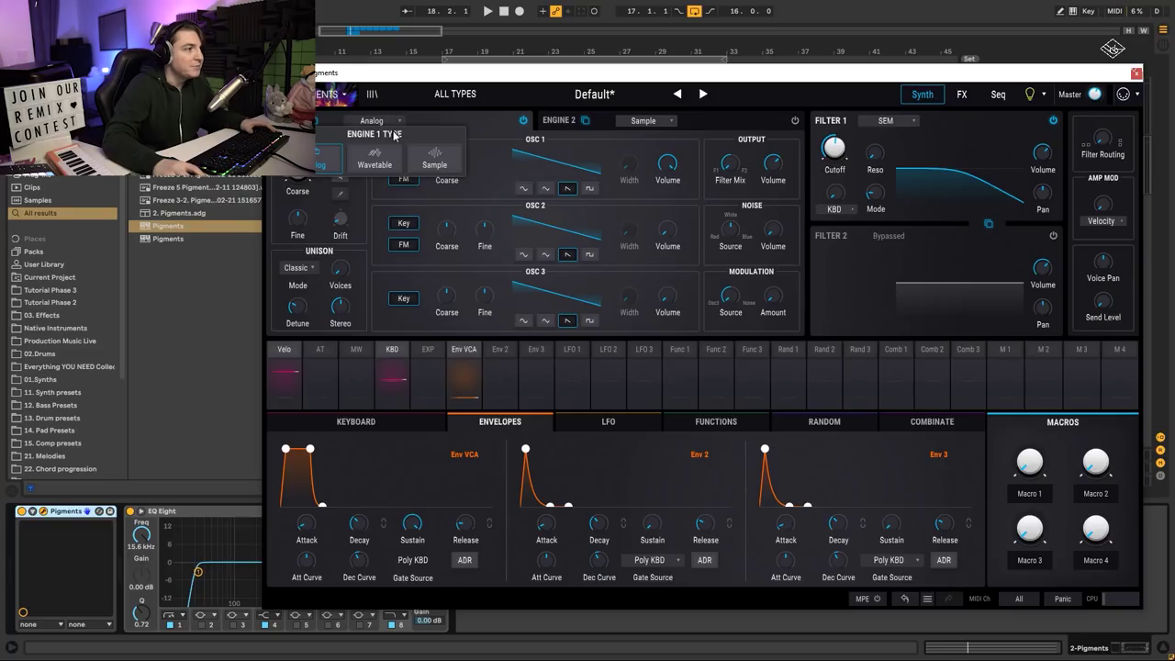
left_click(384, 169)
left_click_drag(496, 240, 496, 213)
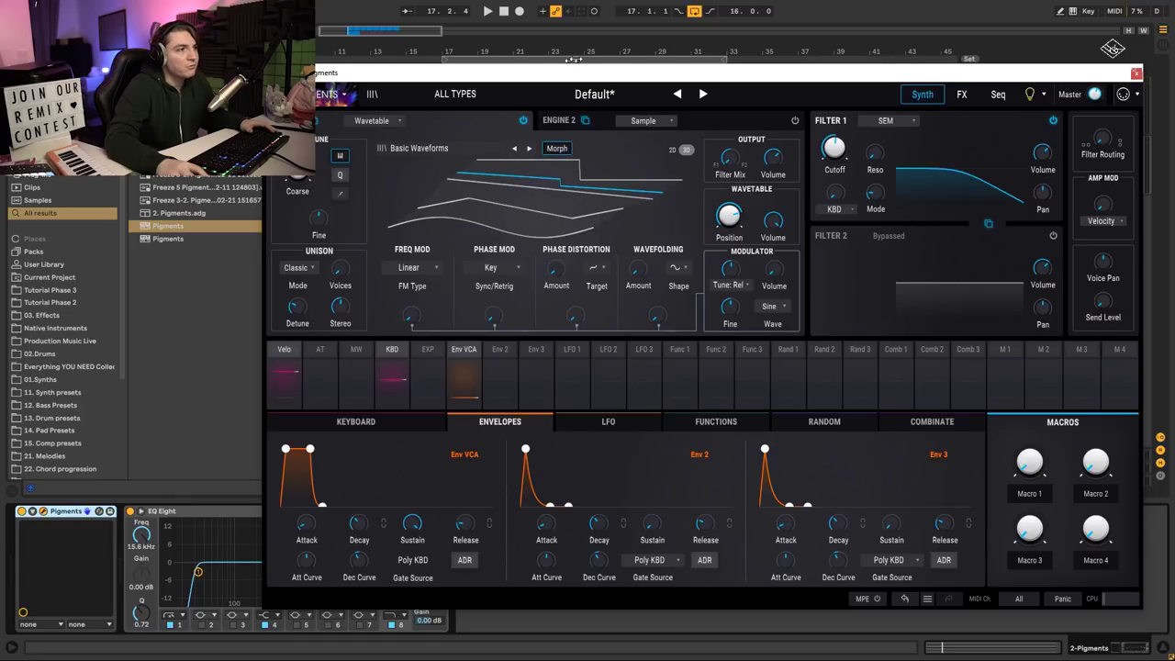
left_click_drag(636, 76, 572, 59)
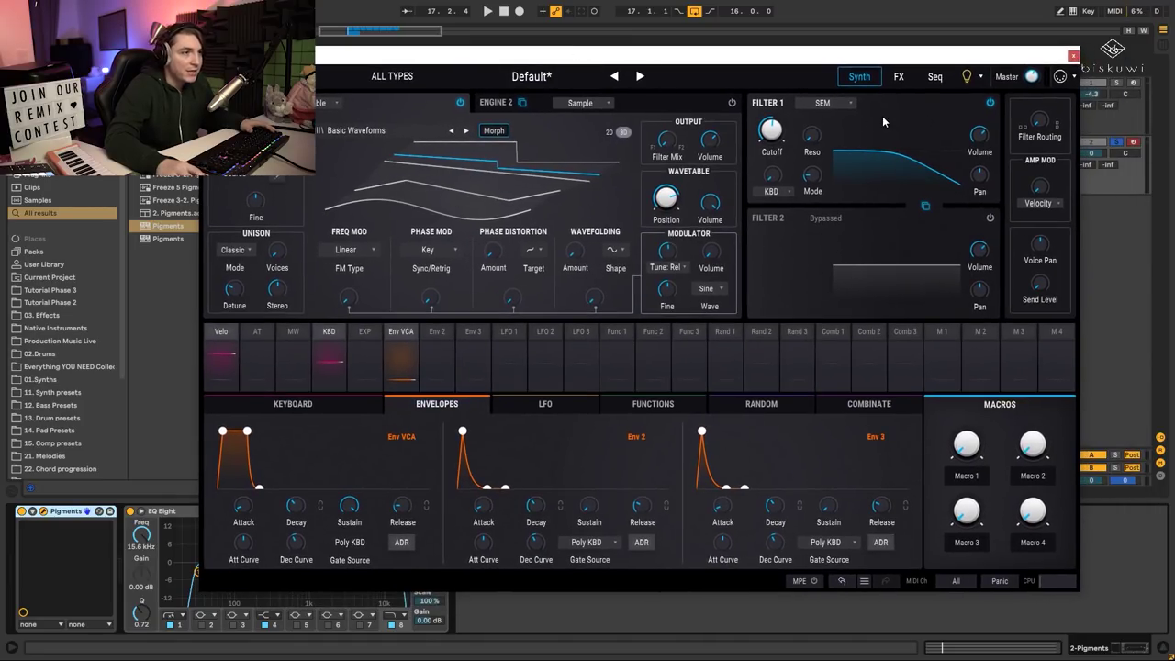
Change the Filter 1 type to Matrix 12 and lower its cutoff while auditioning the chord.
left_click(830, 105)
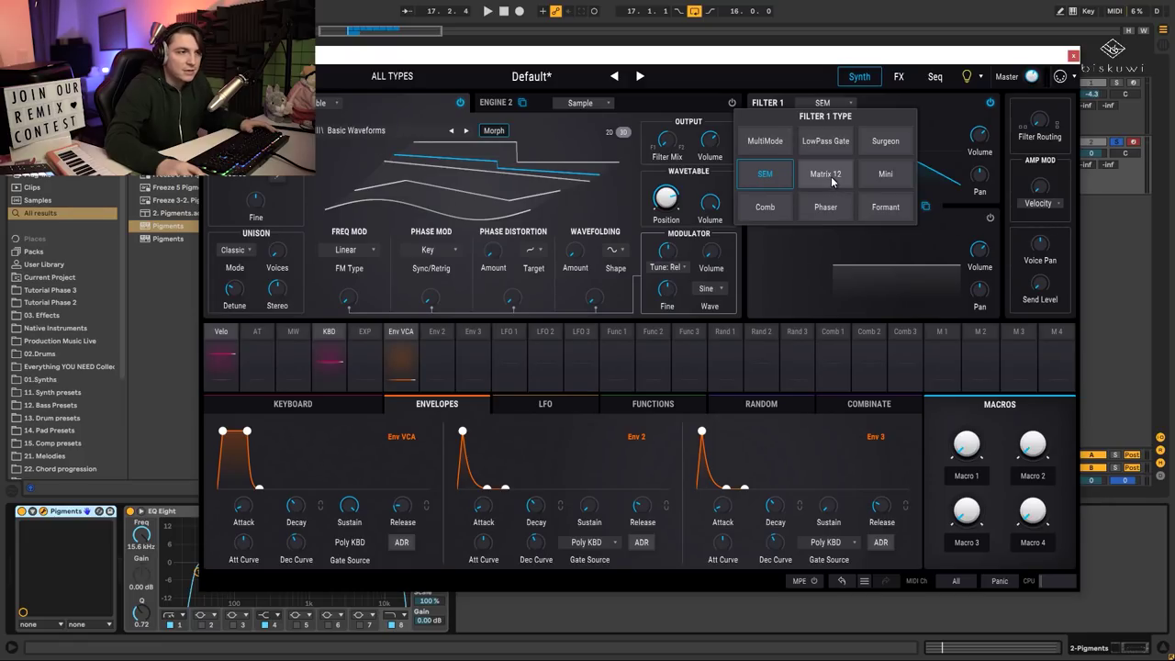
left_click(833, 183)
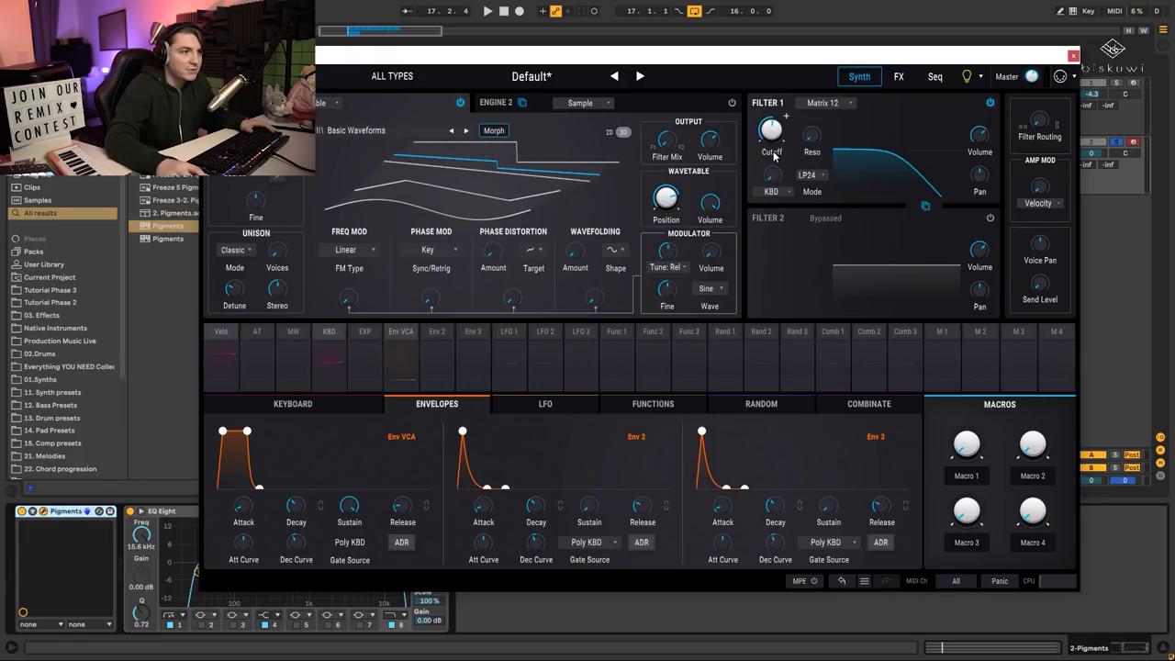
key("space")
left_click_drag(772, 130, 771, 143)
scroll(786, 116, "up", 3)
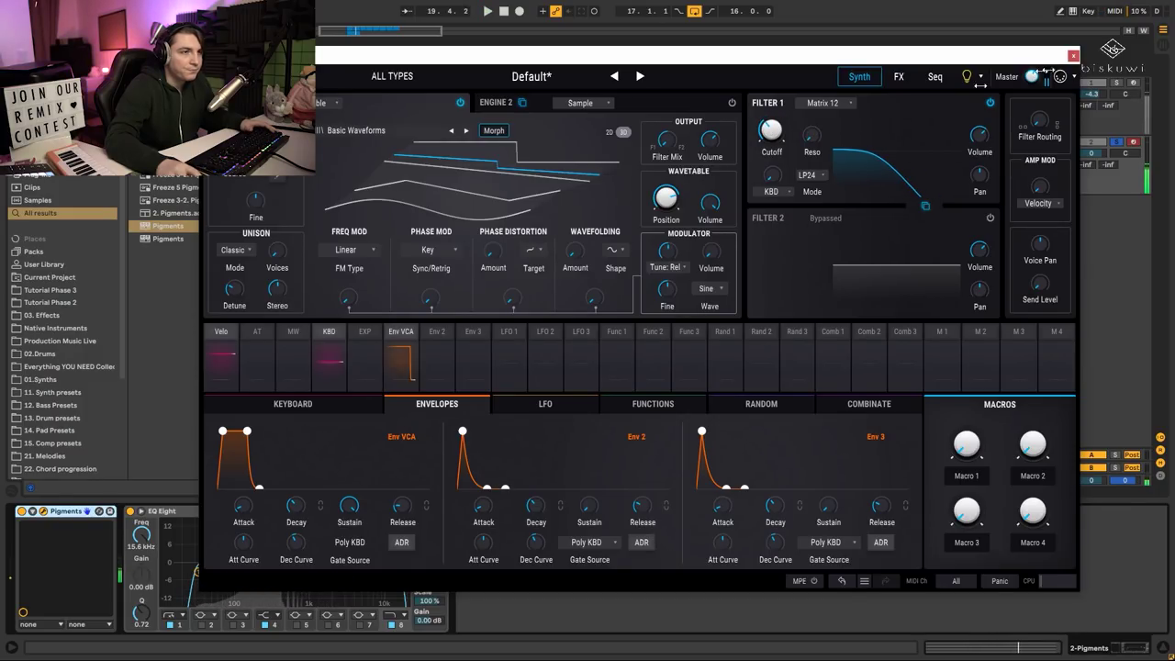
Close the synth window, play the chord, and examine its frequency spectrum in the enlarged EQ Eight display.
left_click(1073, 55)
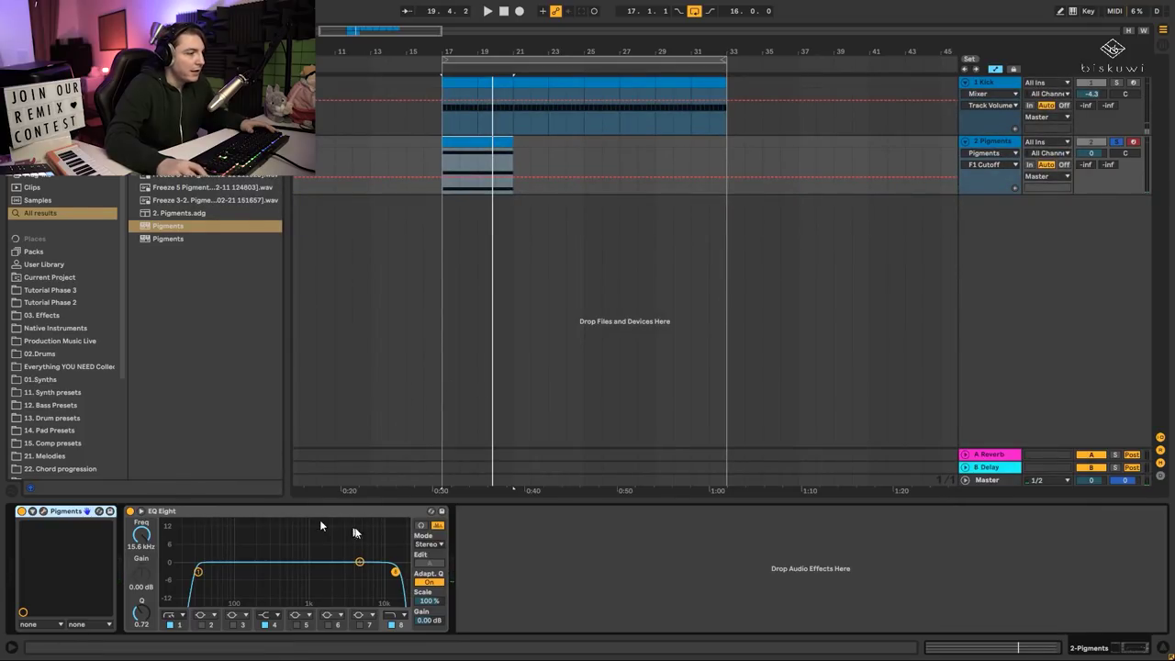
left_click(140, 512)
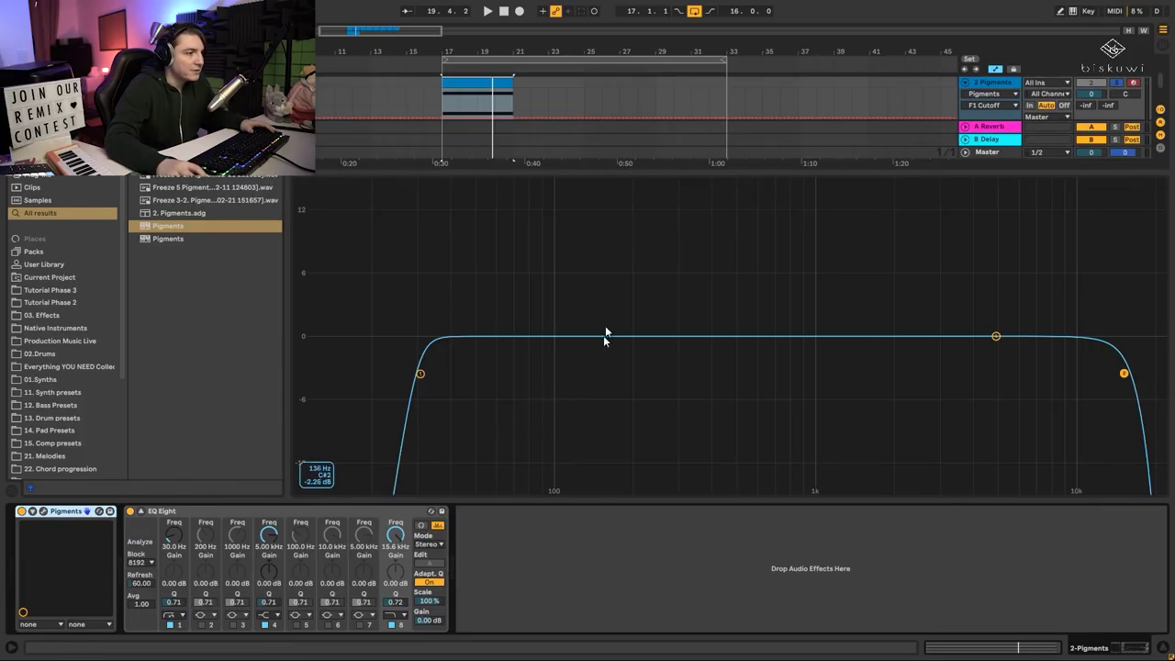
key("space")
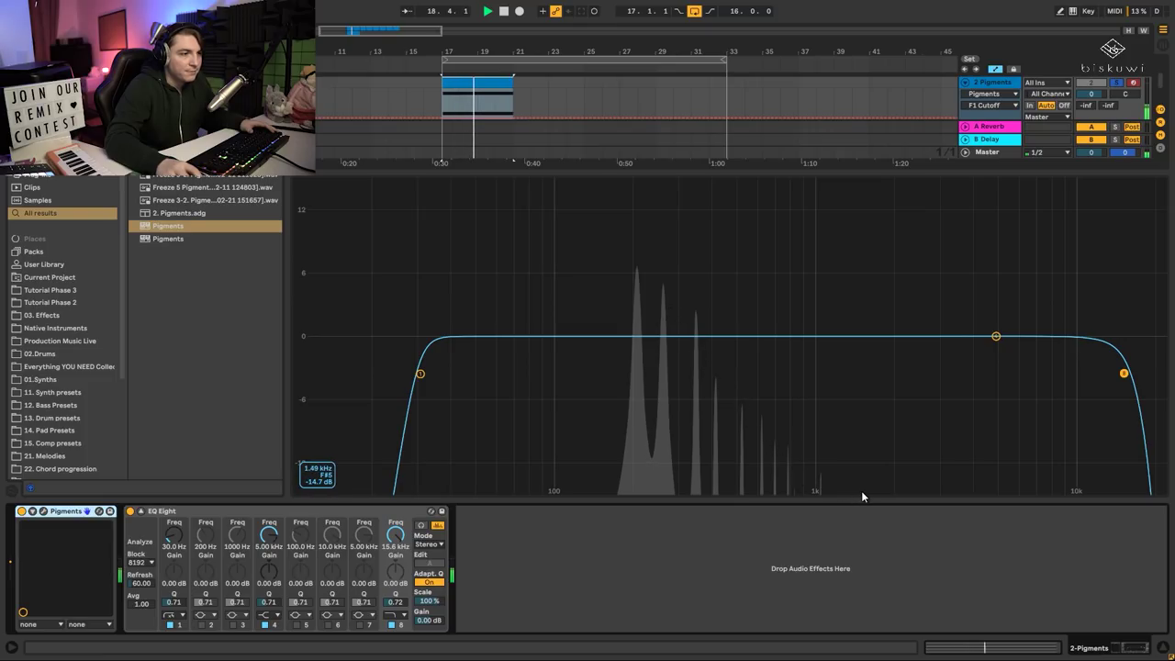
left_click(140, 511)
left_click(828, 171)
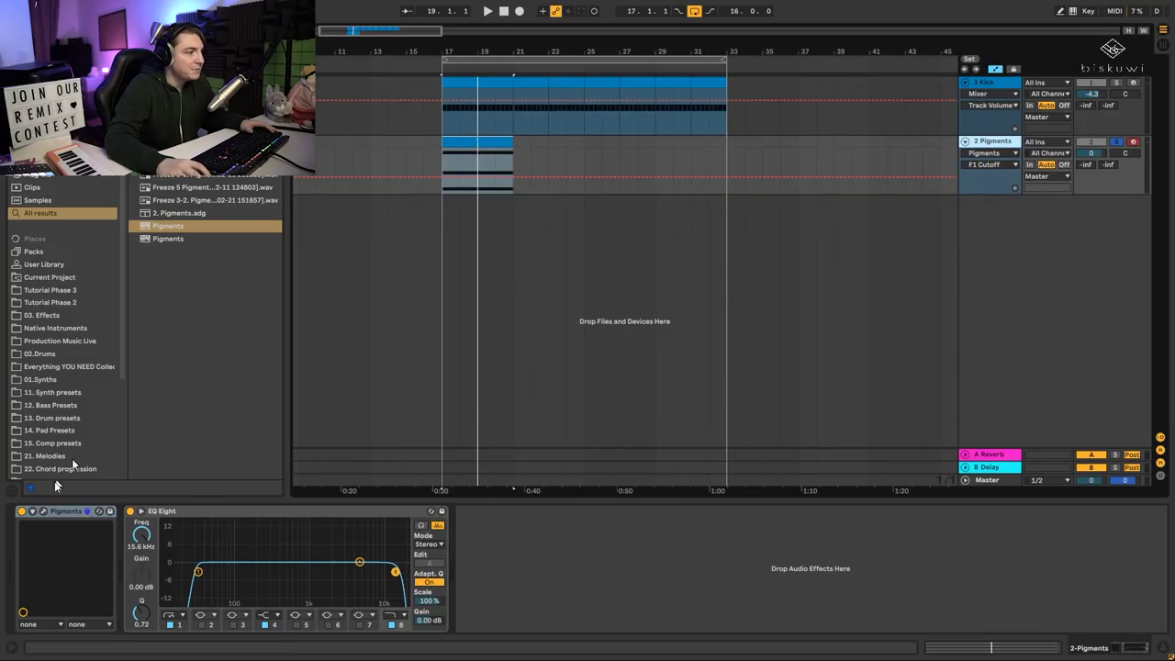
Reopen the Pigments window, keep the unison mode on Classic, and increase Engine 1's number of unison voices.
left_click(42, 510)
left_click_drag(630, 35, 635, 71)
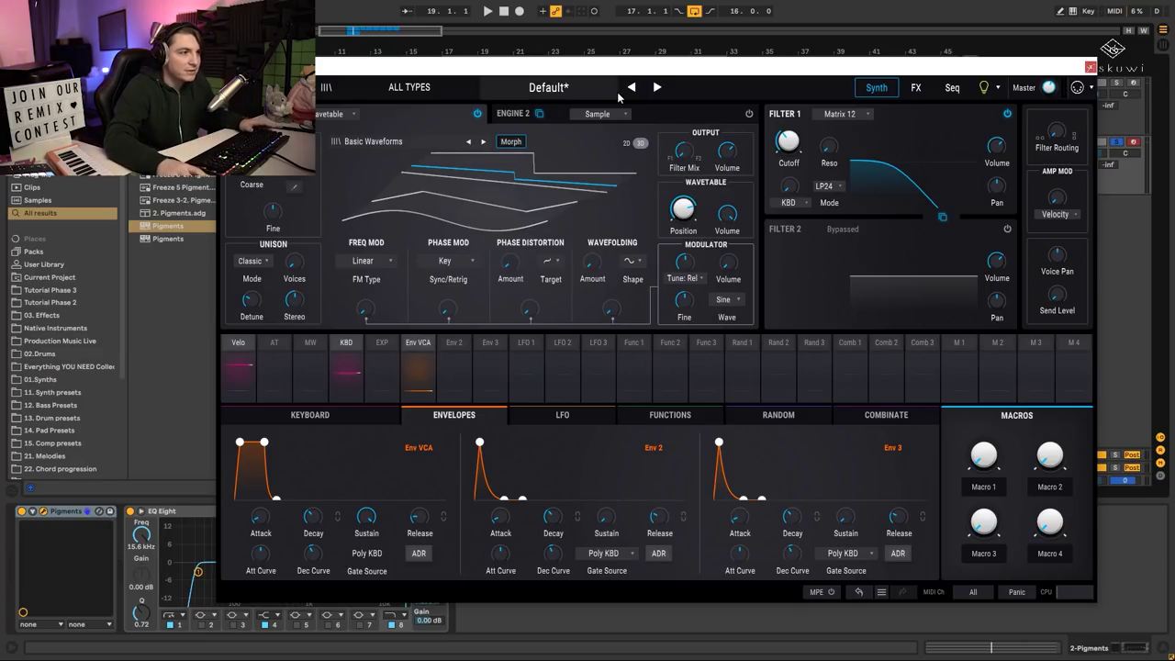
left_click(262, 263)
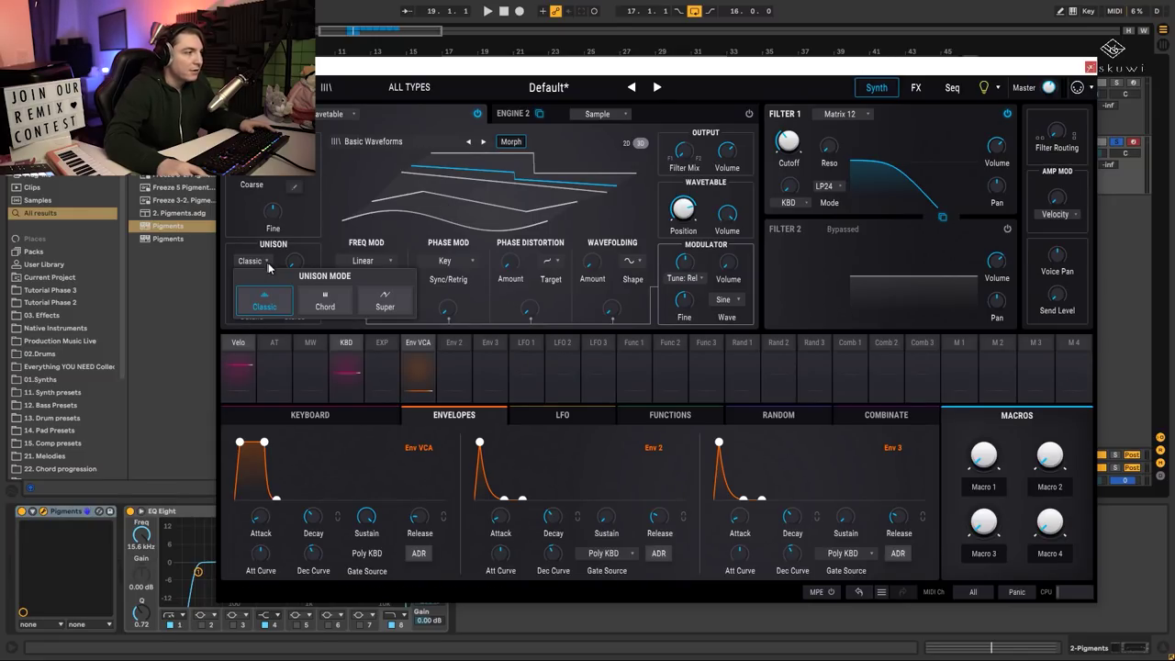
left_click(321, 250)
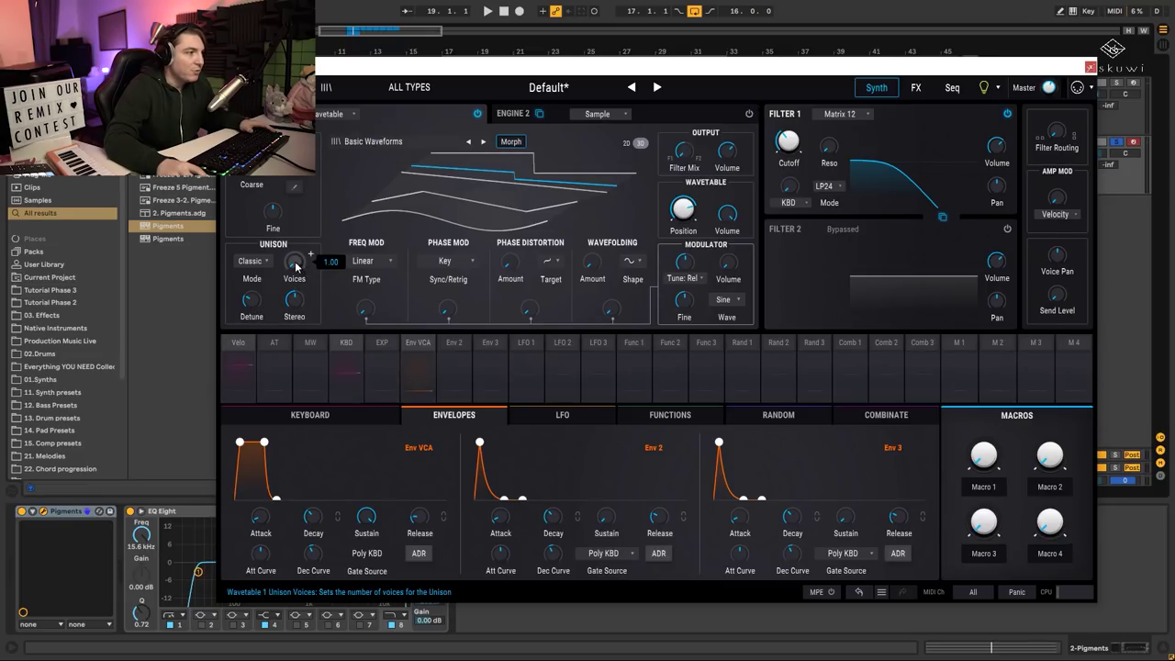
left_click_drag(294, 262, 294, 249)
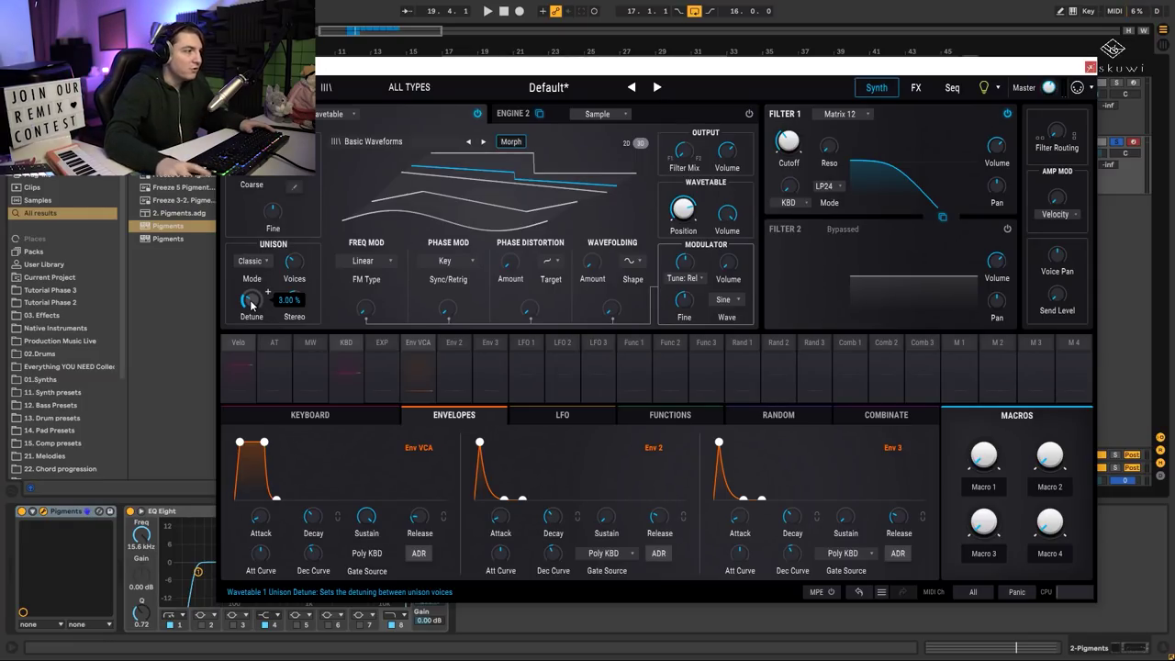
Set the unison detune to 3.82% while auditioning the chord, and close the synth window.
key("space")
mouse_move(252, 303)
left_mouse_down()
mouse_move(251, 266)
mouse_move(251, 336)
mouse_move(251, 301)
left_mouse_up()
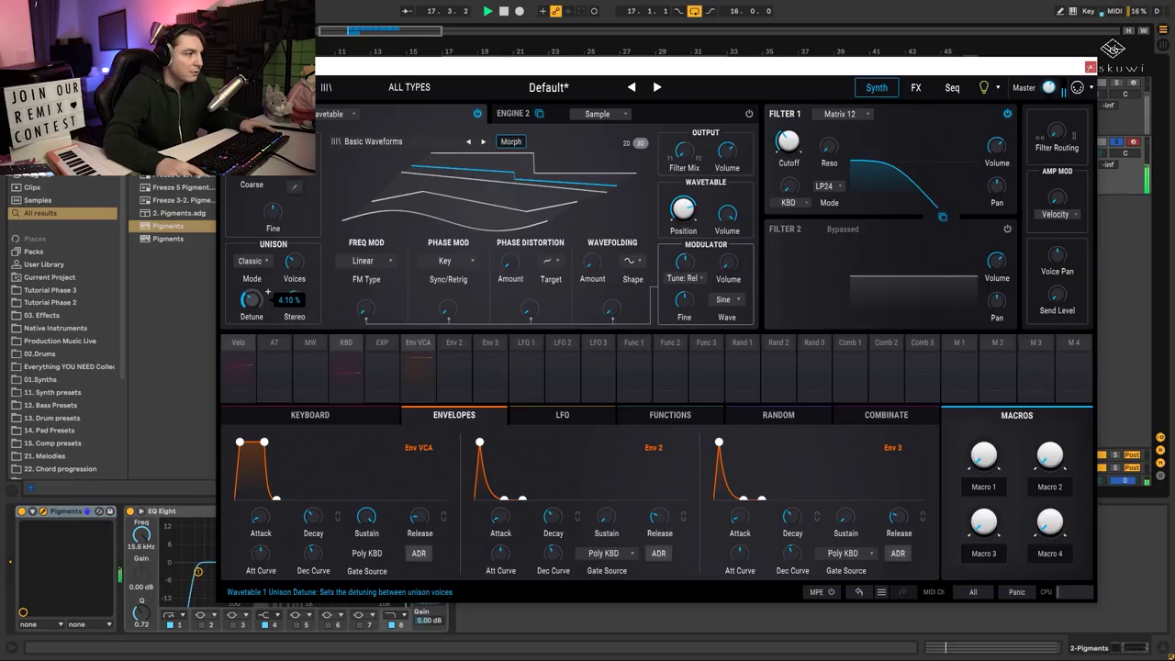
key("space")
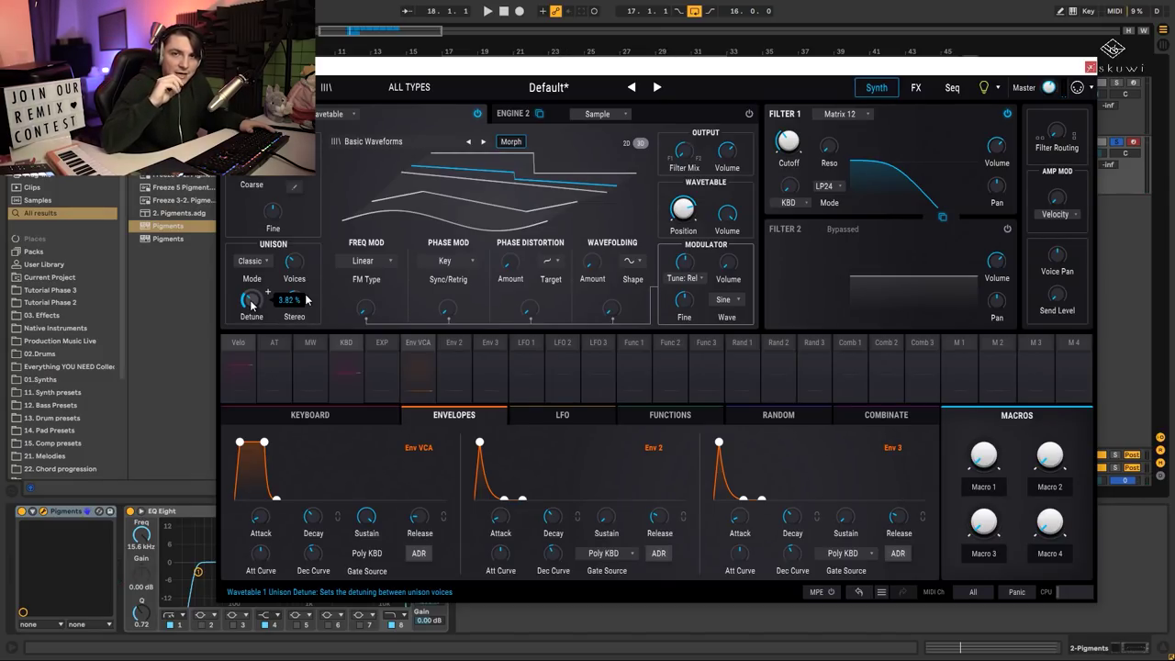
key("space")
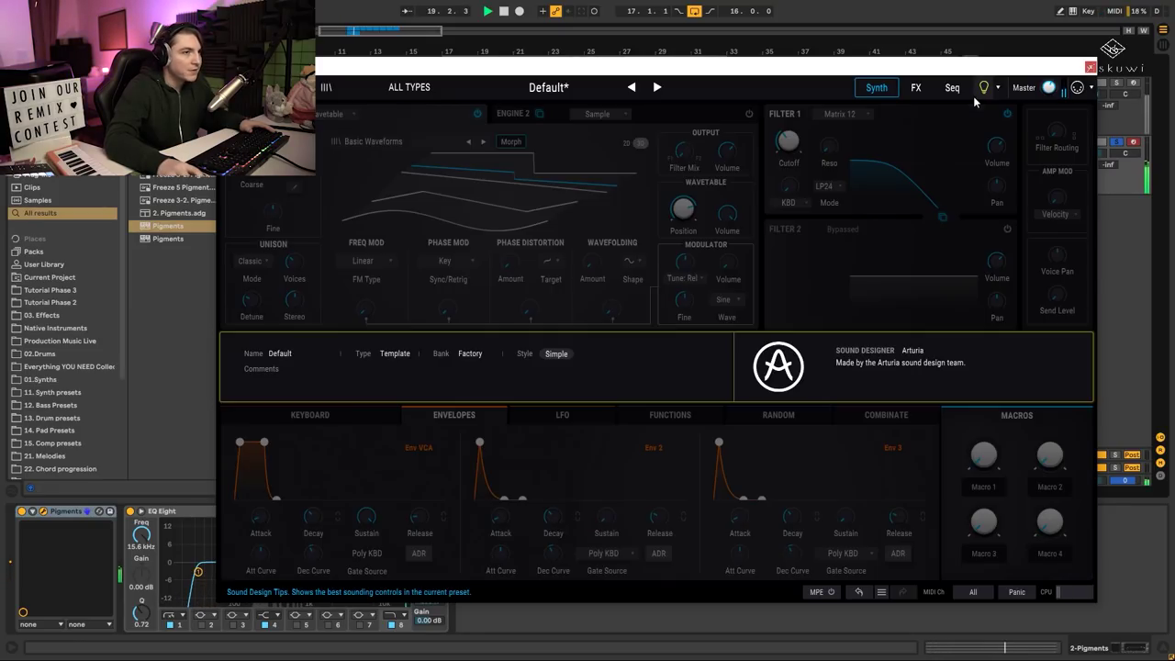
key("space")
left_click(1090, 67)
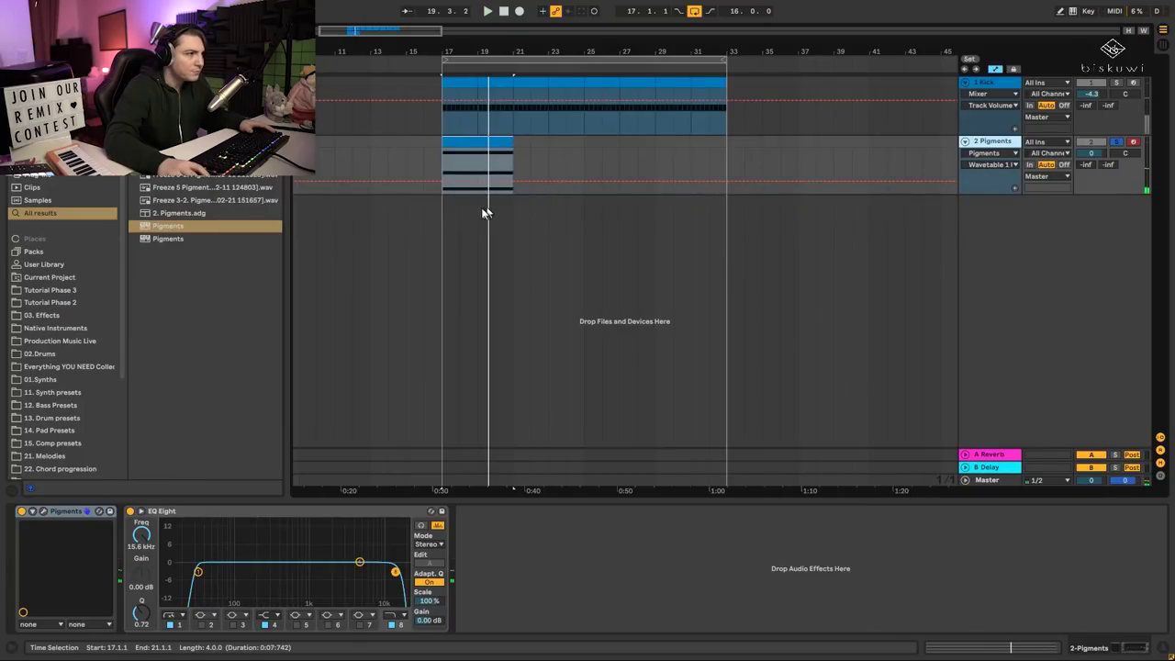
Open the chord clip and add sixteenth notes on G3, G#3, A#3, C4 and C#4 at its start.
double_click(470, 145)
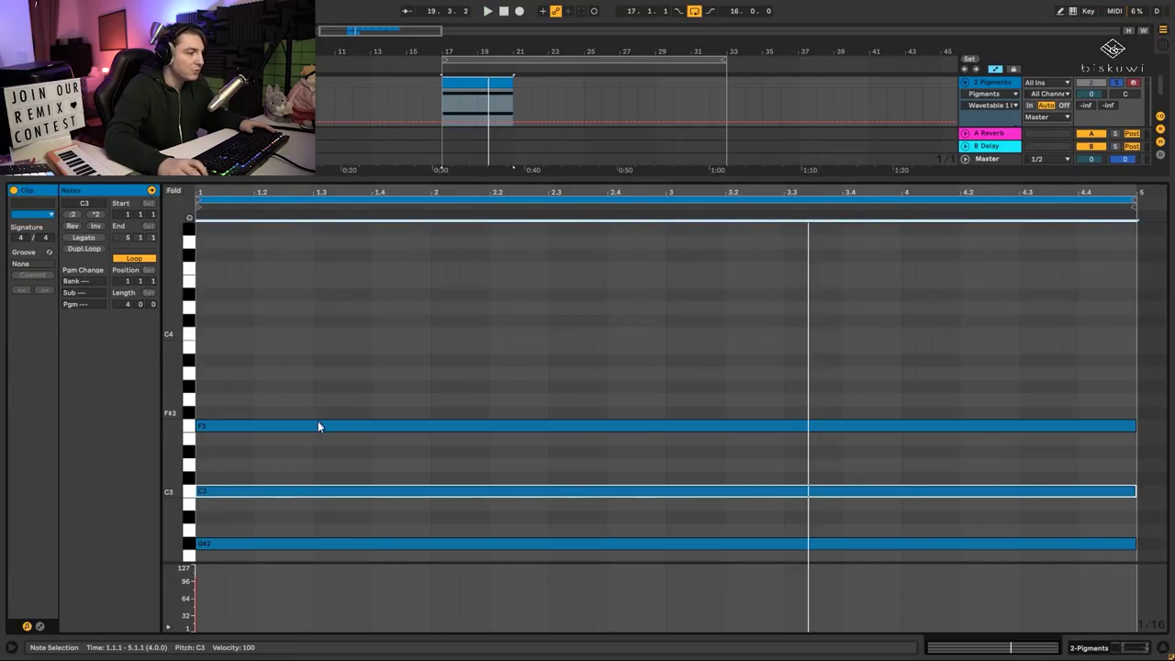
scroll(248, 404, "up", 2)
scroll(248, 404, "down", 5)
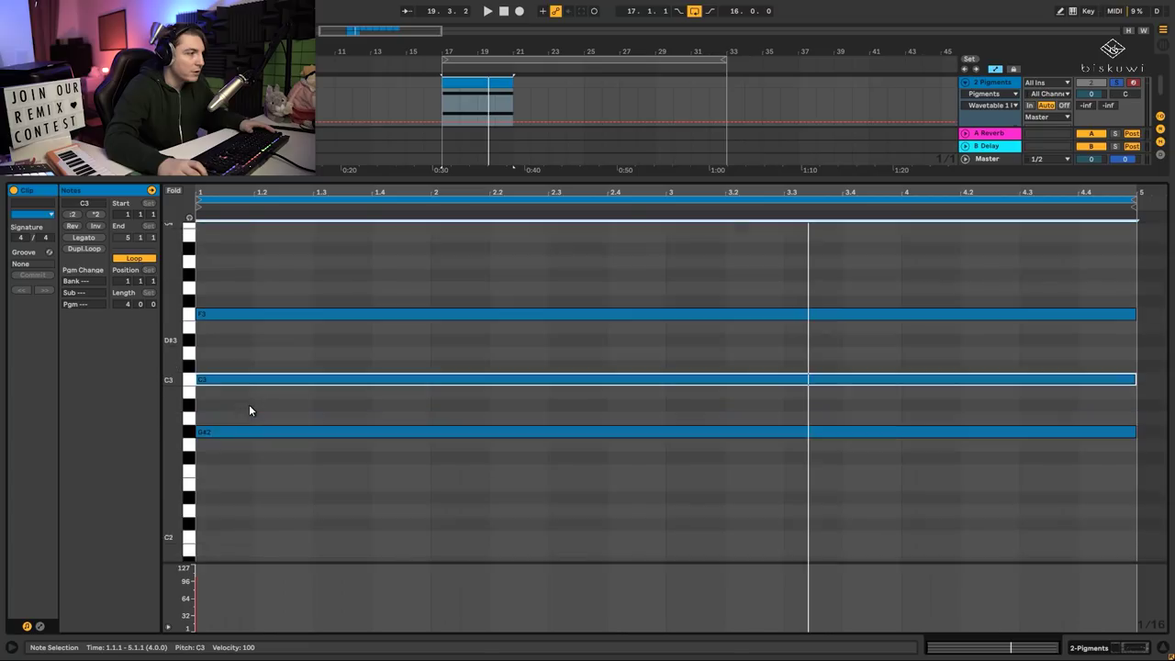
scroll(250, 410, "up", 1)
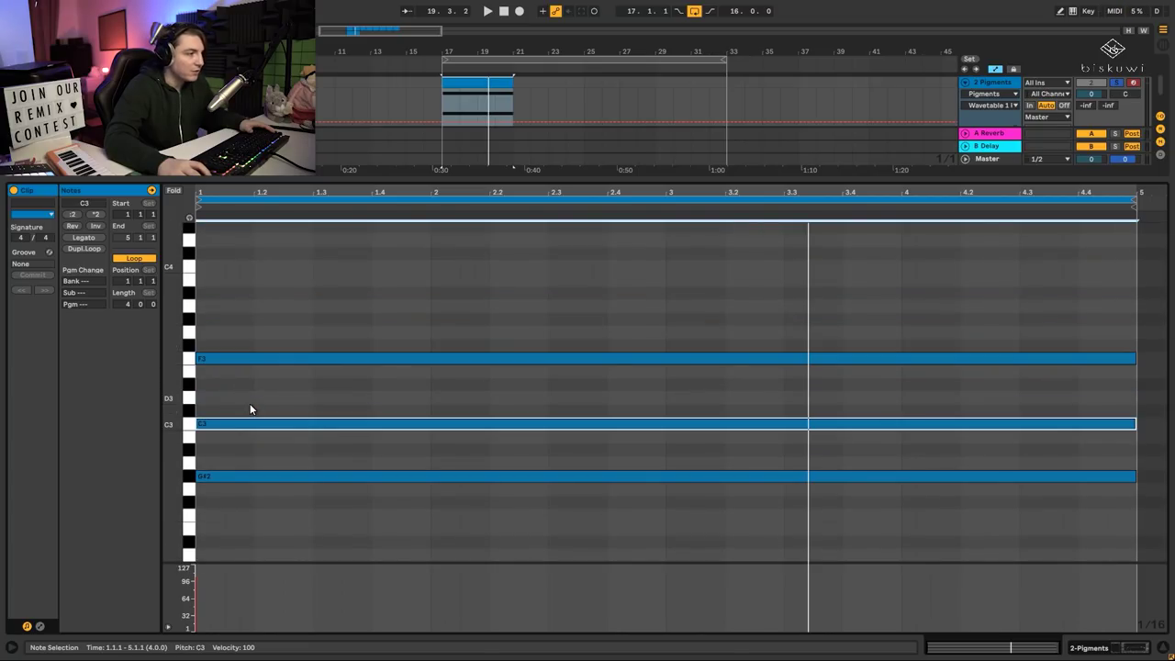
scroll(234, 369, "up", 2)
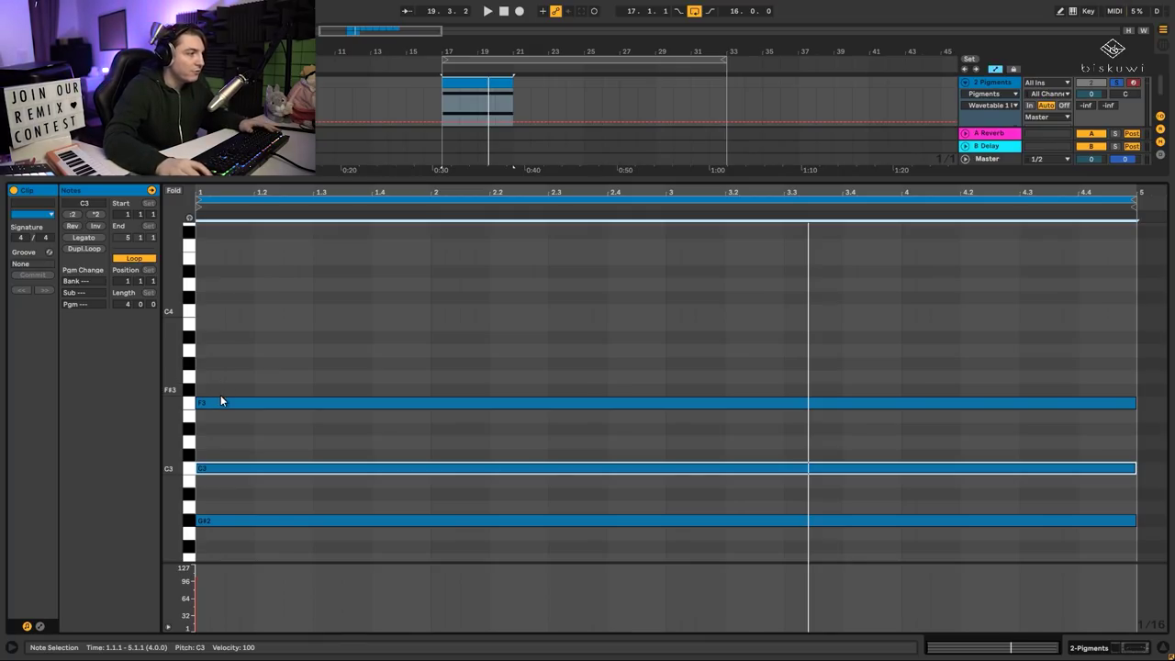
left_click(198, 381)
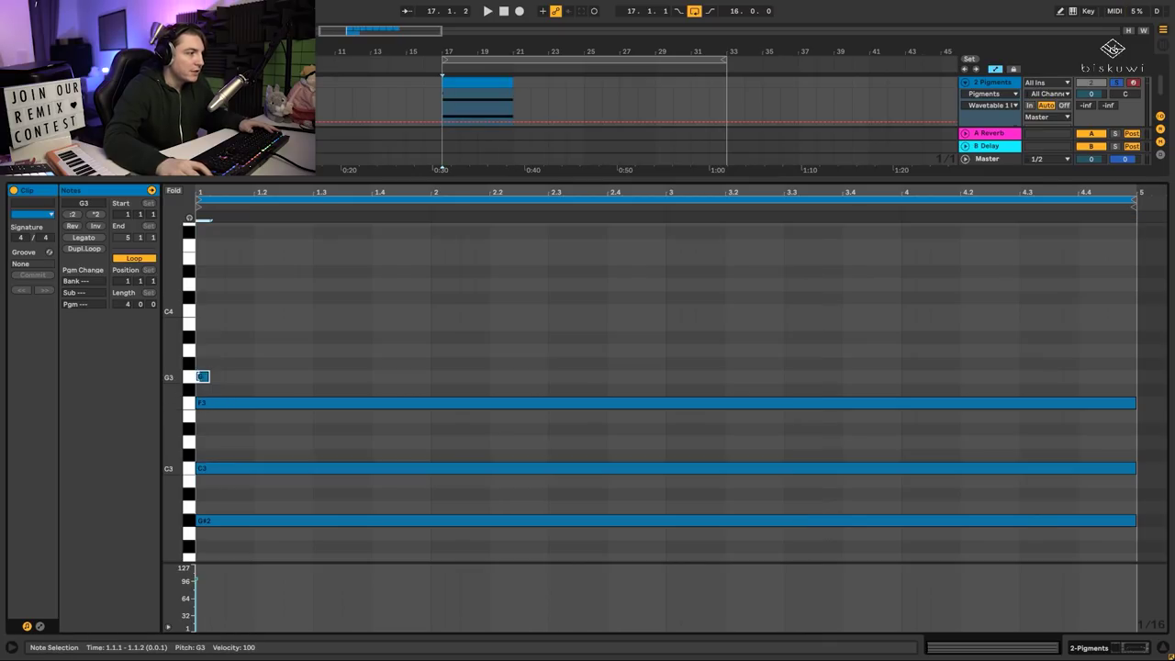
left_click_drag(199, 379, 201, 371)
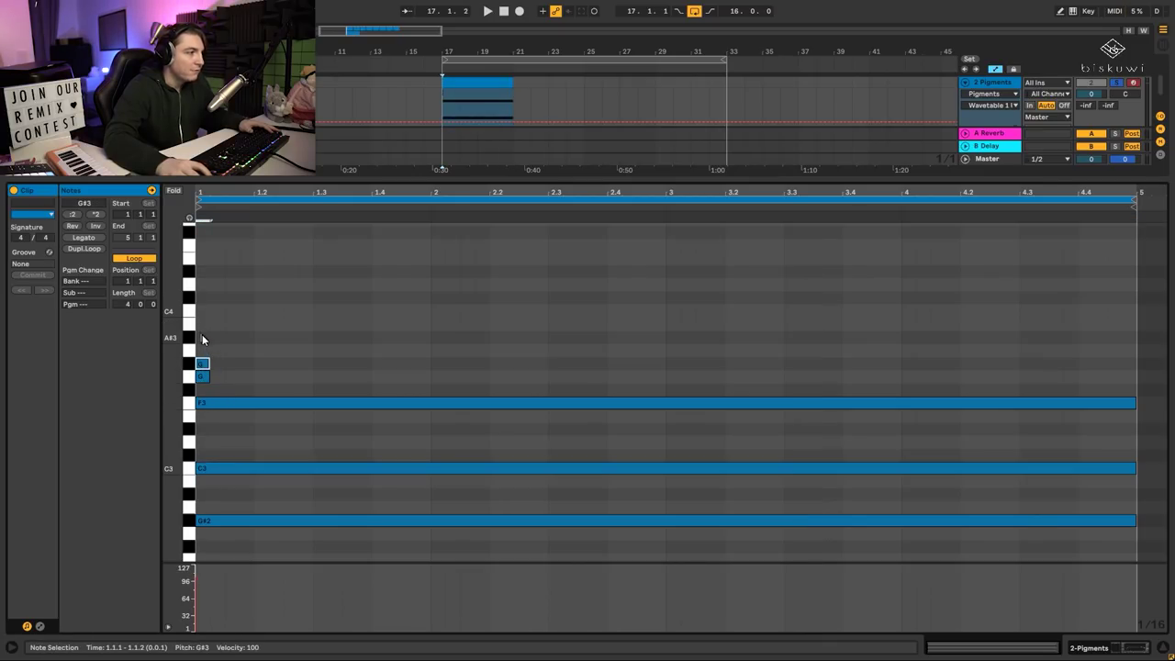
left_click(202, 337)
left_click(202, 311)
left_click(202, 298)
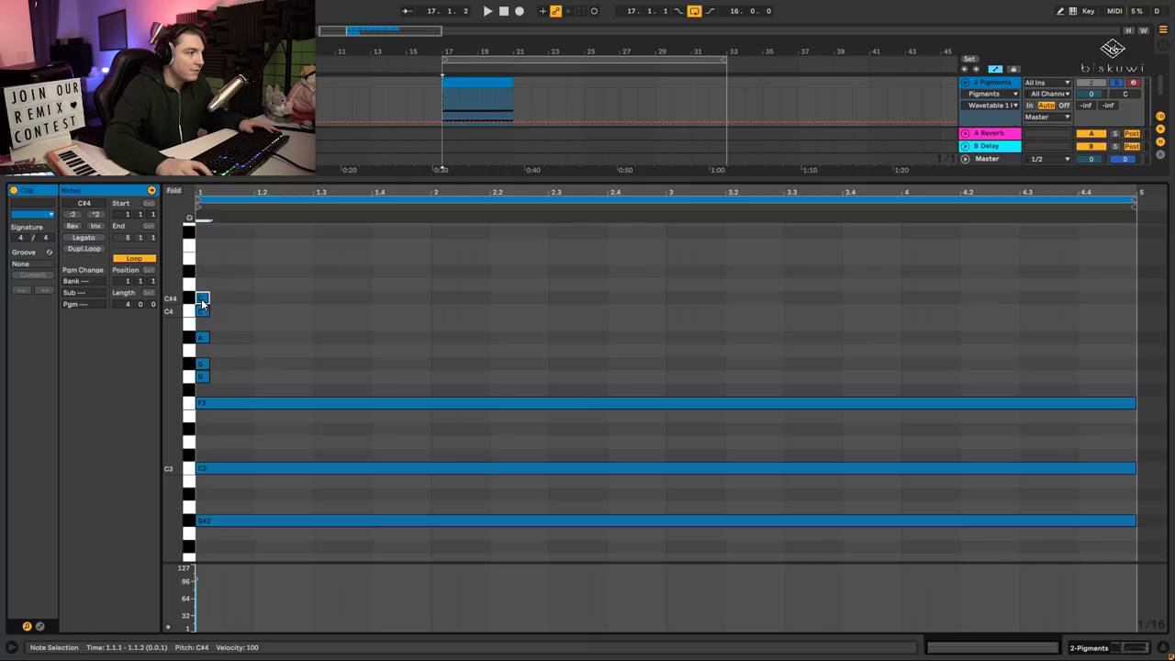
Add a D#4 note spanning all four bars of the chord clip.
left_click_drag(205, 272, 1136, 280)
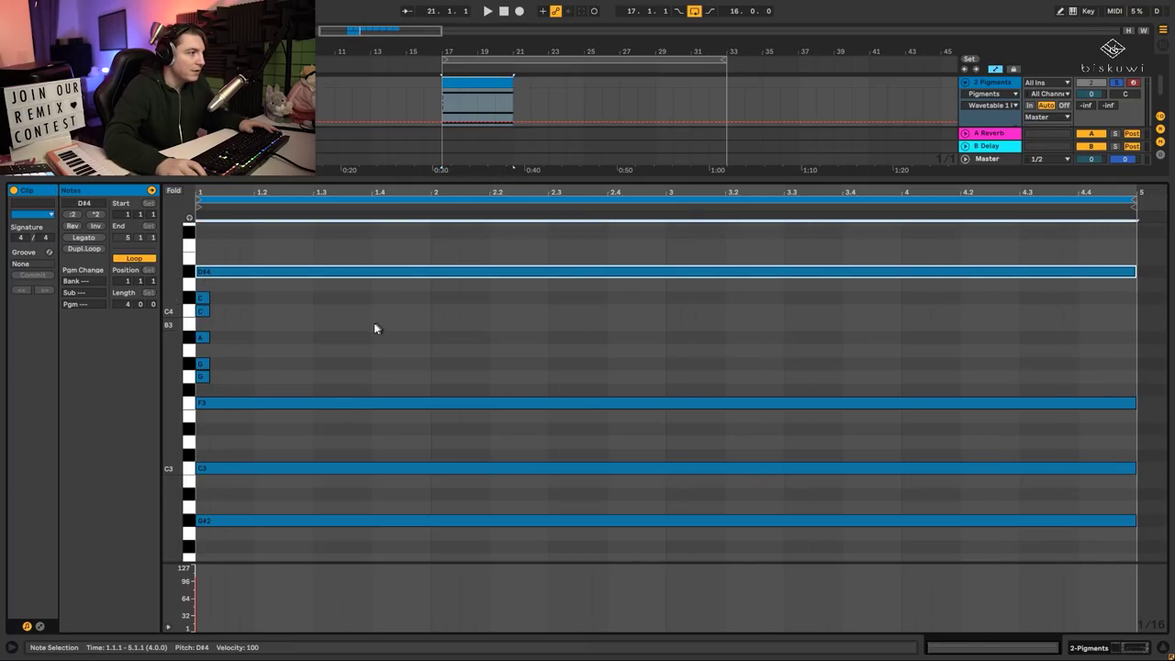
scroll(373, 323, "up", 3)
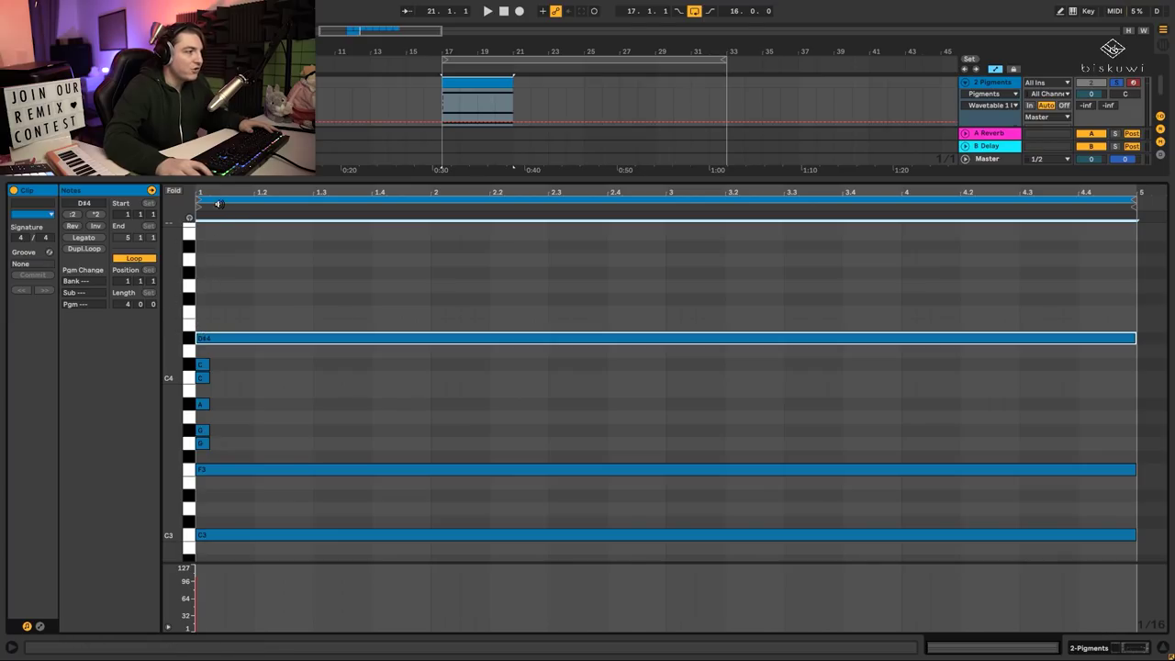
left_click_drag(246, 368, 193, 459)
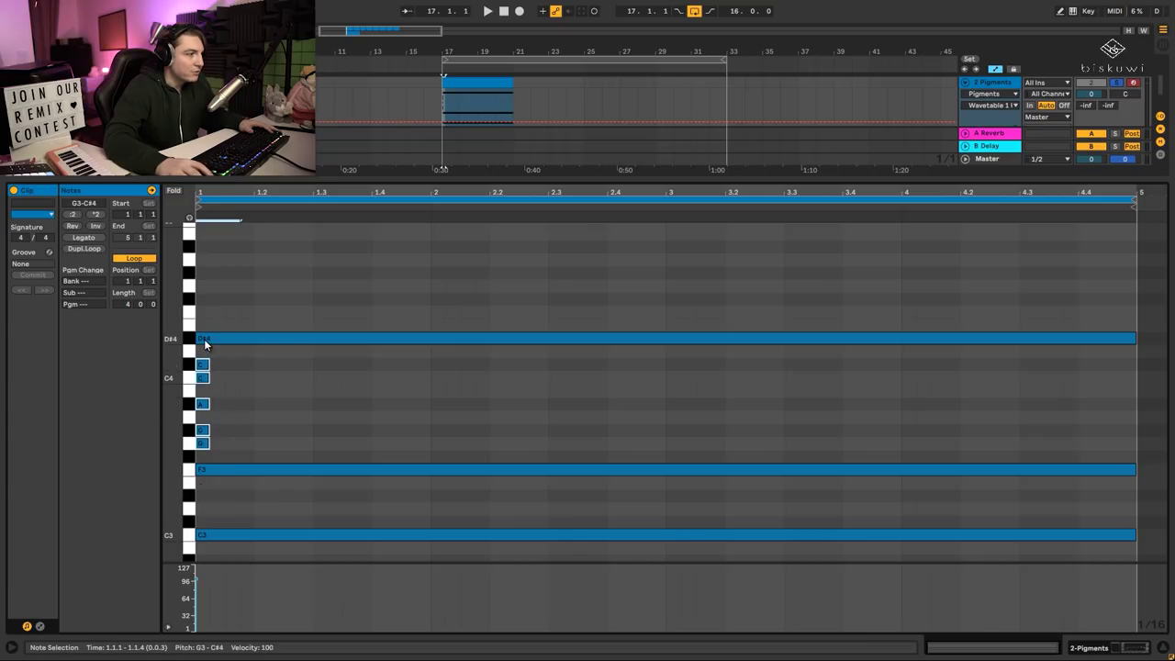
left_click_drag(200, 496, 328, 495)
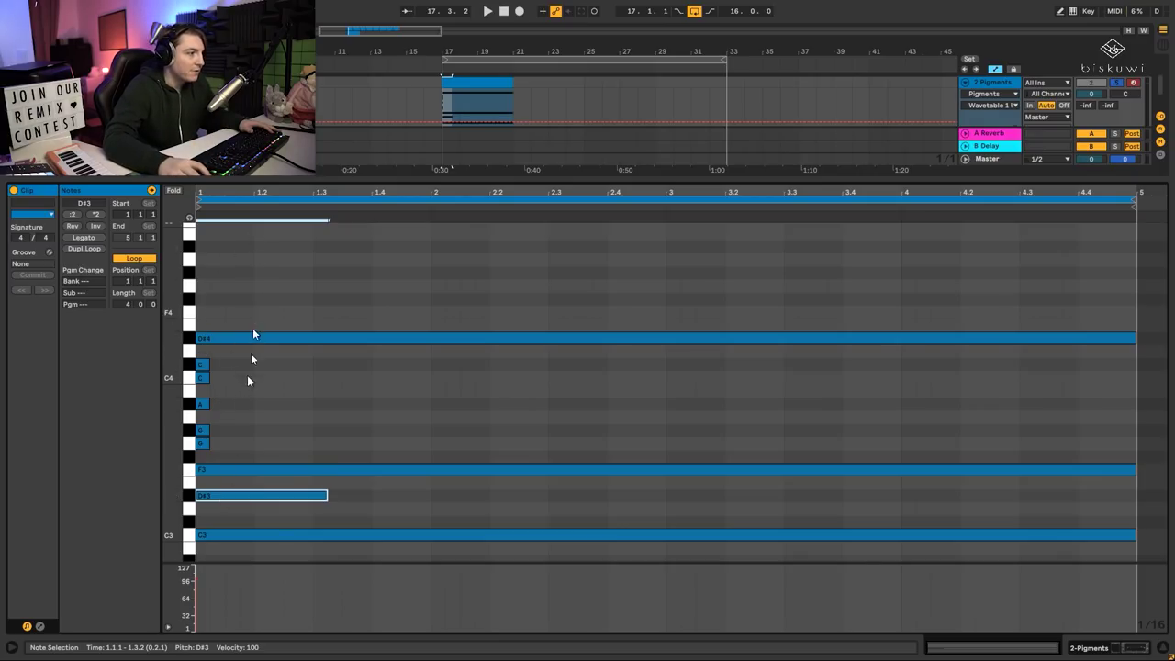
double_click(306, 496)
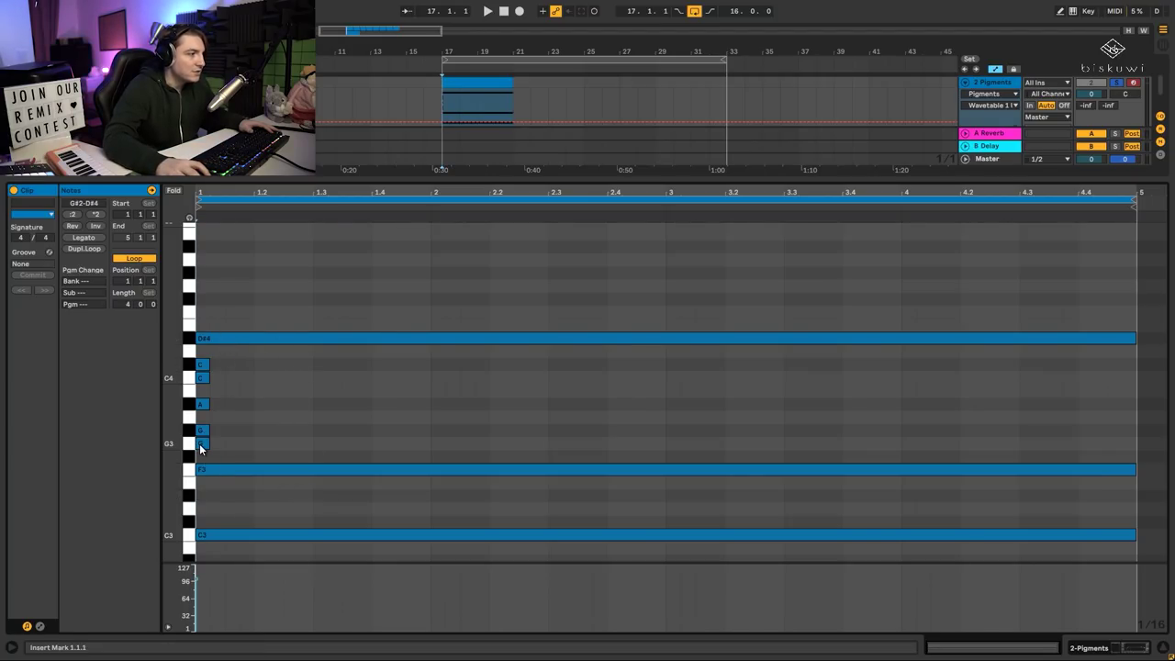
Lengthen the short G3 and A#3 notes to the full four bars and deactivate both.
left_click_drag(208, 445, 1130, 447)
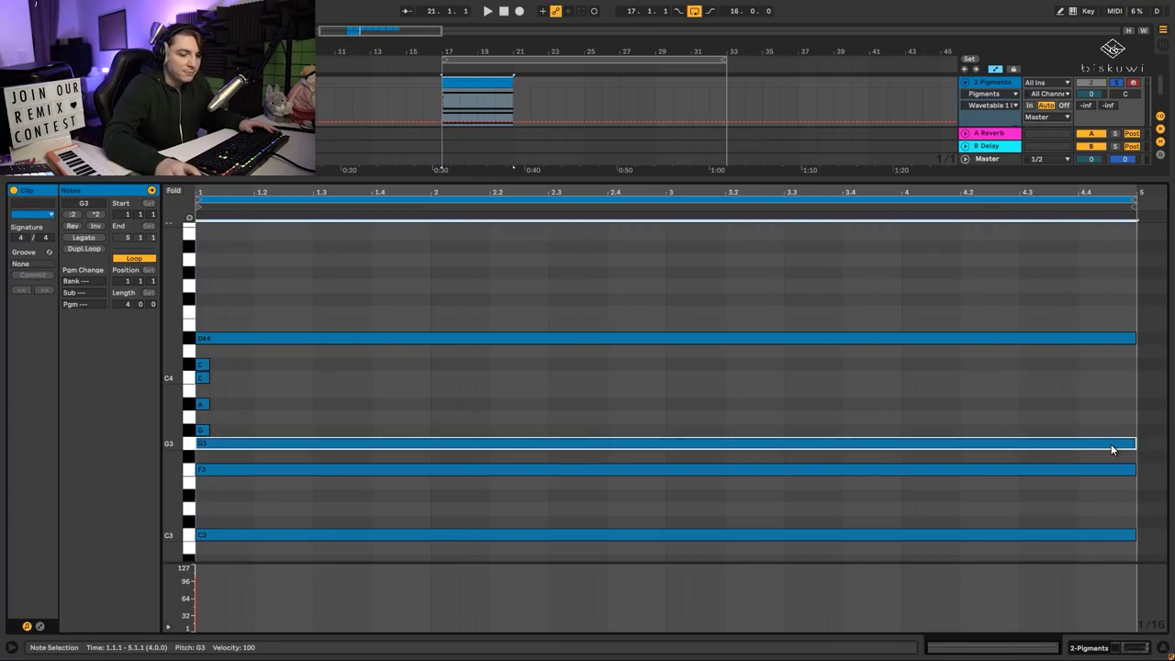
key("0")
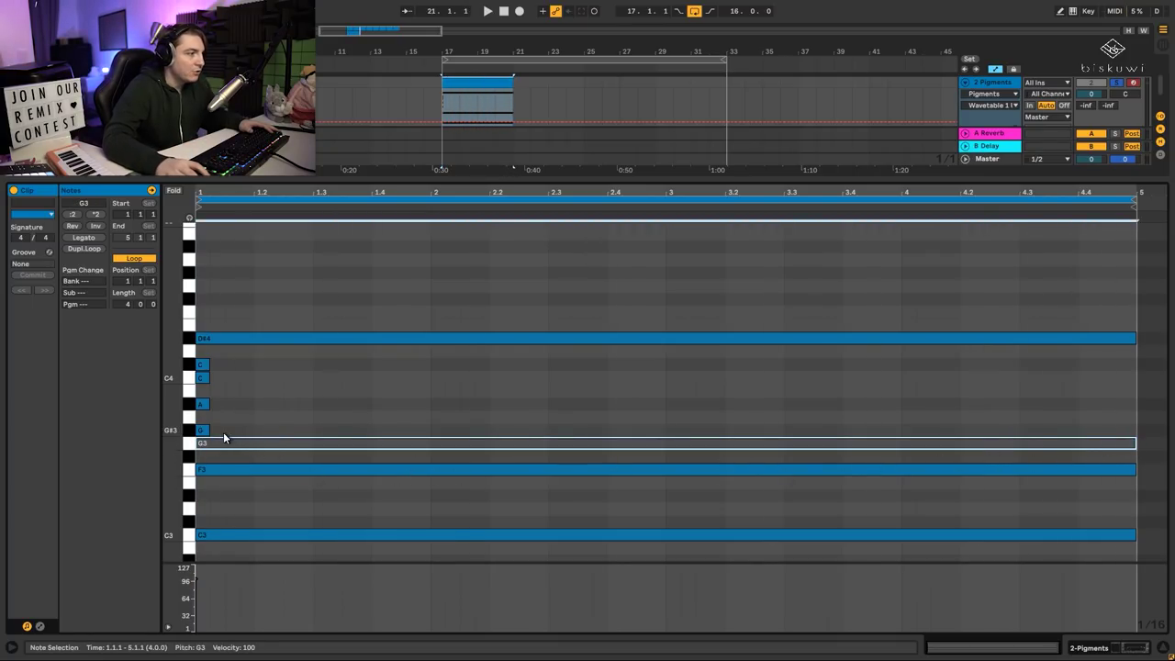
left_click_drag(208, 403, 1134, 424)
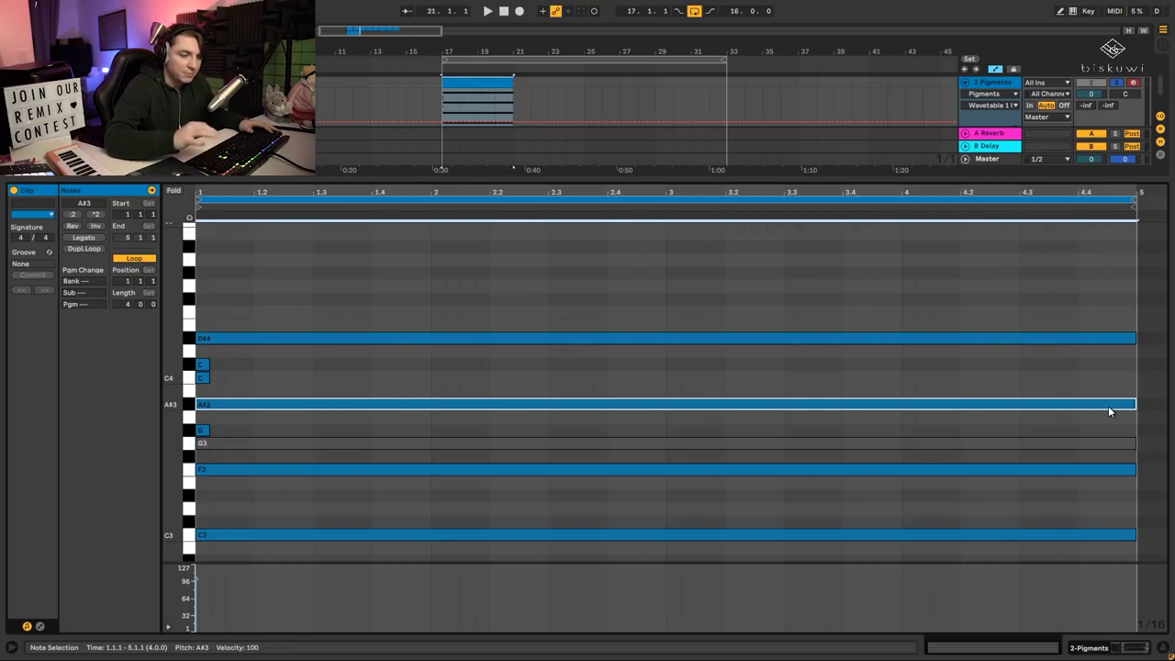
key("0")
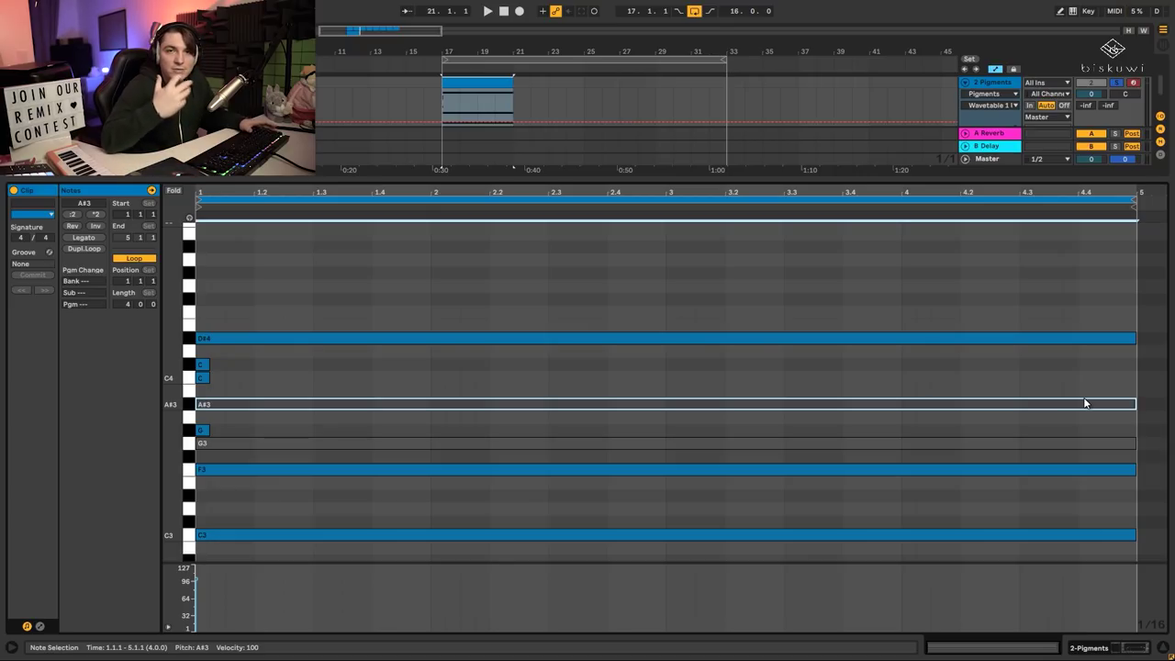
Audition the chord with the D#4 note active and deactivate that note.
key("space")
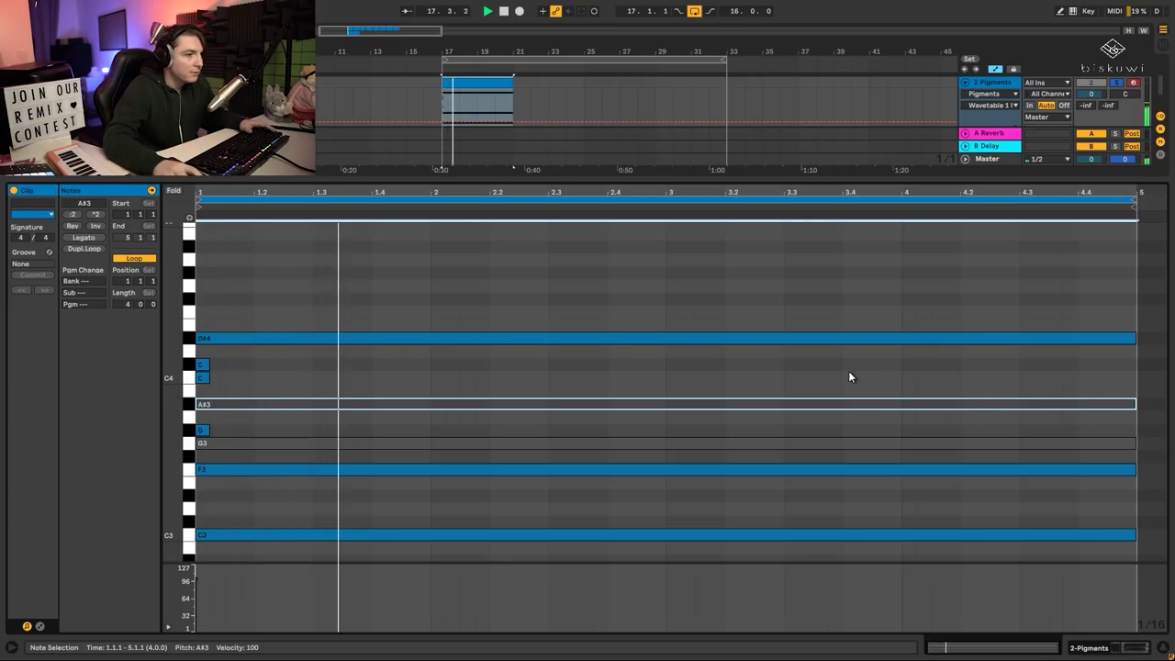
left_click(511, 339)
key("space")
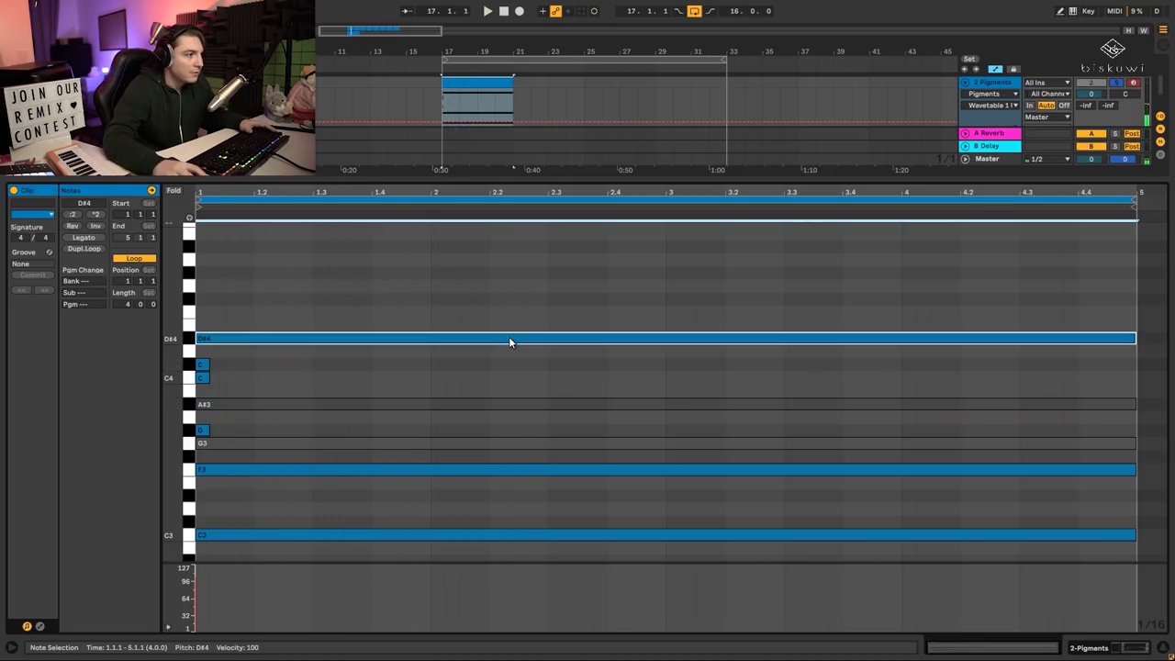
key("0")
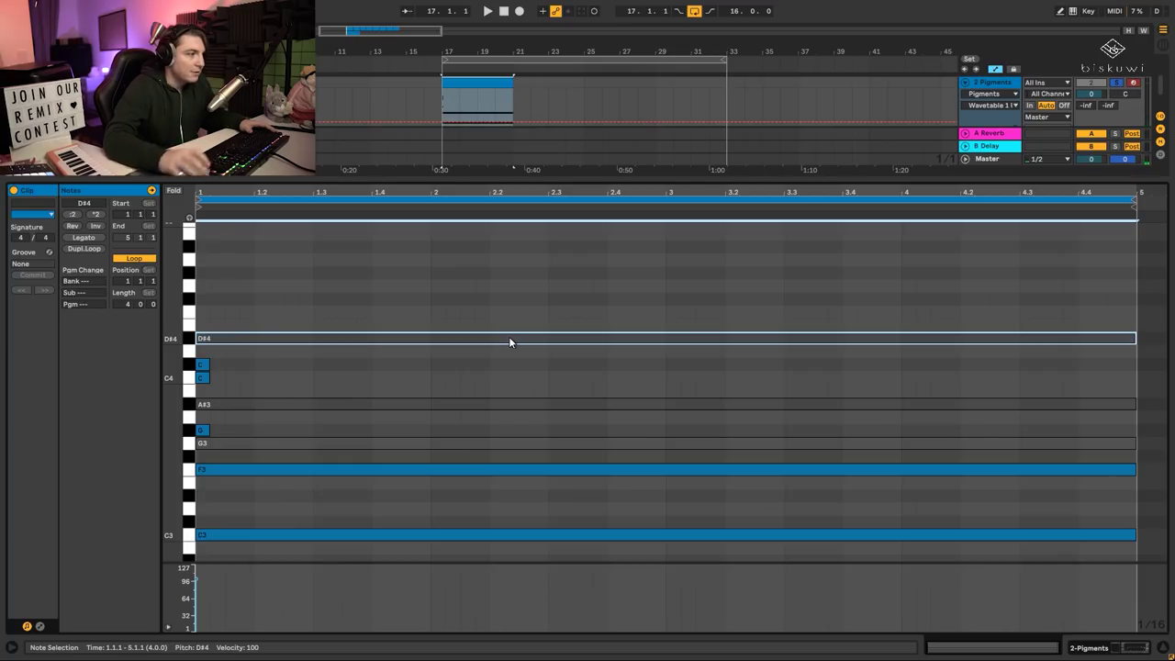
Reactivate the A#3 note and audition the chord with it.
left_click(461, 405)
key("0")
key("space")
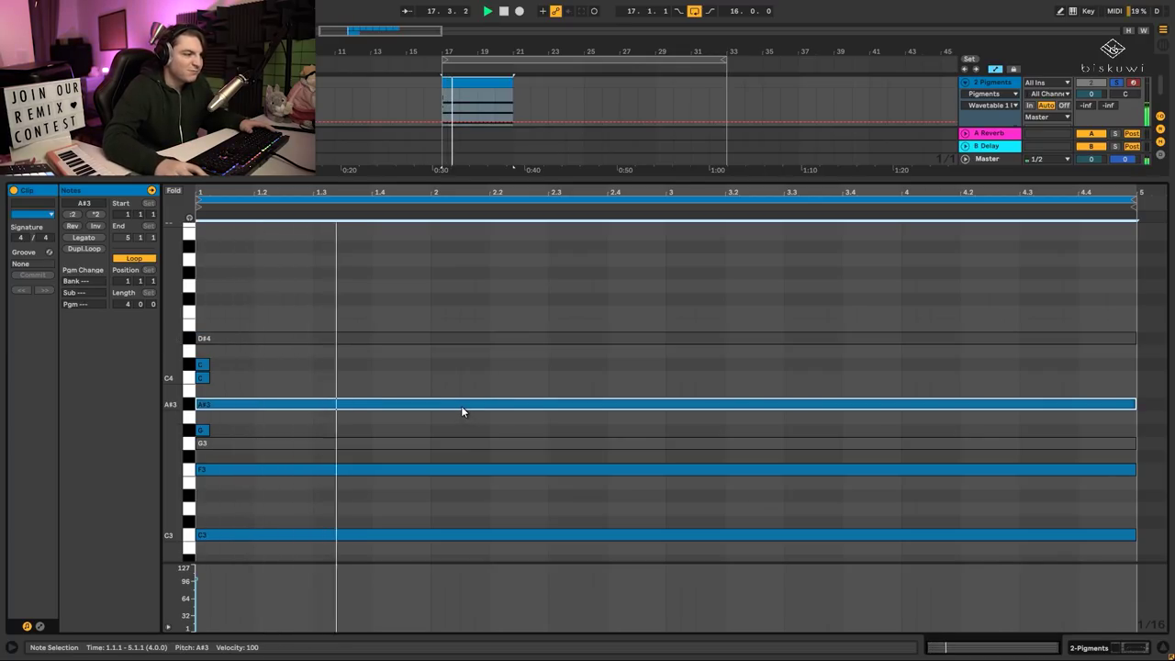
Deactivate the A#3 note, reactivate the G3 note and audition the chord.
key("0")
left_click(477, 443)
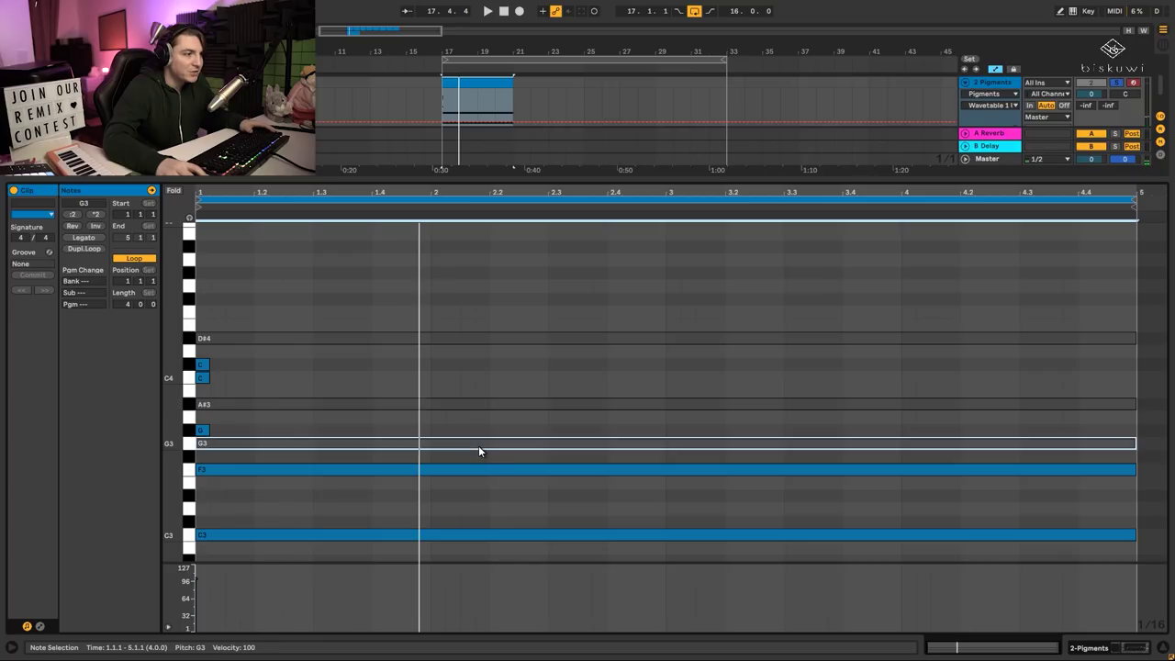
key("space")
key("0")
key("space")
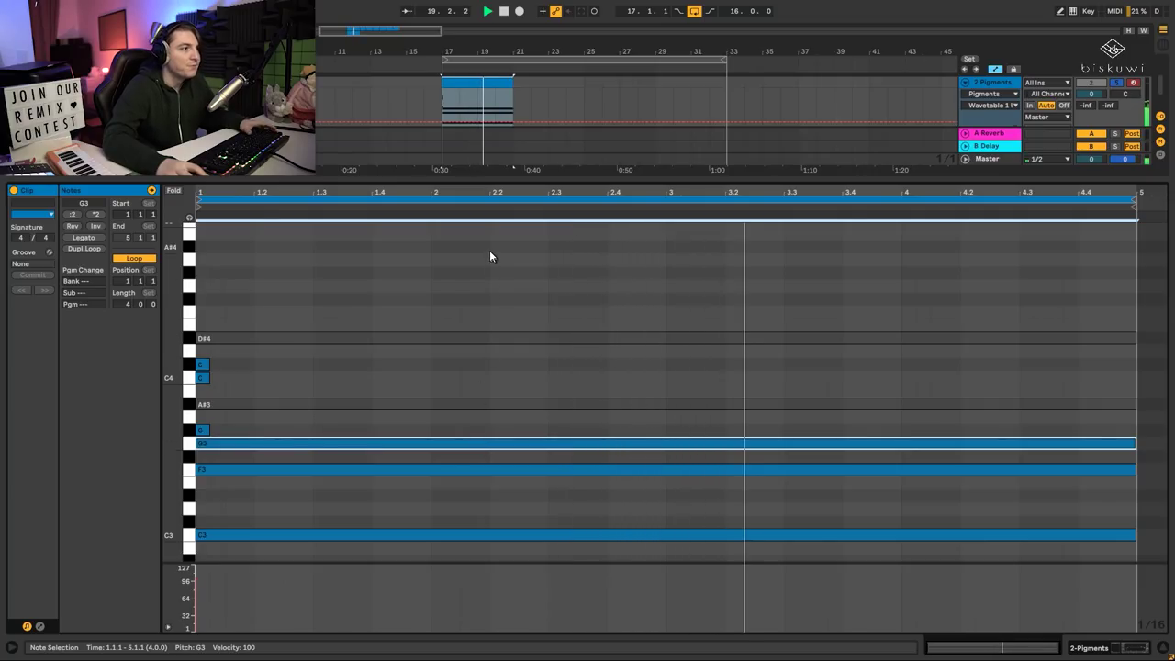
key("space")
Extend the Pigments chord clip in the arrangement to eight bars, ending at bar 25, and open its notes.
key("shift+Tab")
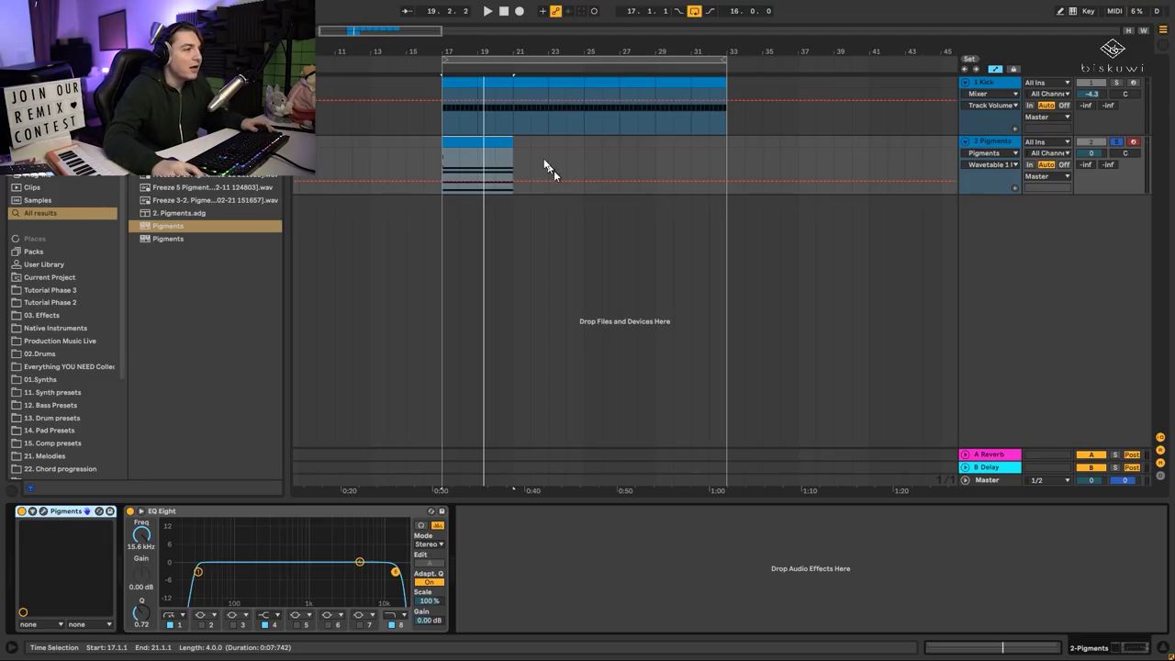
left_click_drag(512, 142, 581, 144)
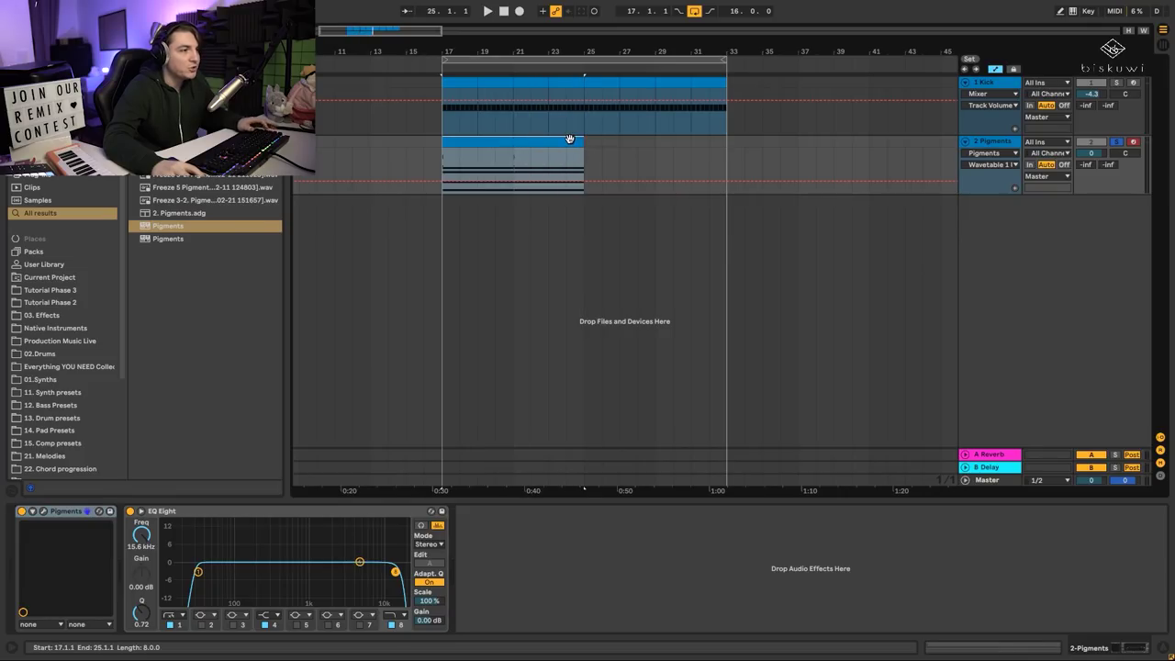
double_click(569, 139)
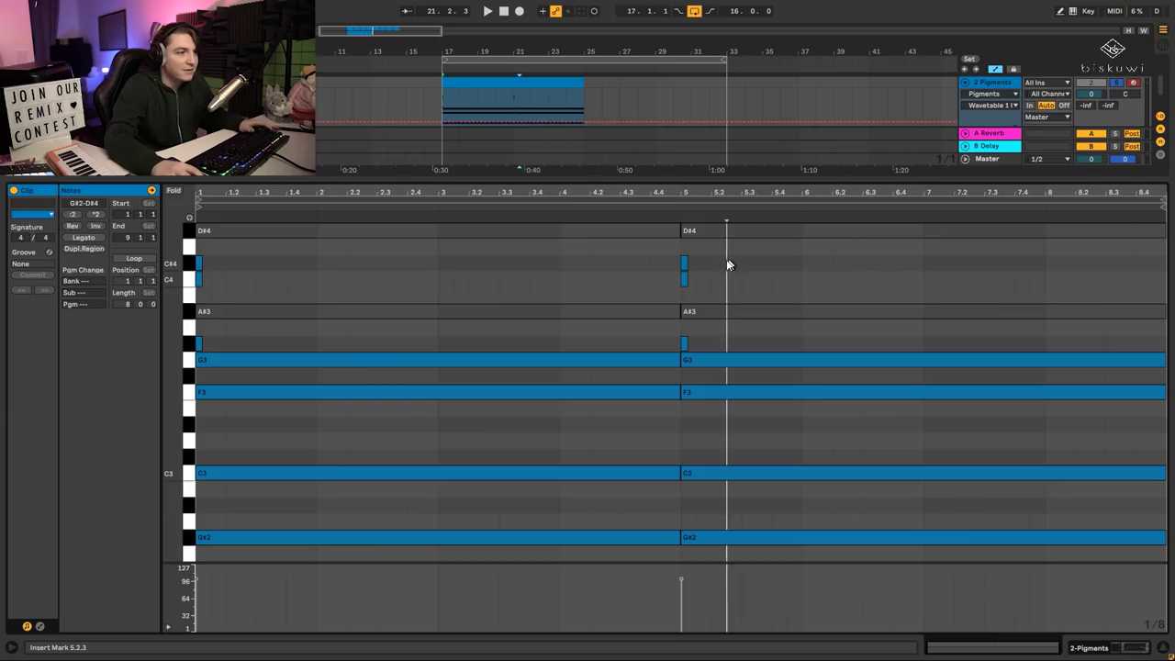
Deactivate the short C4, C#4 and G#3 notes at bars 1 and 5 of the clip.
left_click_drag(729, 262, 668, 284)
scroll(737, 284, "up", 5)
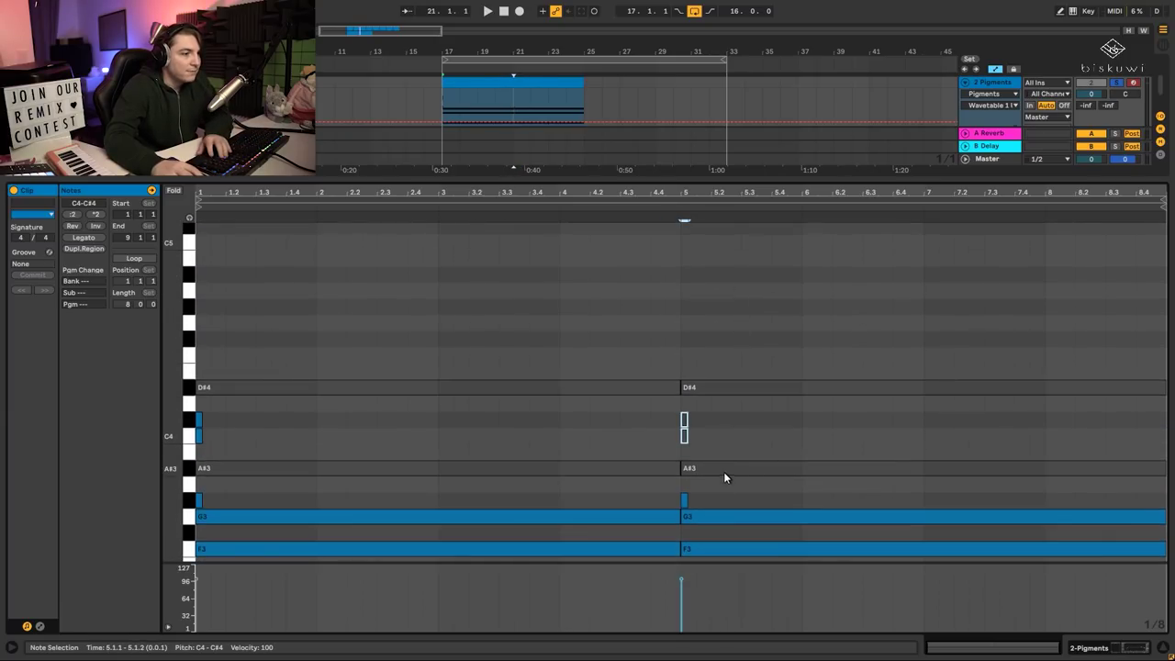
left_click(684, 500)
left_click_drag(286, 417, 199, 448)
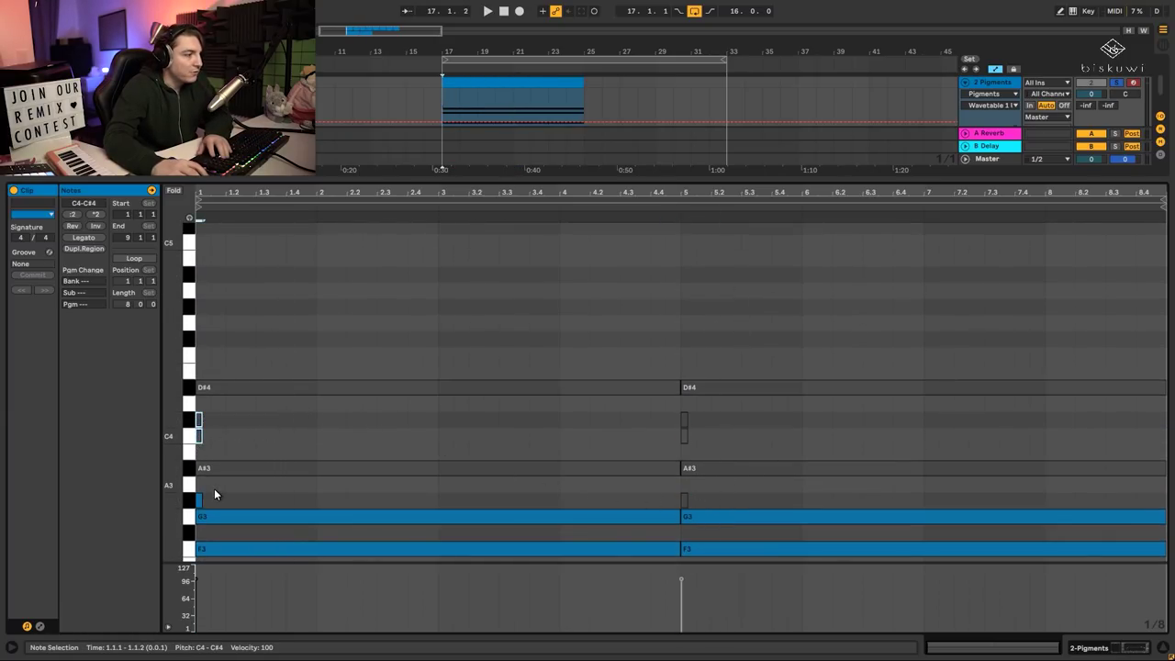
key("0")
left_click(199, 500)
key("0")
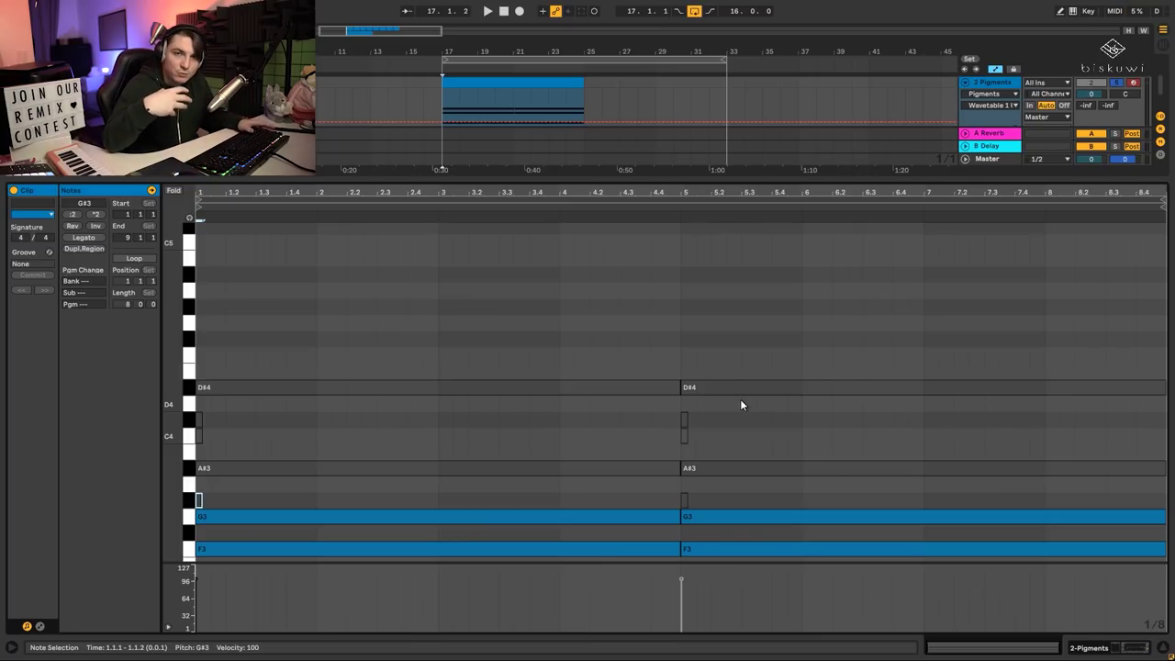
Lengthen the first C#4 note to four bars and audition it active, with the first G3 note deactivated.
scroll(740, 399, "down", 4)
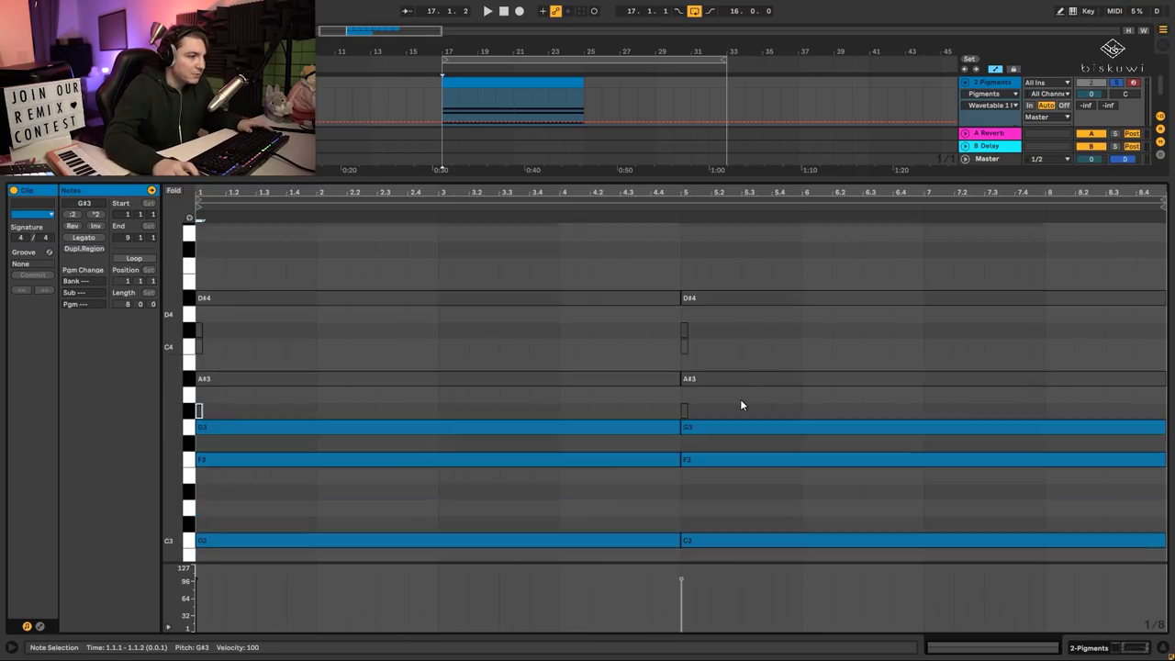
scroll(211, 333, "down", 1)
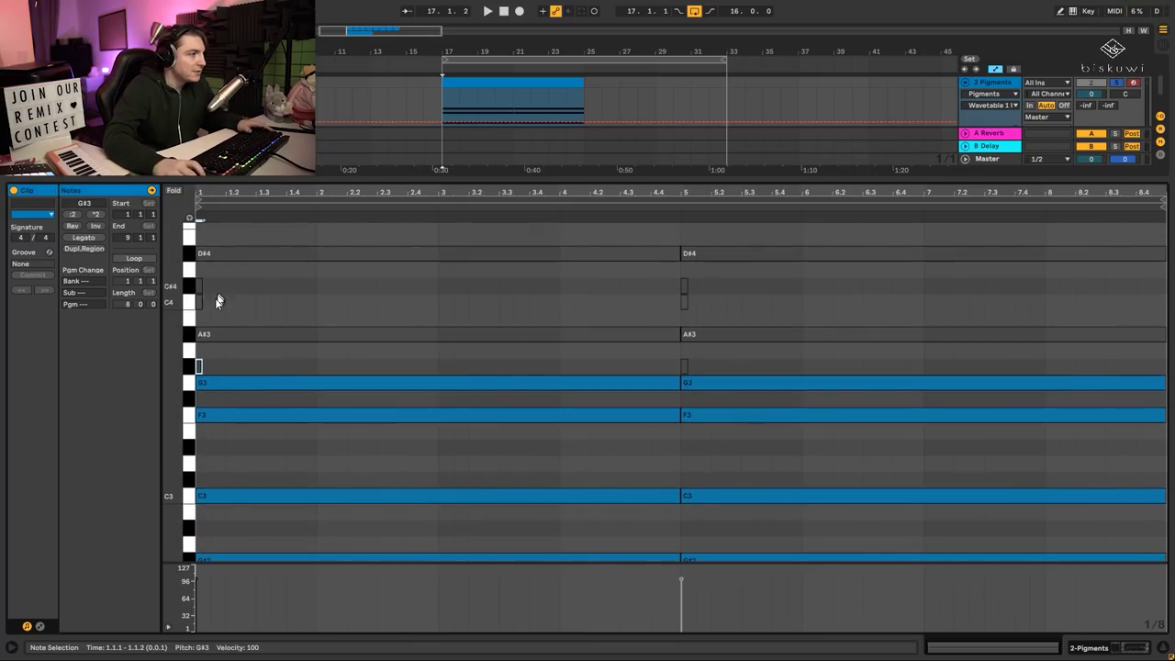
mouse_move(201, 287)
left_mouse_down()
mouse_move(700, 291)
mouse_move(675, 286)
left_mouse_up()
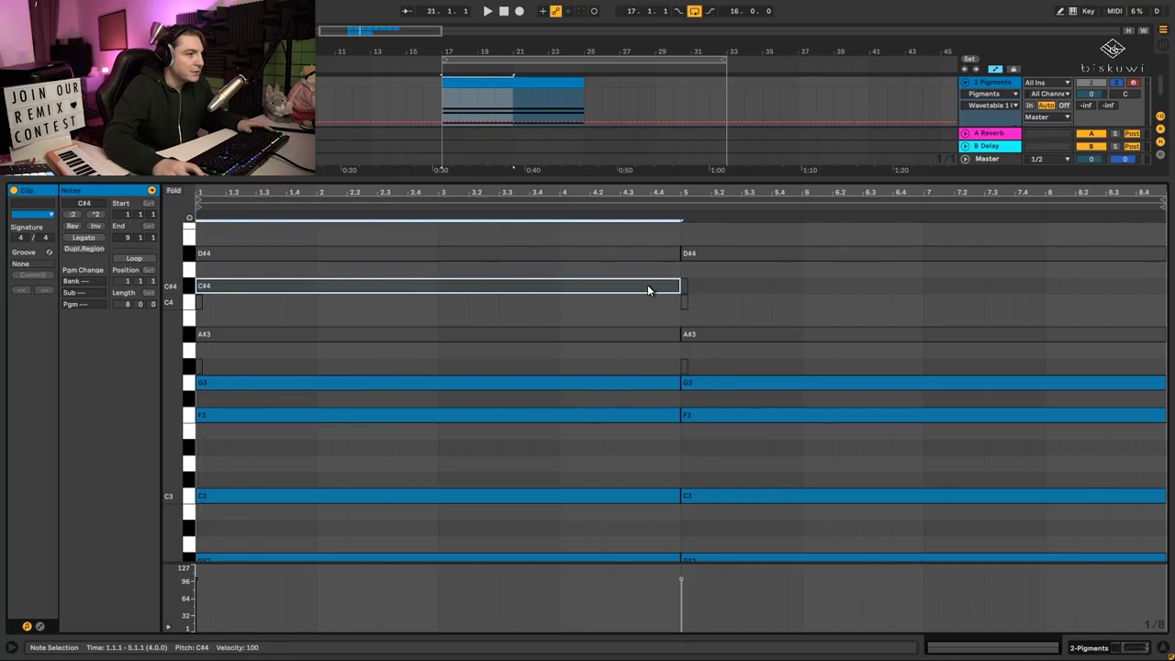
left_click(625, 382)
key("0")
key("space")
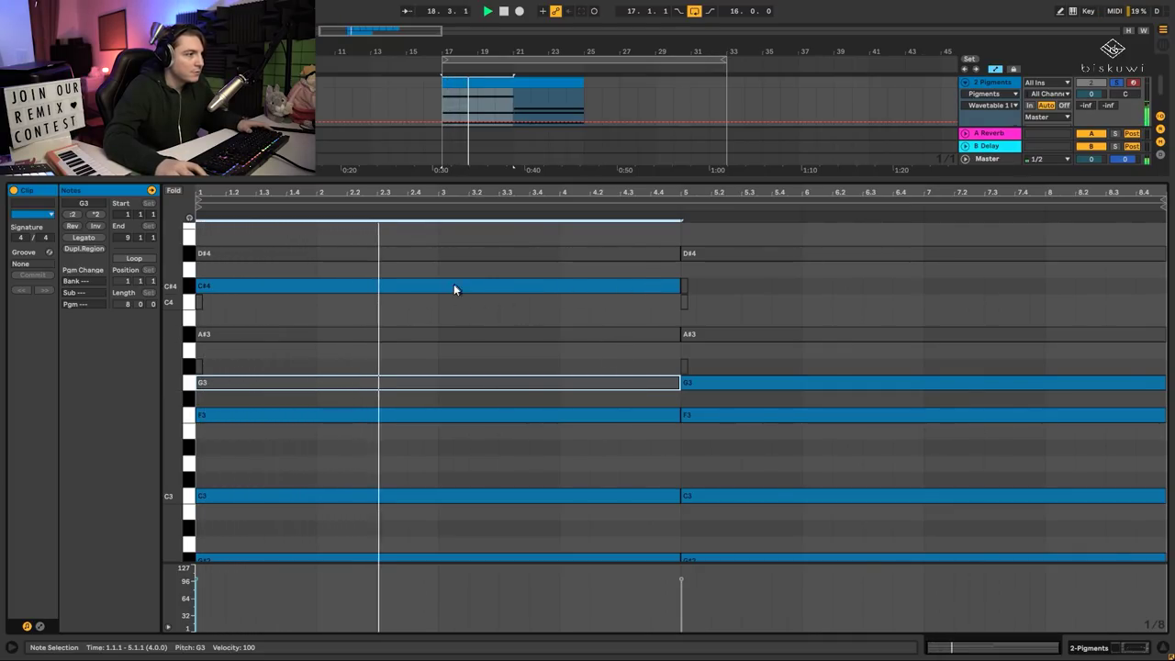
Build a melody of two-bar notes alternating C#4 at bar 1, C4 at bar 3 and C#4 at bar 5.
left_click_drag(330, 286, 557, 304)
key("space")
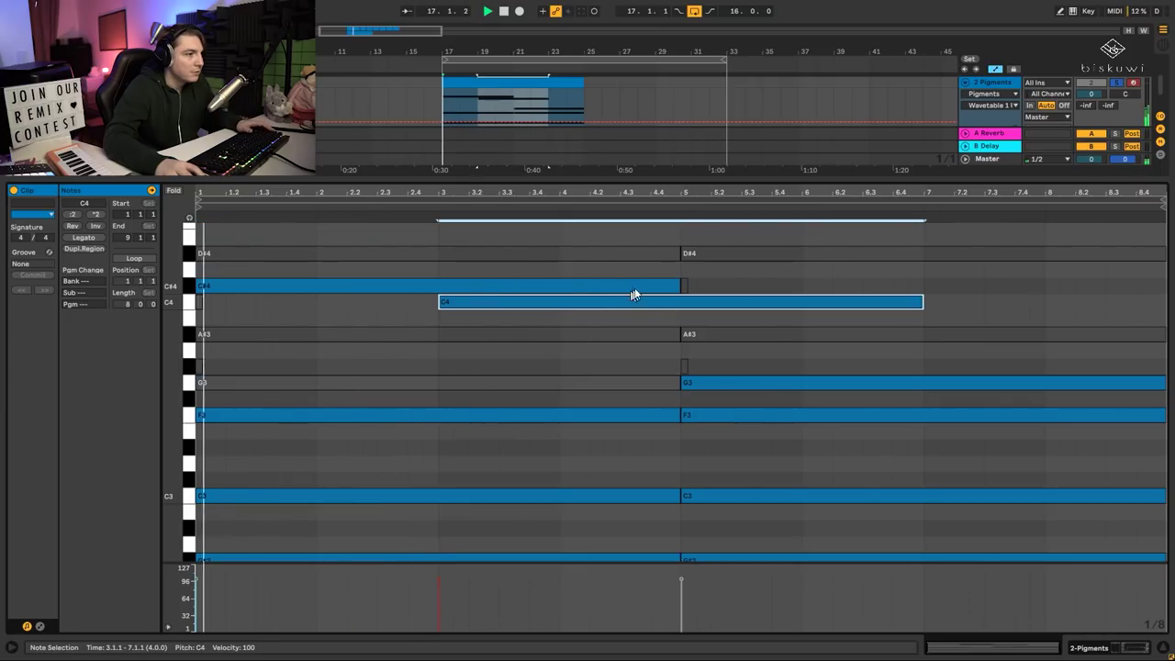
left_click_drag(680, 285, 441, 287)
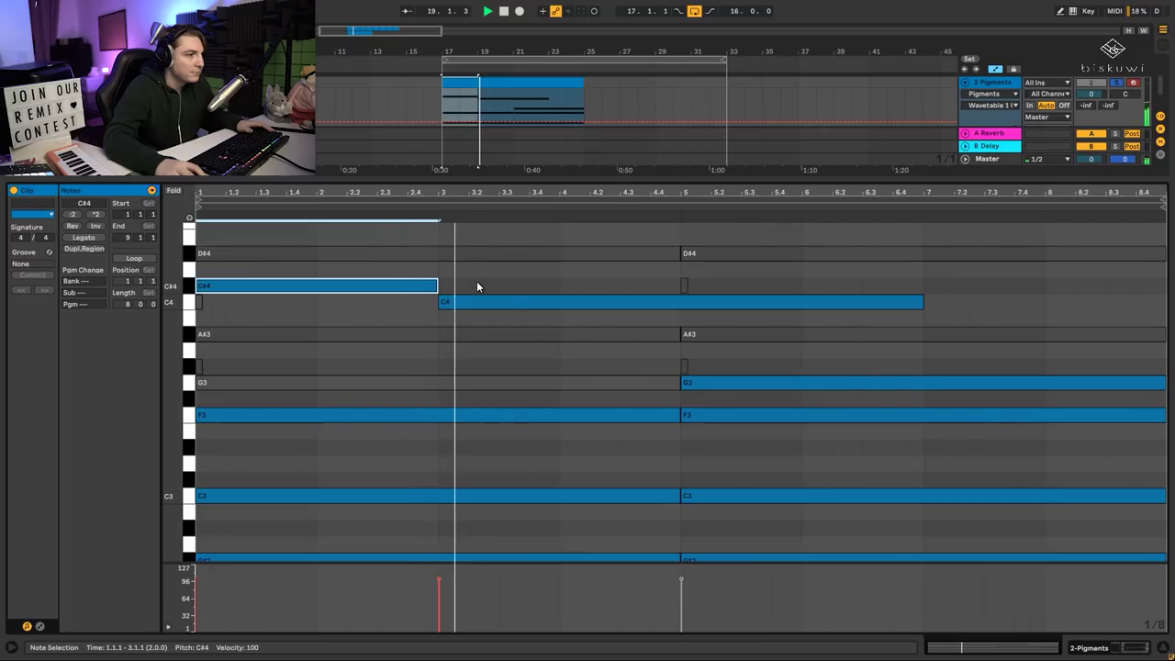
left_click_drag(923, 301, 681, 302)
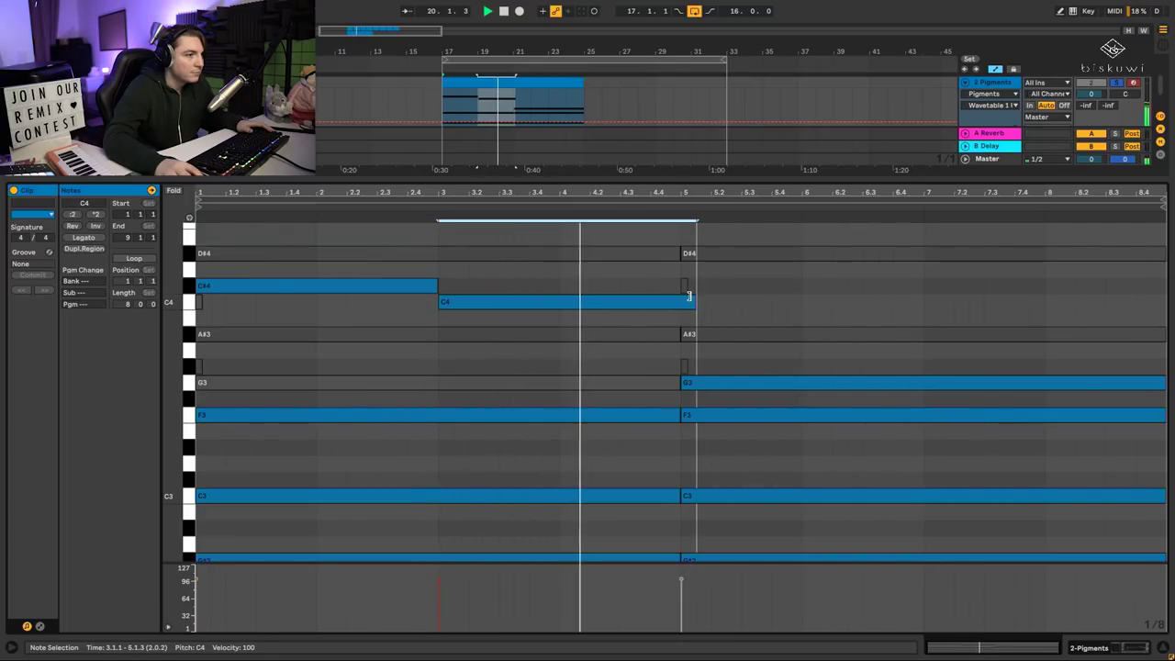
key("space")
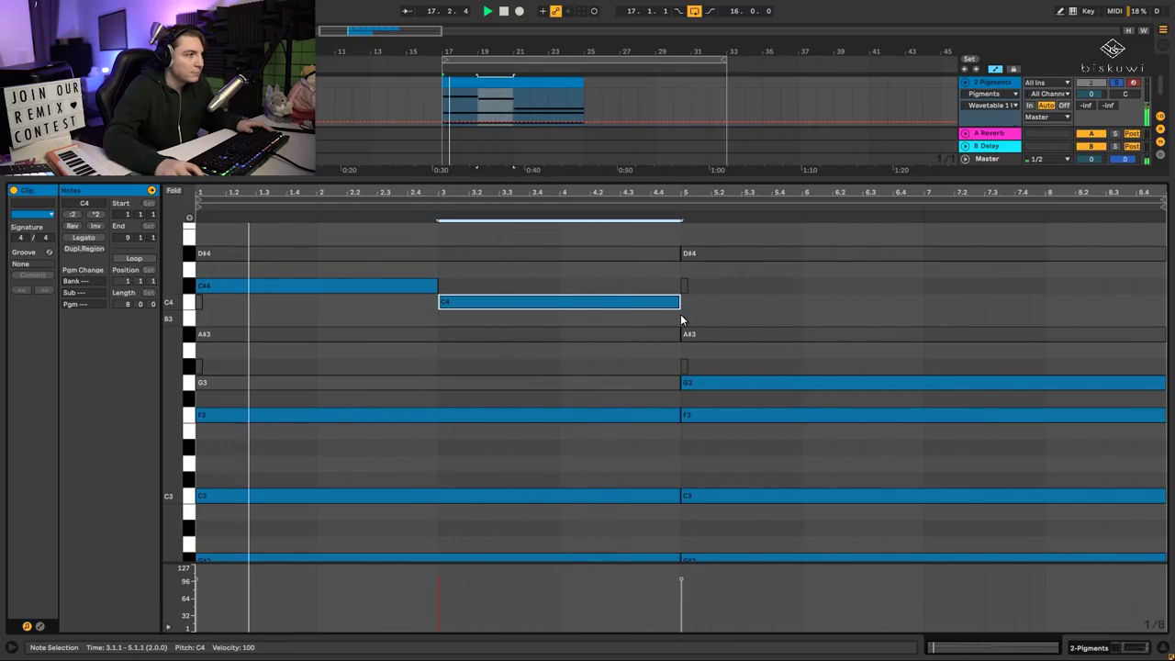
left_click_drag(542, 300, 750, 289)
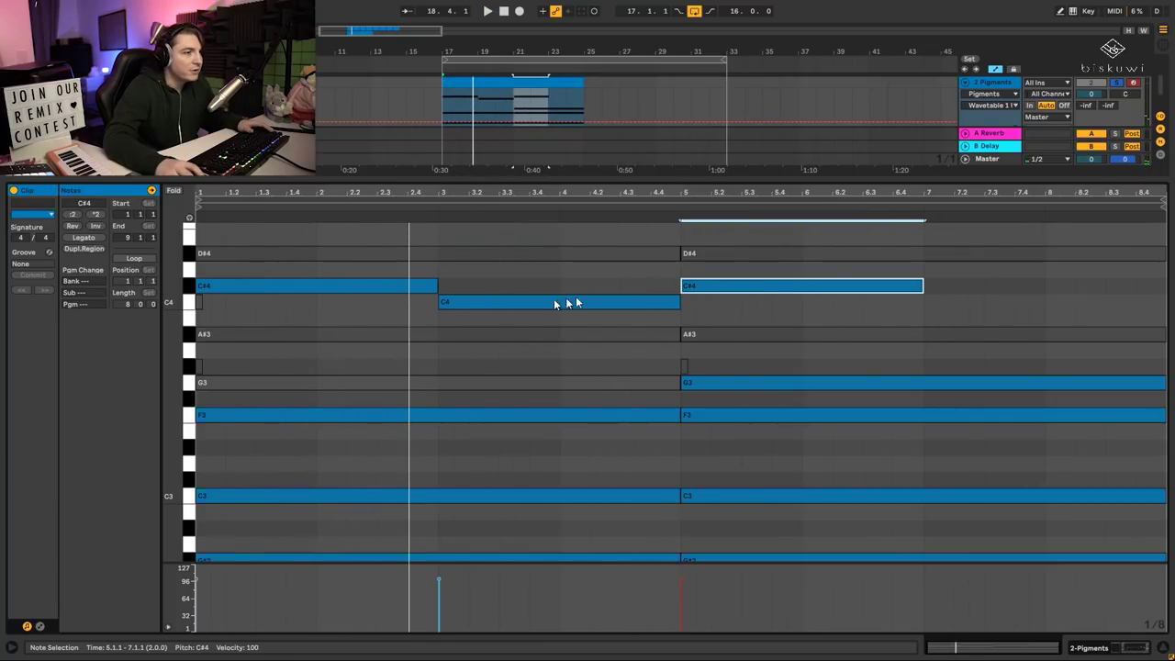
Delete the alternating C#4 and C4 melody notes.
left_click_drag(1014, 314, 308, 266)
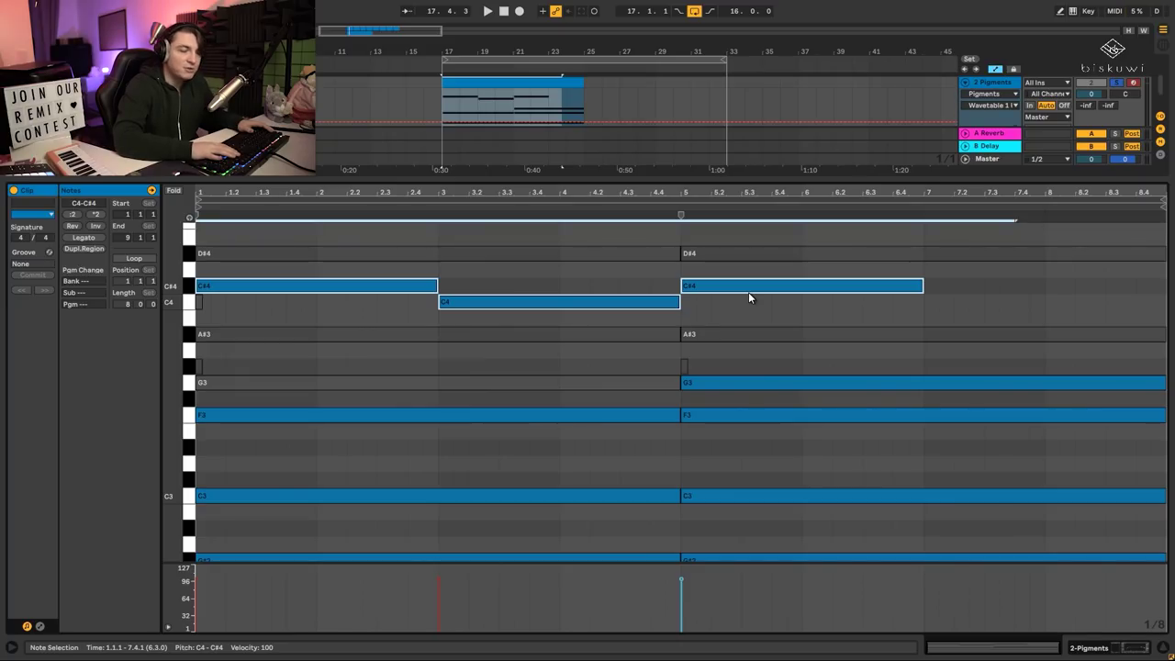
key("Delete")
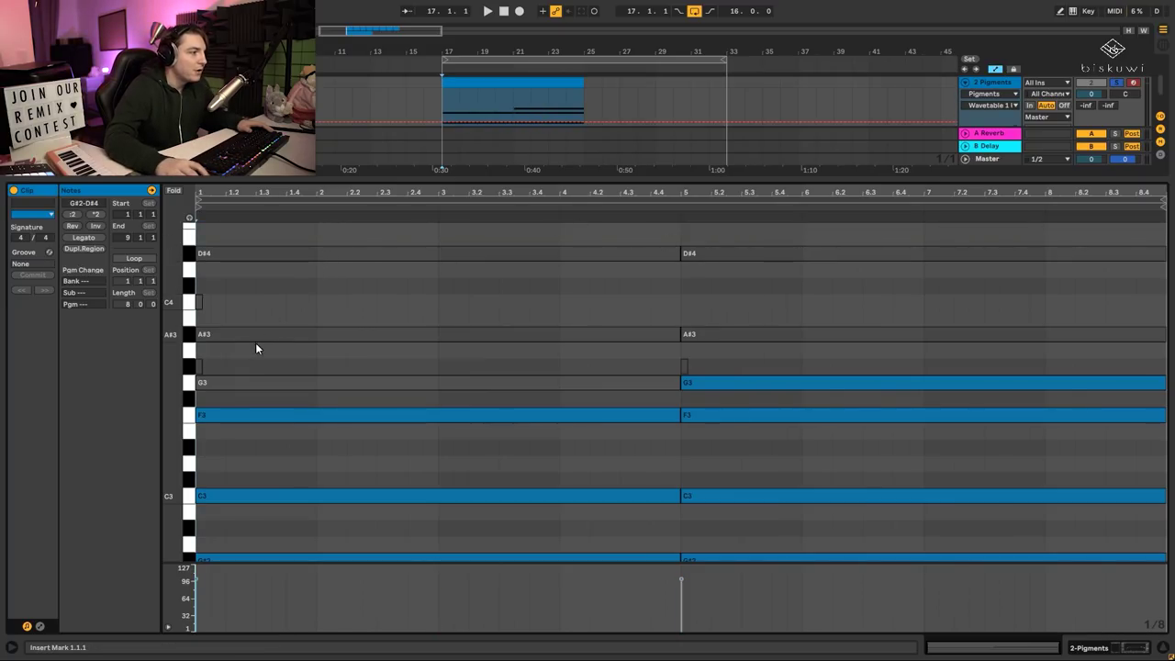
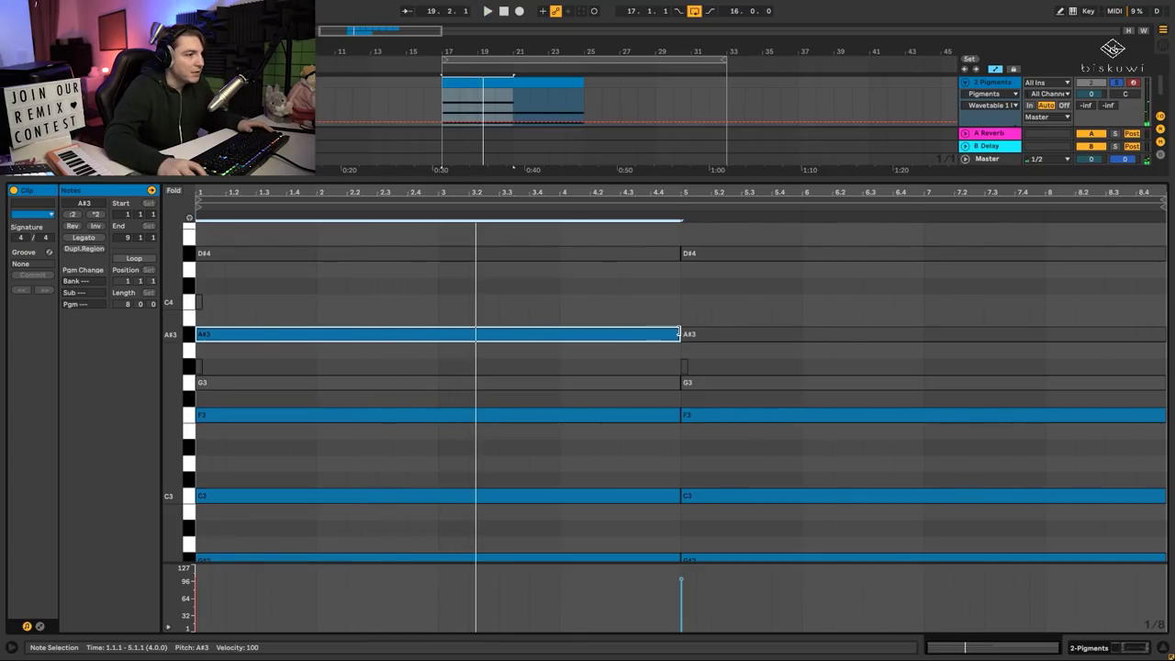
Shorten the first A#3 note to two bars and add a two-bar G3 note starting at bar 3.
left_click_drag(678, 333, 453, 334)
left_click(459, 387)
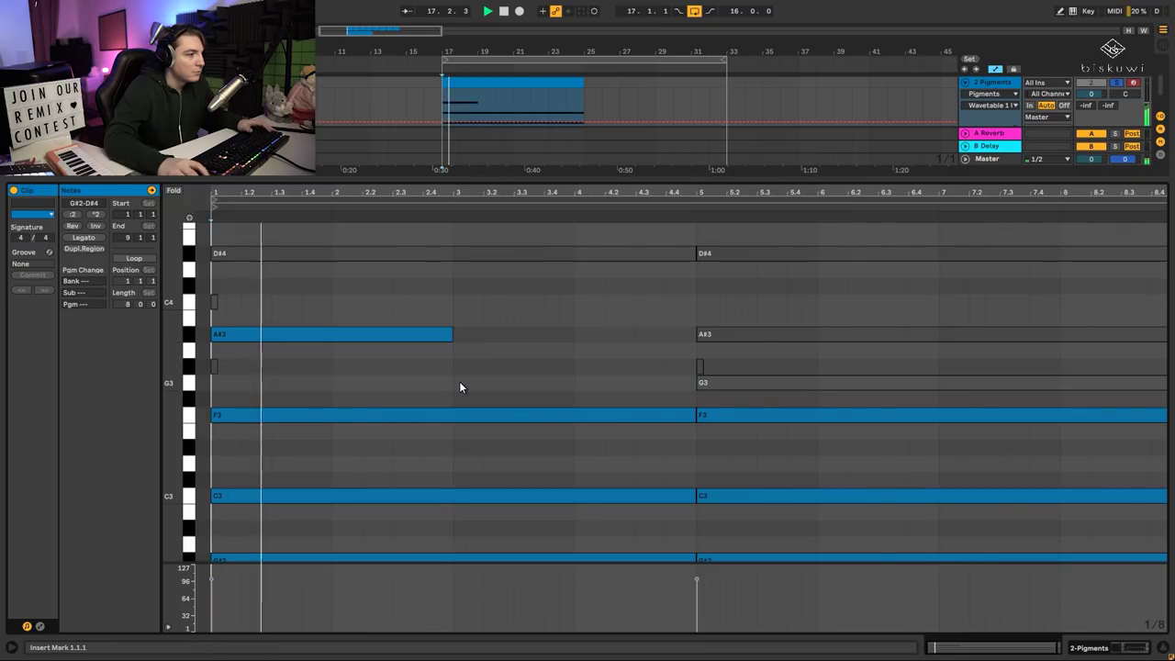
double_click(459, 383)
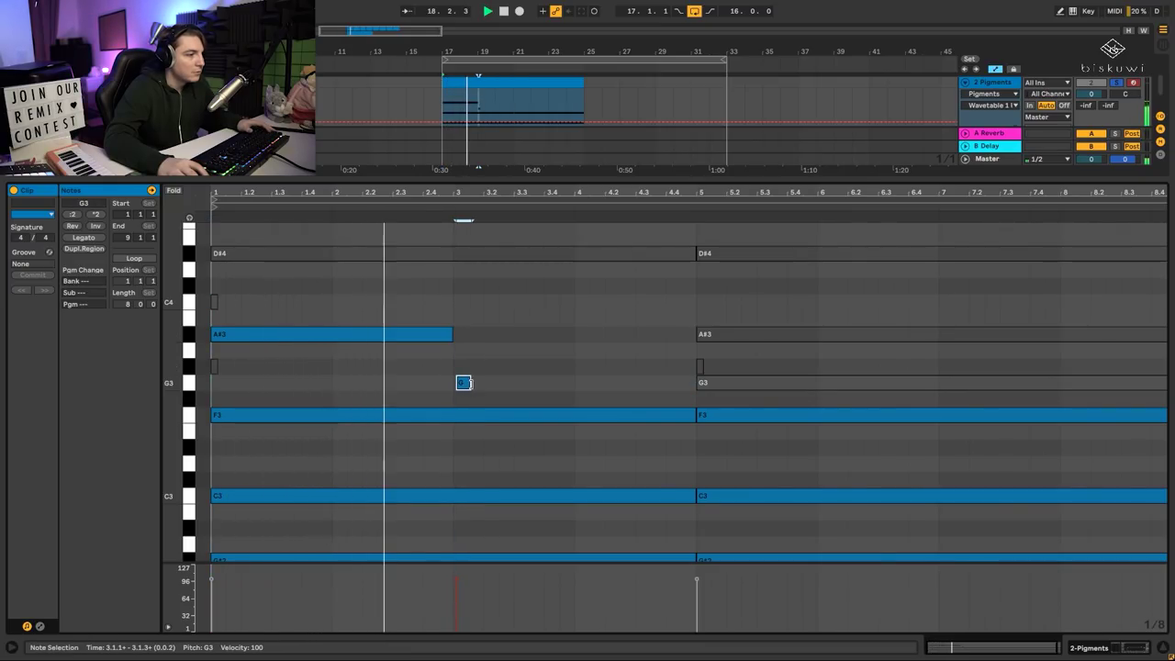
left_click_drag(468, 382, 697, 383)
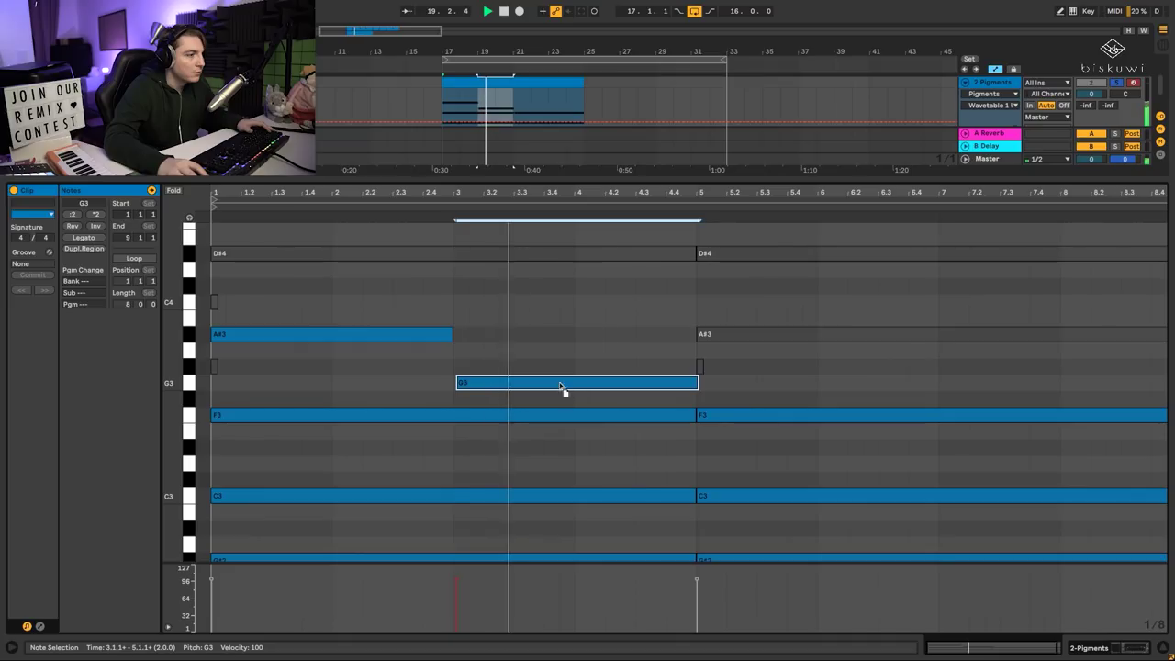
left_click_drag(560, 384, 557, 384)
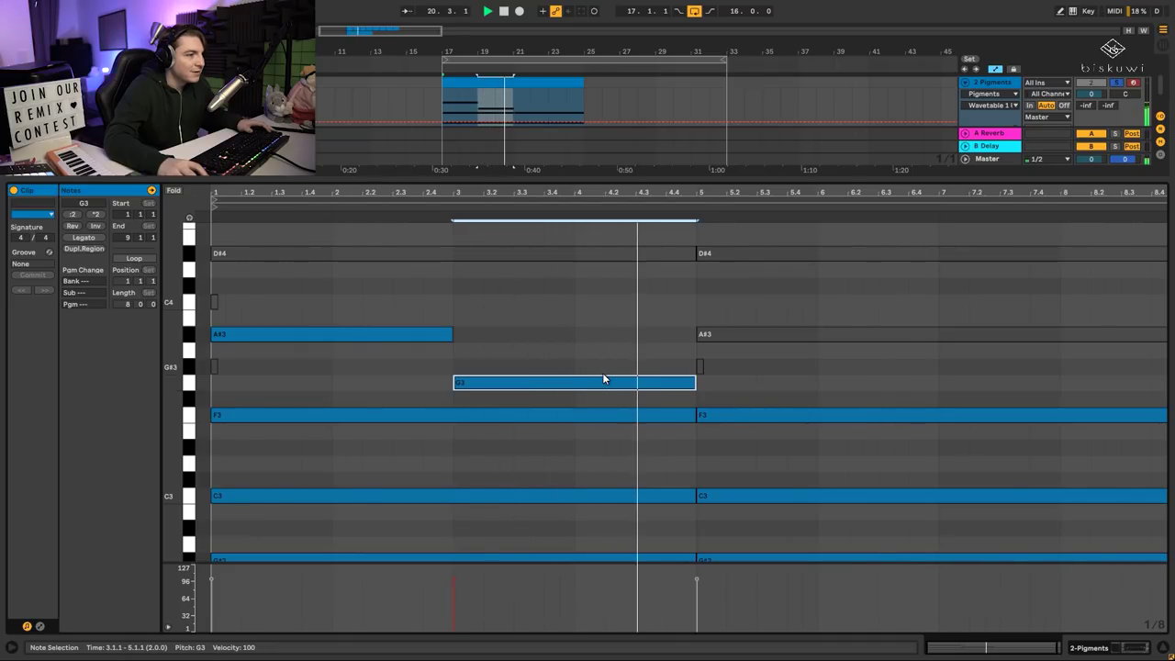
key("space")
Duplicate the A#3 and G3 melody notes into bars 5 to 8 and audition the clip.
left_click_drag(694, 291, 257, 388)
key("ctrl+d")
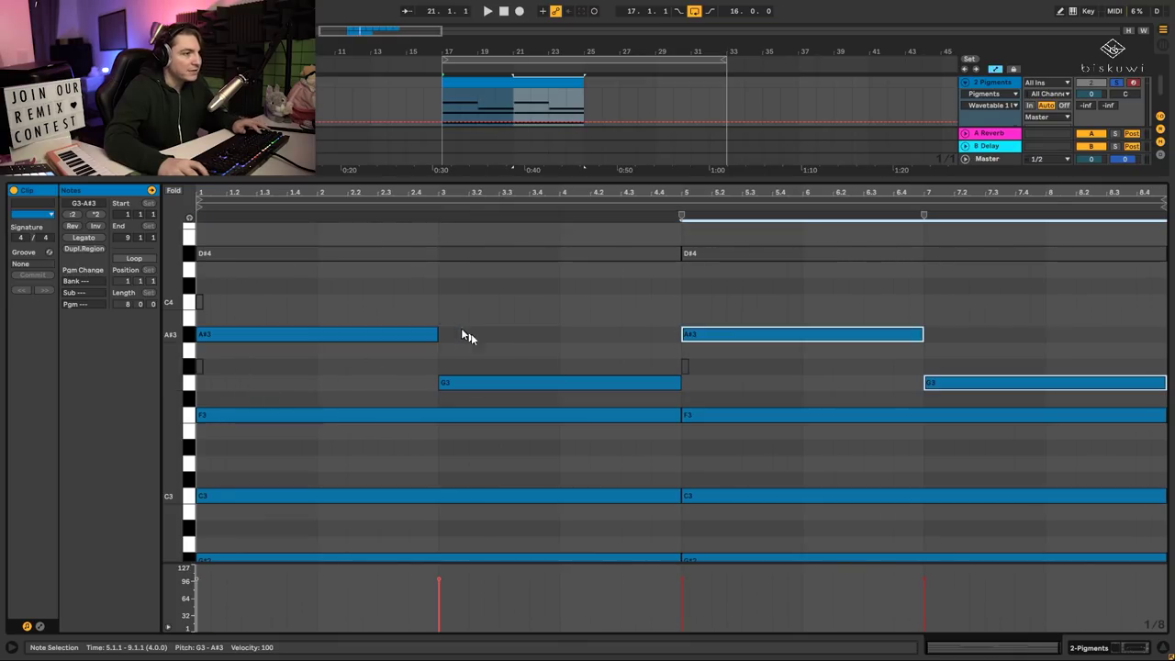
key("space")
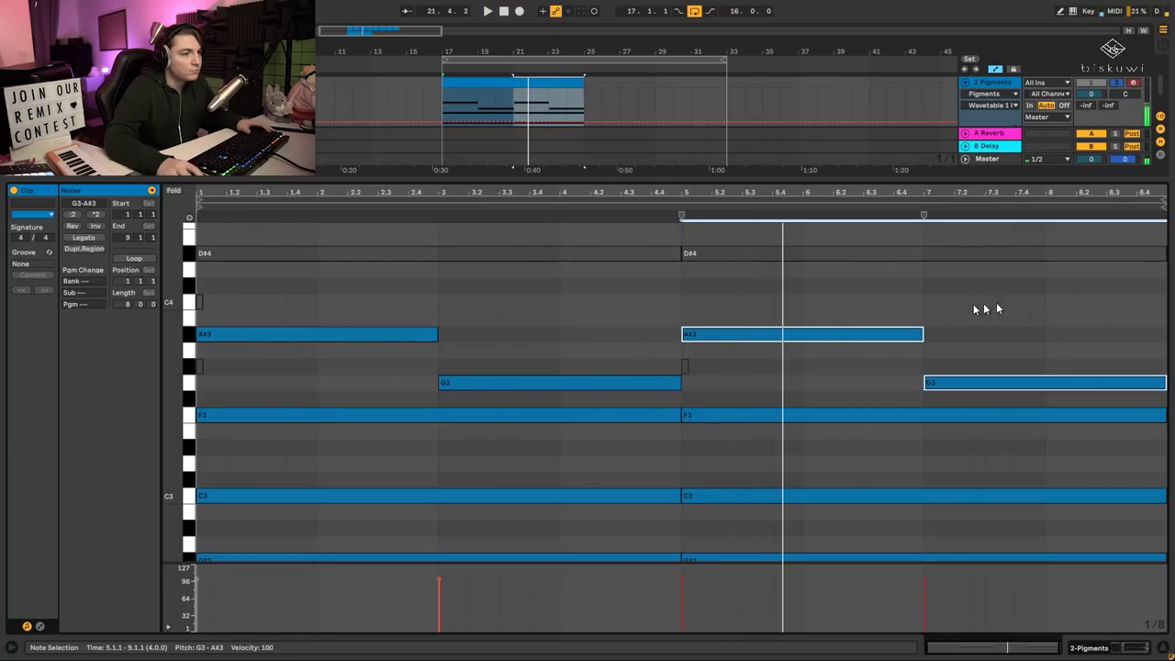
key("space")
Apply Legato to the melody notes and lengthen them slightly so neighbouring notes overlap, and audition the result.
left_click_drag(1038, 295, 309, 401)
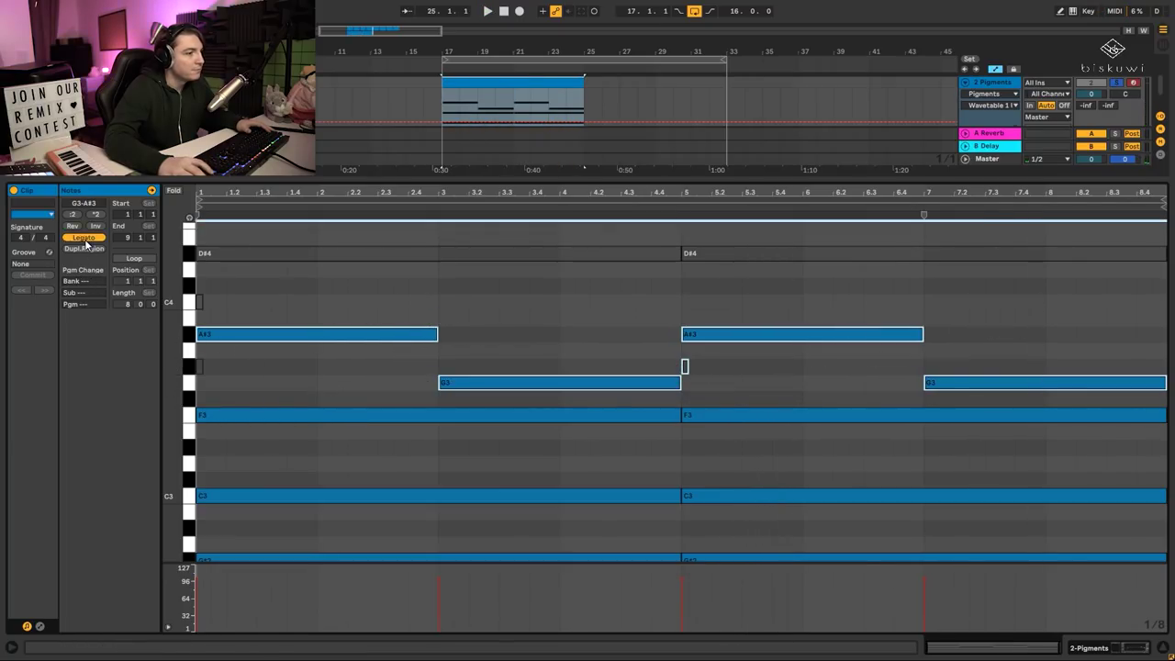
left_click(84, 238)
left_click_drag(437, 333, 440, 333)
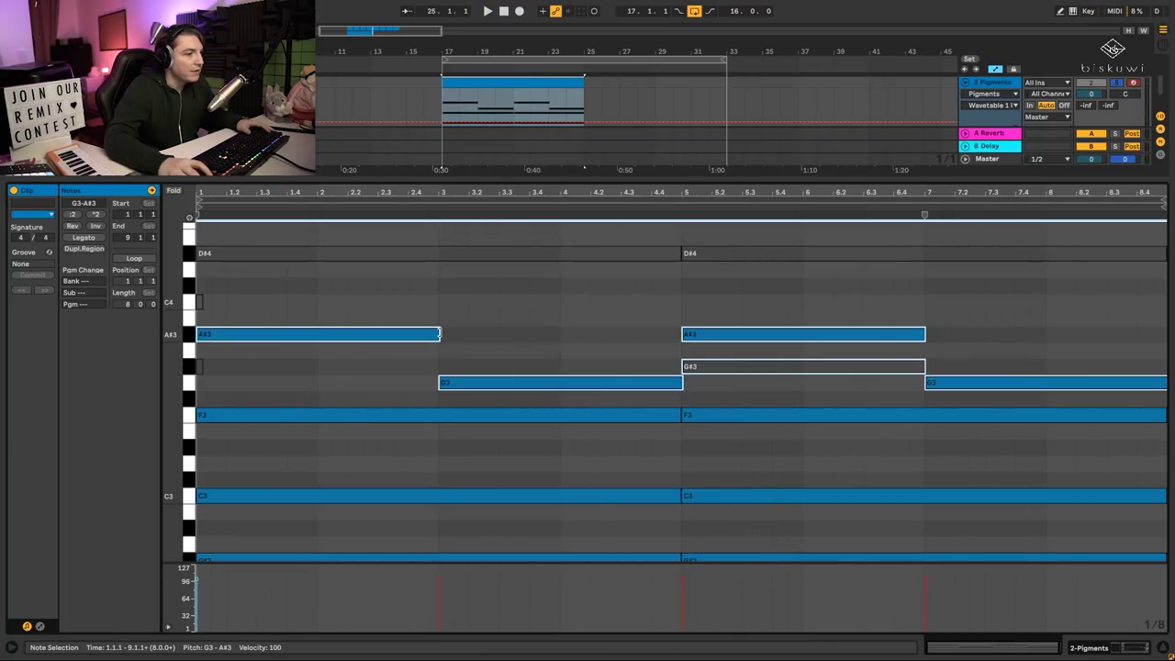
key("space")
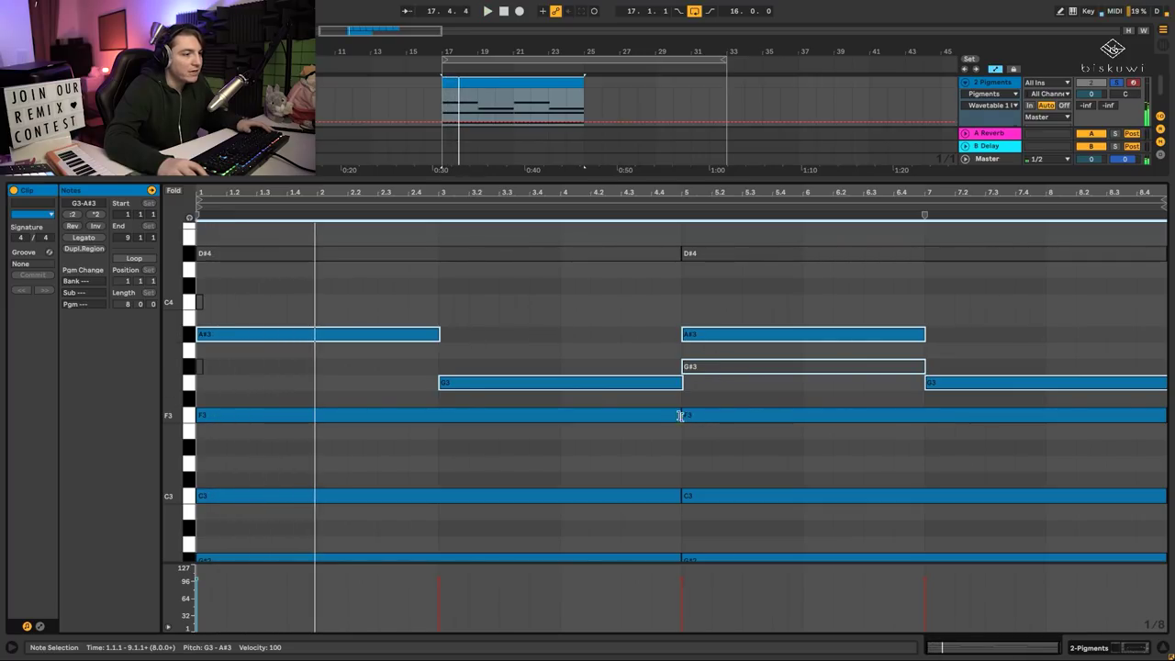
key("space")
Extend the first F3, C3 and G#2 chord notes across all eight bars and play the clip.
scroll(670, 484, "down", 5)
left_click(651, 439)
left_click_drag(653, 467, 619, 263)
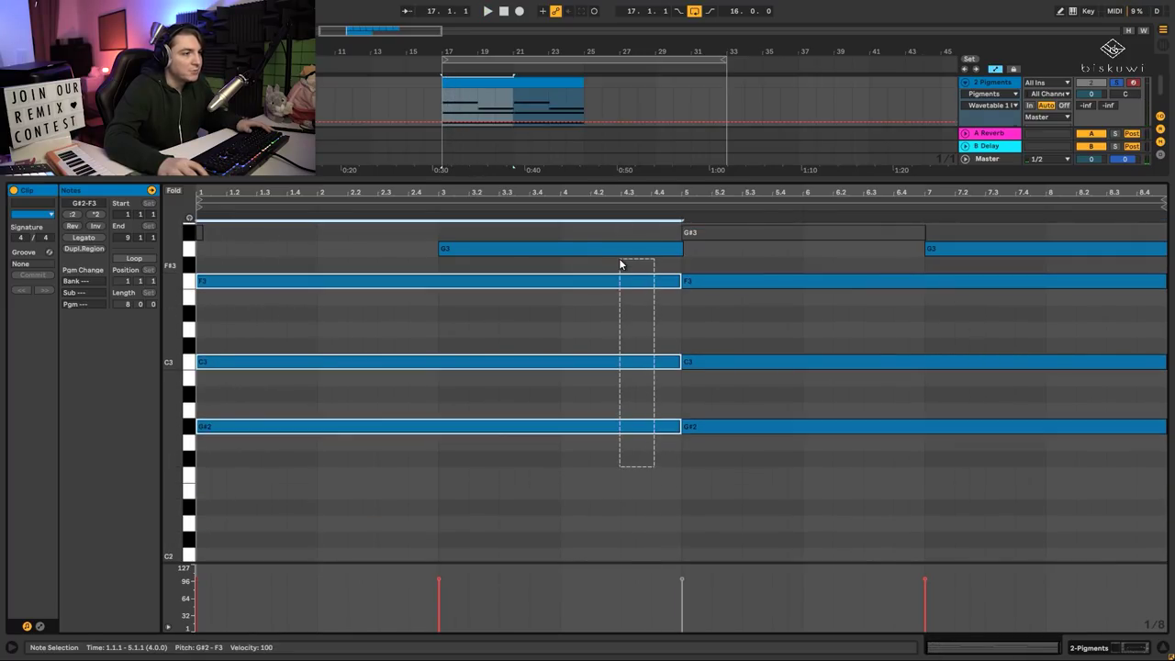
left_click_drag(680, 285, 1154, 303)
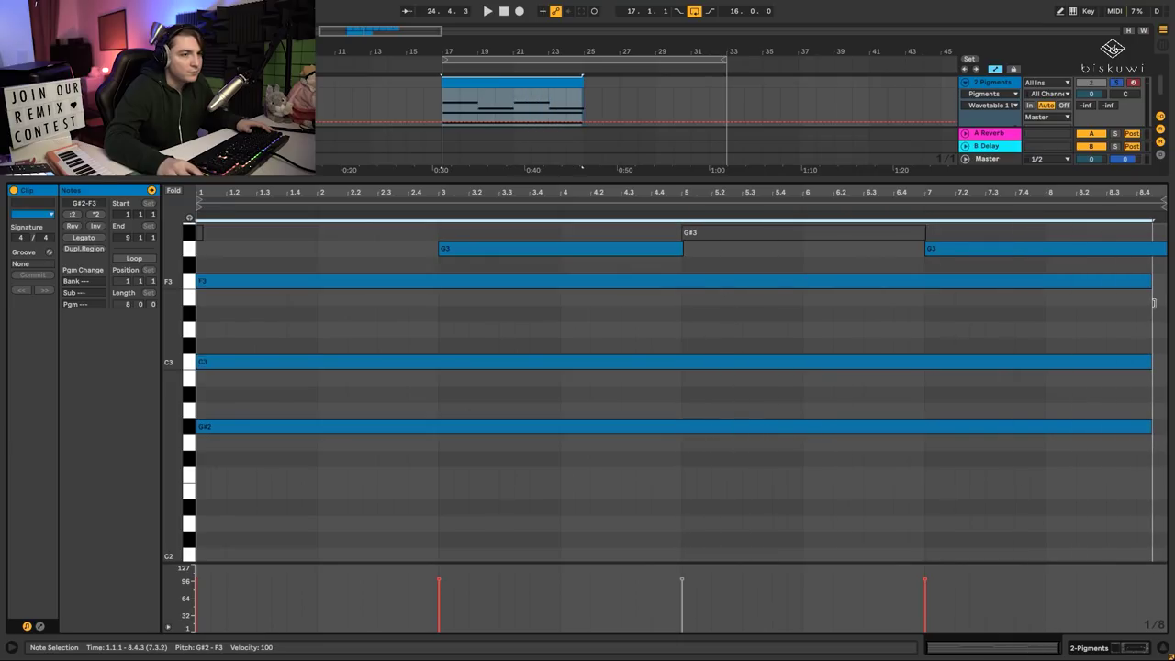
scroll(742, 395, "up", 3)
key("space")
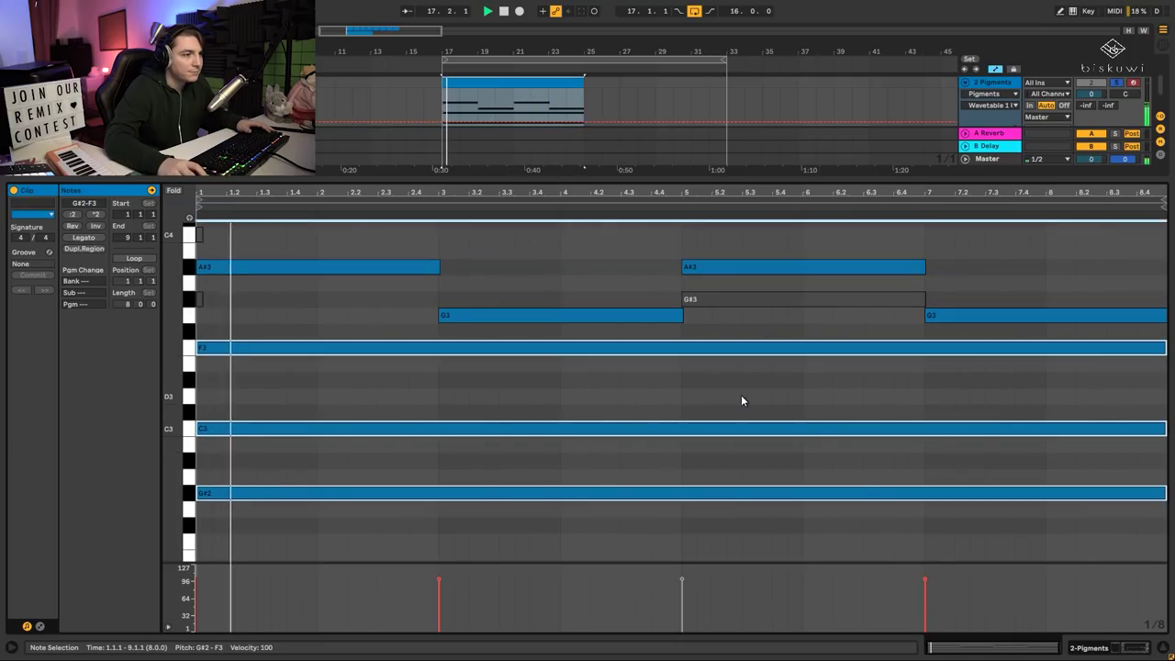
Shorten the F3 note to the first four bars, try placing it at a lower pitch from bar 5, and undo that placement.
left_click(721, 349)
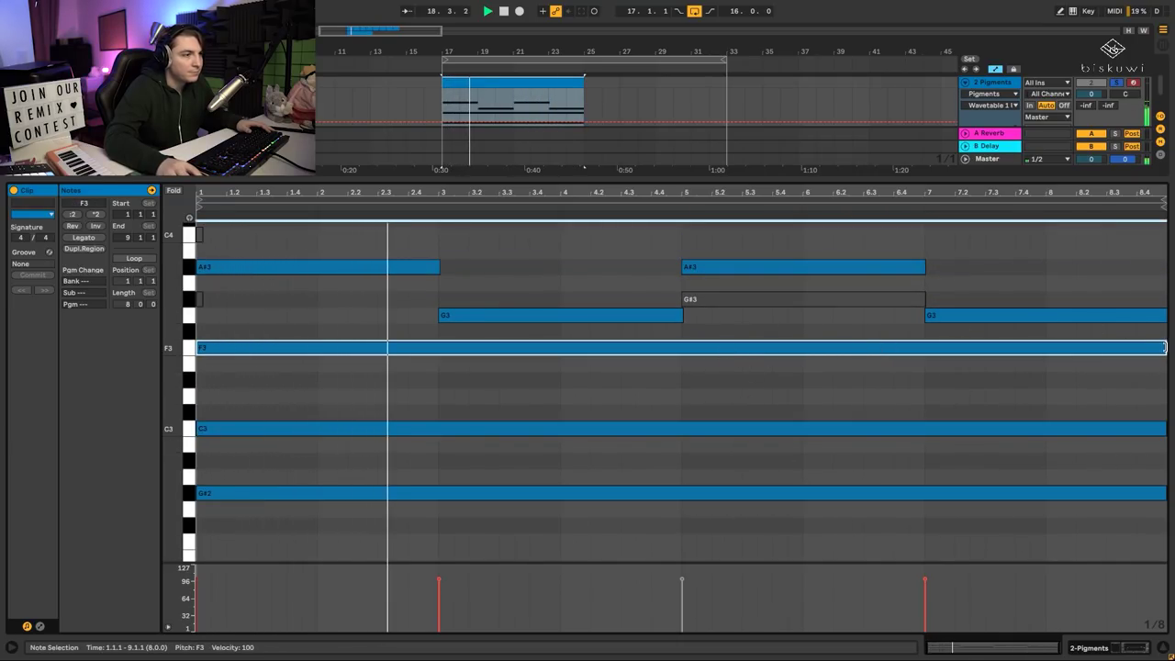
left_click_drag(1162, 348, 683, 358)
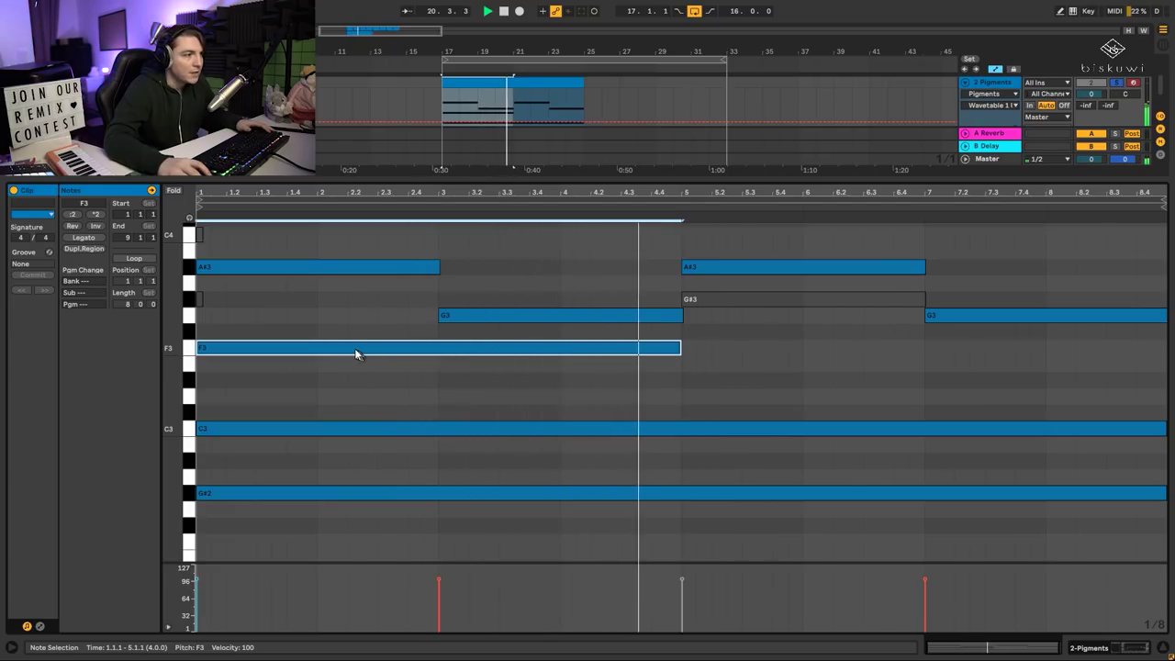
left_click_drag(357, 348, 835, 388)
key("ctrl+z")
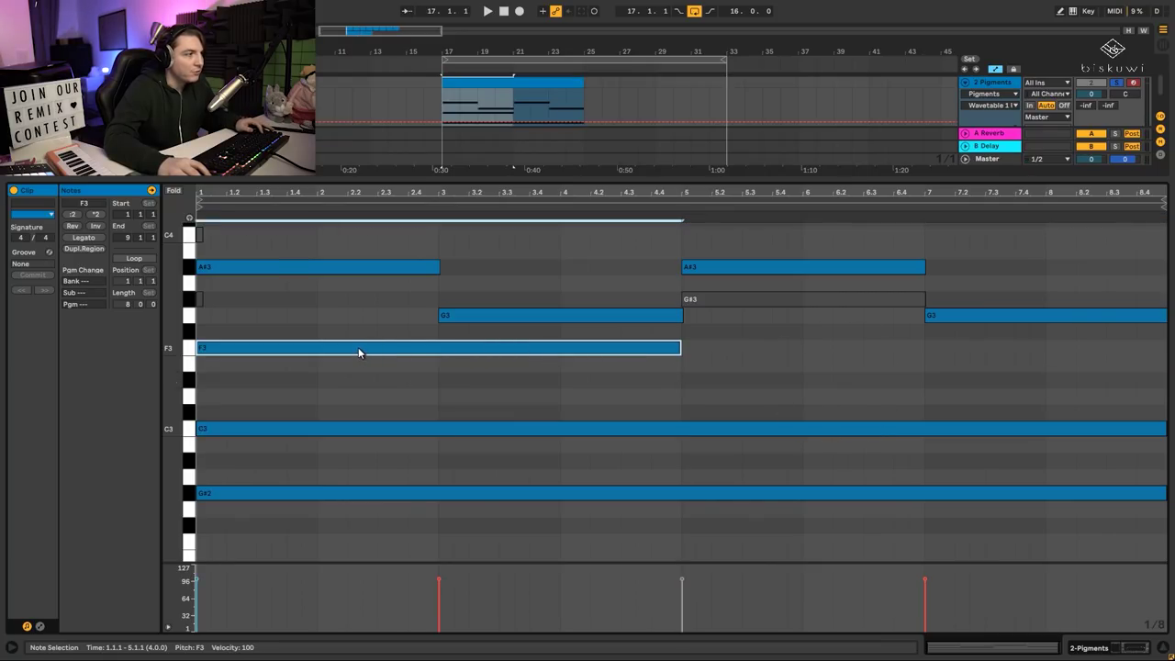
Try a copy of the F3 note at D#3 across bars 5 to 8, audition it, and delete it.
left_click_drag(358, 352, 847, 394)
left_click(612, 387)
key("space")
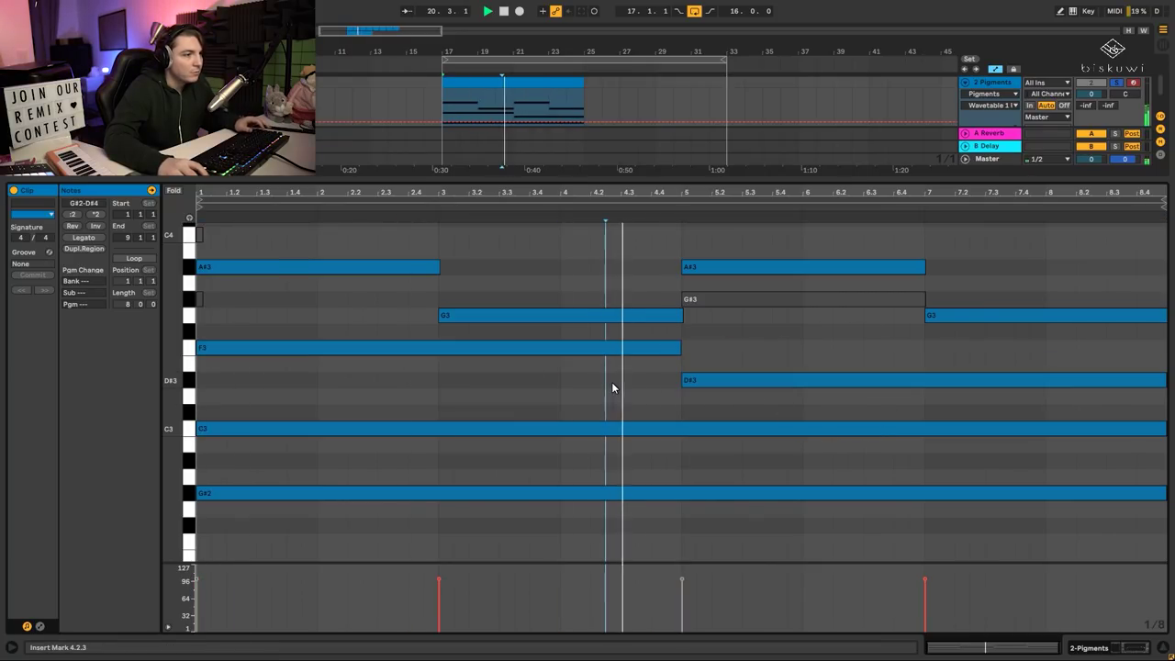
left_click(826, 379)
key("space")
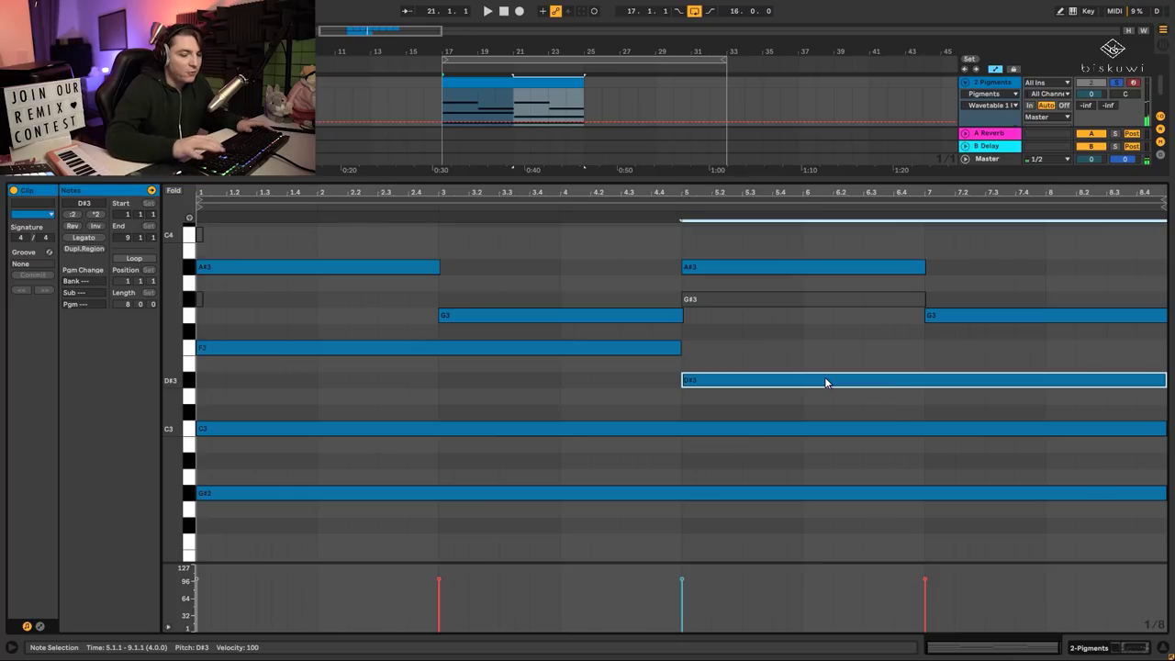
key("Delete")
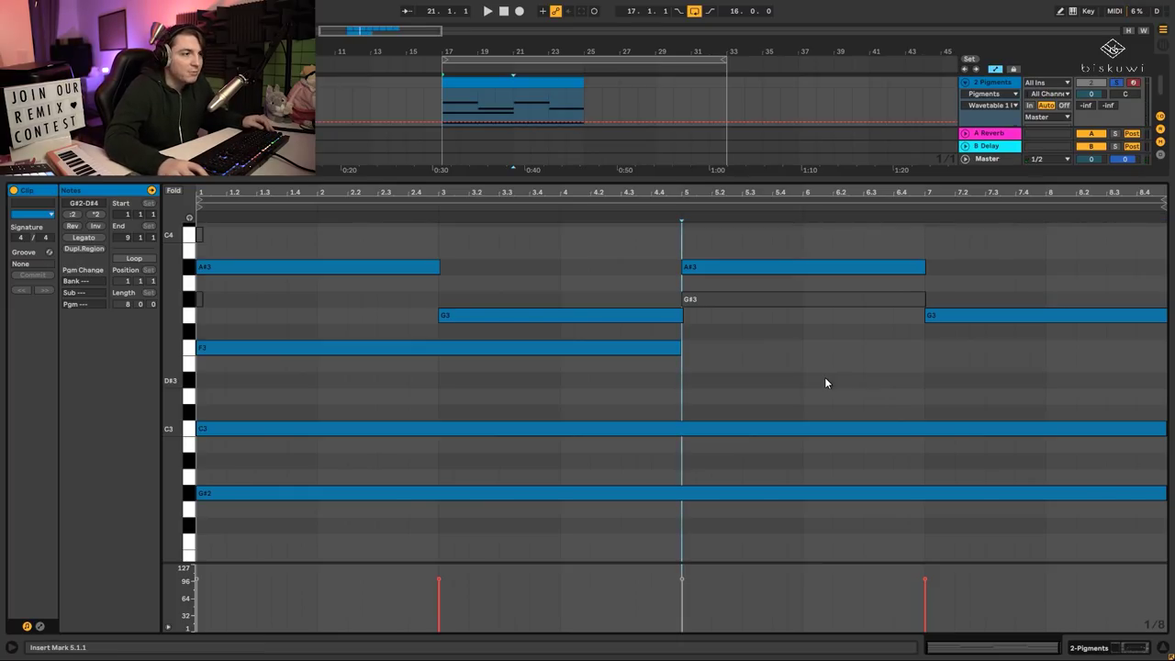
Return to the arrangement, take the Pigments track out of solo, and play it together with the kick.
scroll(565, 348, "up", 1)
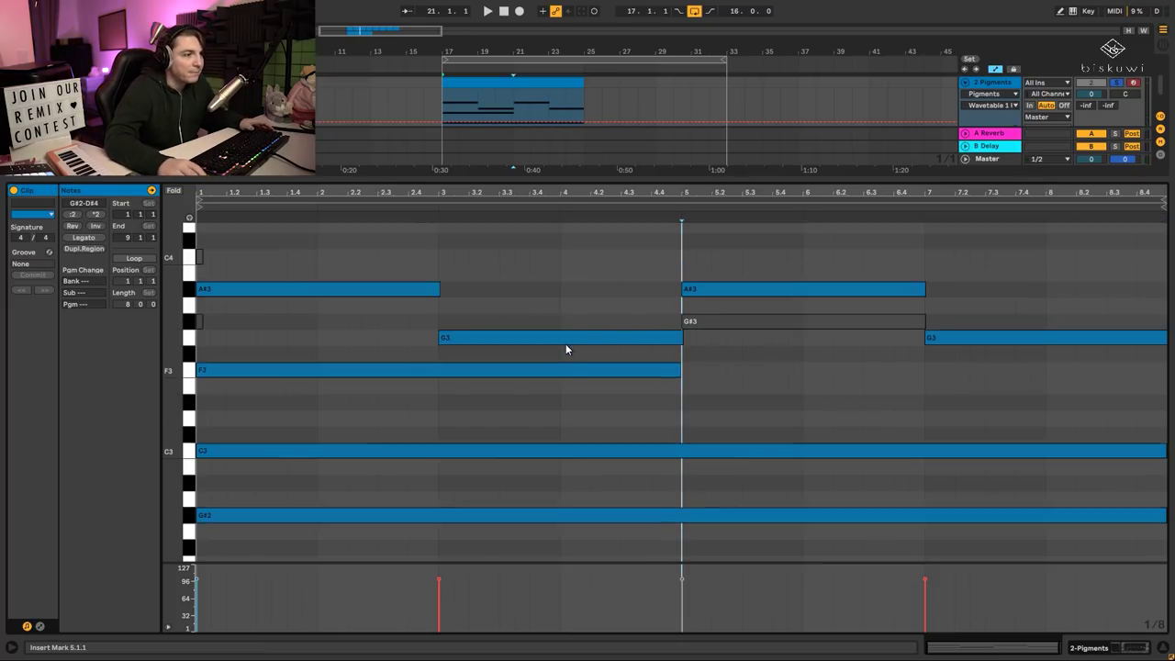
scroll(566, 344, "up", 3)
key("space")
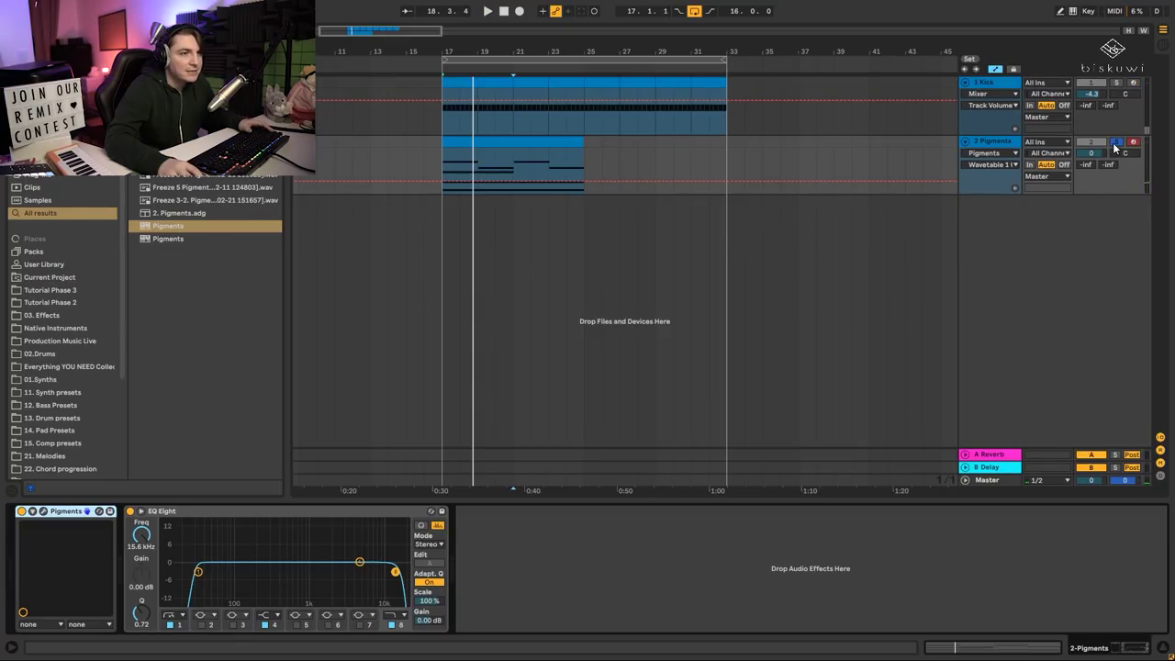
left_click(1115, 143)
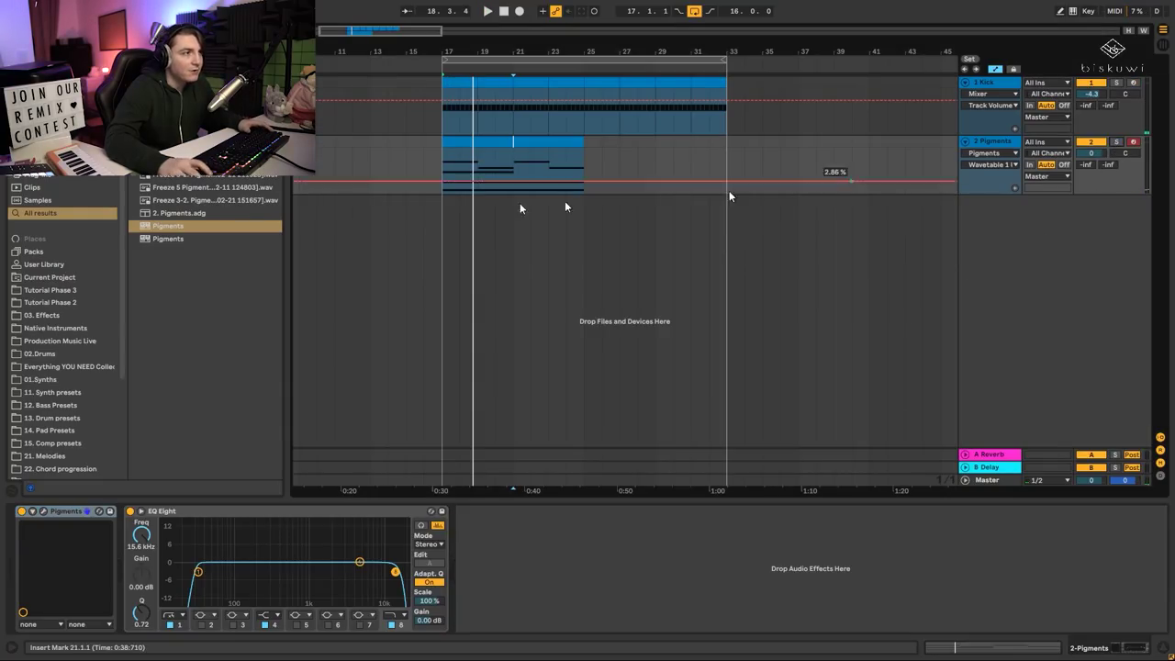
key("space")
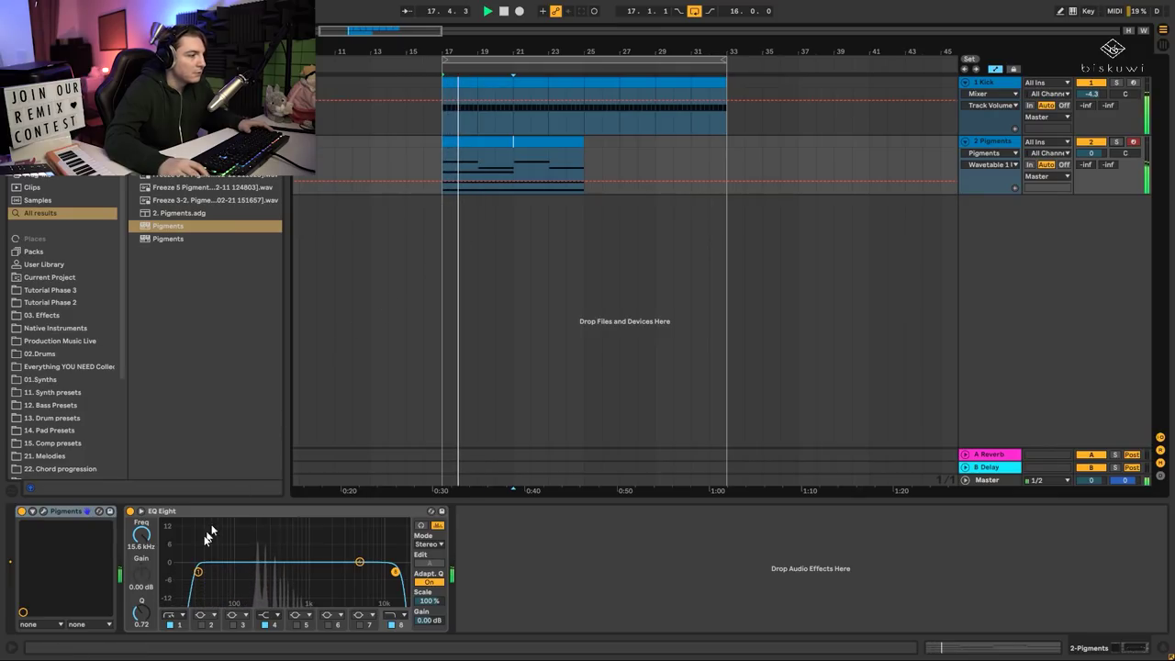
Raise the EQ Eight low-cut band on the Pigments track to 163 Hz with a Q of 0.47, and stop playback.
left_click_drag(199, 571, 251, 579)
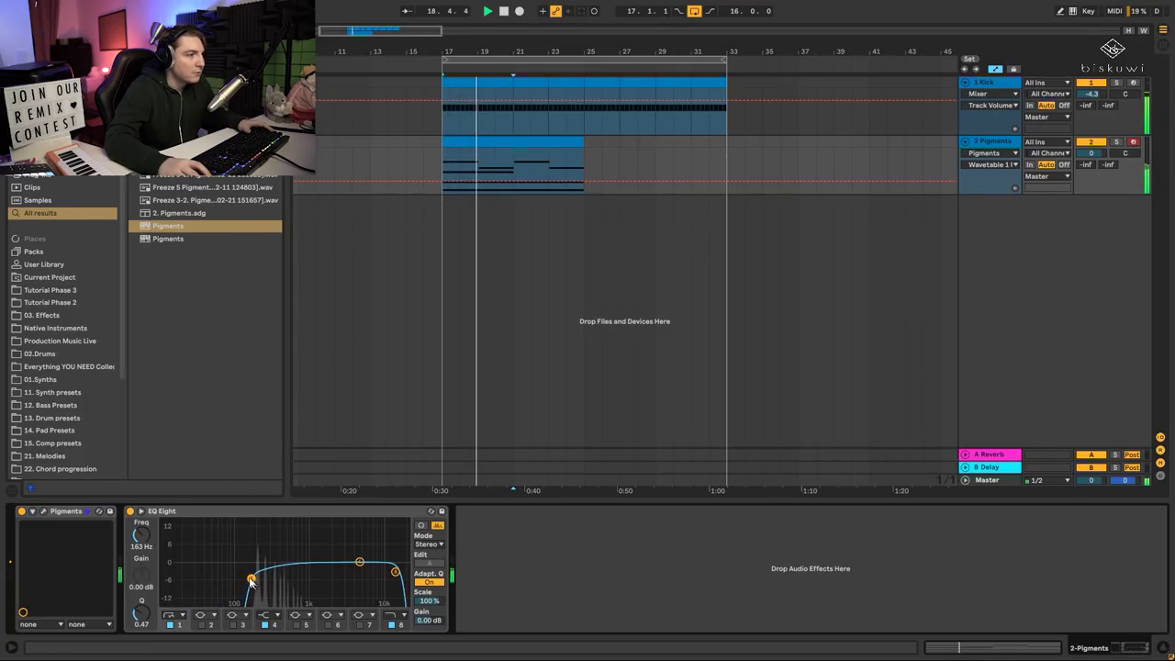
left_click(510, 144)
key("space")
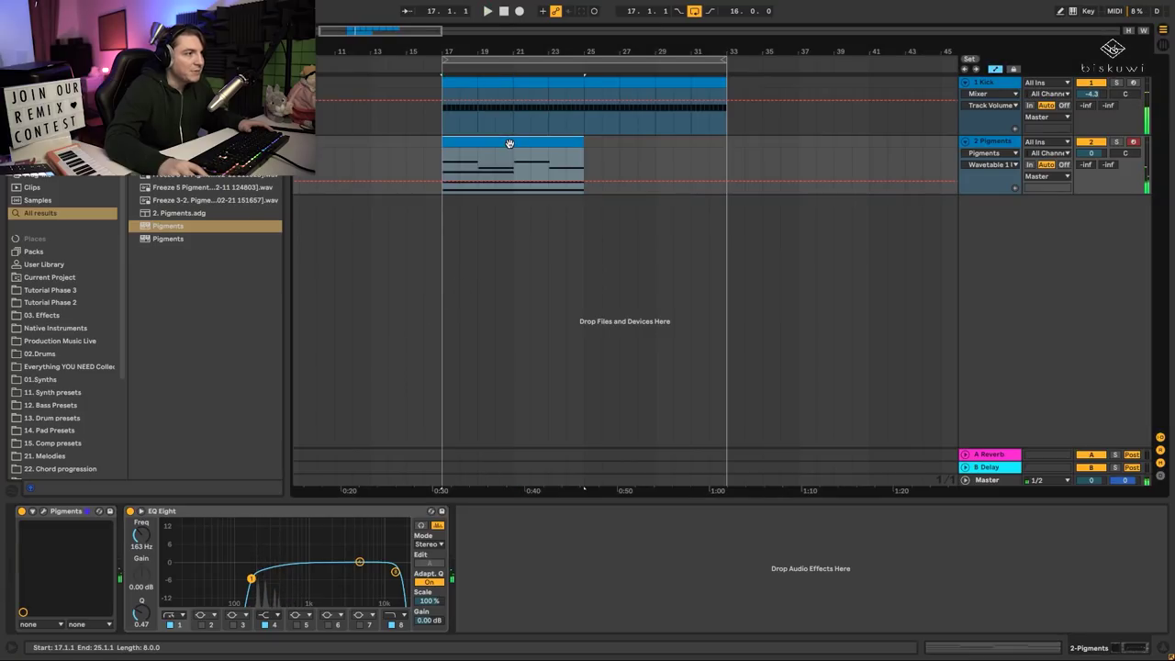
Raise both A#3 melody notes to C#4 and both G3 melody notes to C4 in the Pigments clip, and audition them.
double_click(510, 144)
left_click_drag(275, 407, 276, 360)
left_click_drag(493, 452, 483, 376)
left_click_drag(722, 404, 717, 355)
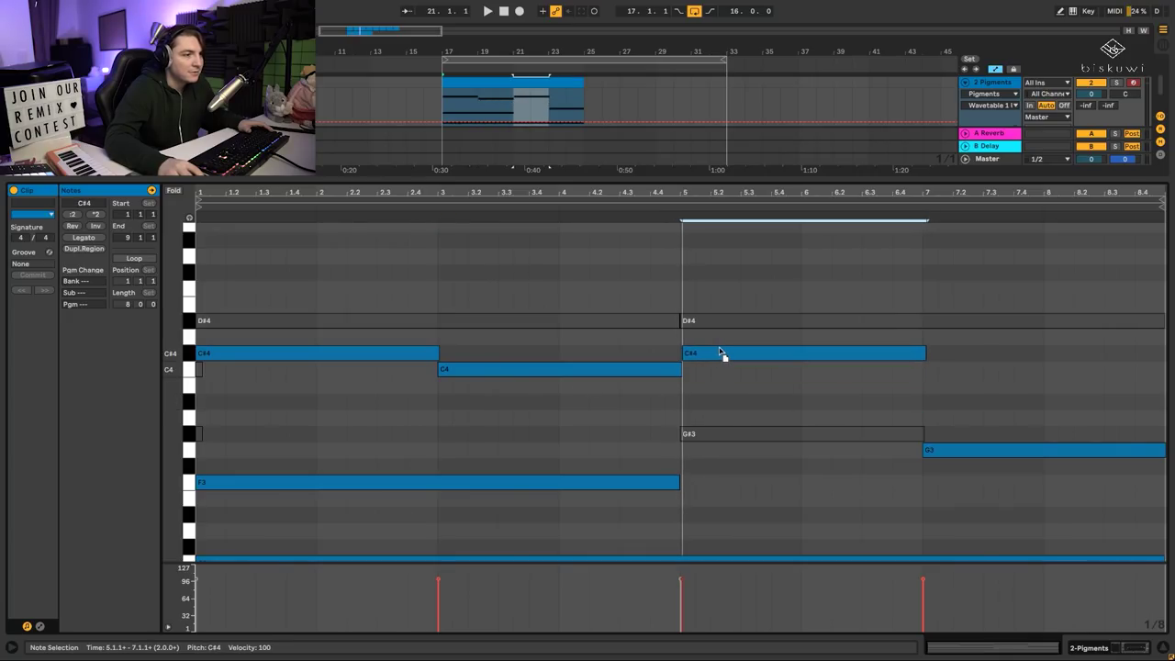
key("space")
left_click_drag(955, 448, 954, 375)
left_click(484, 334)
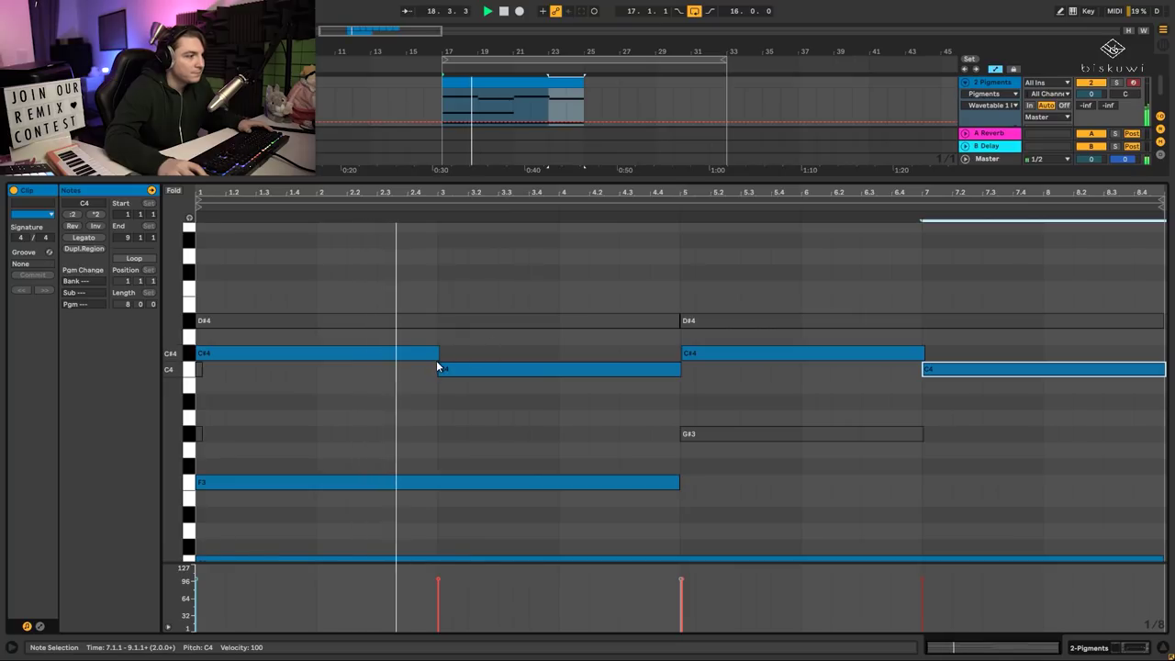
left_click(718, 356)
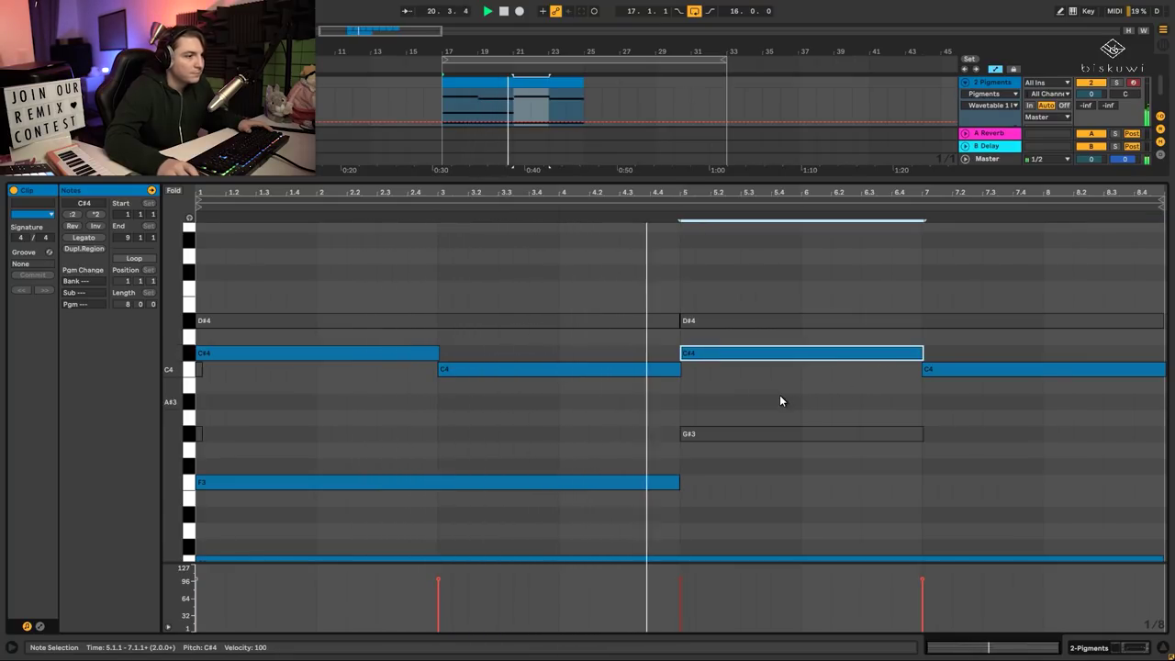
Extend the F3 chord note across all eight bars.
scroll(725, 376, "down", 3)
left_click(544, 395)
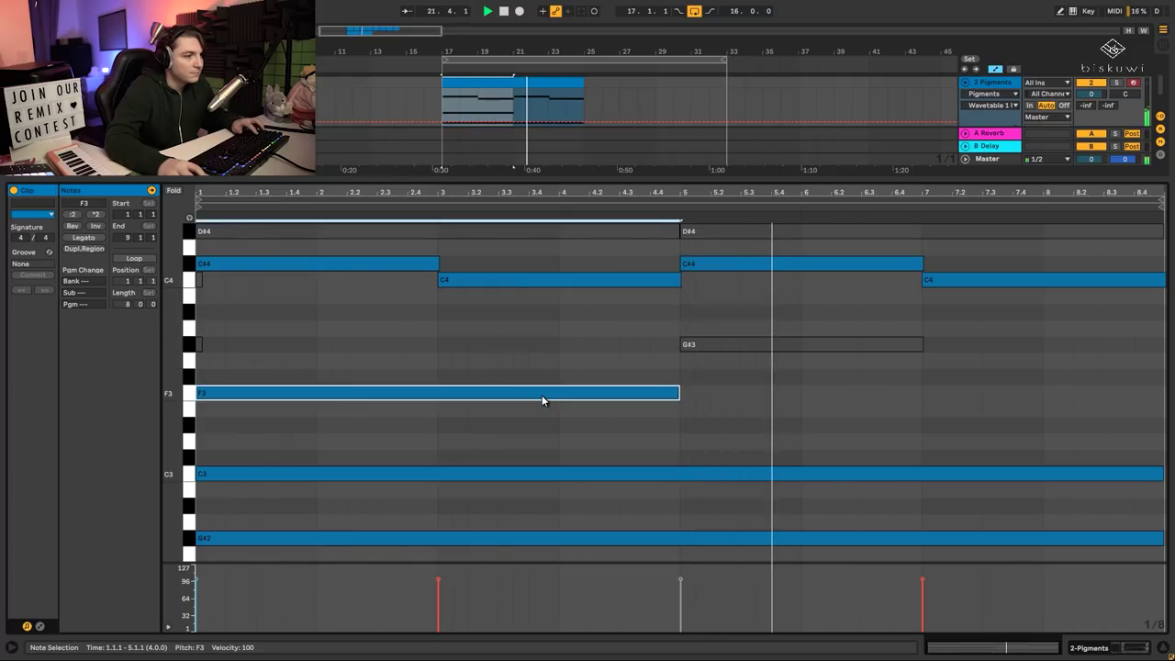
key("ctrl+d")
left_click_drag(678, 391, 1162, 392)
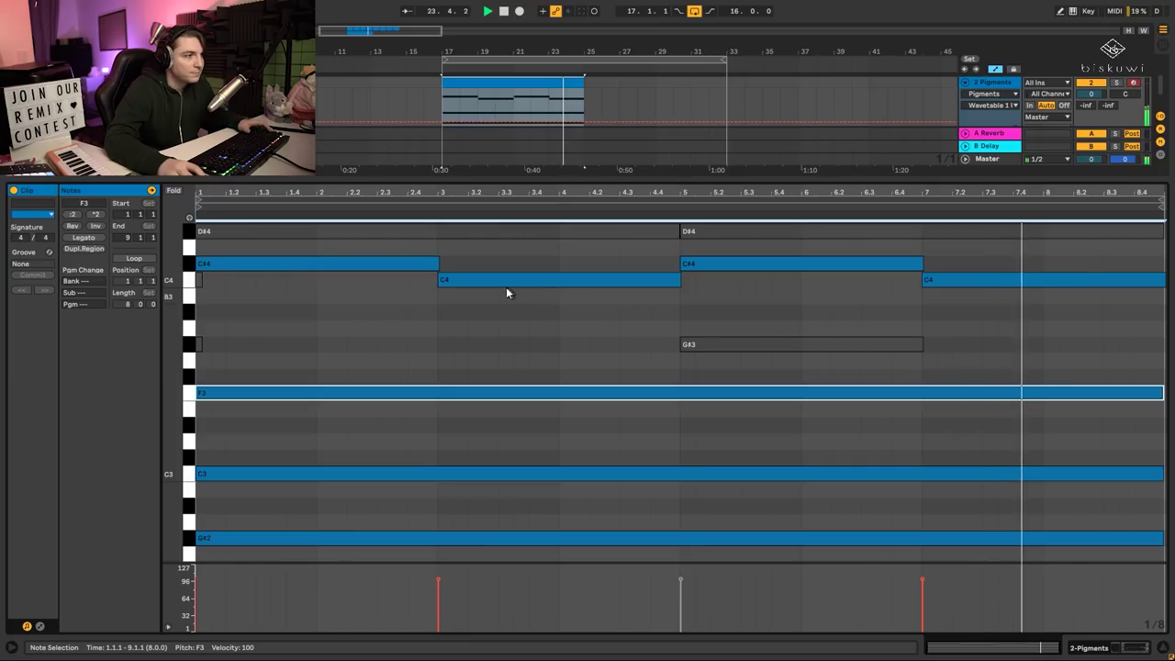
Copy the C#4 and C4 melody notes an octave lower, delete the clashing C3 note in bars 1 and 2, and play the clip.
left_click_drag(327, 336, 966, 266)
left_click_drag(315, 267, 271, 460)
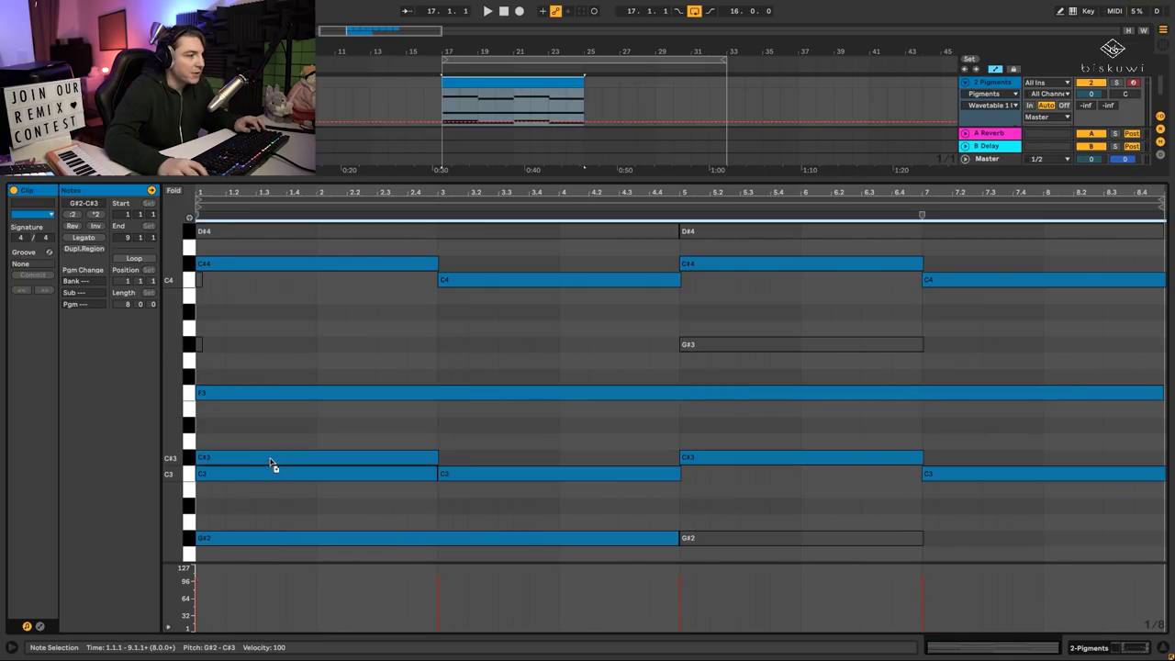
left_click(281, 478)
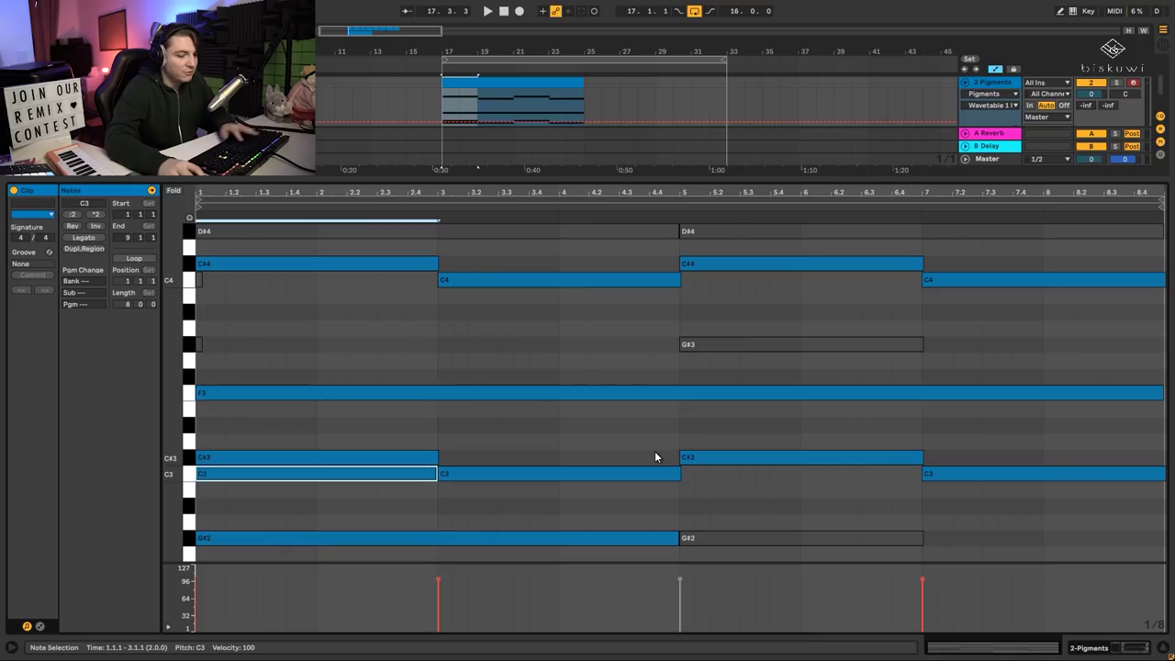
key("Delete")
key("space")
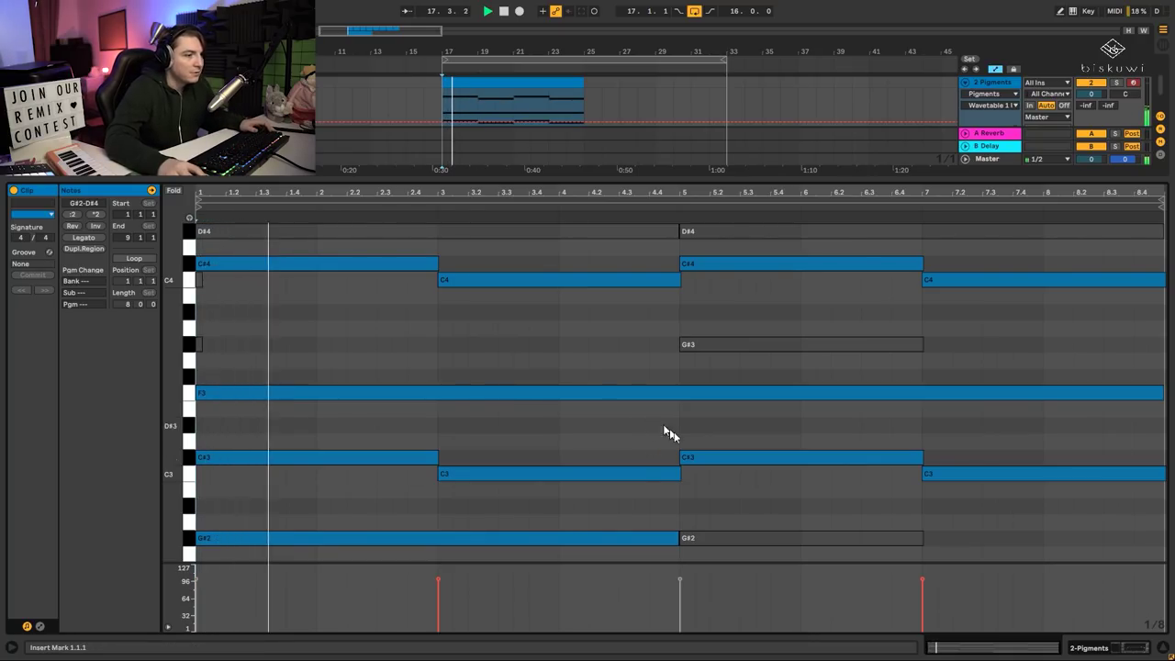
Extend the G#2 note across all eight bars, listen to the chord, and return to the arrangement with playback stopped.
scroll(691, 443, "down", 1)
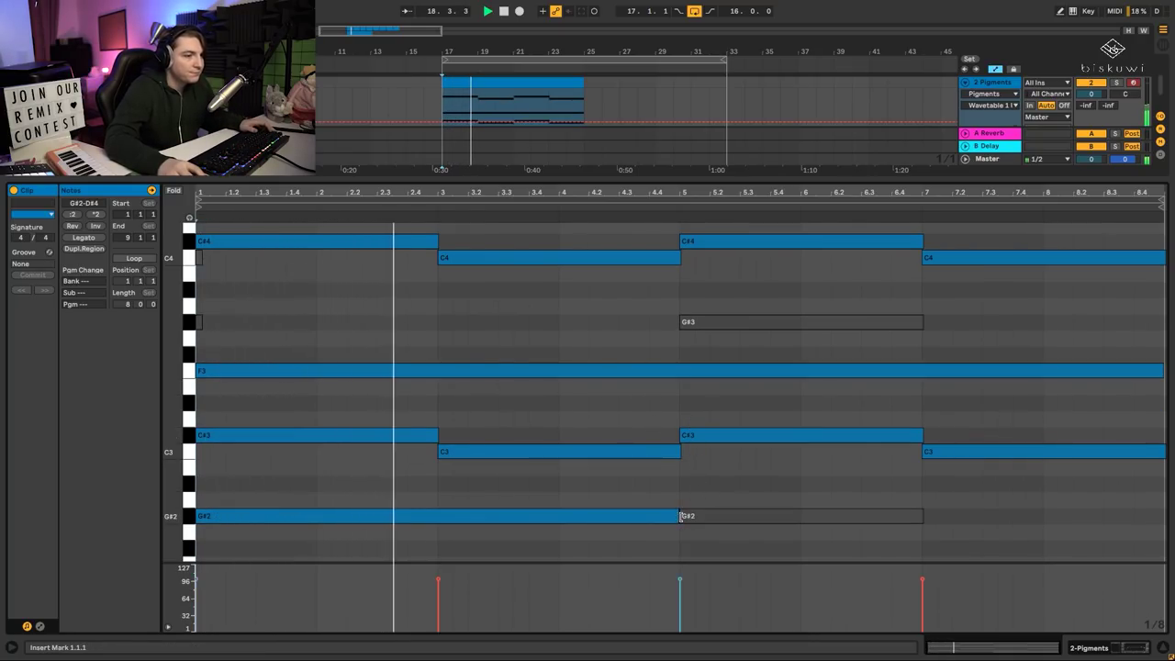
left_click_drag(680, 517, 1162, 530)
scroll(750, 424, "up", 1)
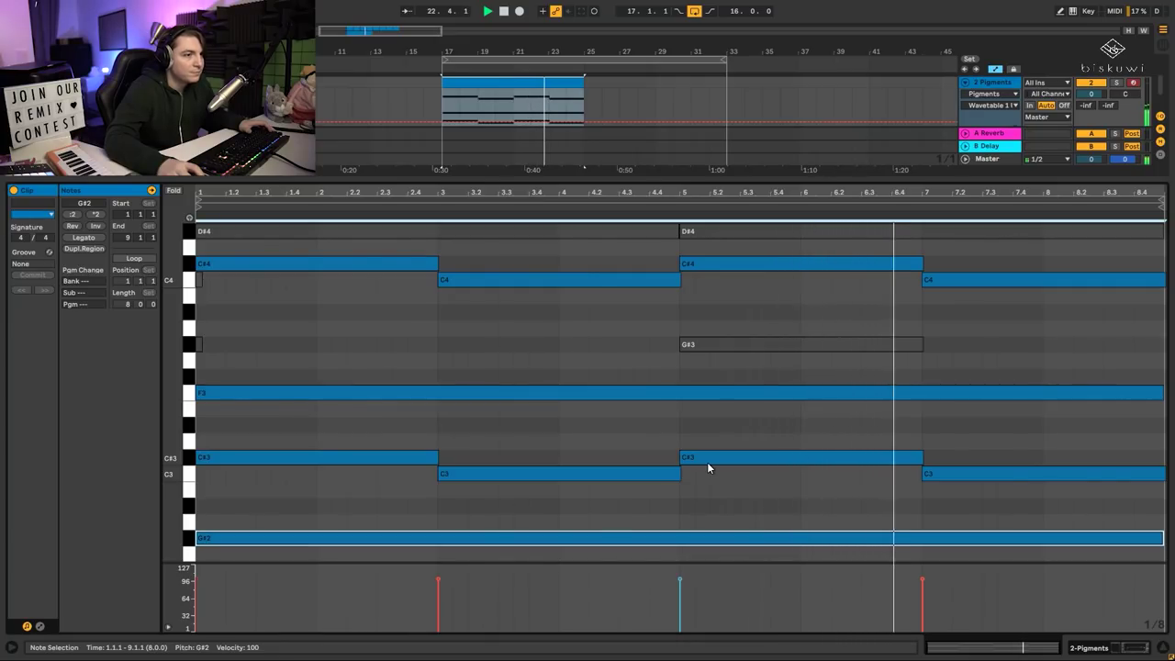
key("shift+Tab")
key("space")
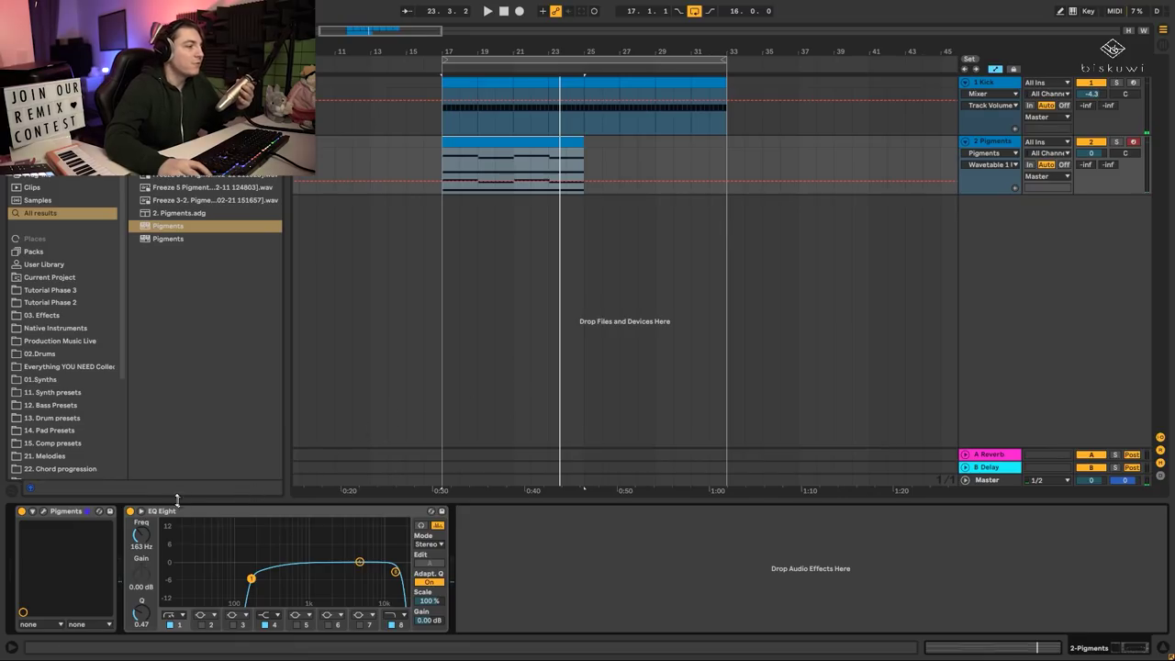
Open the Pigments synth window and adjust the Filter 1 cutoff while auditioning the clip.
left_click(43, 511)
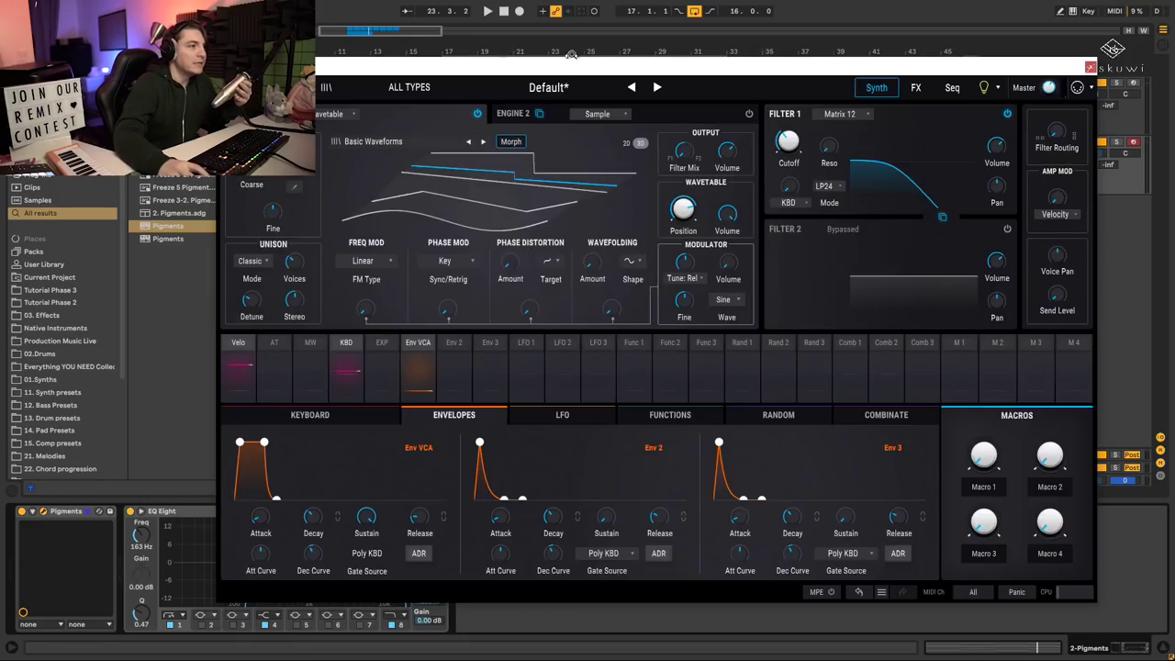
left_click_drag(581, 72, 649, 64)
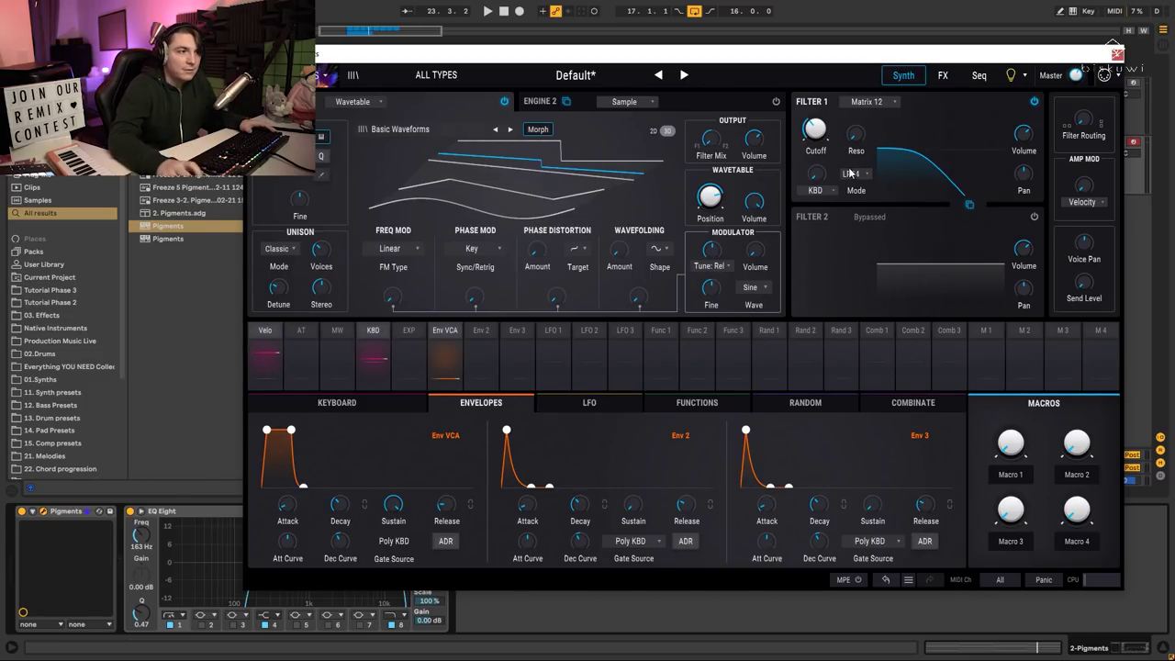
key("space")
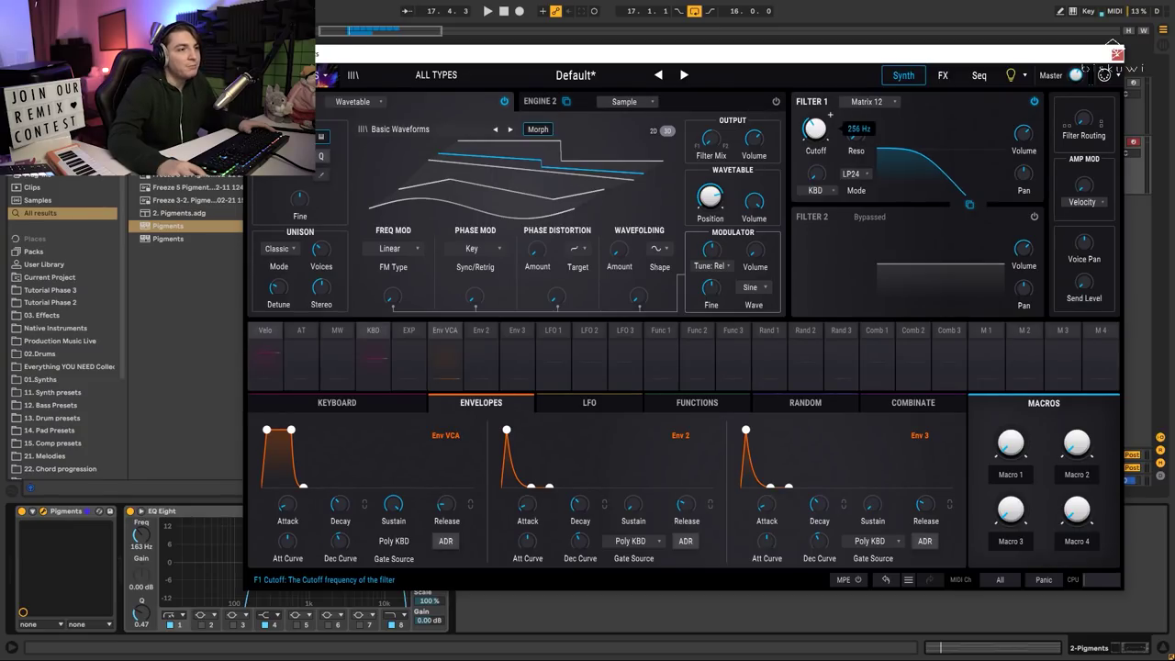
key("space")
left_click_drag(815, 128, 815, 137)
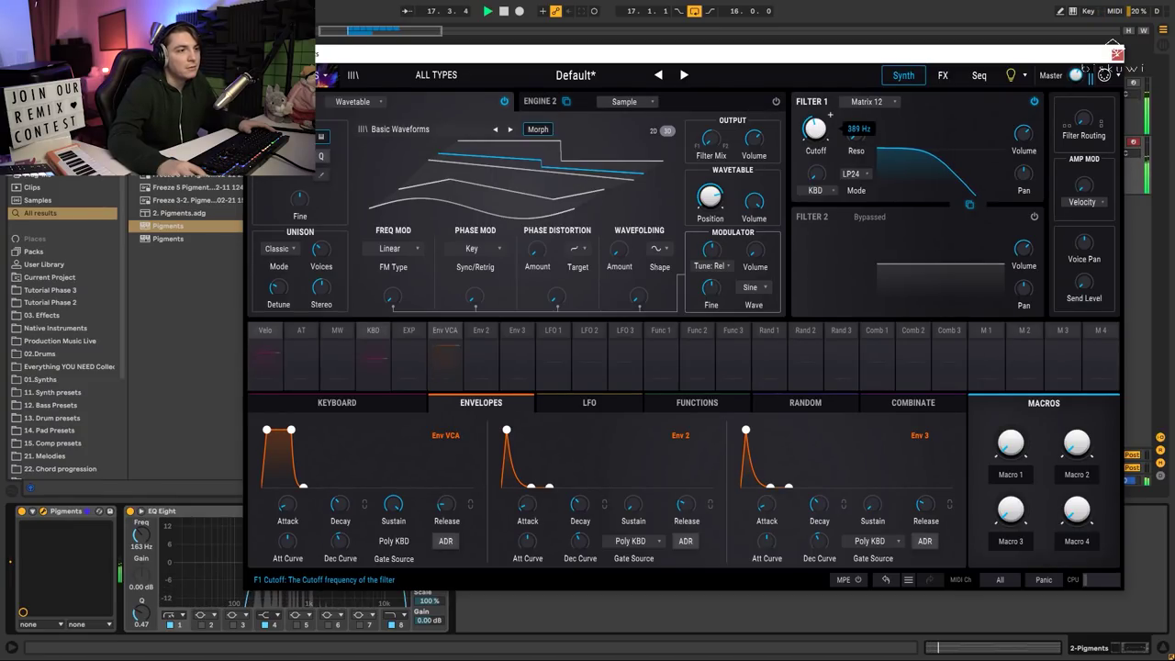
Enable Filter 2, change the Filter 1 type to SEM, and set the Filter 1 cutoff to 117 Hz.
left_click(1034, 216)
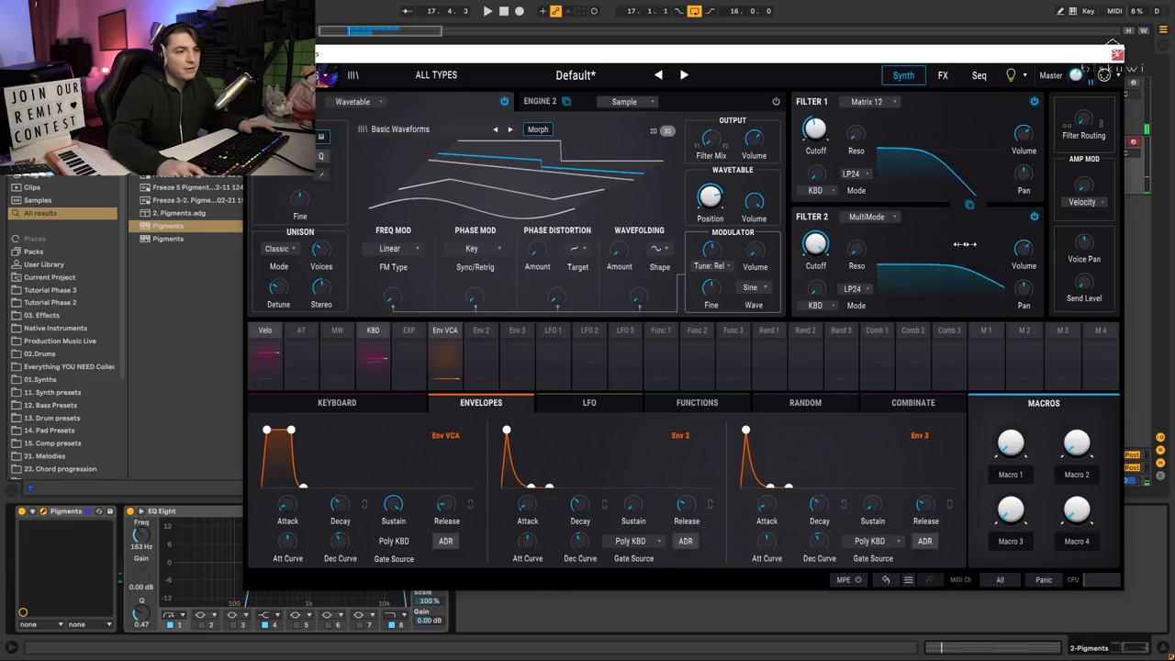
left_click(877, 217)
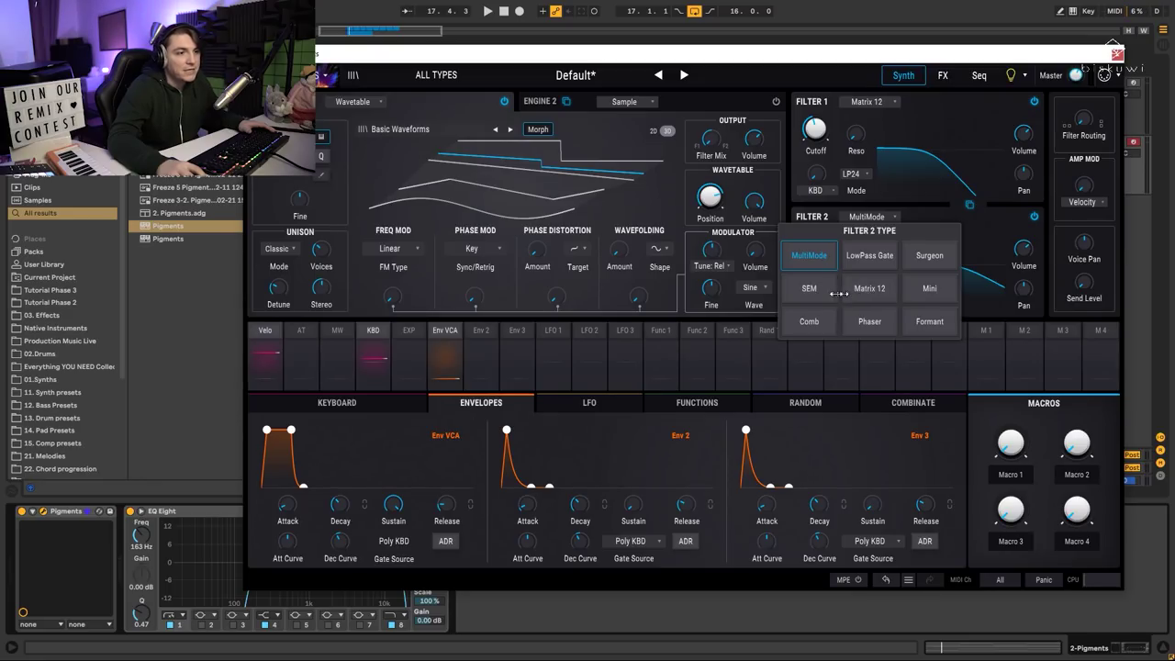
left_click(869, 101)
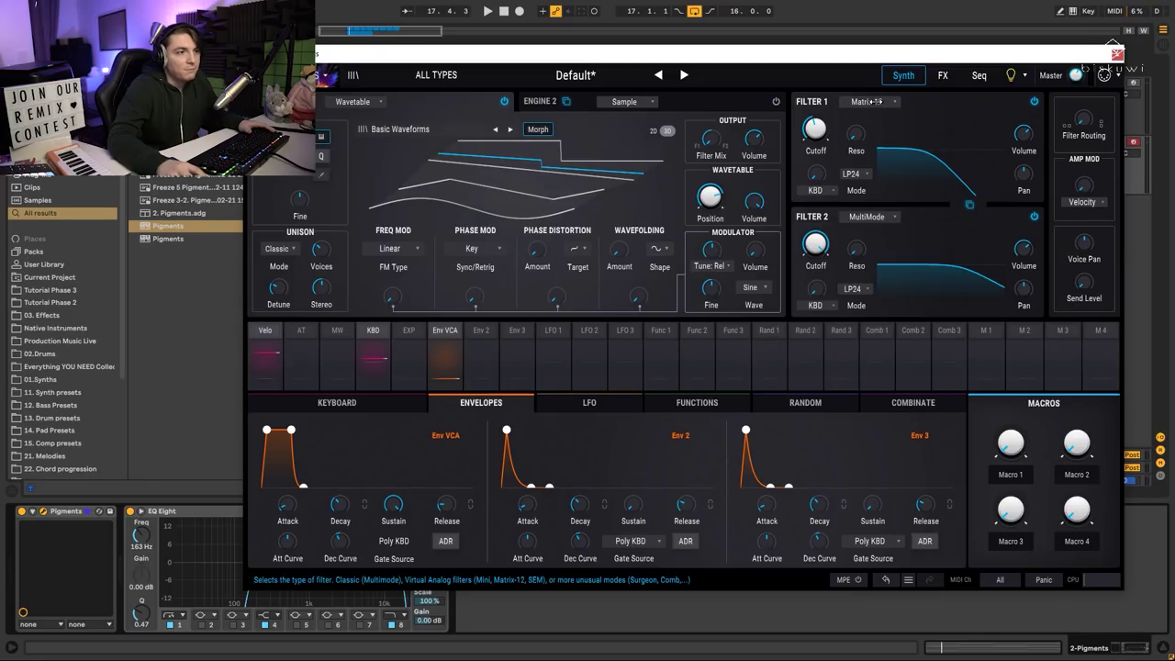
left_click(868, 101)
left_click(809, 172)
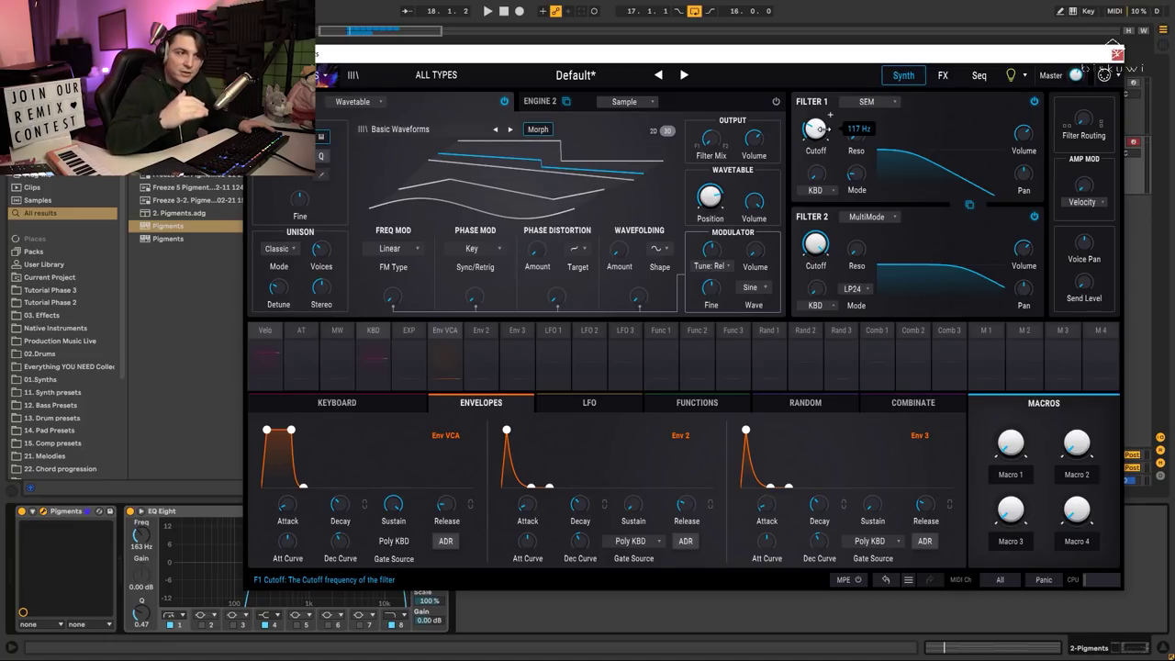
Set Filter 2 to the Matrix 12 type in LP24 mode and lower its cutoff while auditioning.
left_click(866, 217)
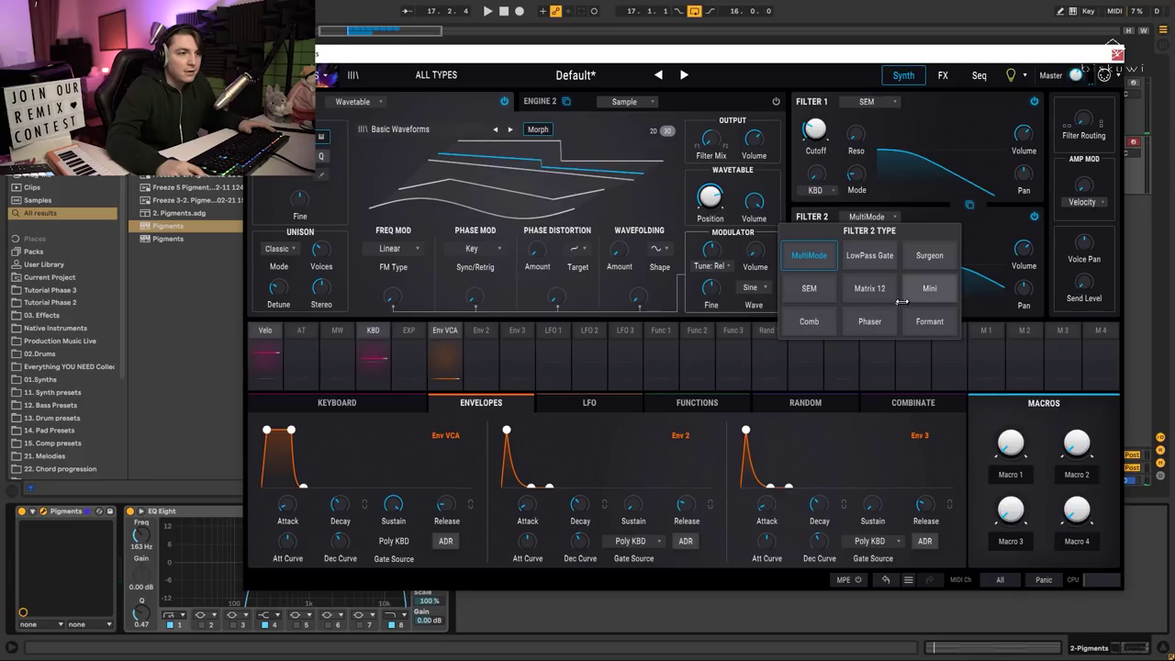
left_click(874, 289)
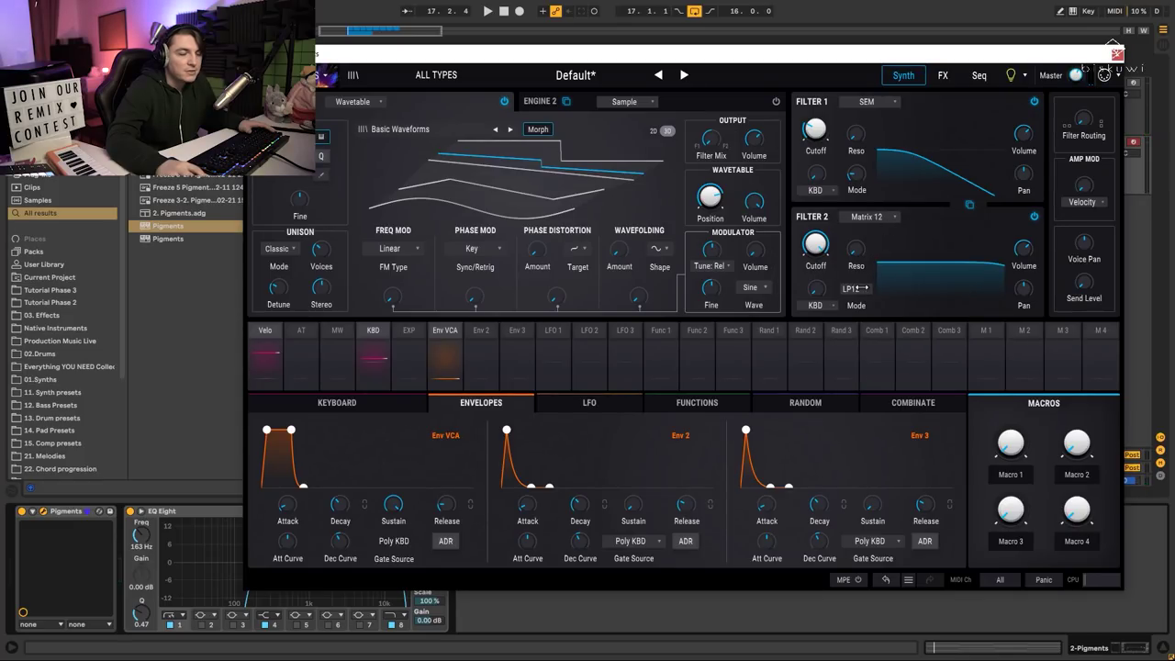
left_click(854, 289)
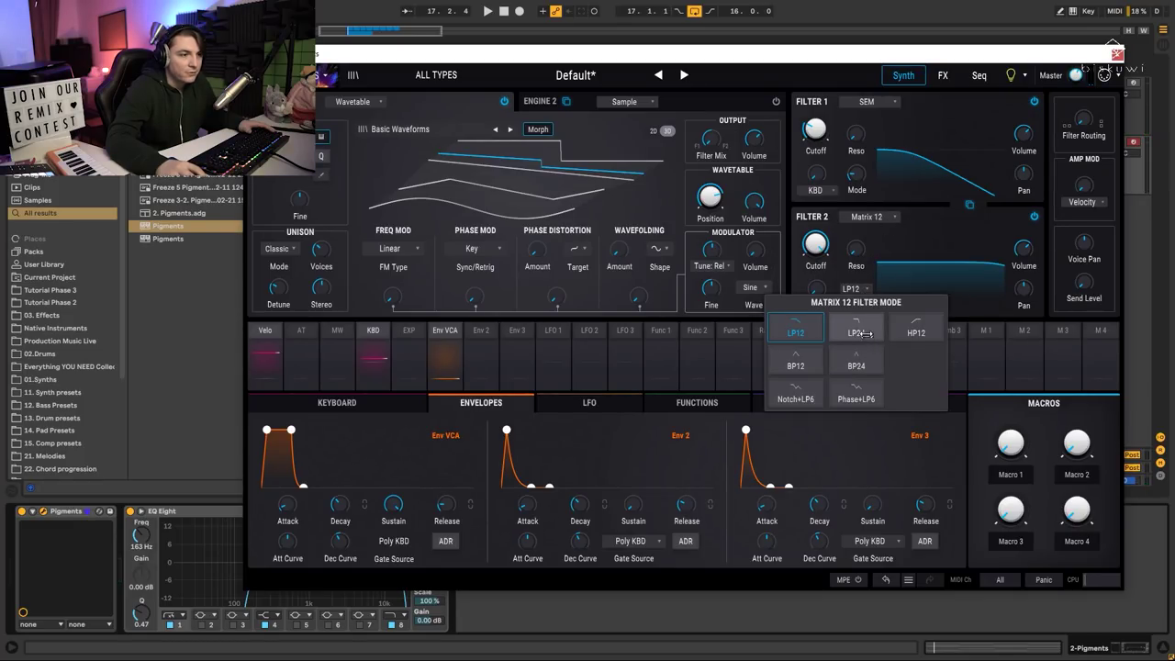
left_click(858, 328)
left_click_drag(817, 244, 815, 266)
key("space")
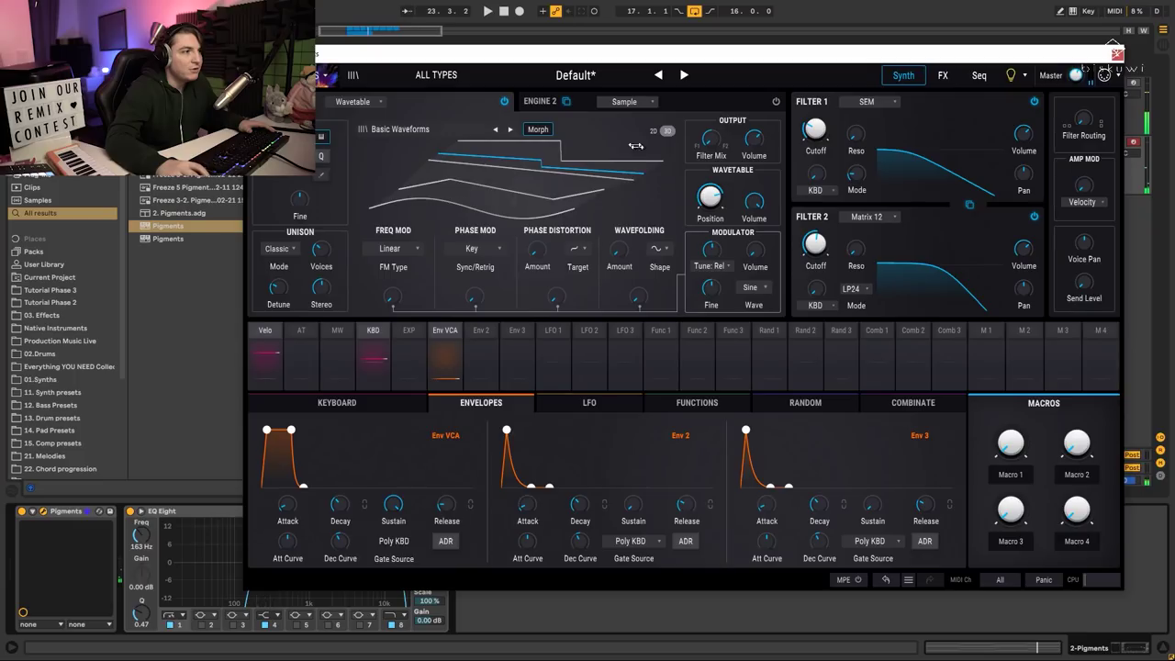
Activate Engine 2 and change its type from Sample to Wavetable.
left_click(592, 108)
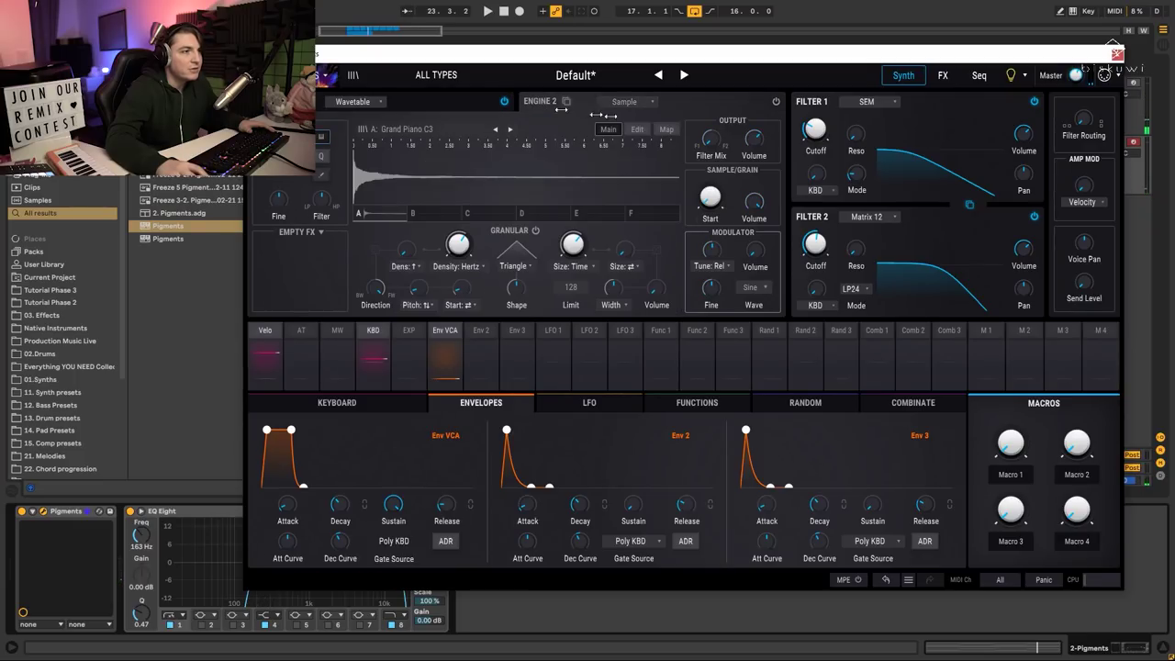
left_click(775, 101)
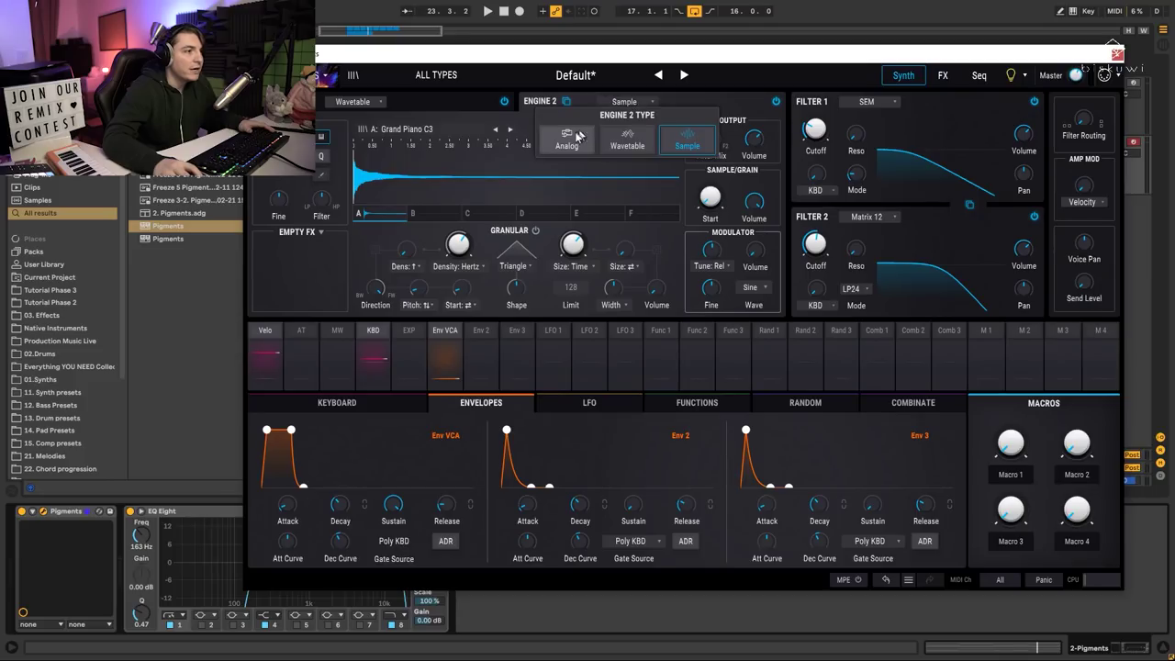
left_click(627, 138)
Browse the Classic Synths wavetables for Engine 2, load 15_ORGAN, and audition the clip.
left_click(468, 129)
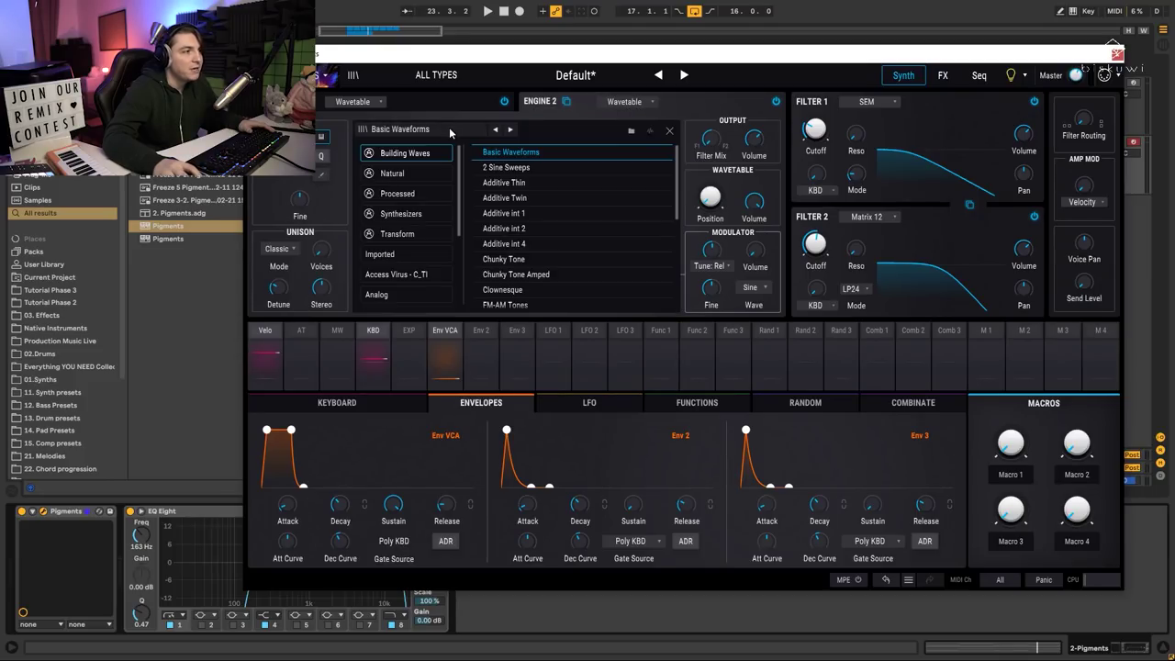
scroll(462, 233, "down", 1)
scroll(461, 233, "down", 3)
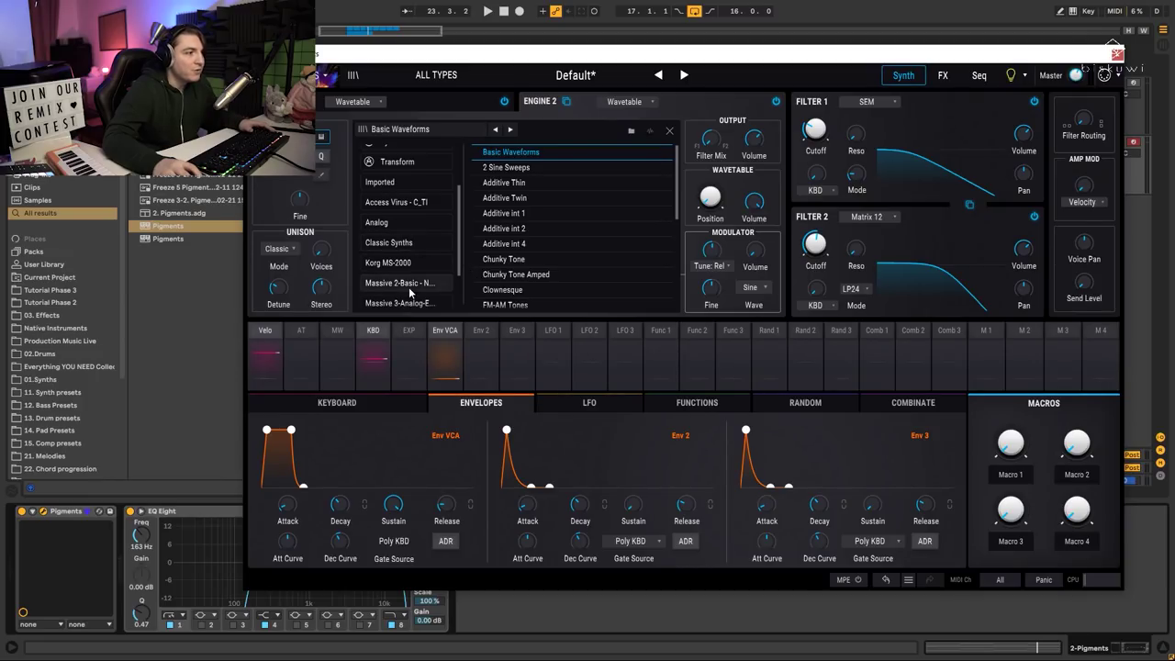
scroll(422, 244, "down", 3)
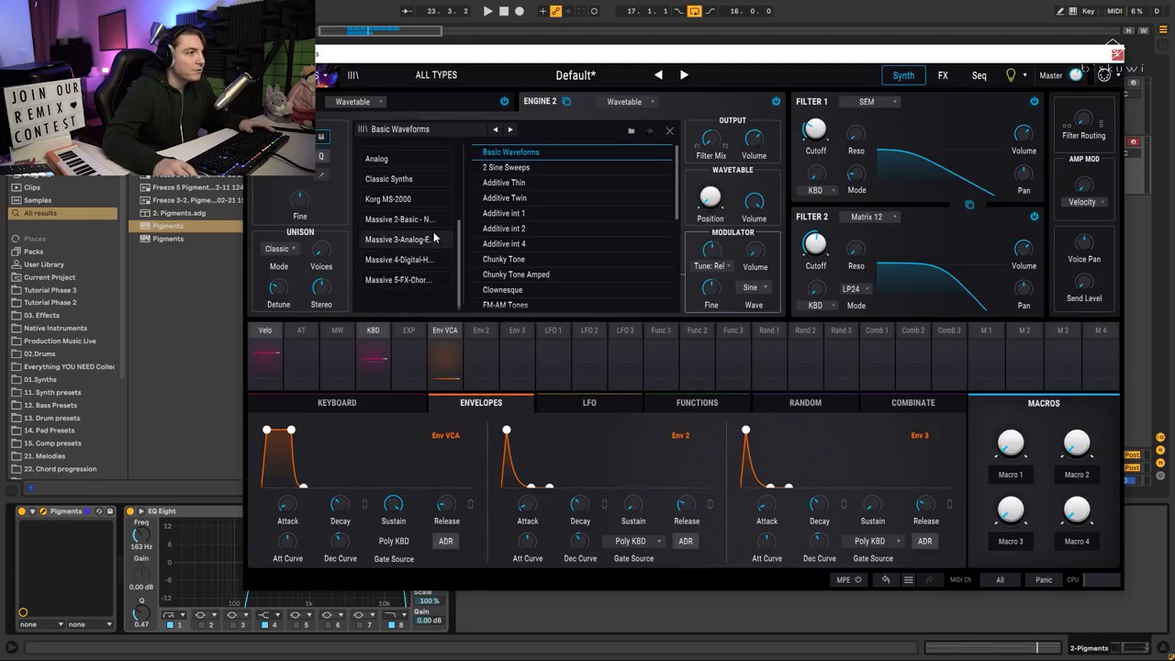
scroll(459, 224, "up", 4)
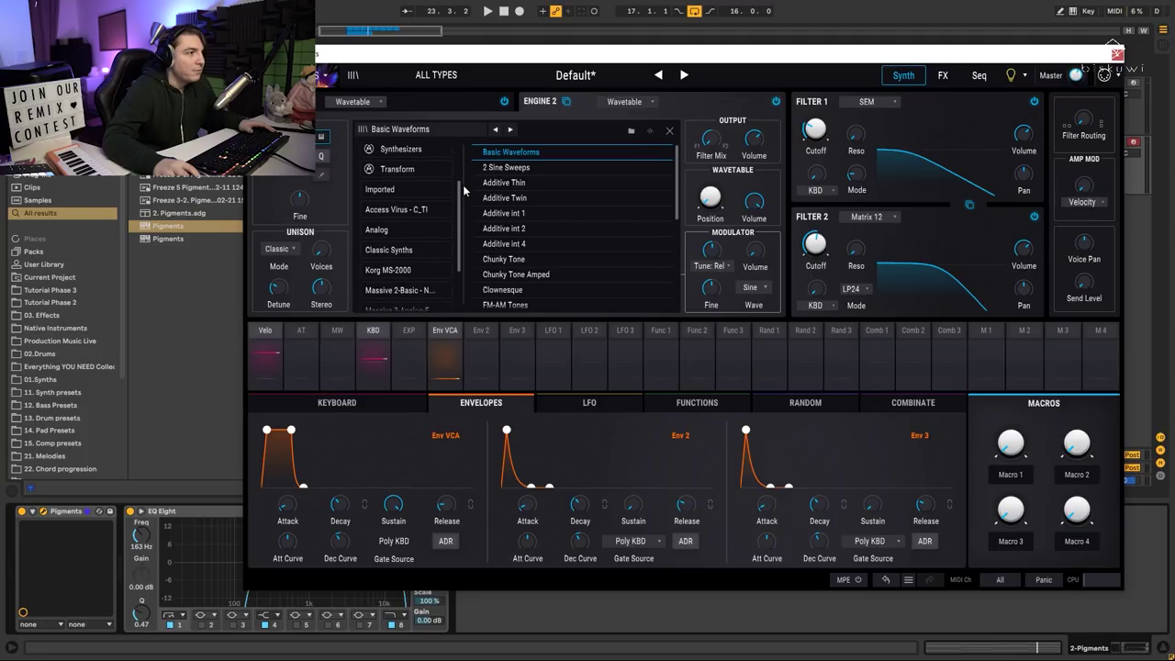
left_click(400, 250)
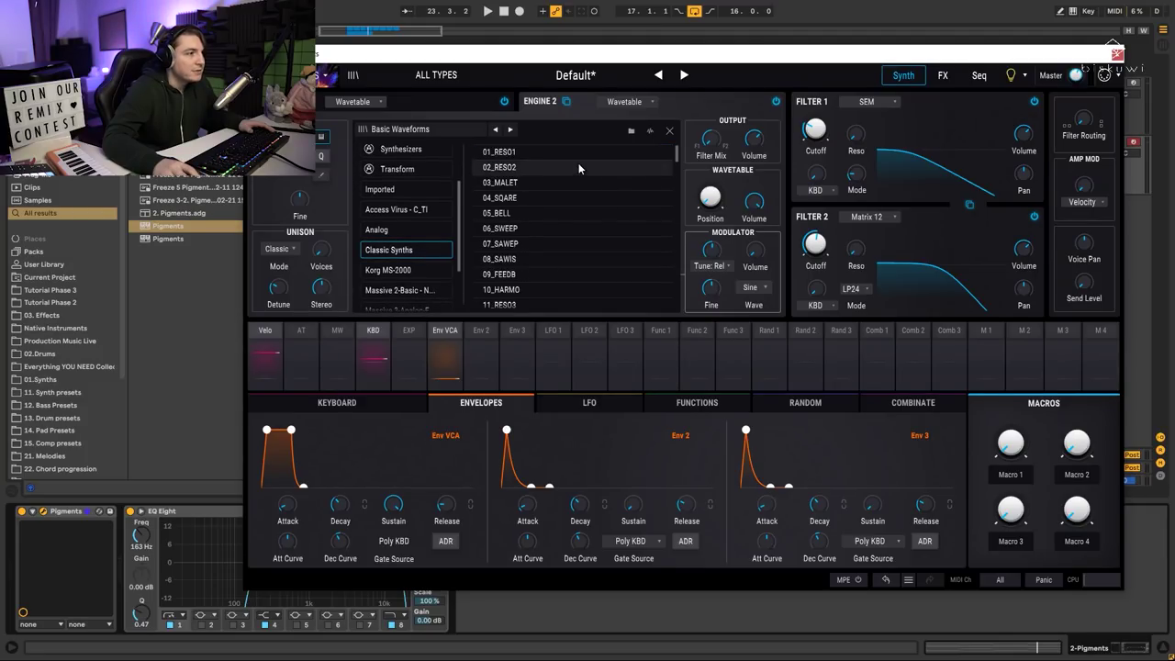
scroll(559, 230, "down", 3)
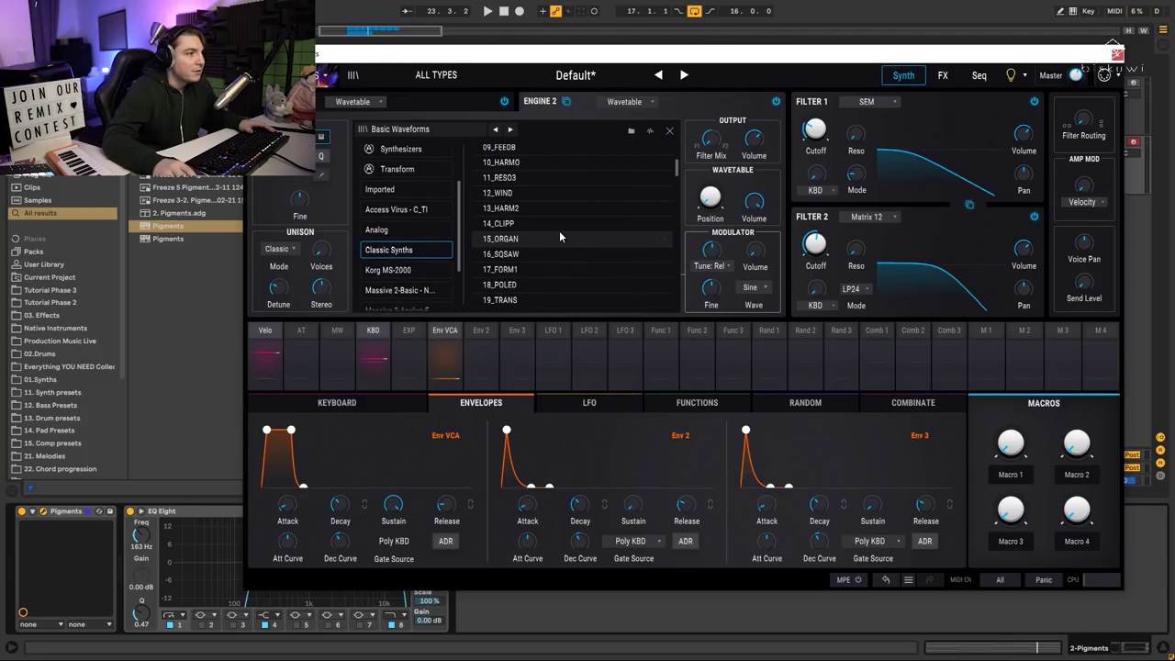
left_click(558, 233)
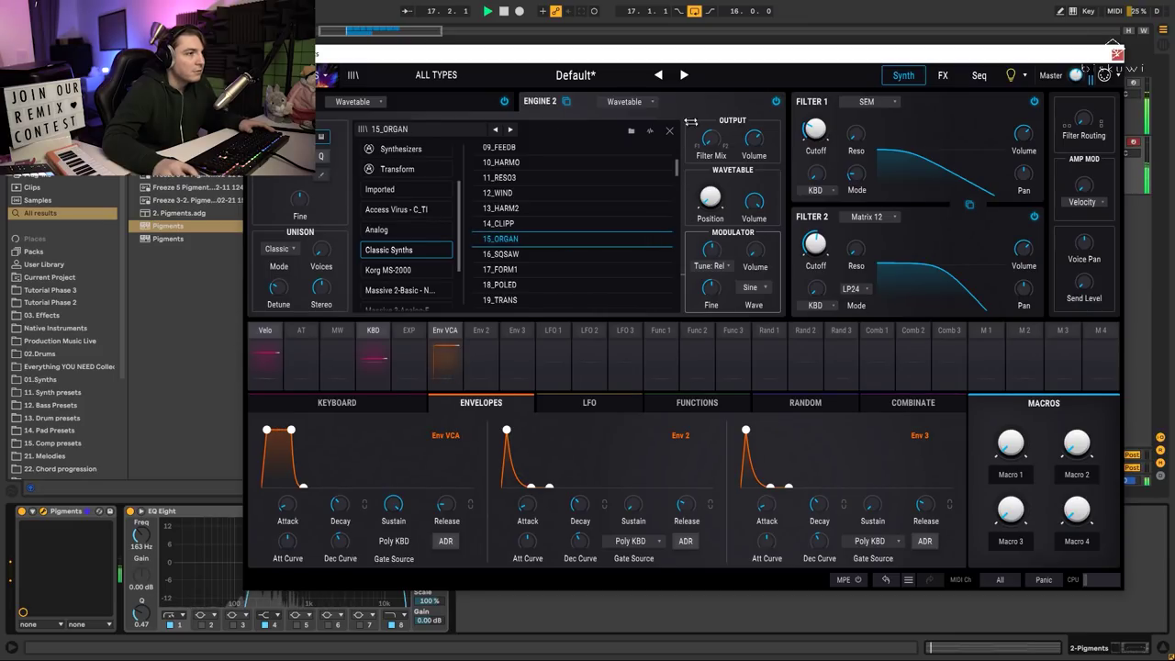
Bypass Engine 1, audition the Classic Synths wavetables from 16_SQSAW onward, and load 22_STRON into Engine 2.
left_click(504, 101)
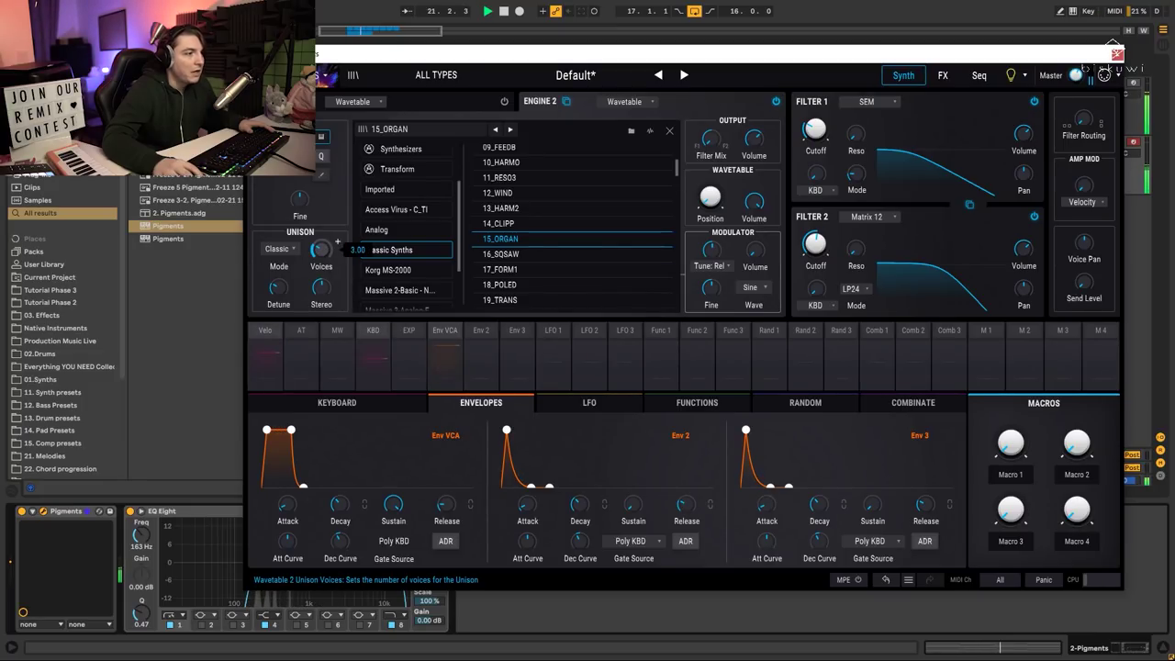
left_click(503, 254)
key("space")
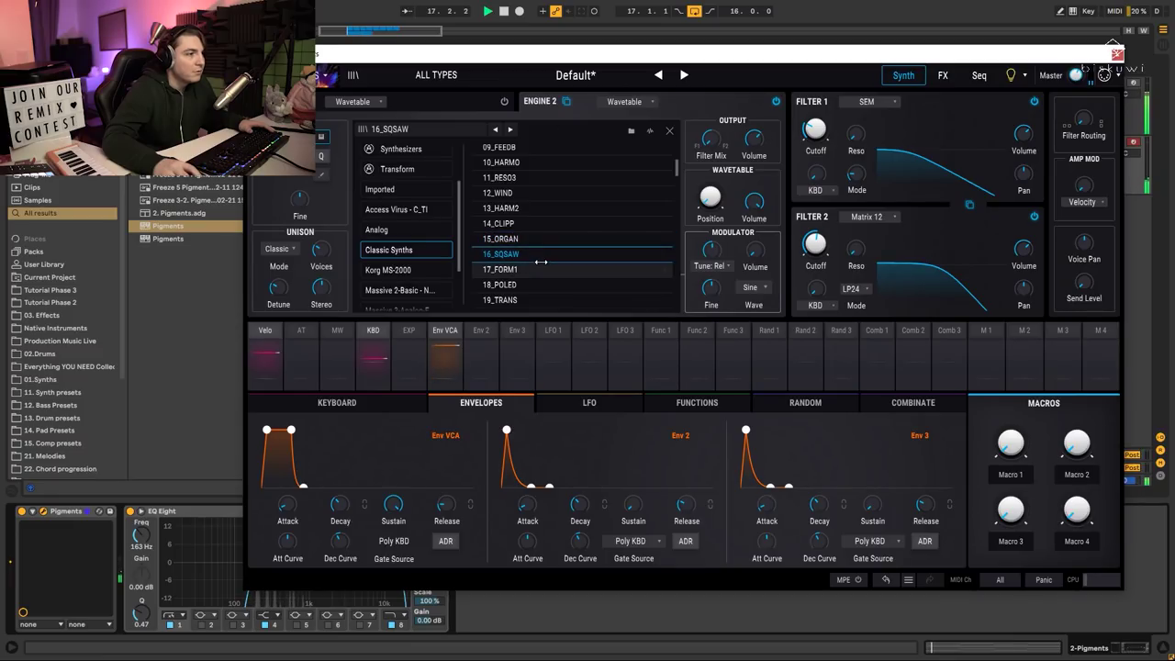
left_click(528, 276)
left_click(527, 285)
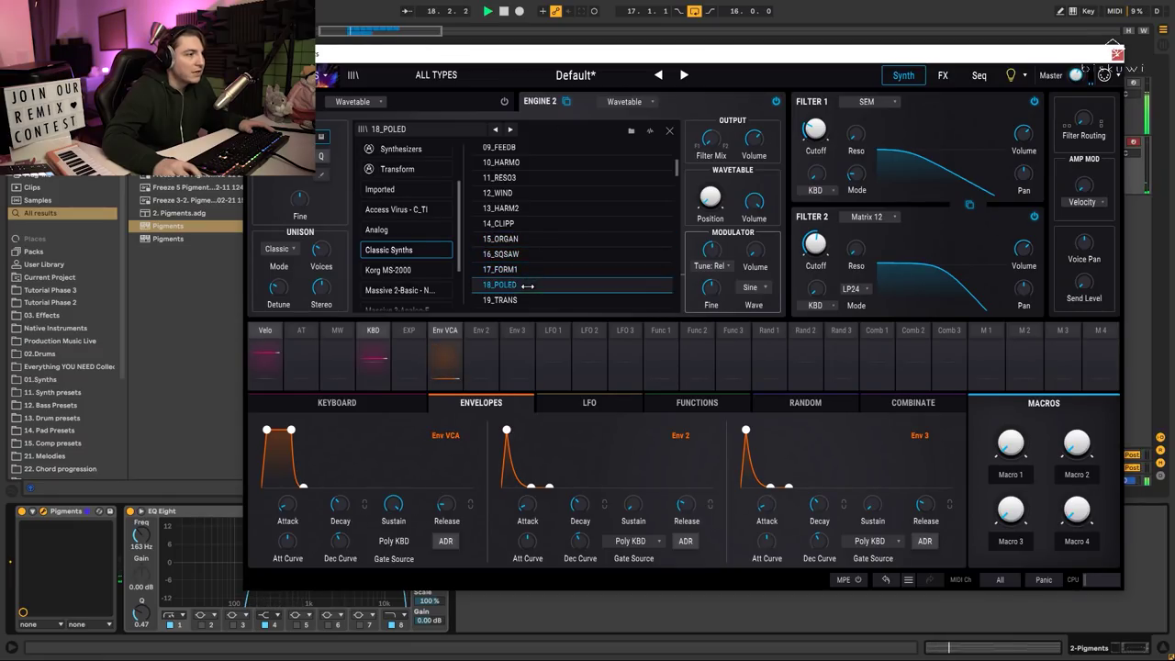
key("space")
scroll(544, 254, "down", 3)
left_click(538, 174)
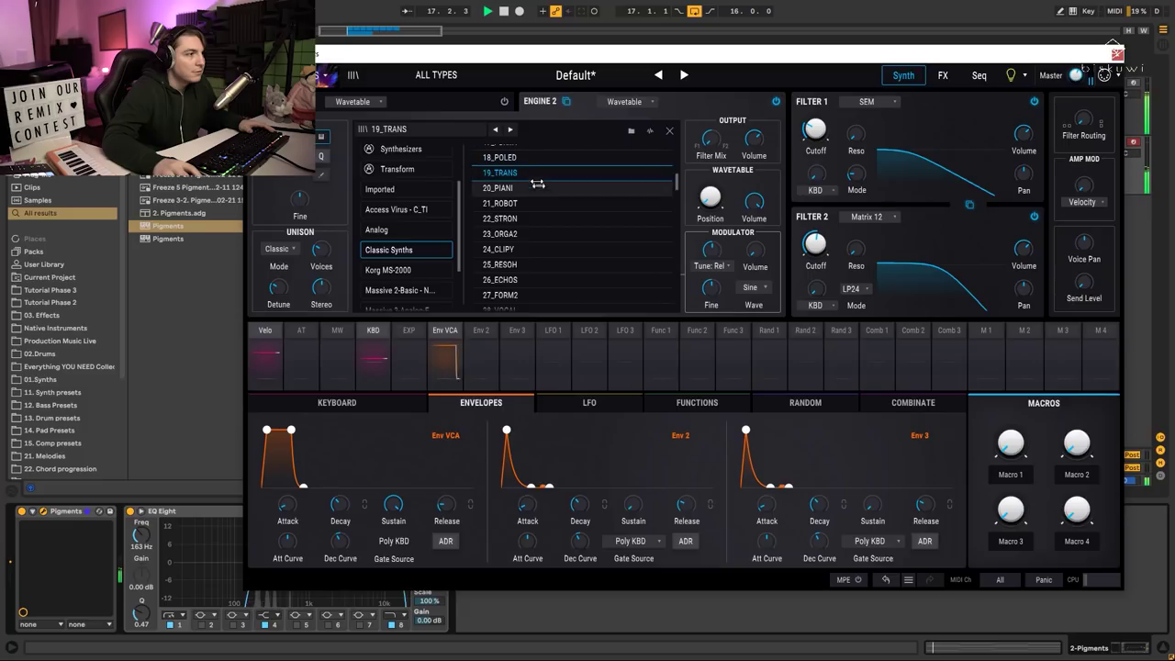
left_click(538, 188)
left_click(541, 203)
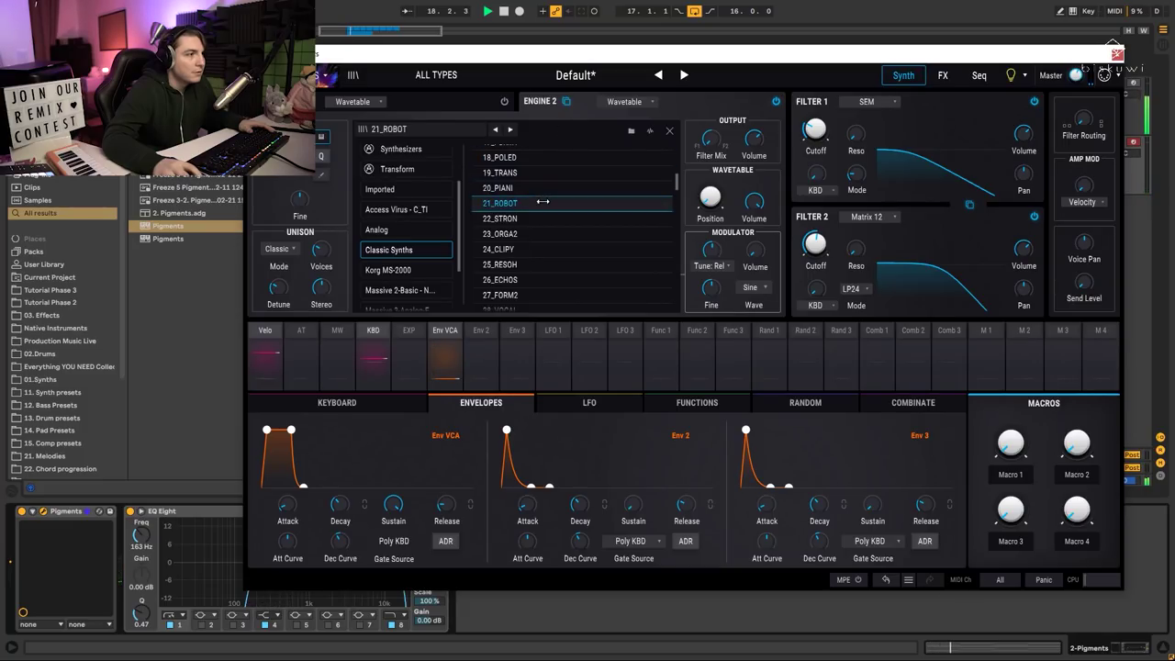
left_click(531, 220)
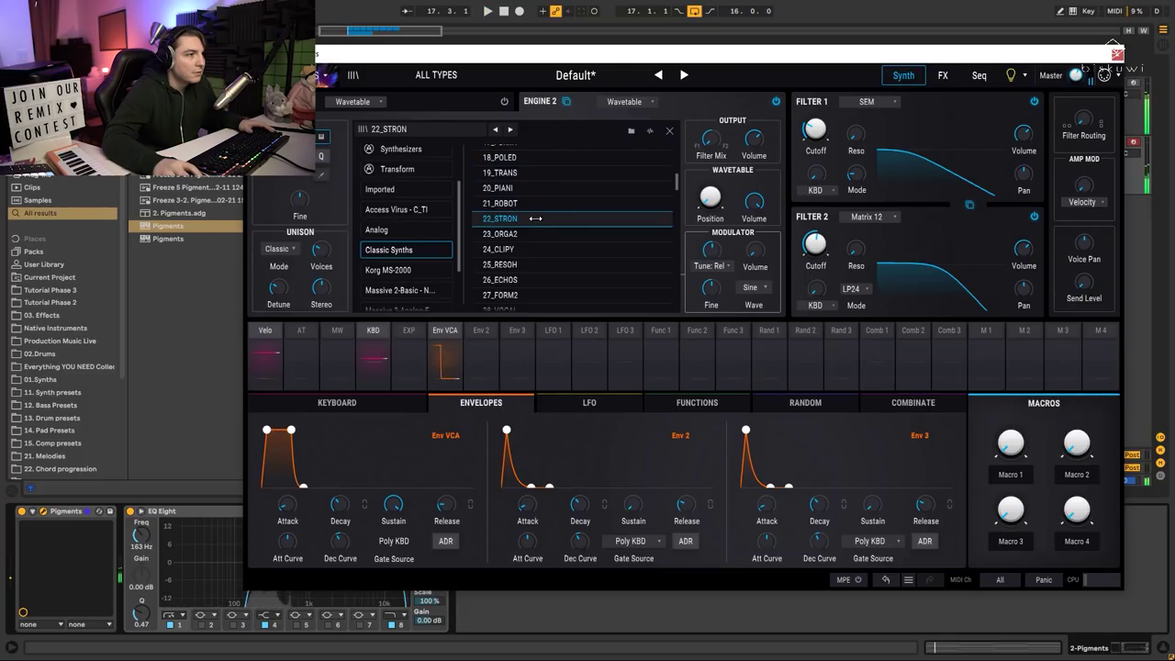
double_click(521, 220)
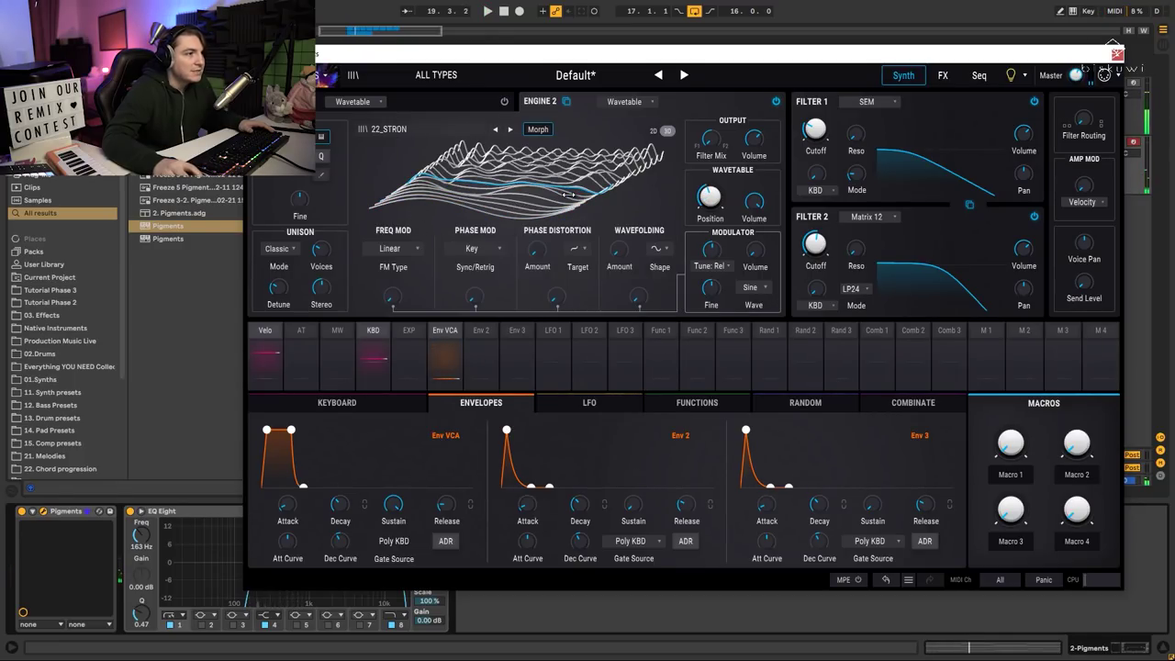
Display the wavetables of both engines in 2D view and reactivate Engine 1.
left_click(652, 131)
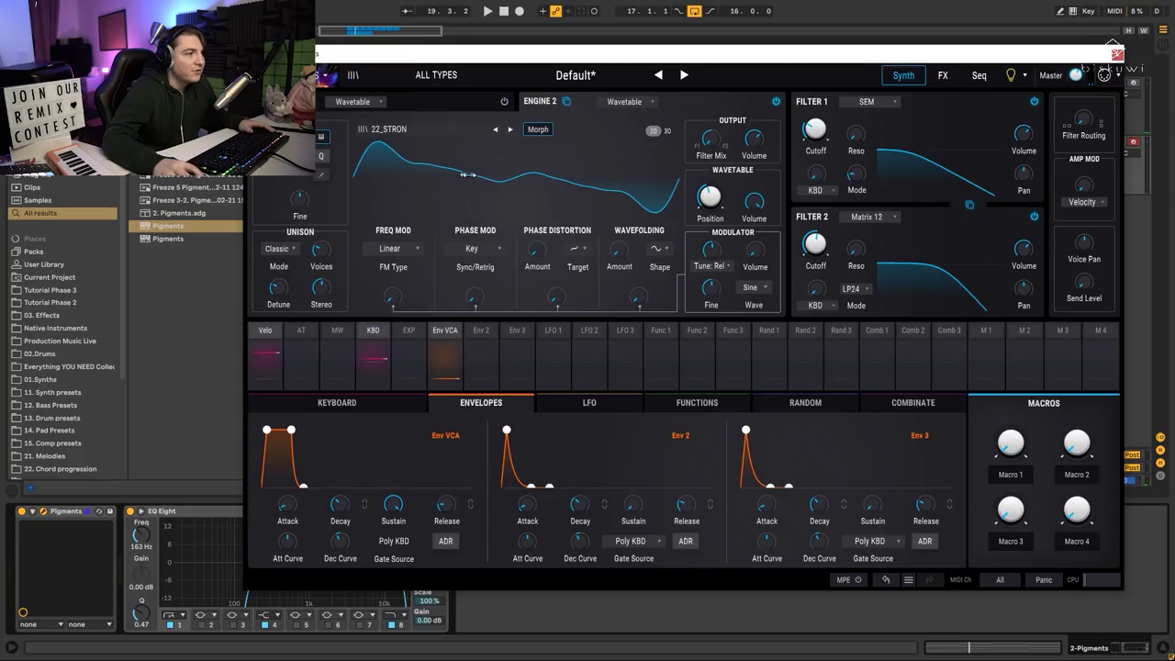
left_click(460, 105)
left_click(651, 131)
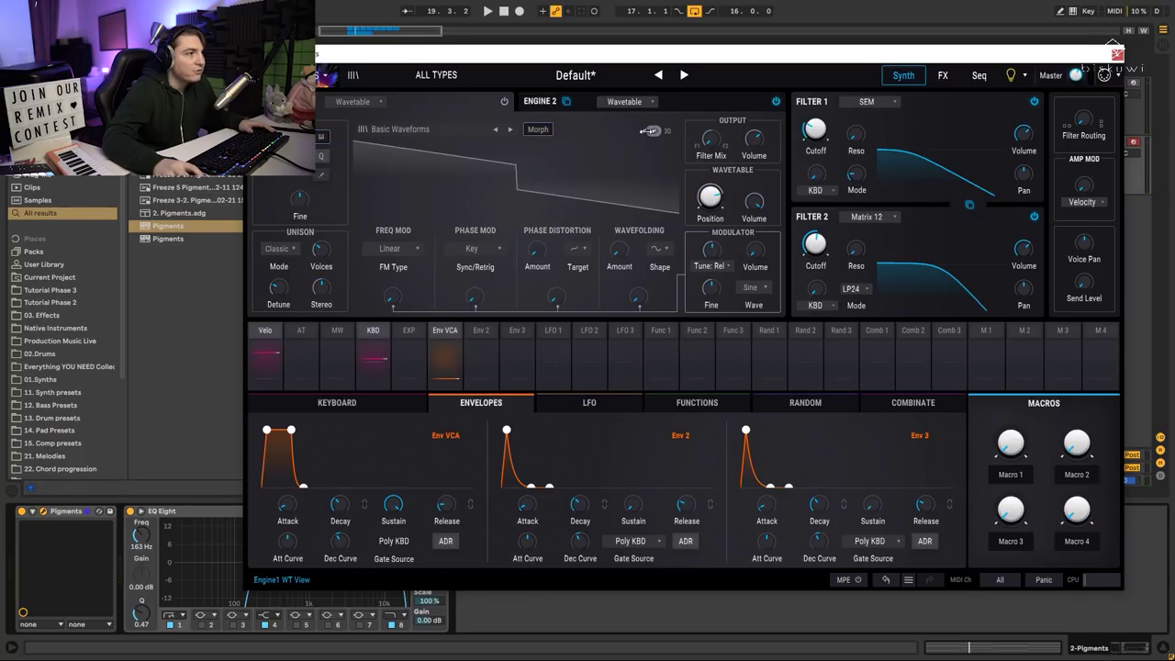
left_click(505, 101)
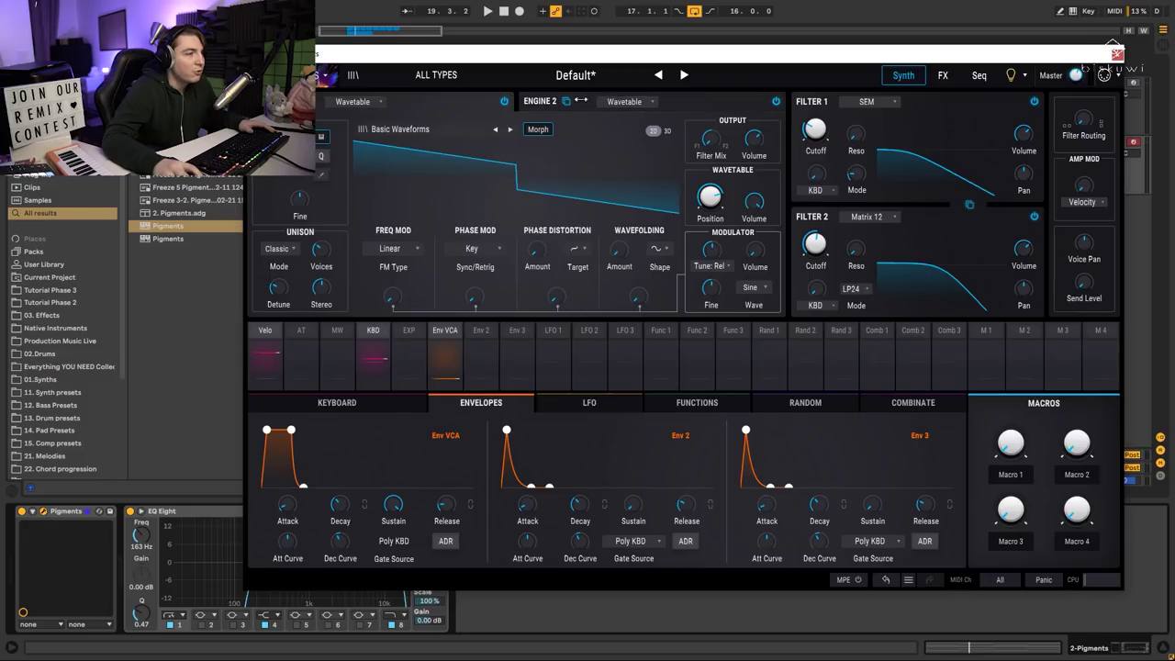
Compare the two engines' waveforms, audition the clip with Engine 1 bypassed and active, and close the synth window.
left_click(512, 130)
left_click(496, 129)
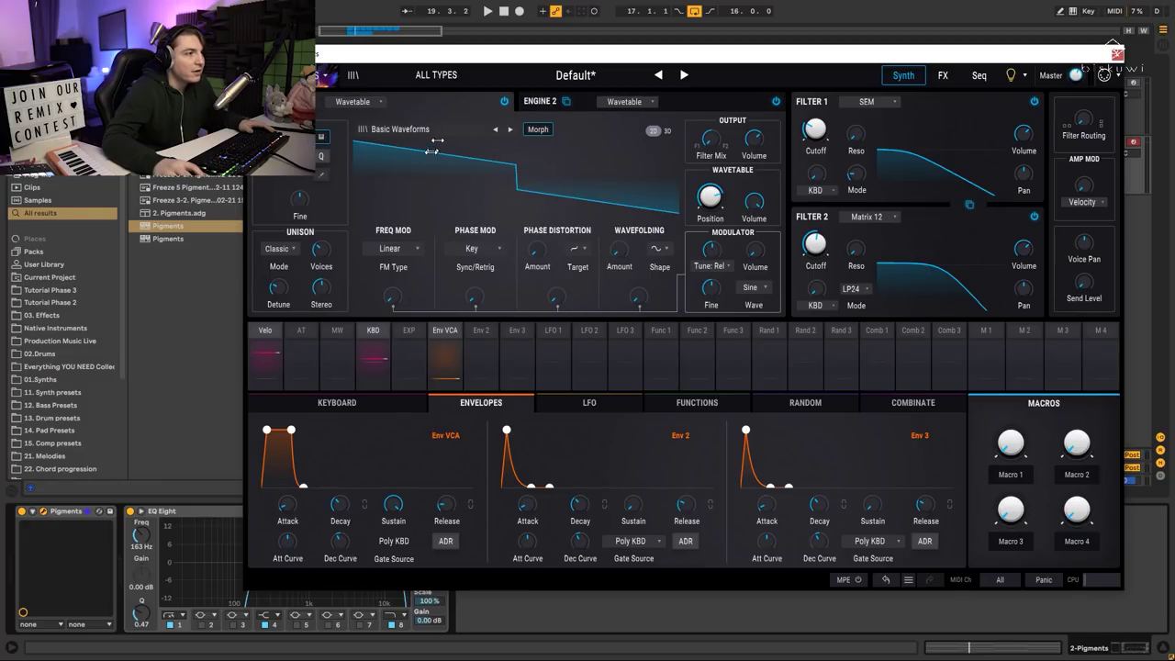
left_click(541, 101)
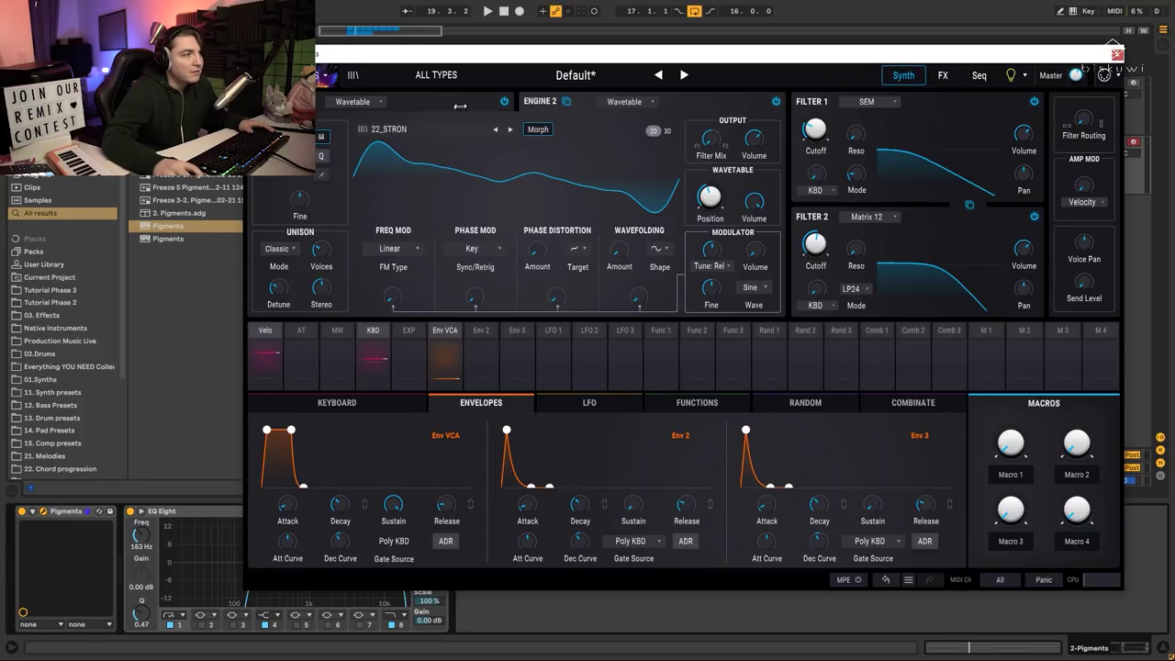
left_click(496, 130)
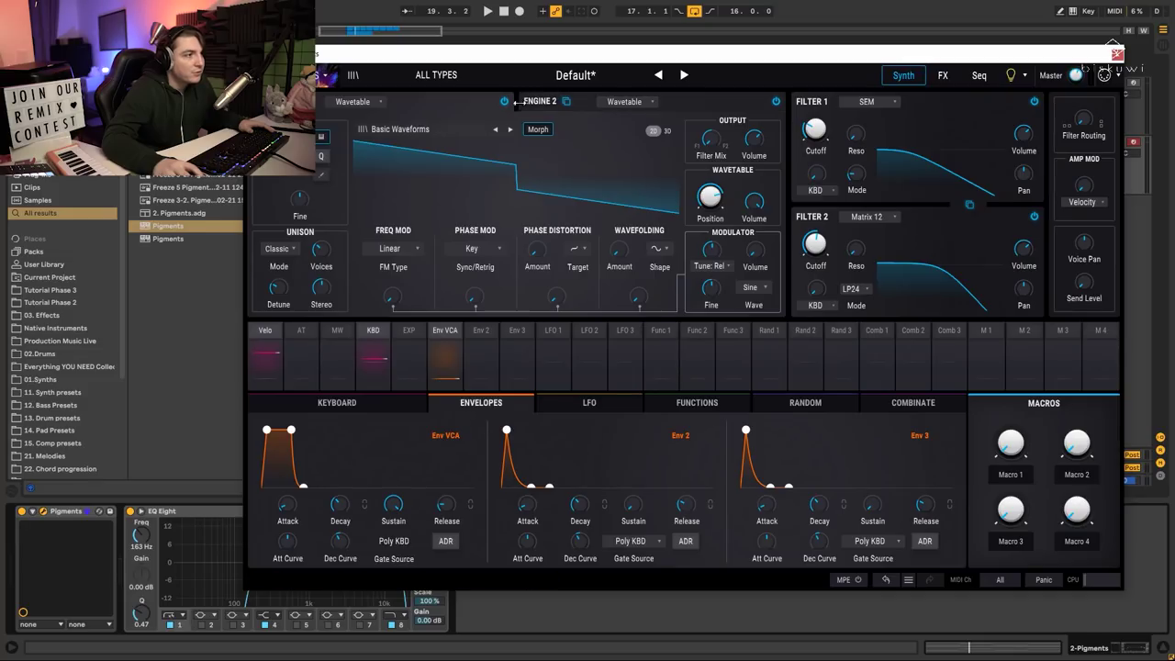
key("space")
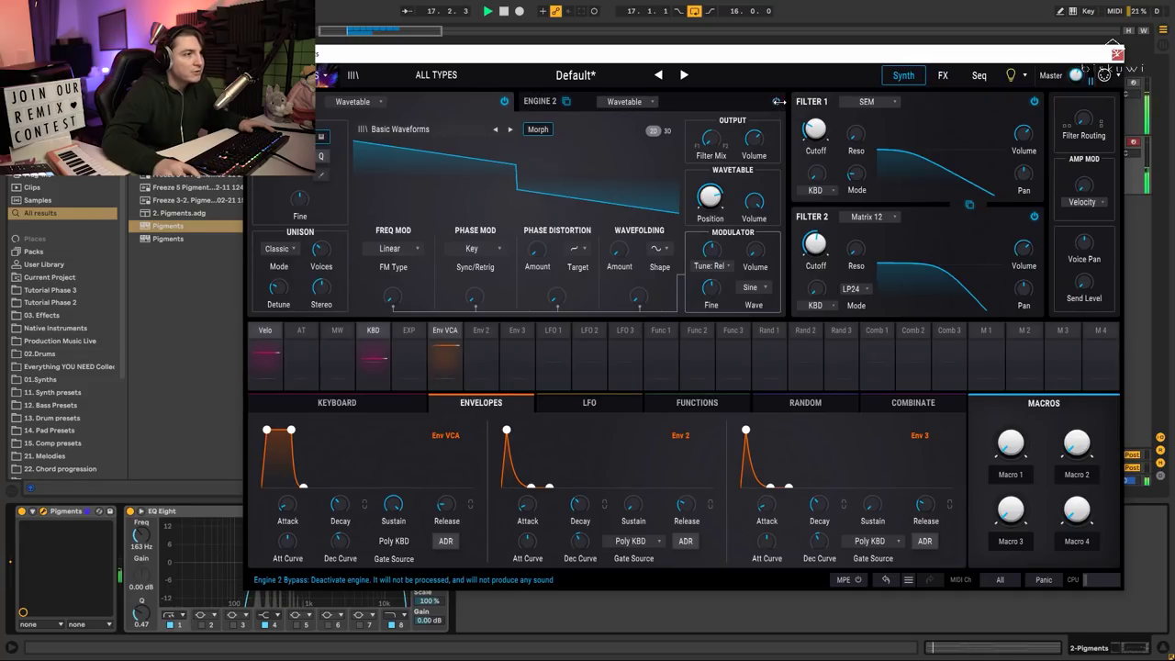
left_click(504, 101)
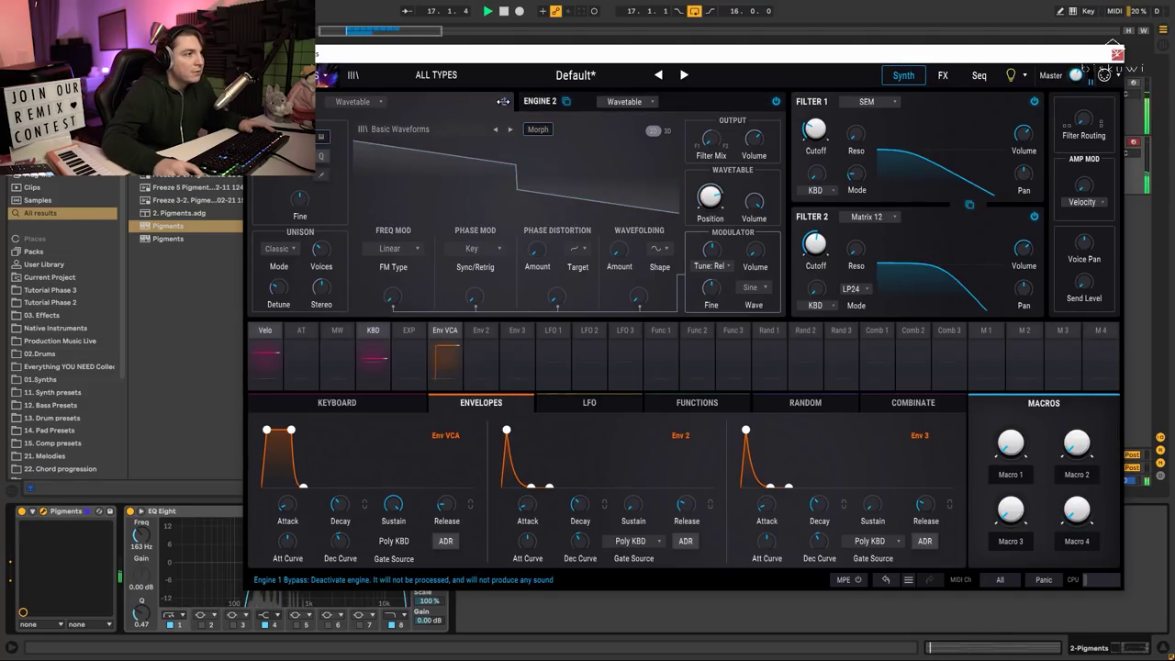
left_click(504, 101)
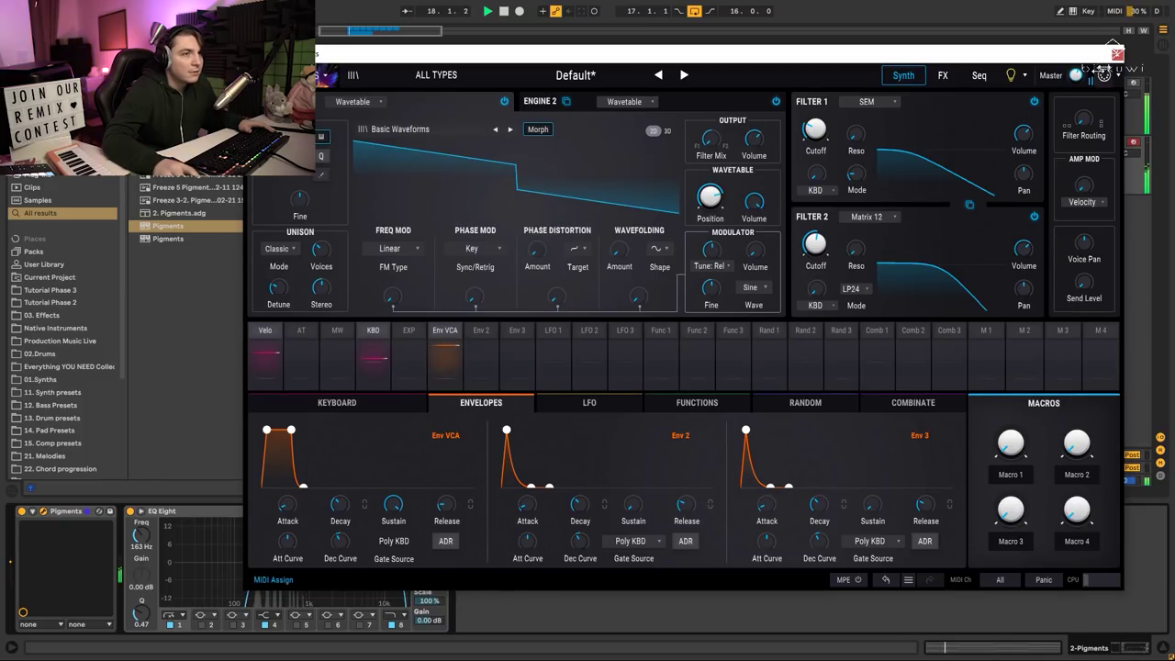
left_click(1117, 55)
key("space")
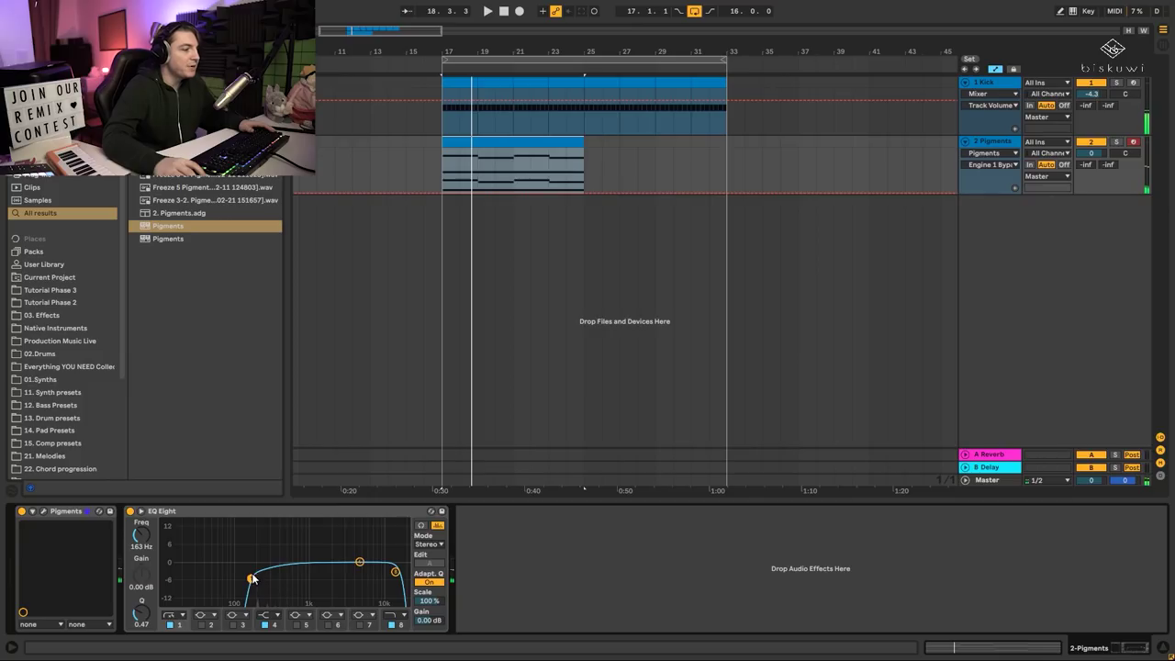
Set the EQ Eight low cut to 147 Hz with Q 0.72 and add a Reverb device after it, switched off.
left_click_drag(253, 575, 249, 571)
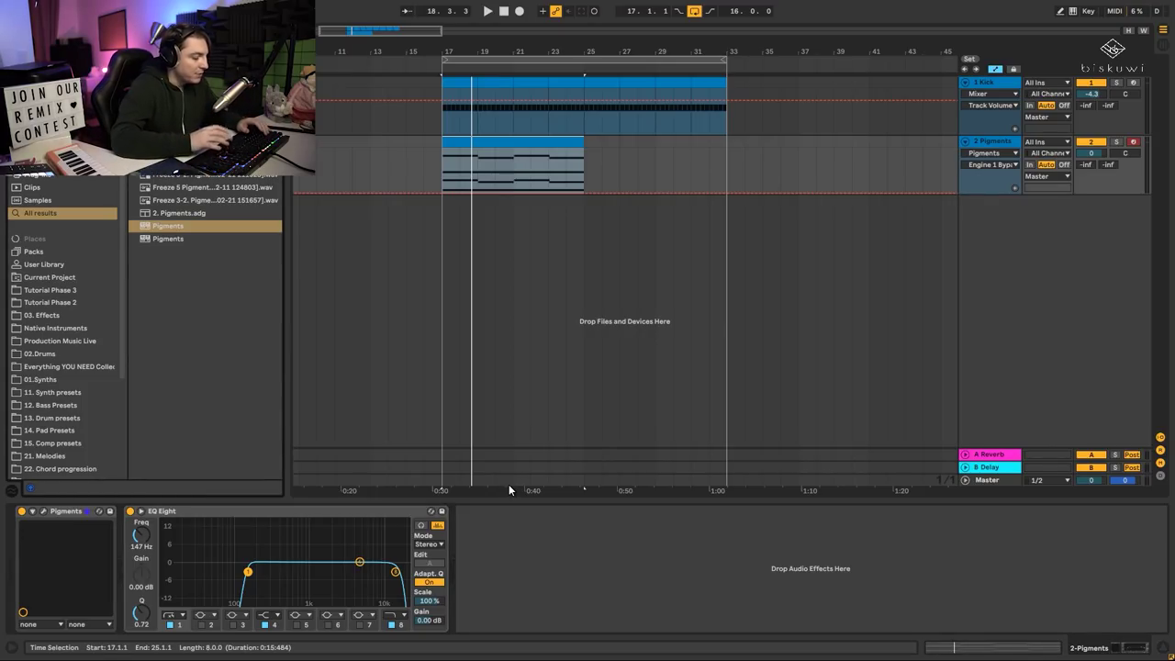
key("ctrl+f")
type("rev")
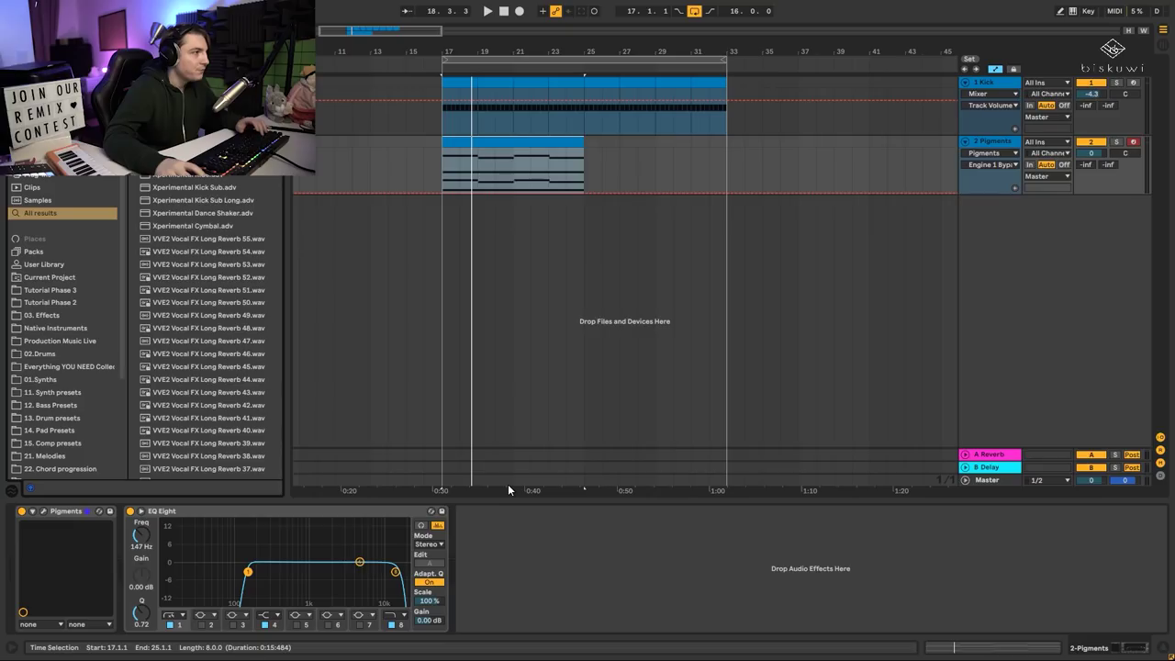
left_click_drag(184, 73, 528, 566)
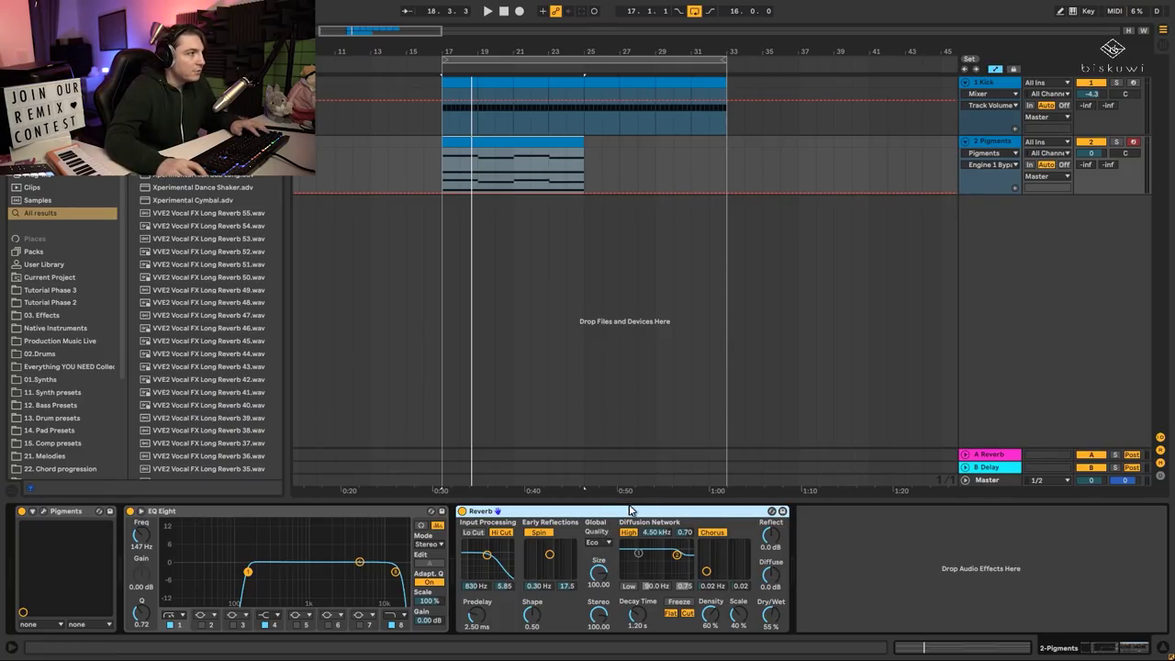
left_click(462, 511)
Set the EQ Eight low cut to 126 Hz with Q 0.97 while auditioning, and switch the EQ to M/S mode.
key("space")
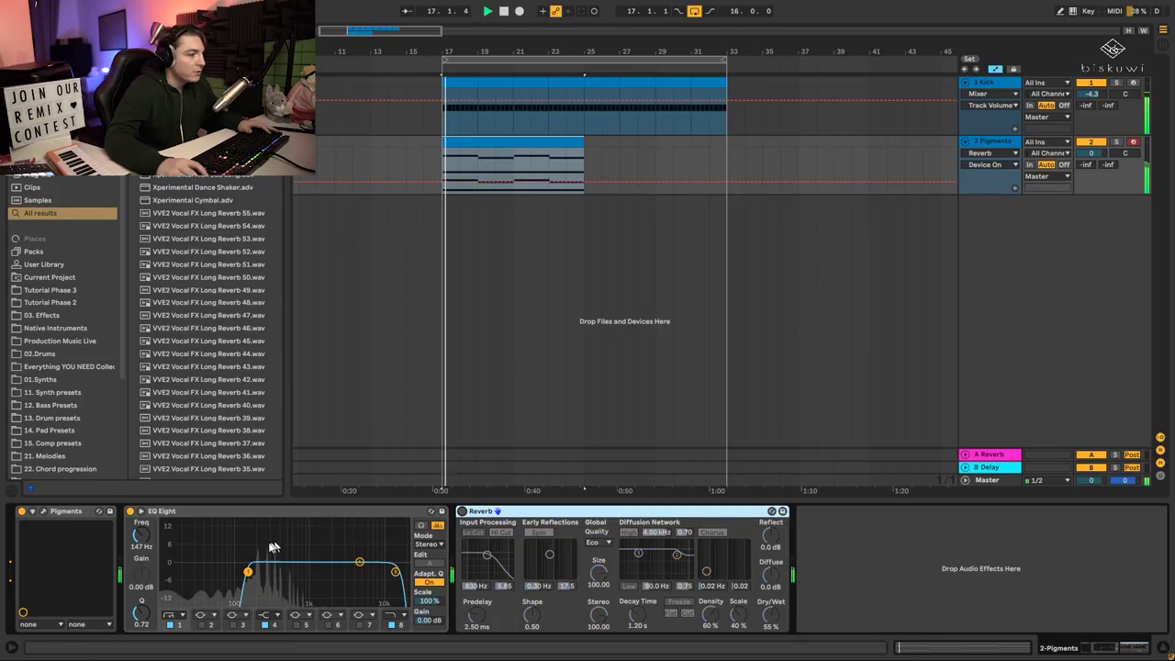
mouse_move(248, 571)
left_mouse_down()
mouse_move(260, 569)
mouse_move(244, 566)
left_mouse_up()
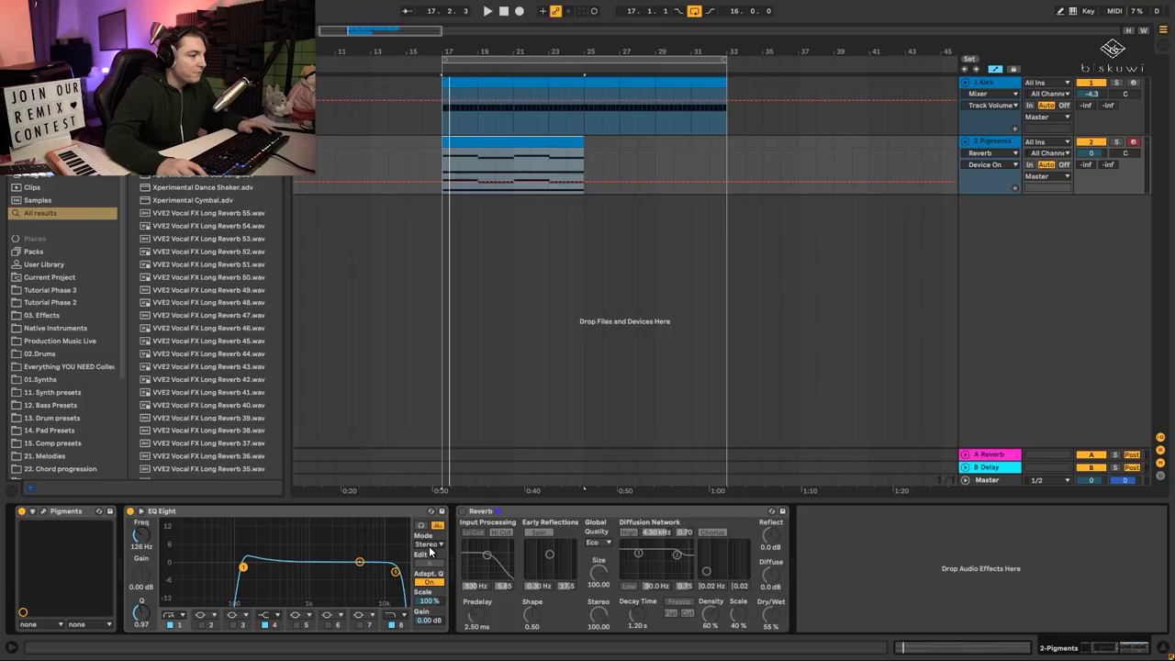
left_click(428, 544)
left_click(428, 573)
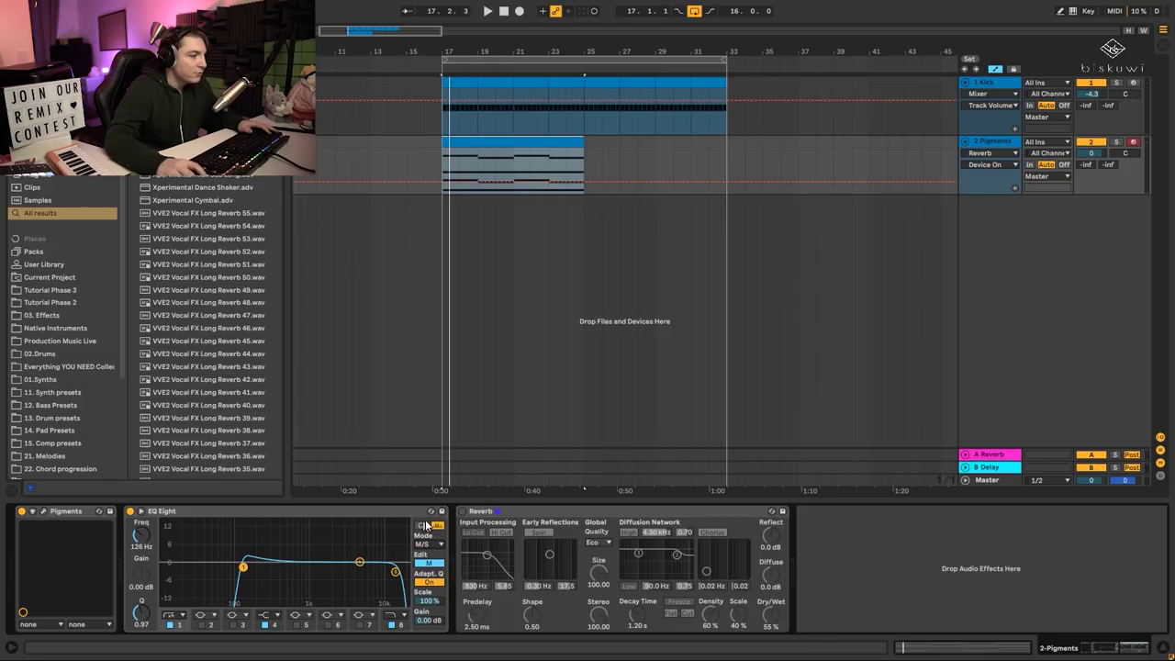
Replace the Reverb with a duplicate of EQ Eight and set the duplicate's mode to Stereo.
left_click(509, 516)
key("Delete")
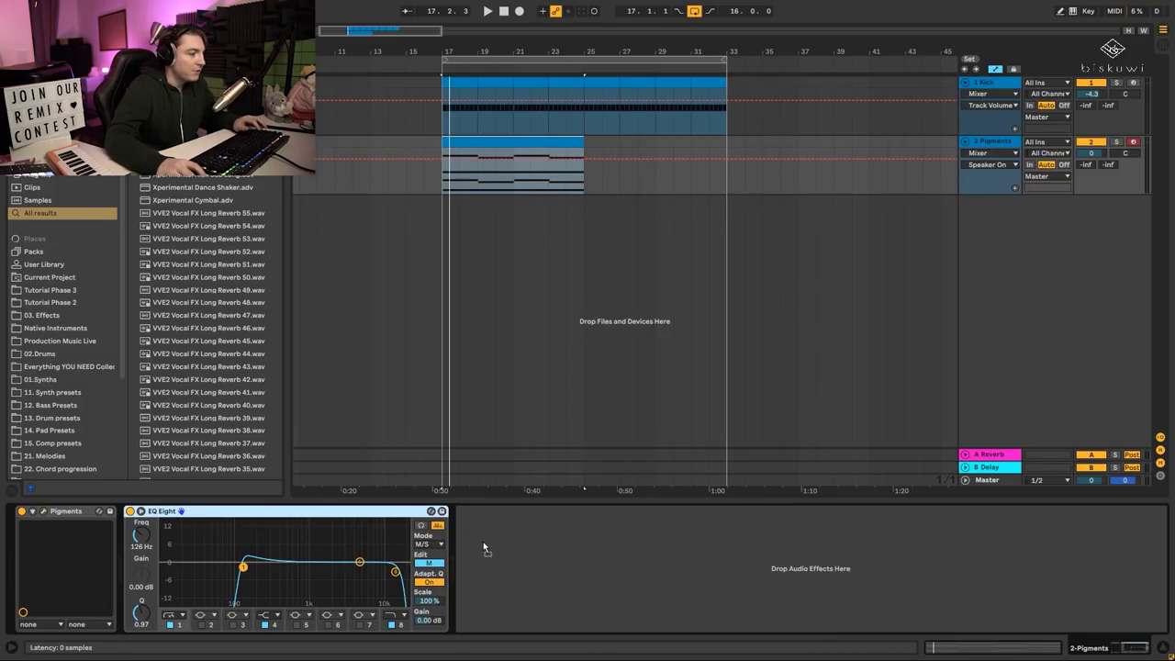
key("ctrl+d")
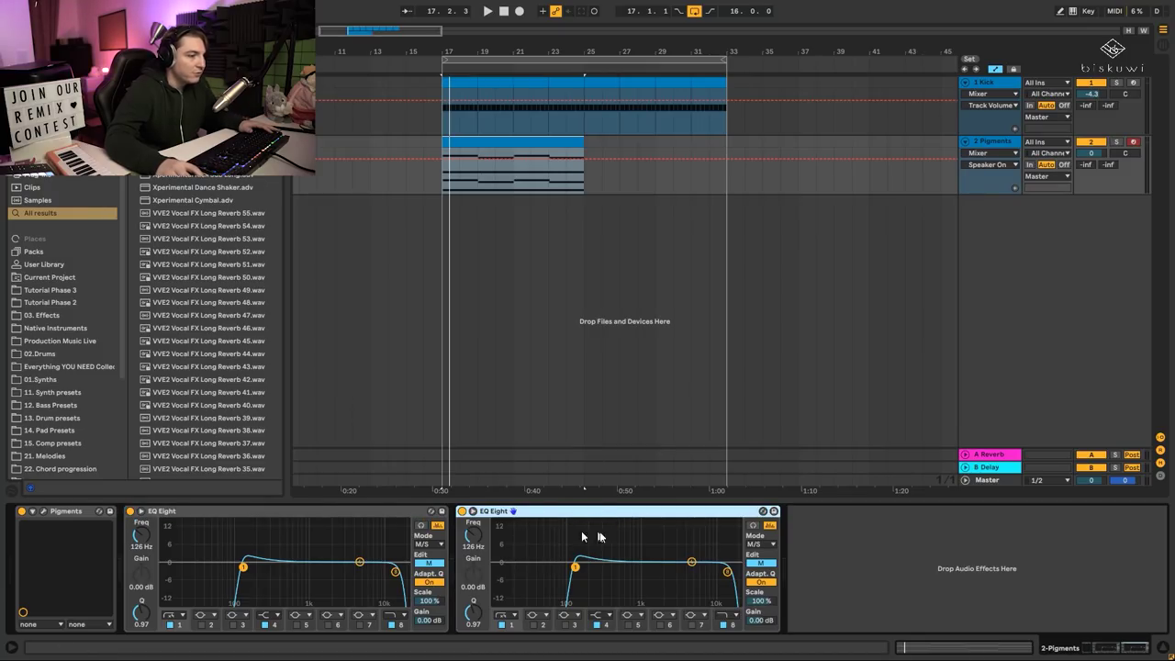
left_click(761, 544)
left_click(762, 555)
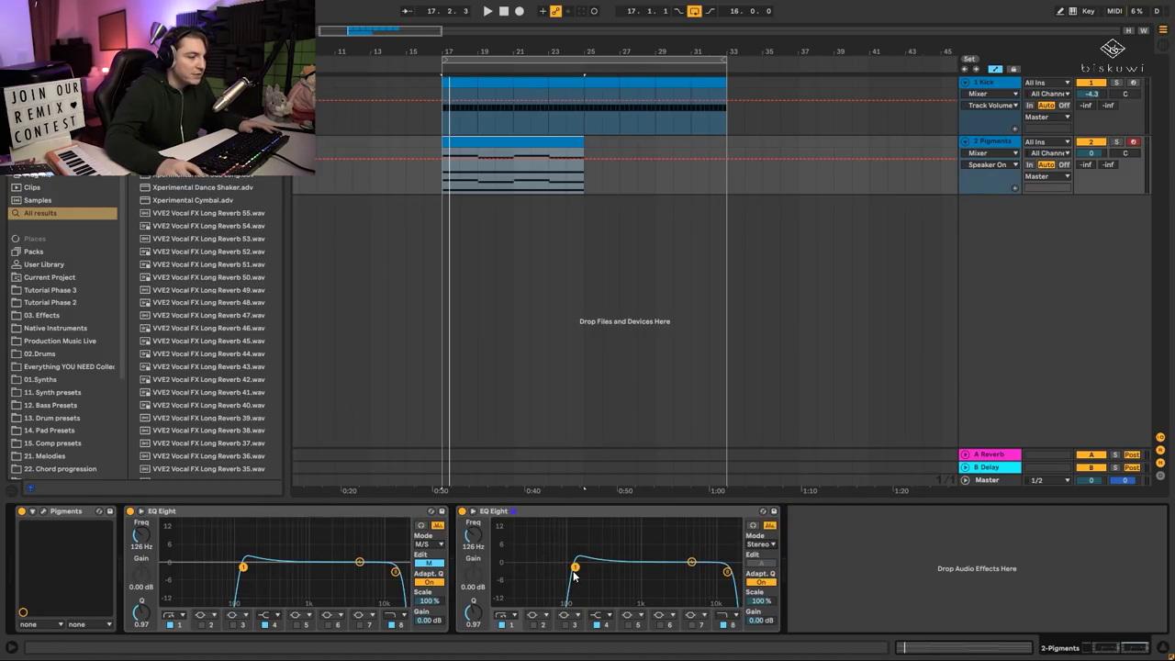
Set the second EQ Eight's low cut to 257 Hz with Q 0.60, auditioning the clip and using the enlarged spectrum display.
left_click_drag(575, 567, 595, 575)
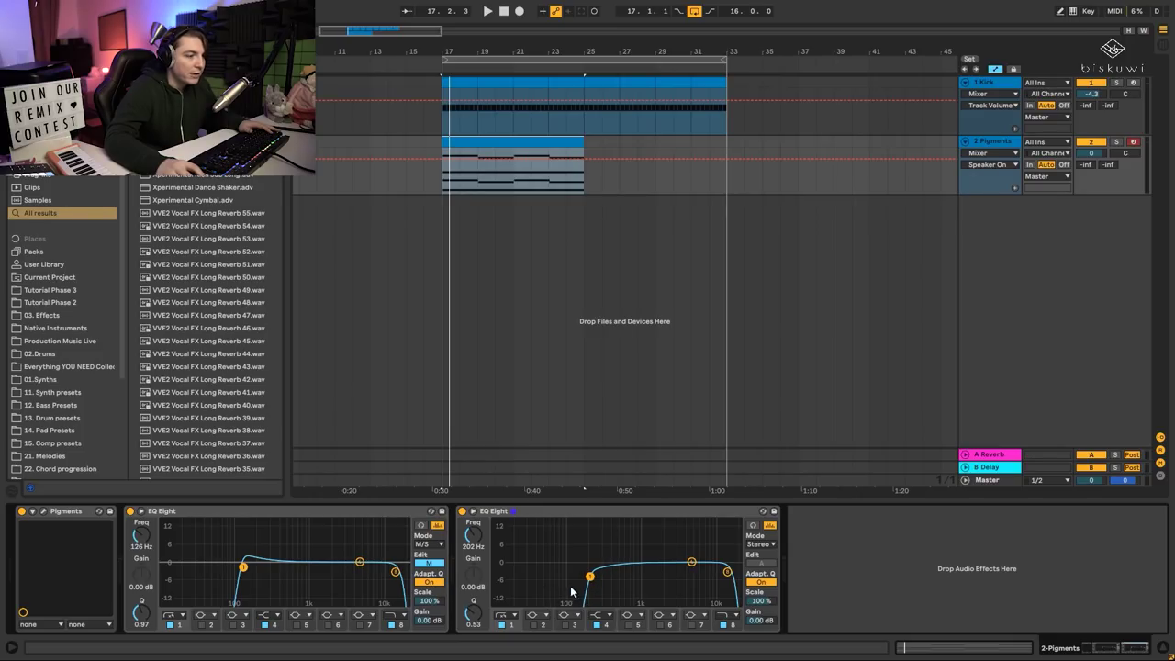
key("space")
left_click_drag(592, 578, 589, 585)
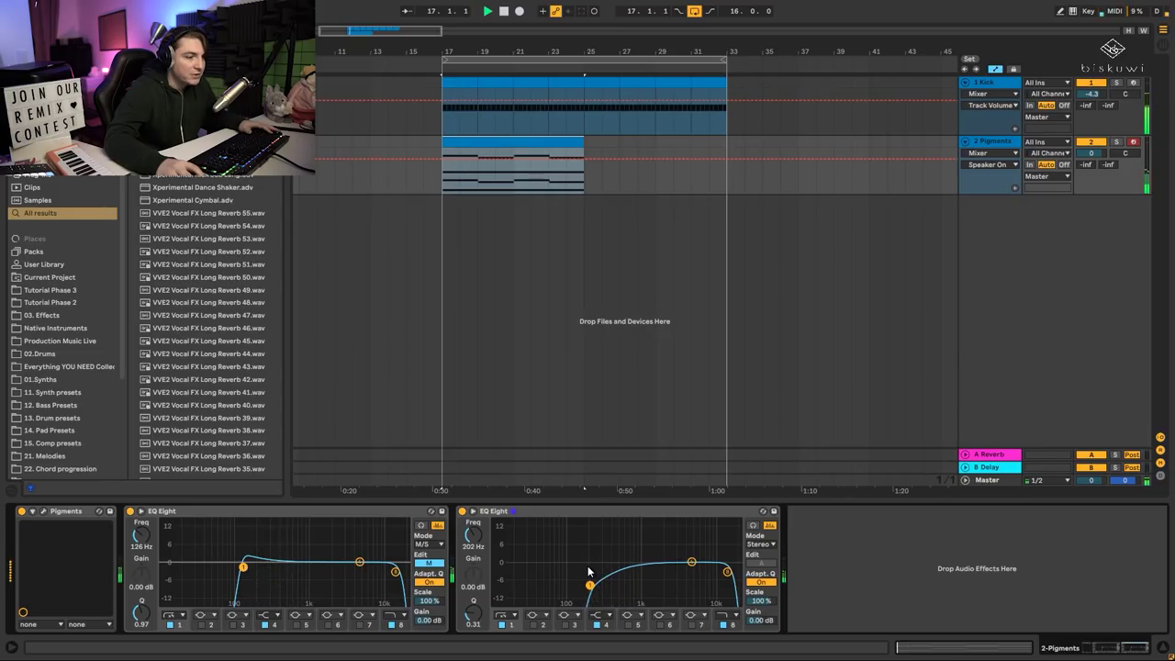
key("space")
left_click(471, 512)
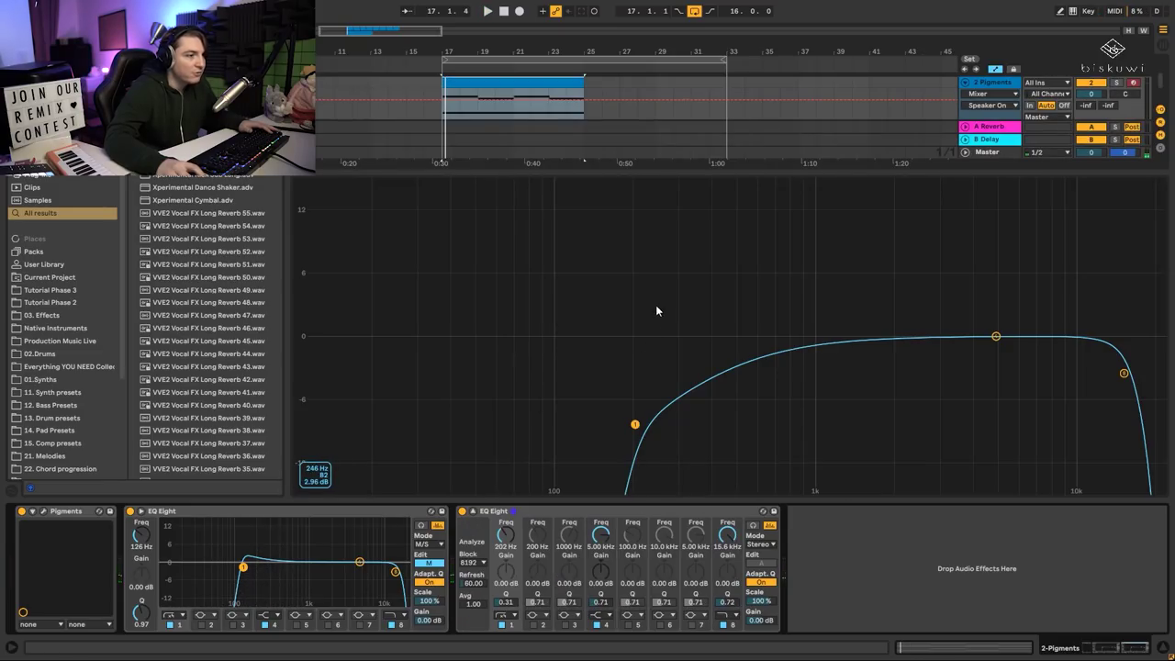
key("space")
left_click_drag(634, 424, 628, 367)
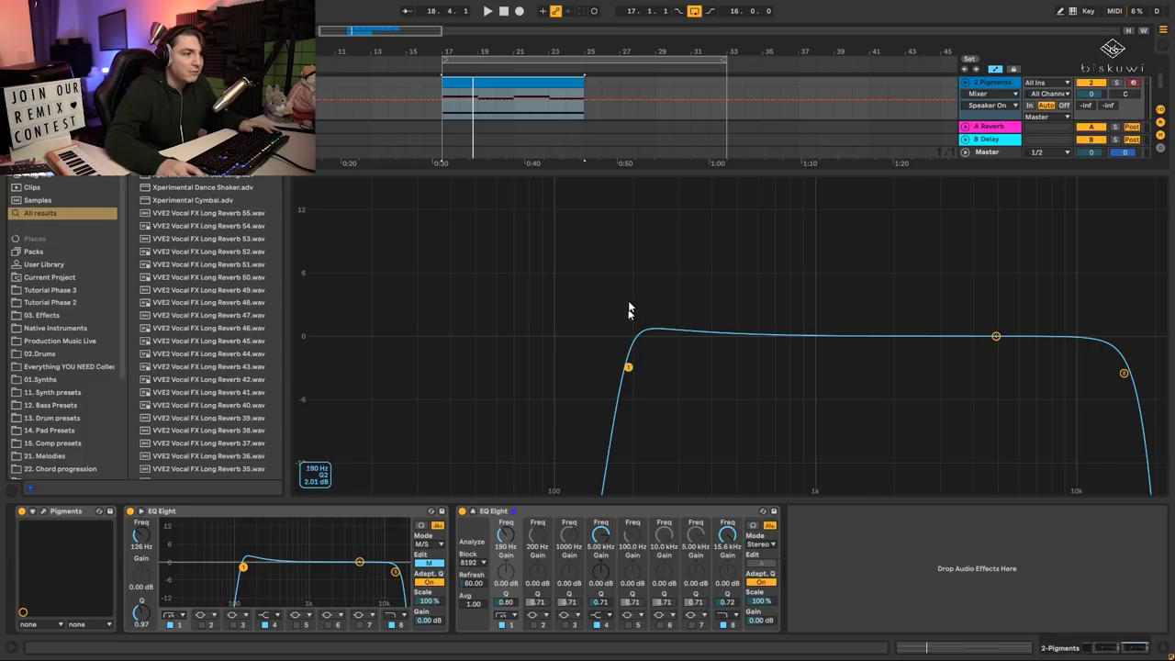
left_click_drag(622, 380, 659, 382)
key("space")
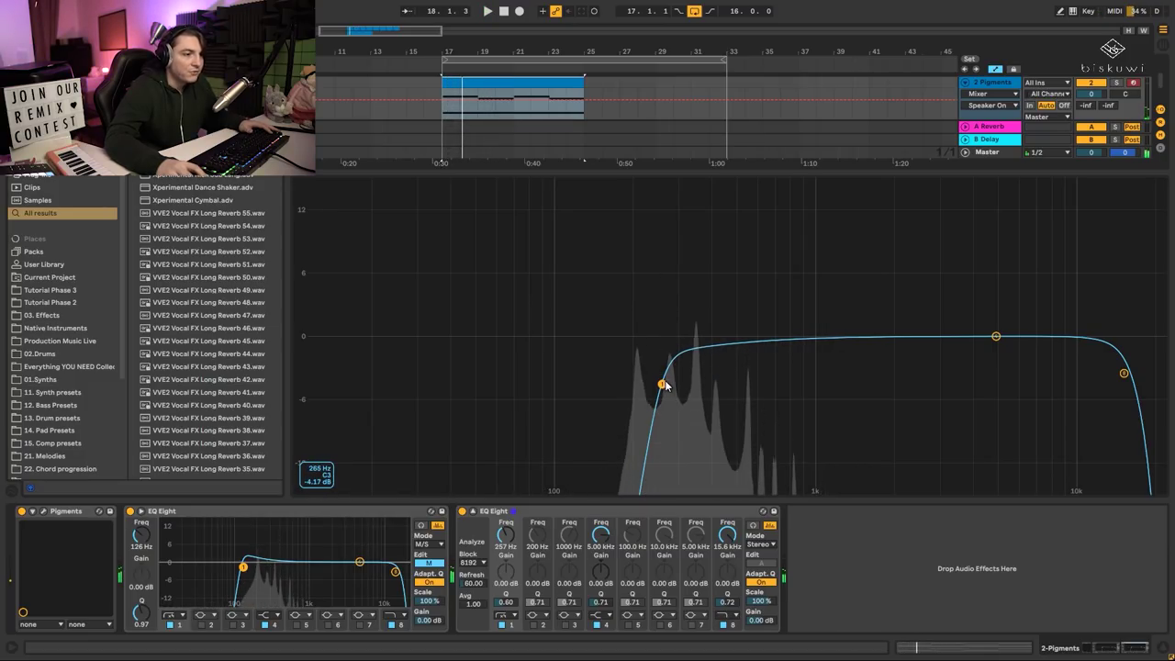
left_click(512, 511)
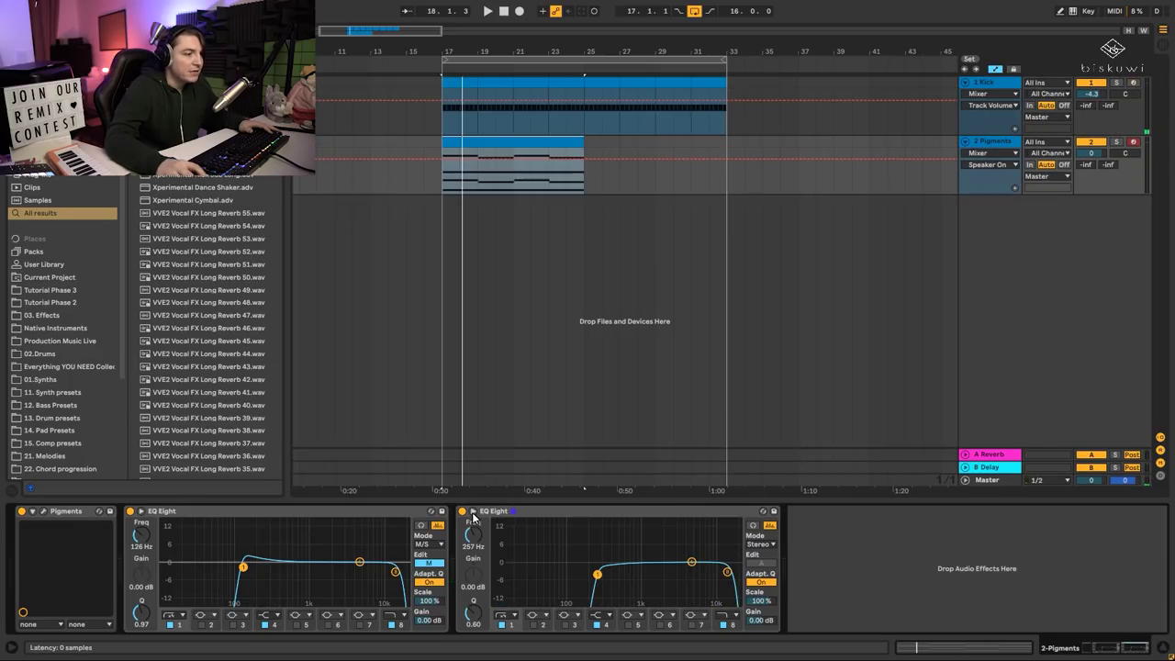
Change the Pigments Bus A delay effect to Tape Echo and compare the clip with the effect bypassed and active.
left_click(43, 513)
left_click_drag(743, 59, 659, 64)
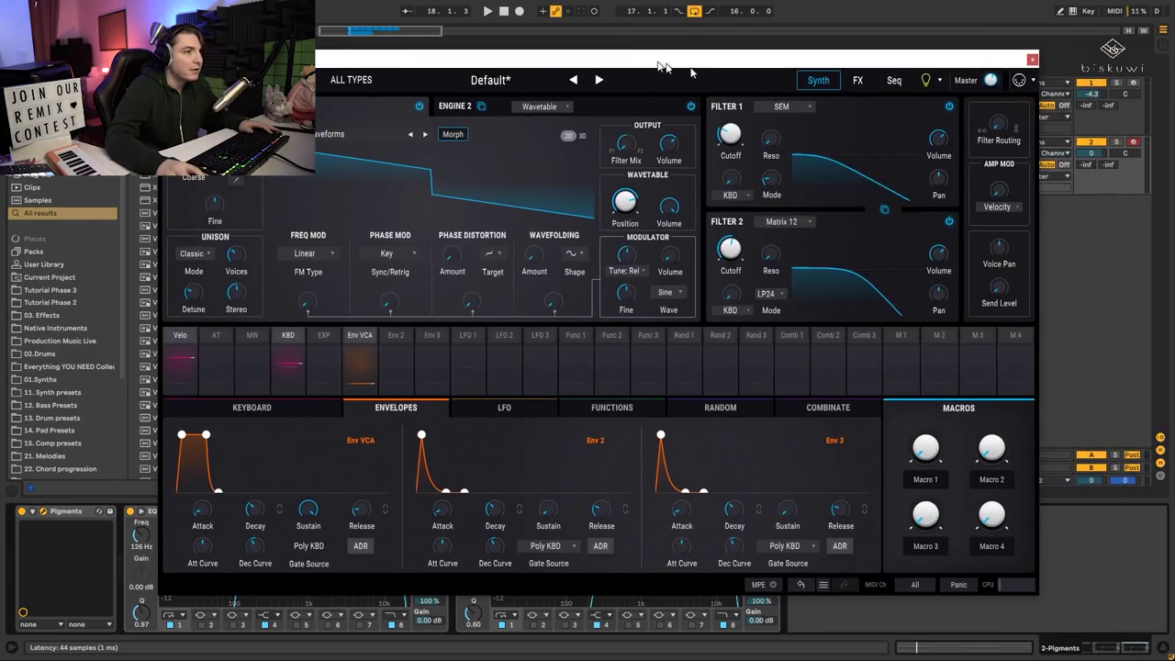
left_click(859, 82)
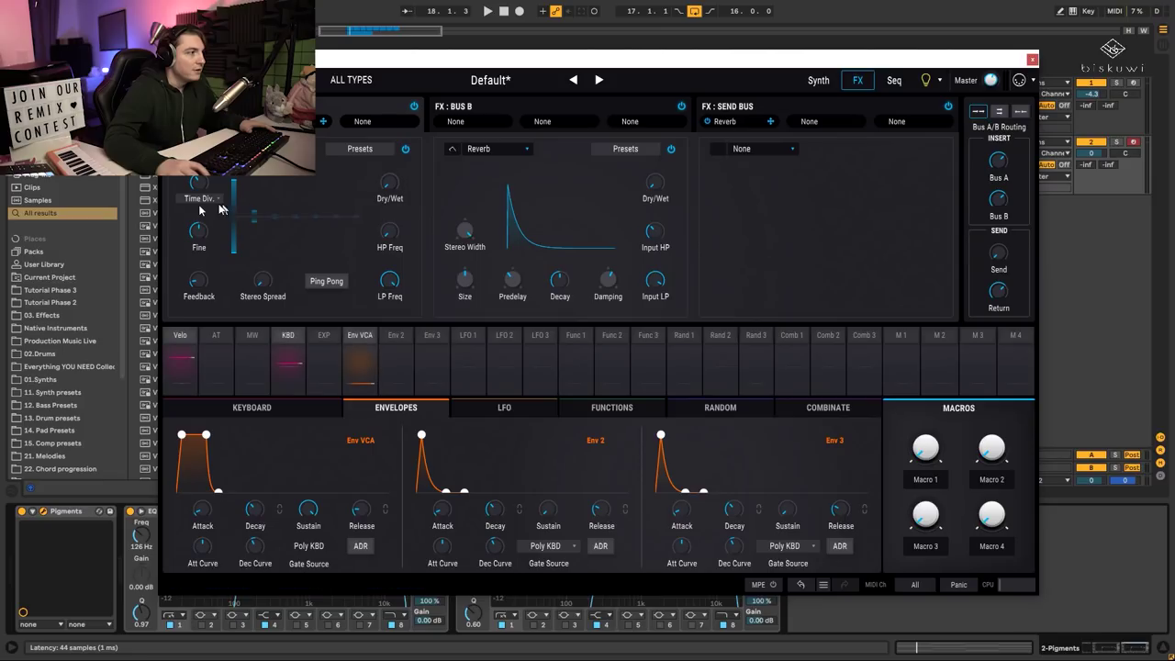
left_click(230, 149)
left_click(293, 288)
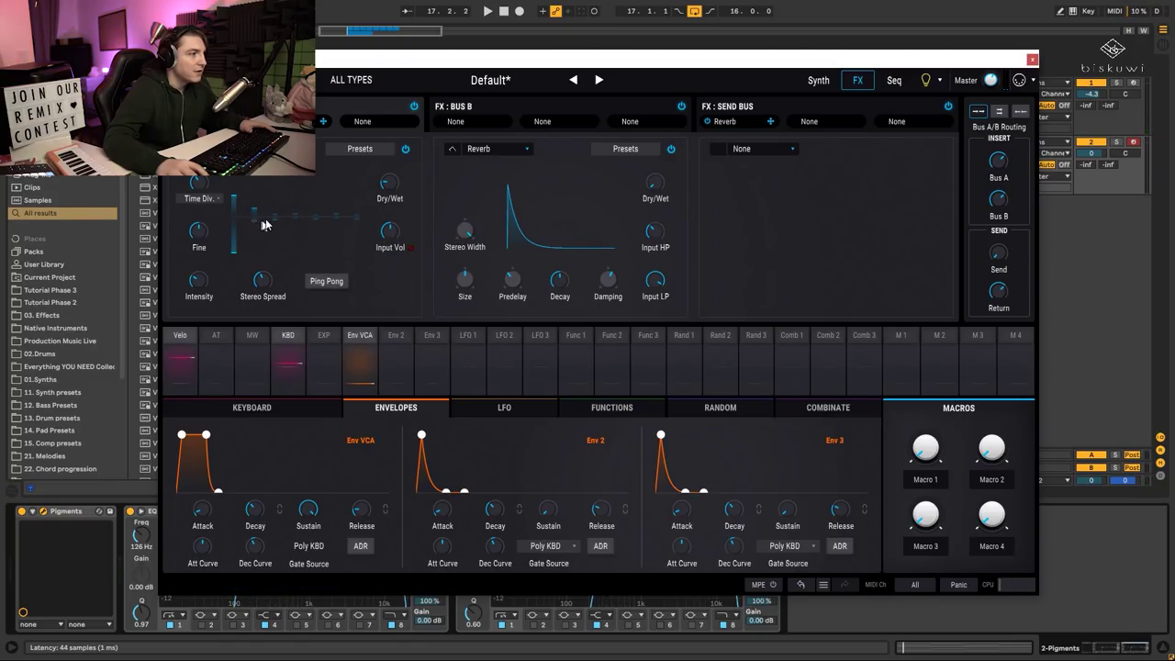
key("space")
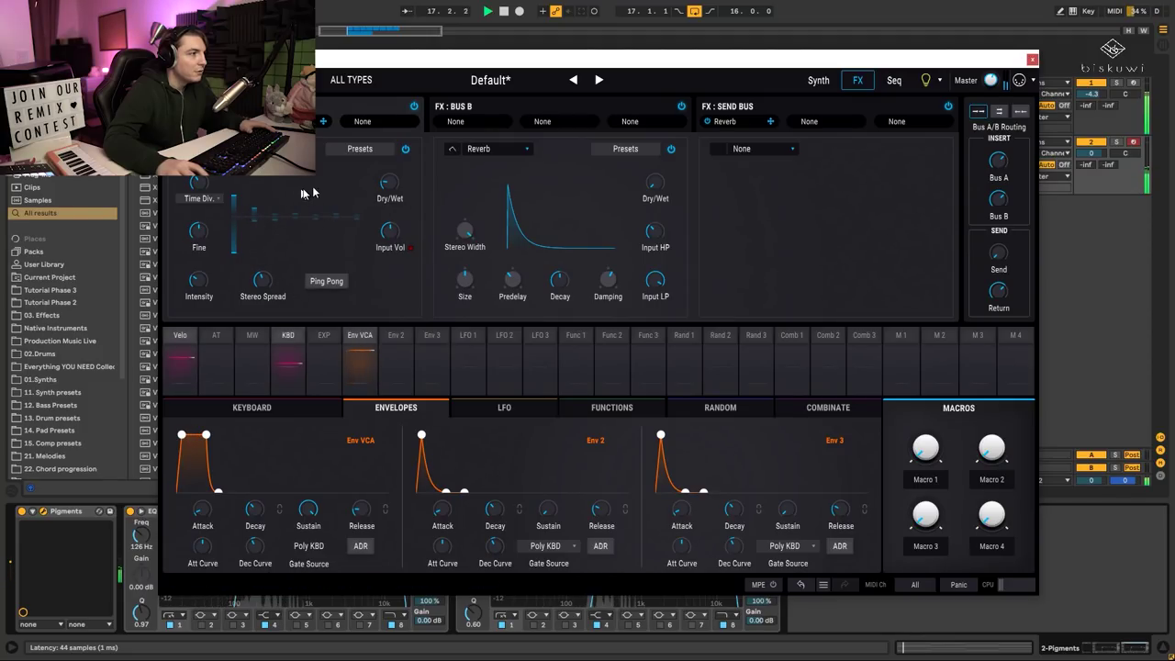
left_click(406, 150)
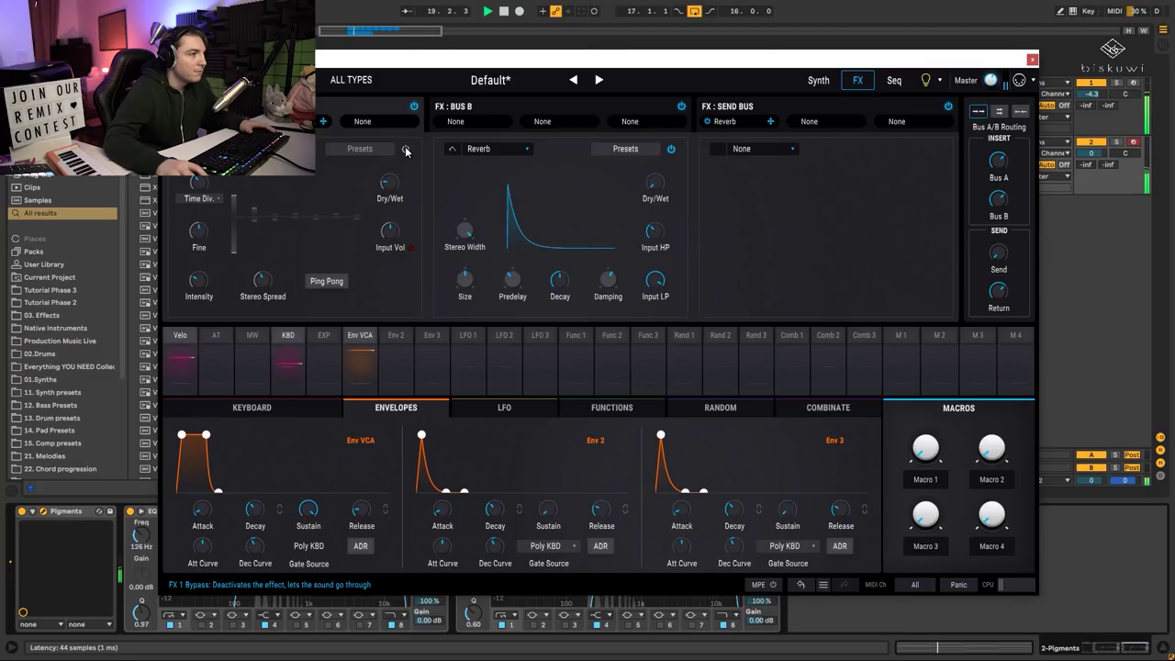
left_click(406, 150)
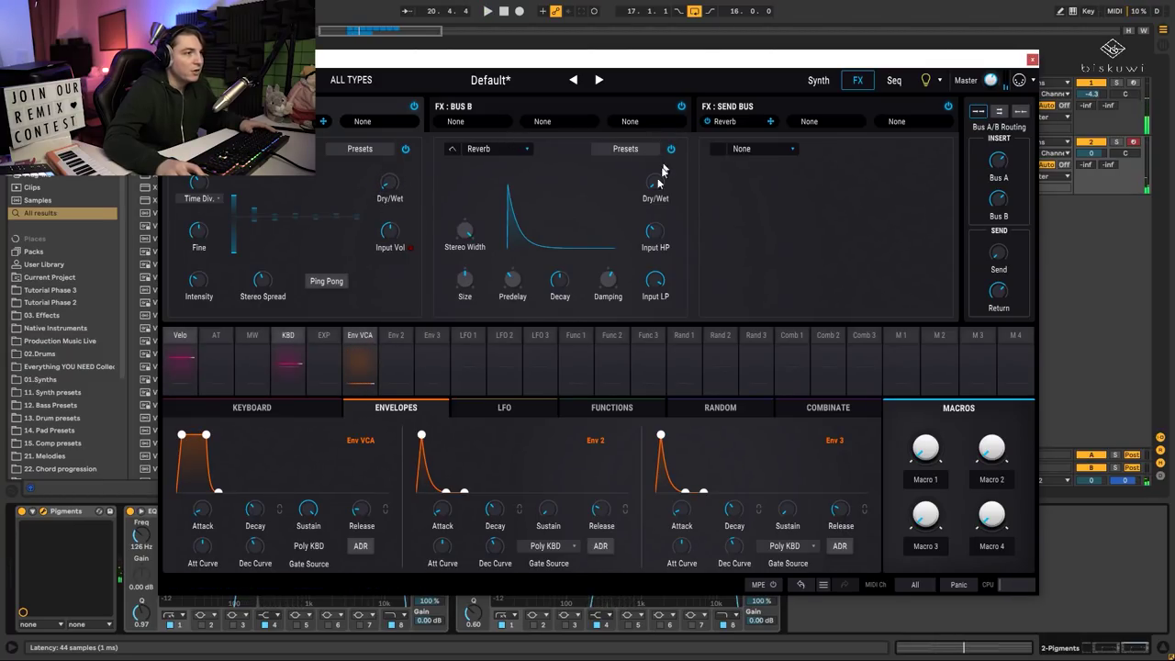
Load the Hall preset in the Pigments Bus B reverb, set its Dry/Wet to 49%, and close the synth window.
left_click_drag(656, 182, 655, 170)
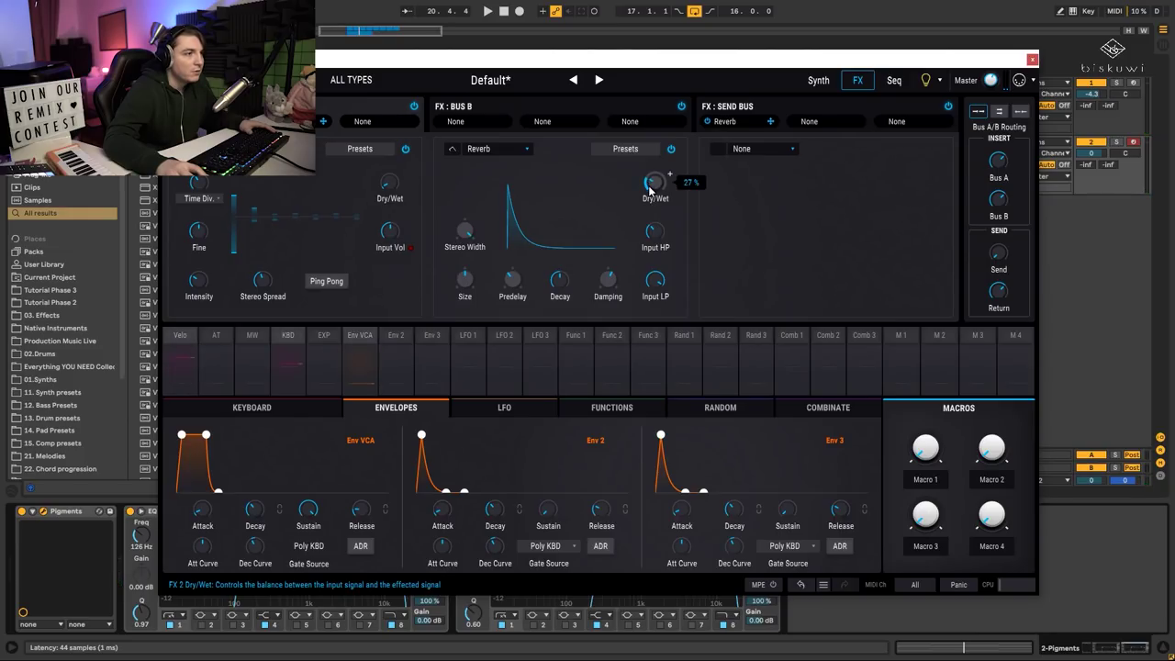
key("space")
scroll(670, 174, "up", 4)
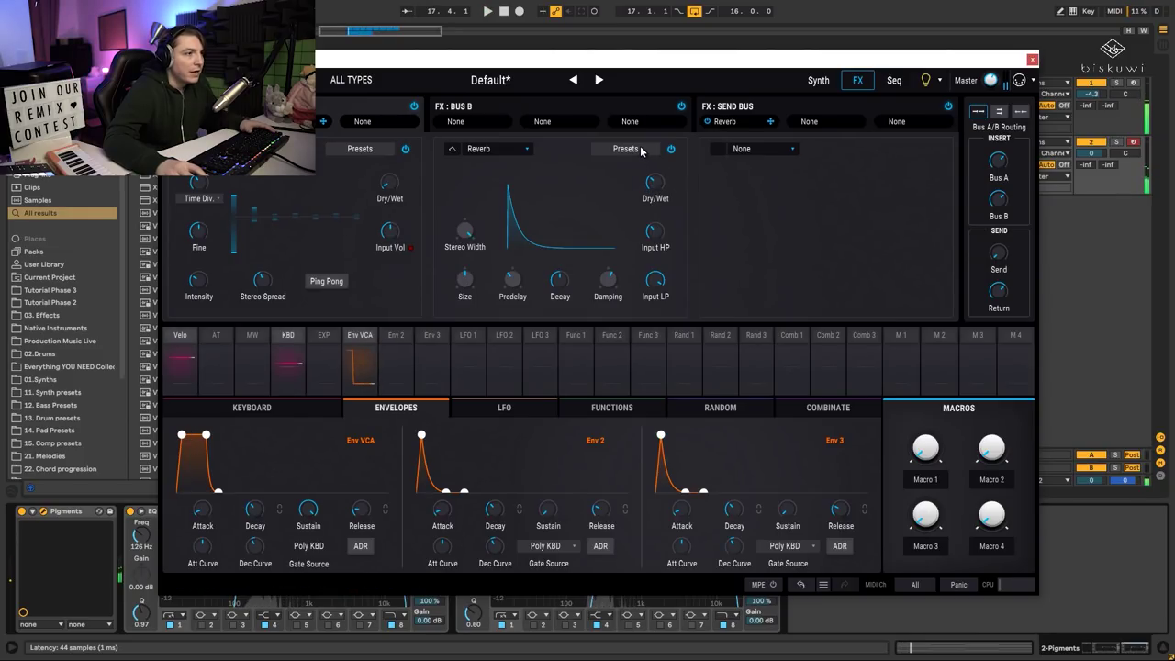
left_click(634, 149)
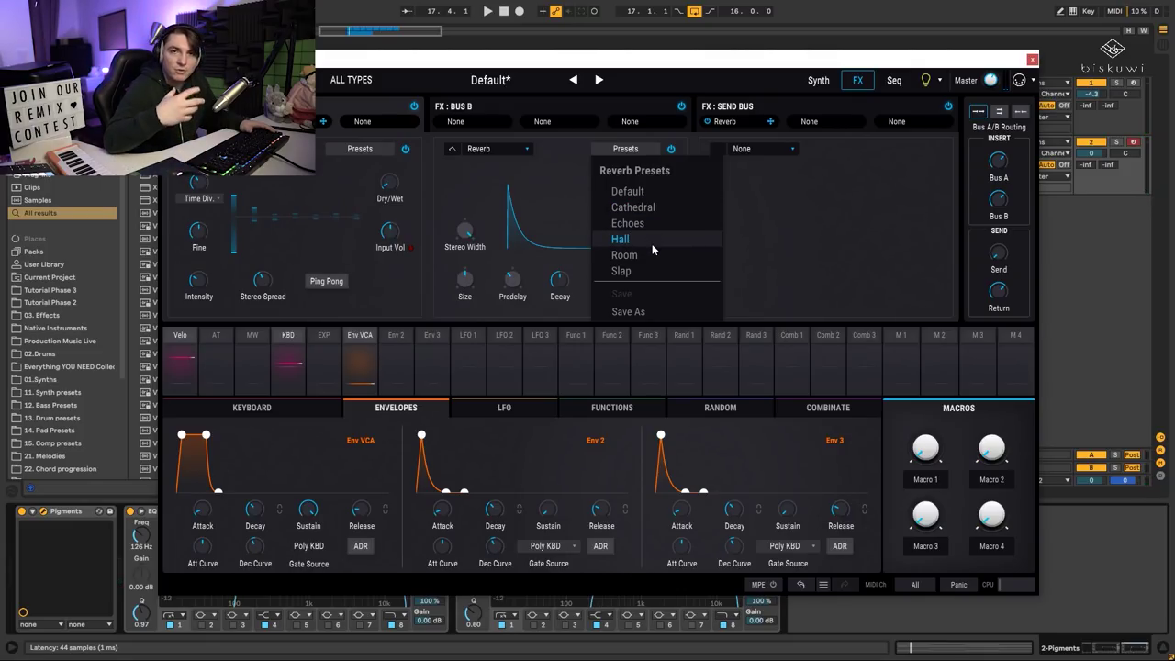
left_click(652, 244)
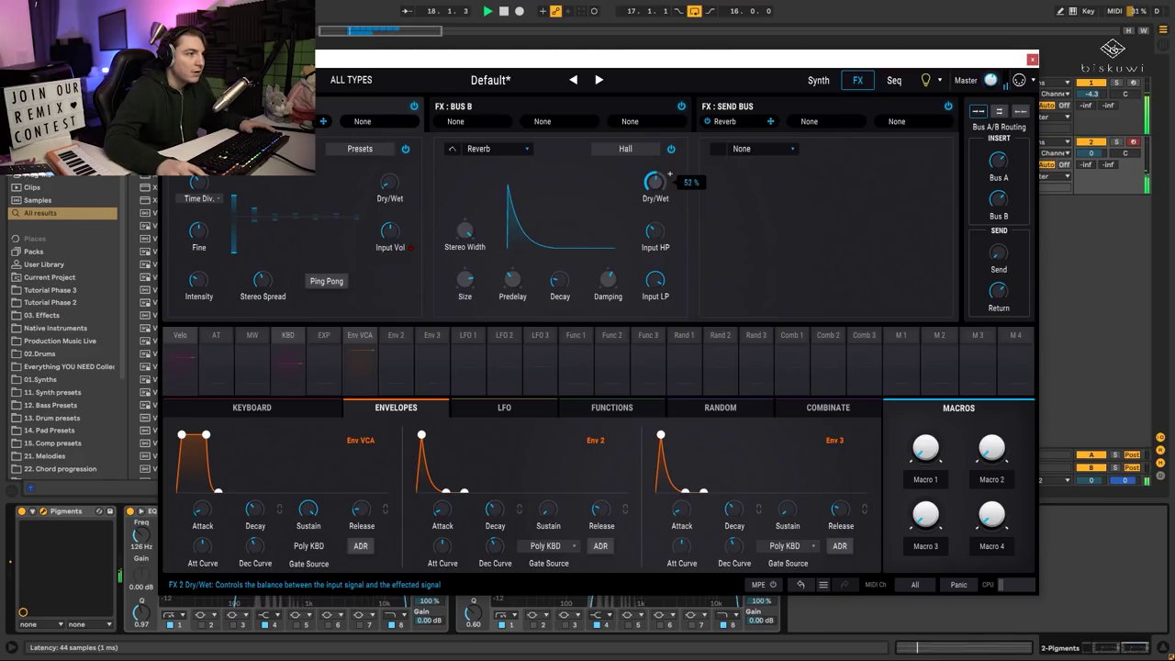
left_click_drag(654, 181, 660, 192)
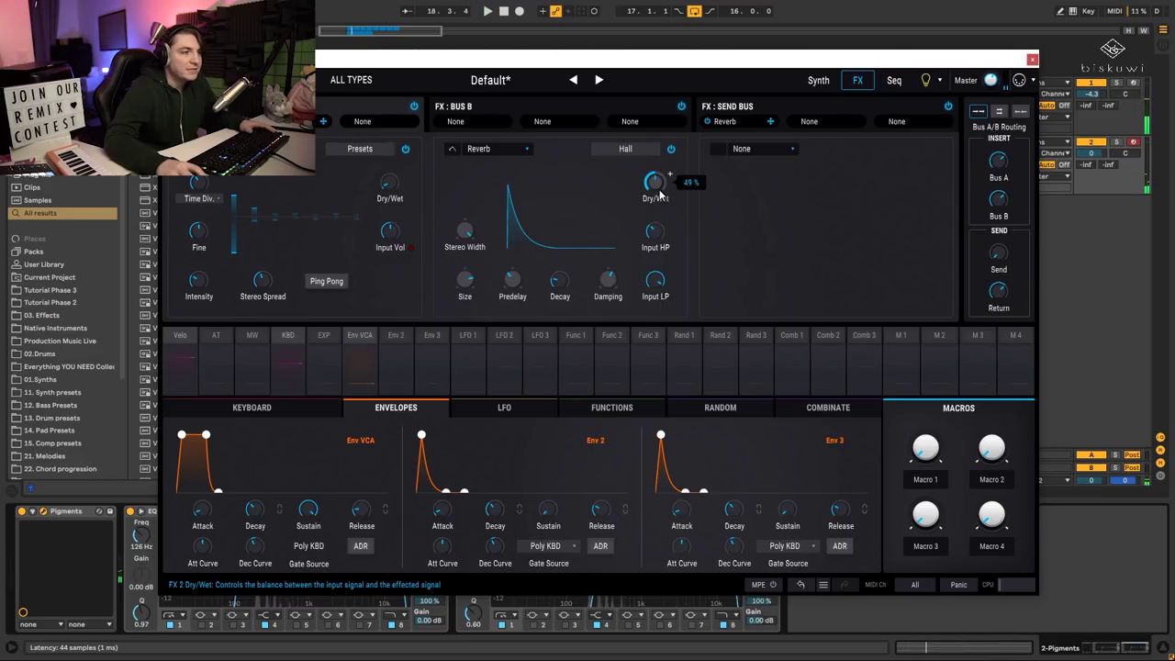
left_click(1033, 61)
Examine the second EQ Eight's spectrum during playback, and set the first EQ Eight's low cut to 163 Hz with Q 0.69.
left_click(473, 512)
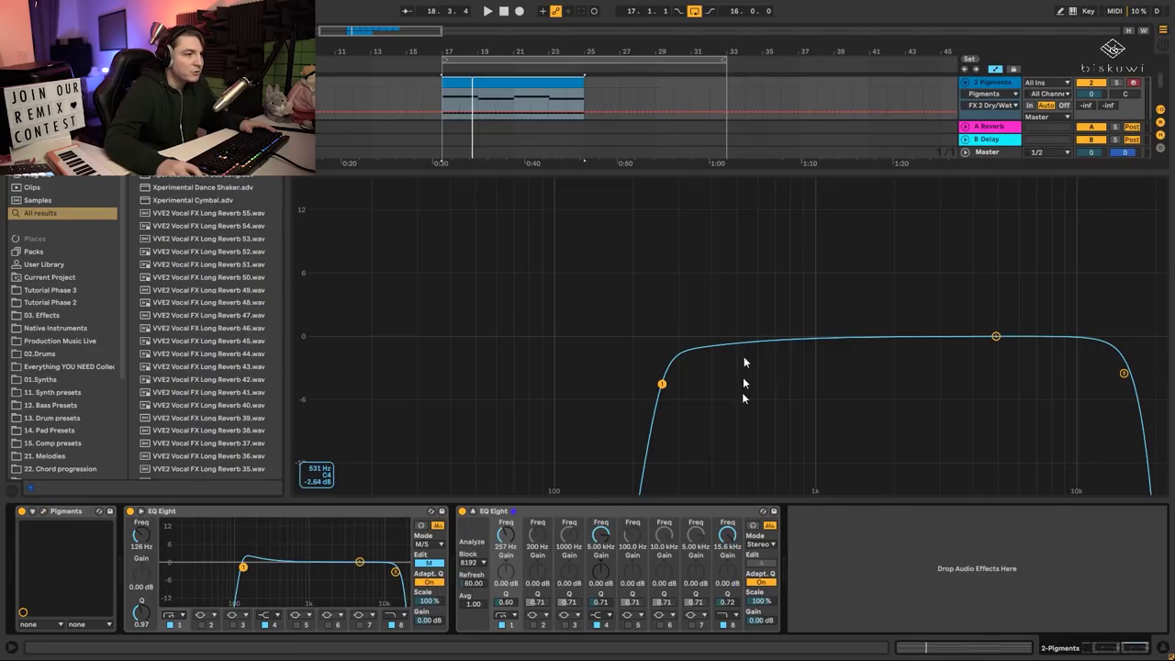
key("space")
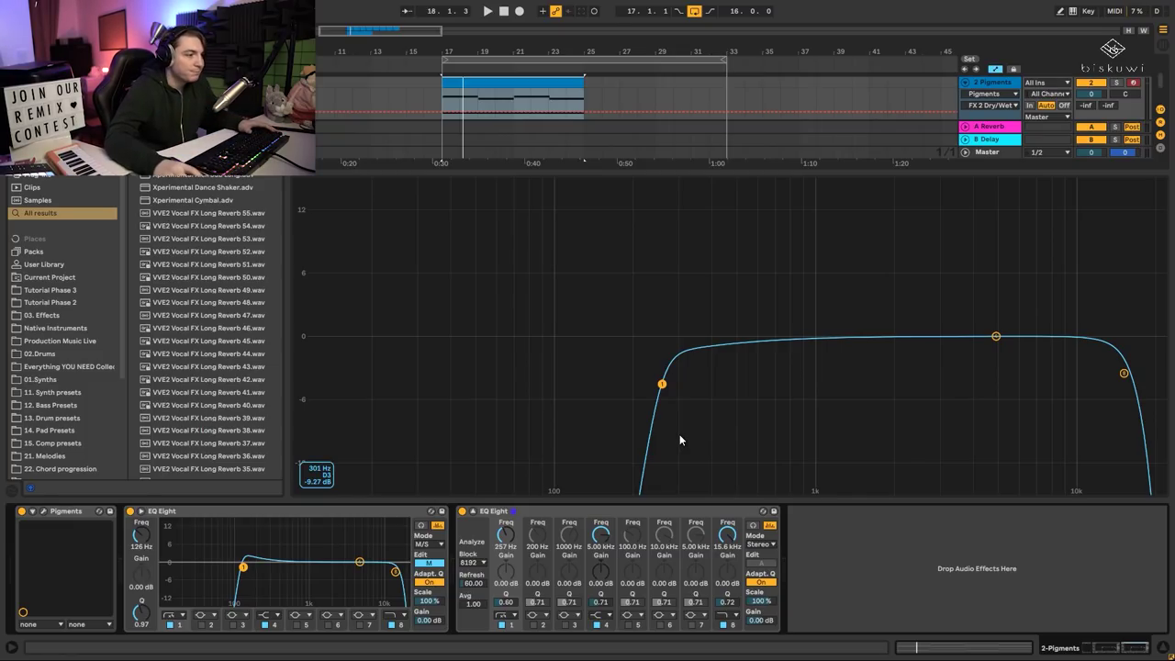
left_click(473, 511)
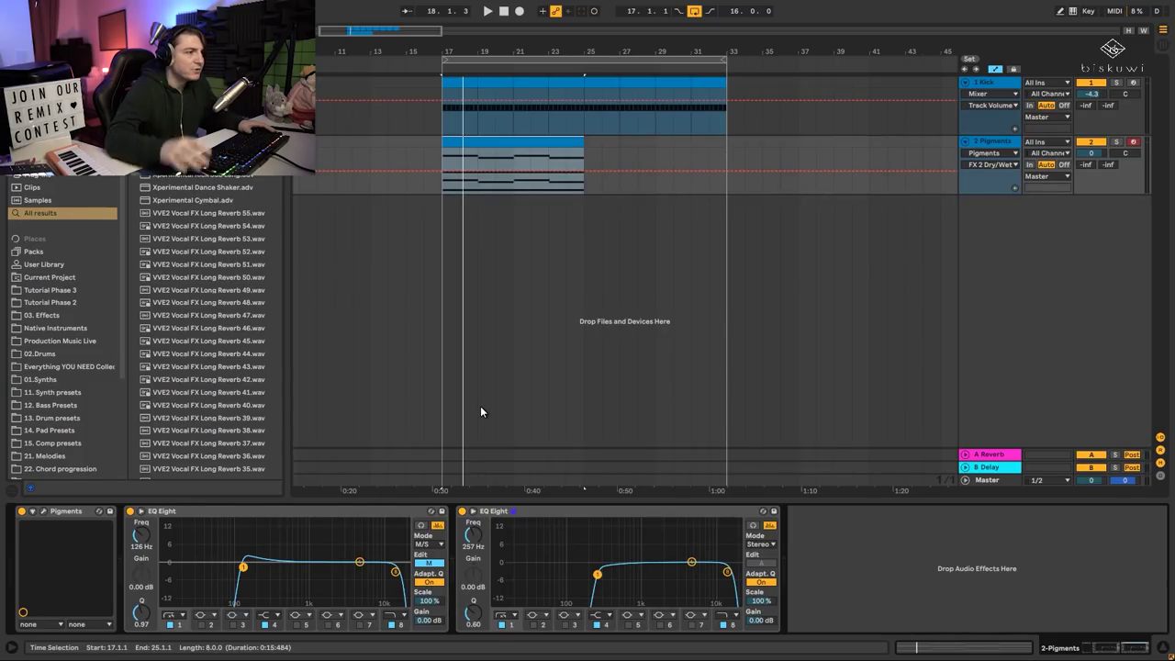
key("space")
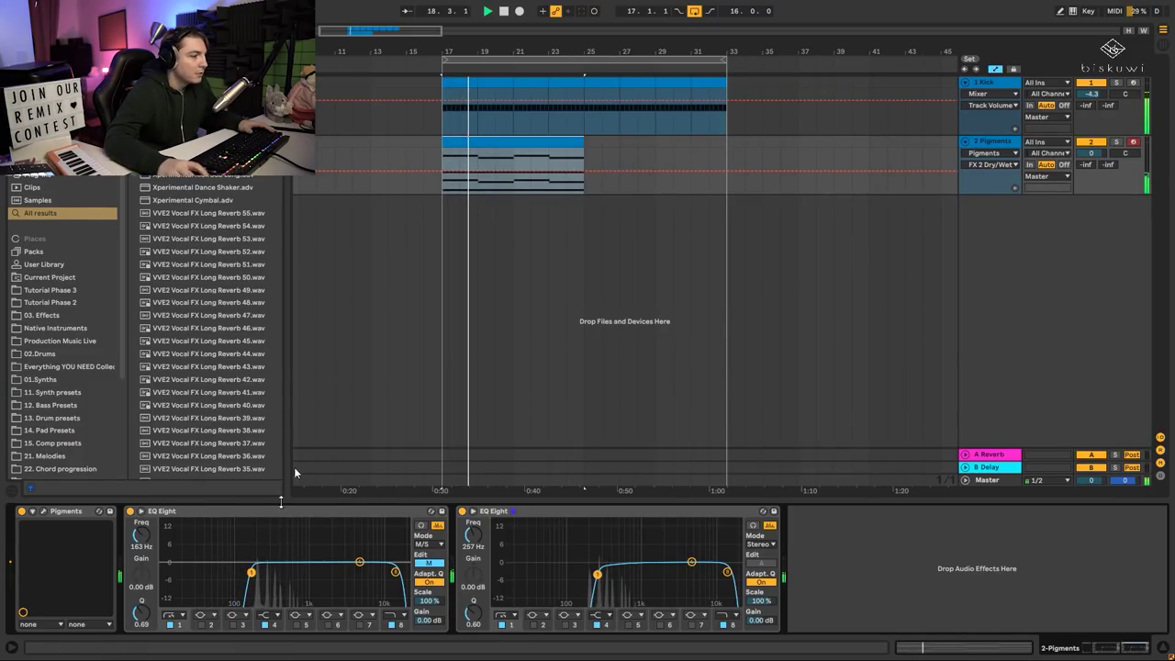
Adjust the Pigments Hall reverb's decay, stereo width and input high-pass frequency while the clip plays.
left_click(44, 511)
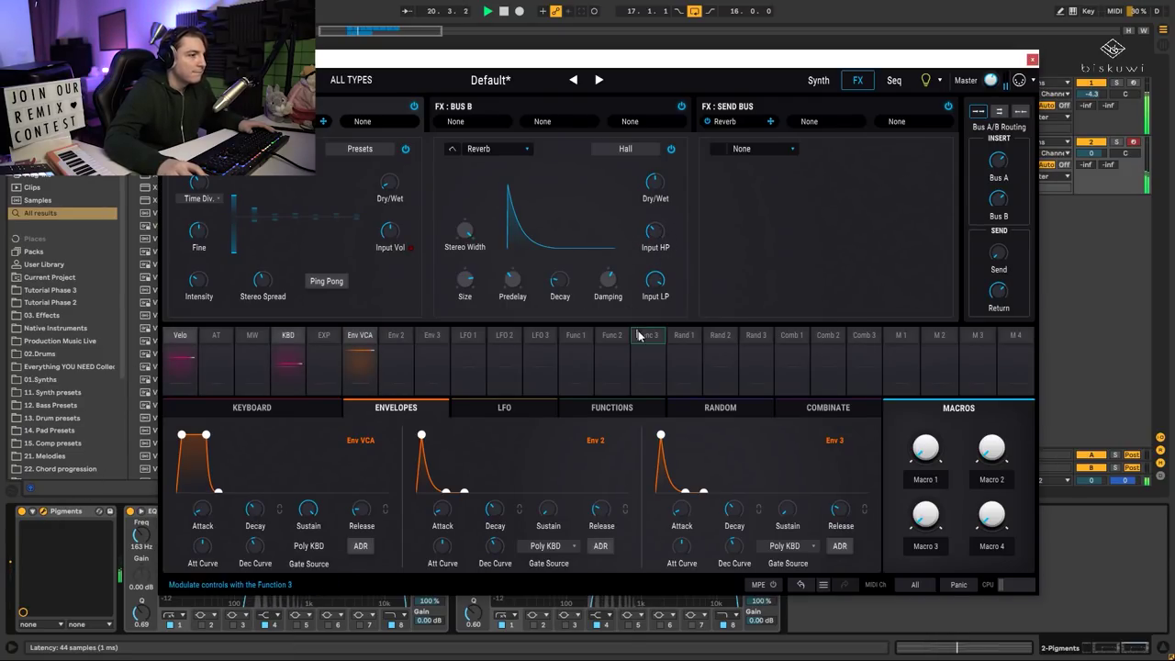
mouse_move(652, 235)
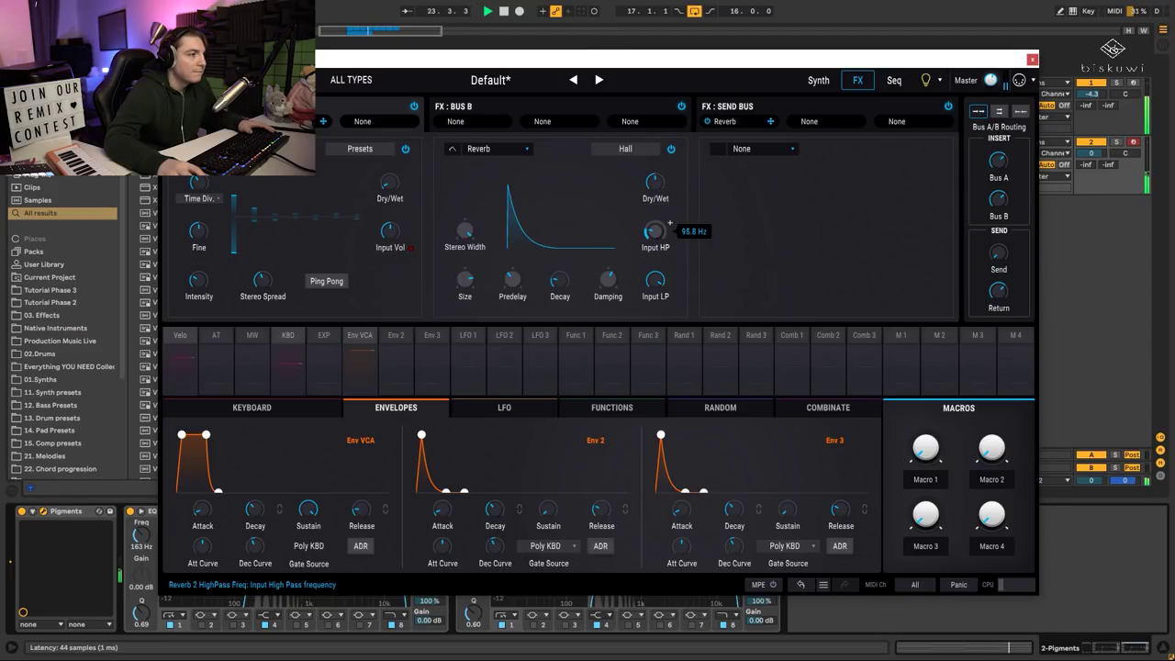
left_click_drag(556, 283, 557, 273)
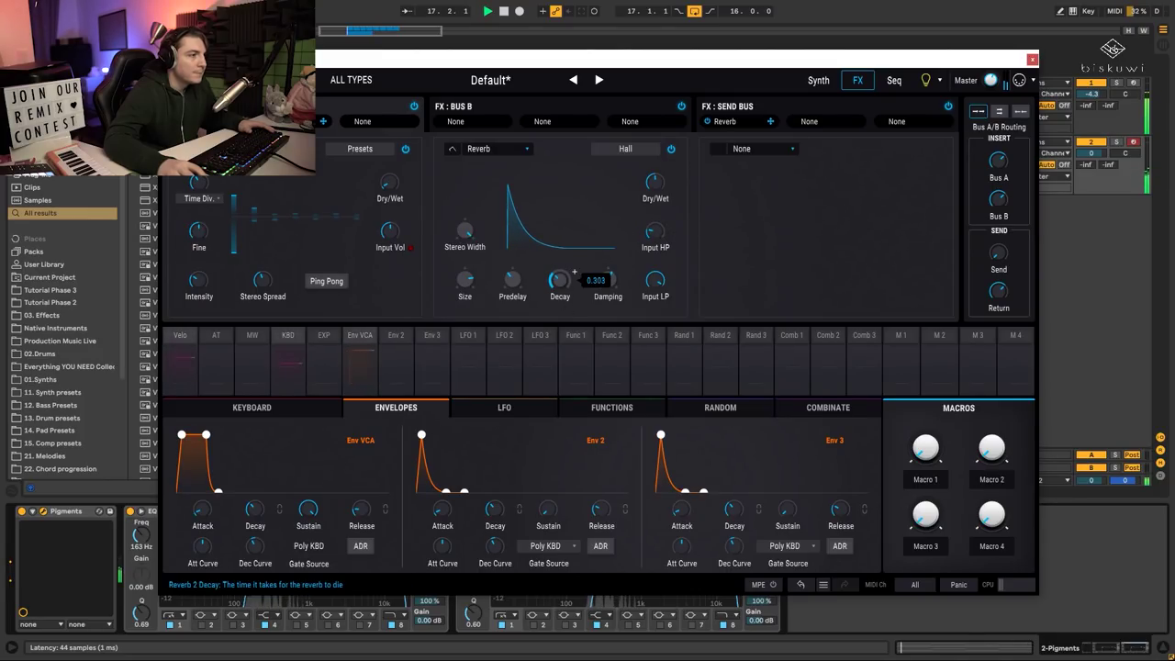
mouse_move(465, 231)
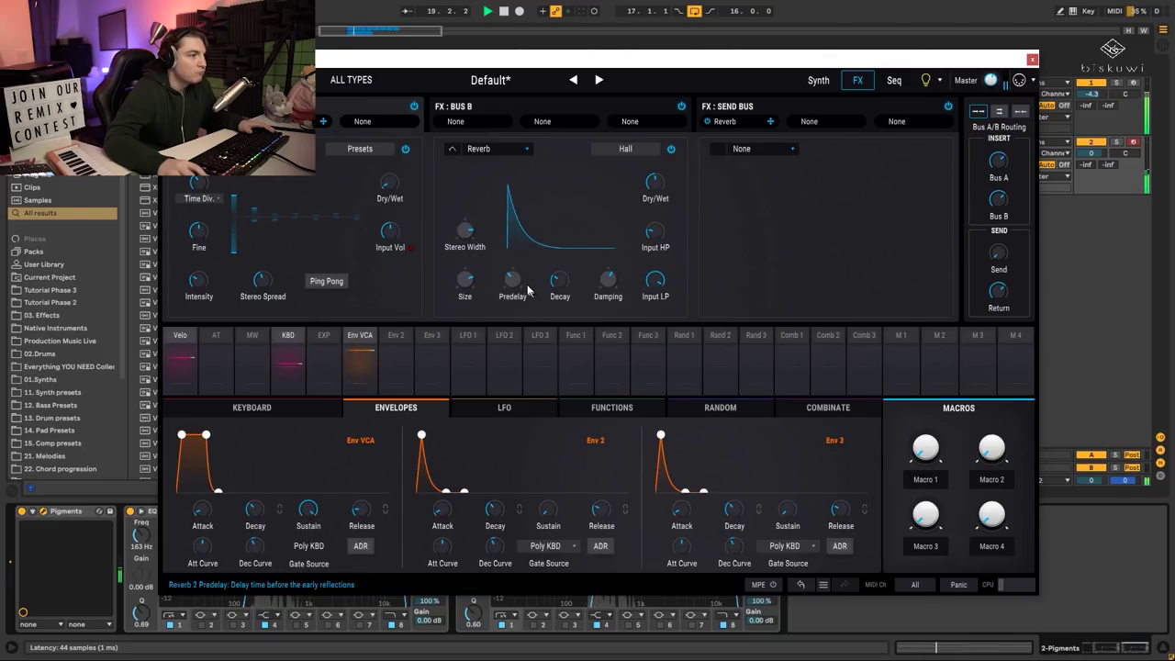
mouse_move(516, 282)
mouse_move(465, 279)
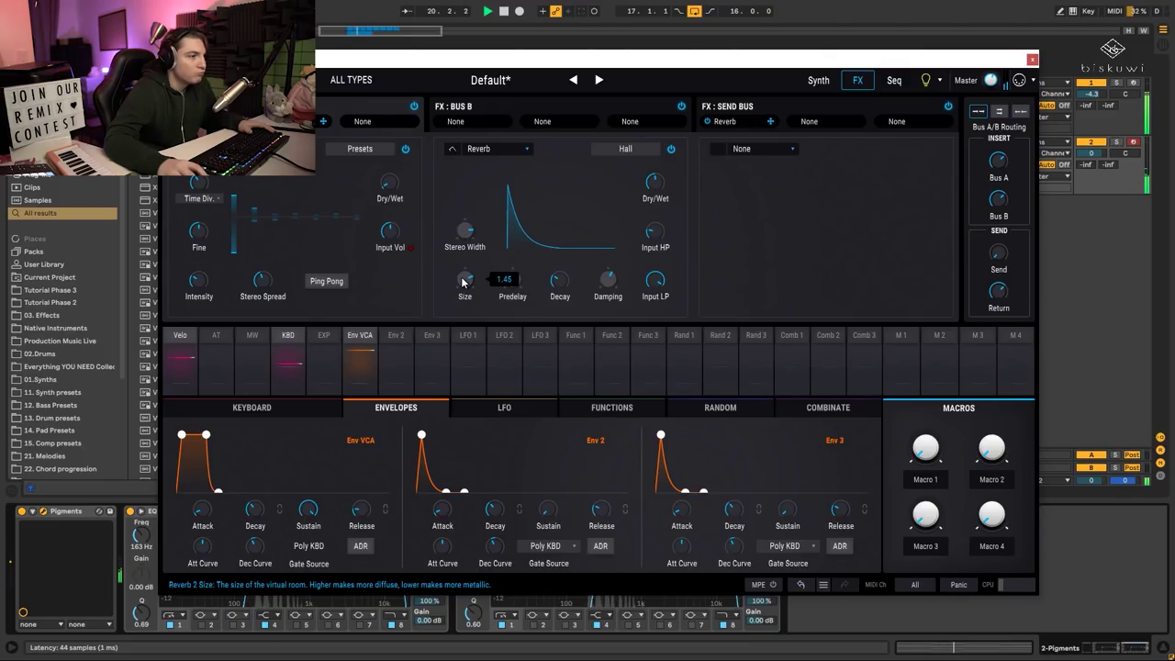
mouse_move(664, 273)
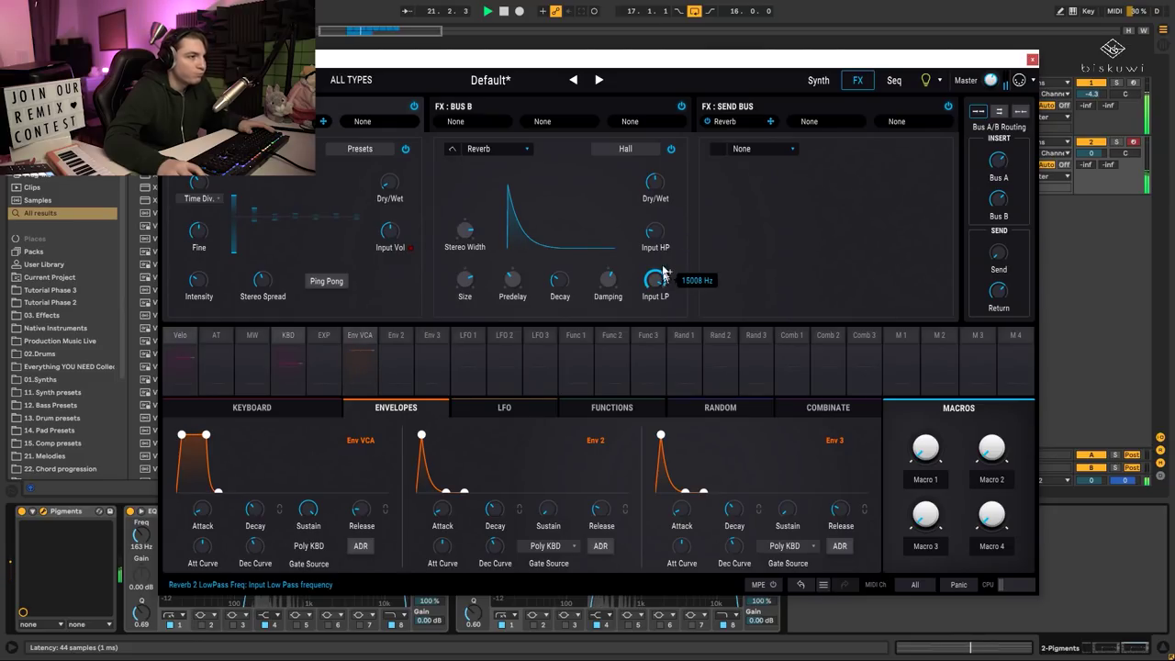
mouse_move(668, 174)
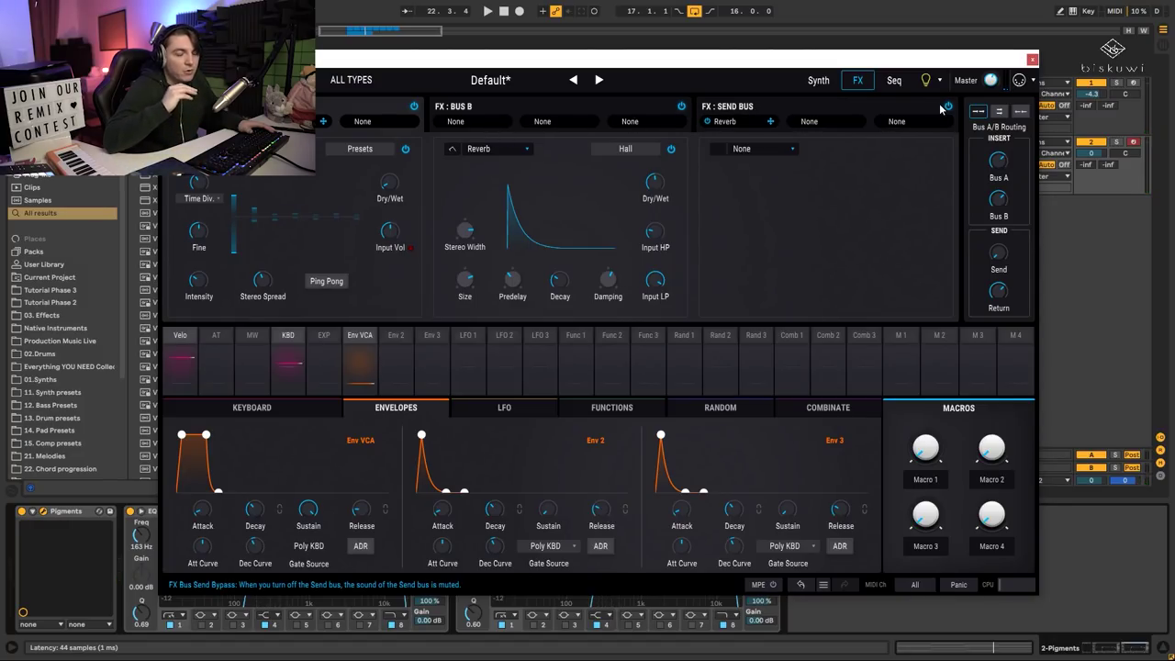
Load a Compressor into the Pigments FX 3 slot and lower its threshold while auditioning the clip.
left_click(788, 150)
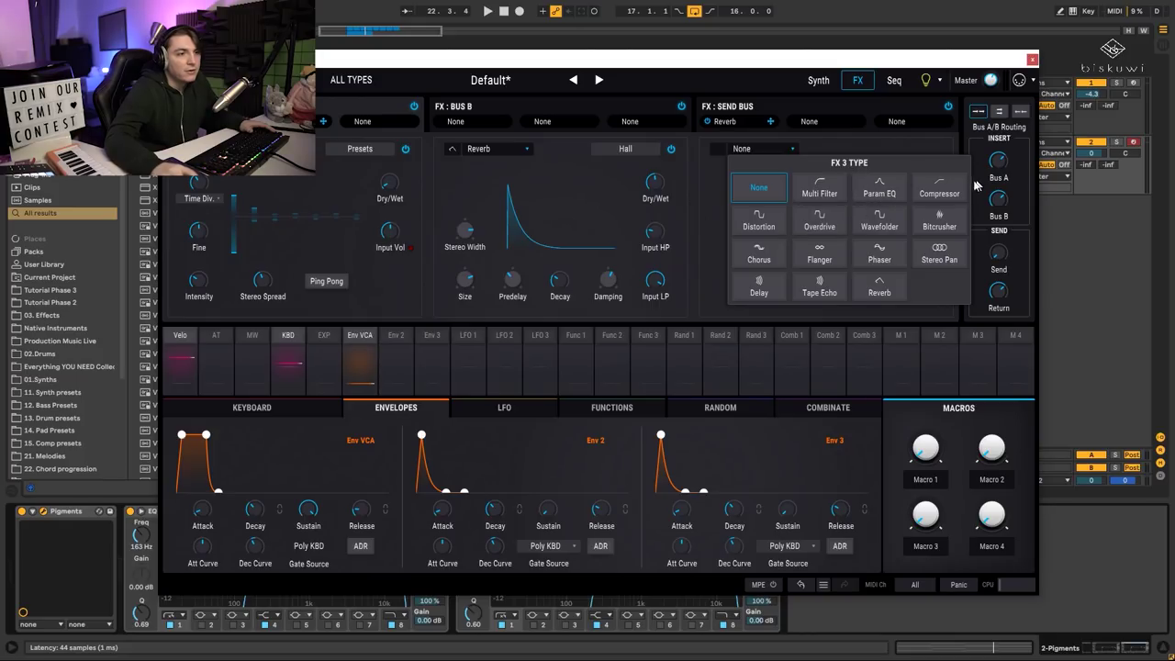
left_click(938, 188)
key("space")
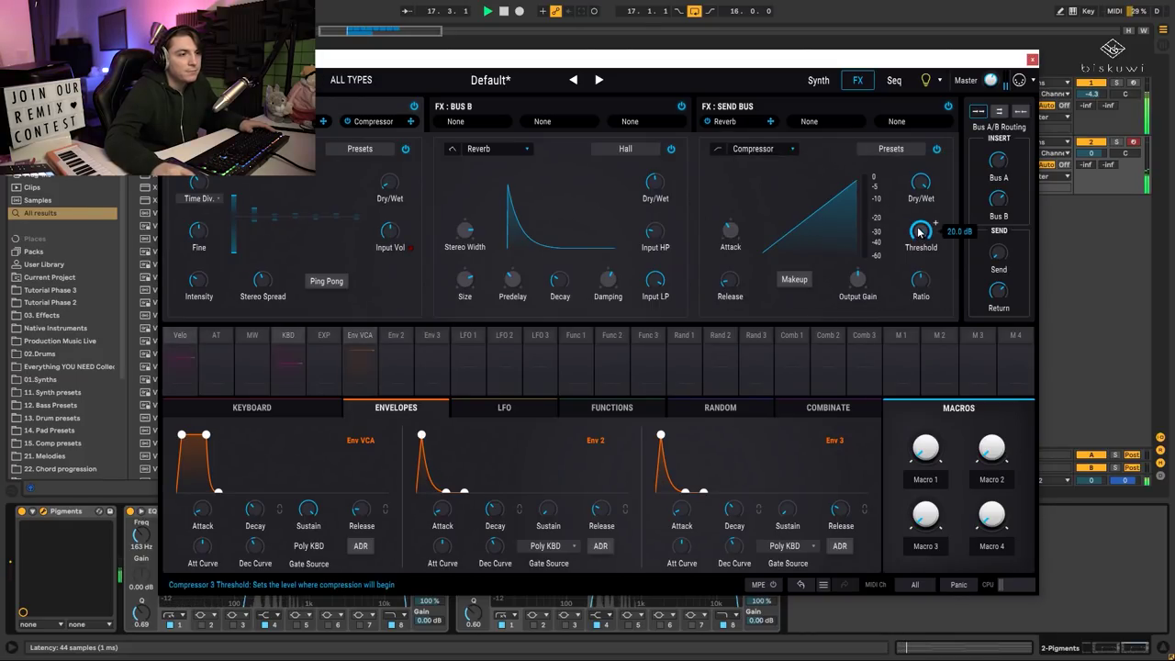
mouse_move(921, 231)
left_mouse_down()
mouse_move(921, 253)
mouse_move(936, 220)
left_mouse_up()
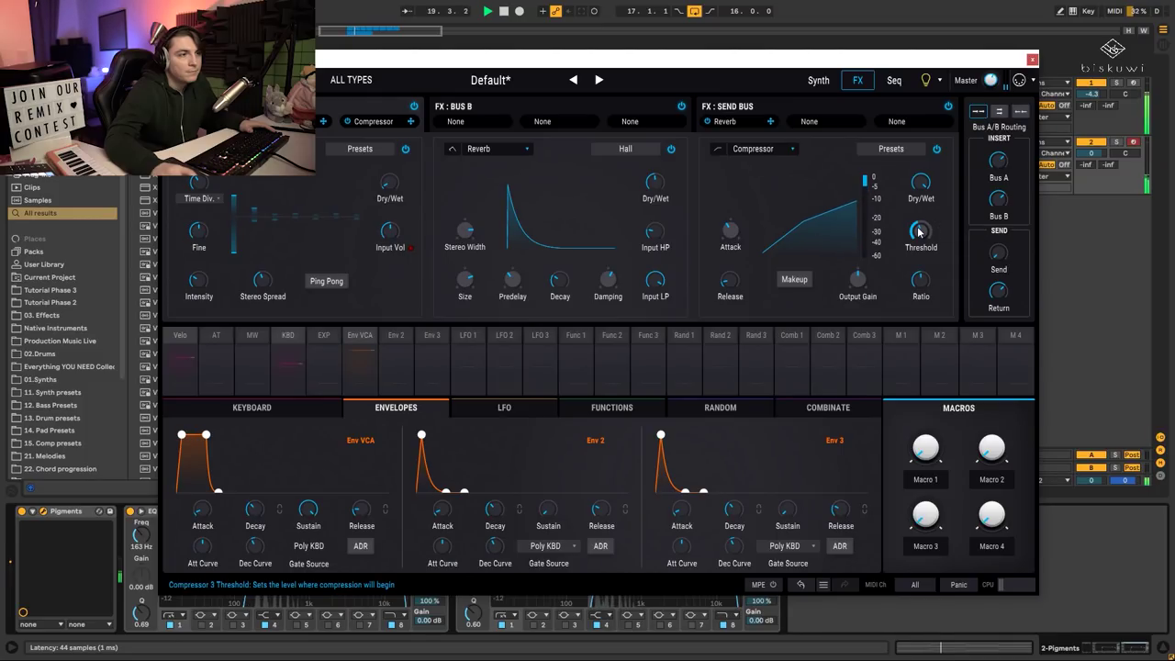
Compare the FX 3 Compressor bypassed and active during playback, readjusting its threshold and checking its attack and release.
left_click(937, 150)
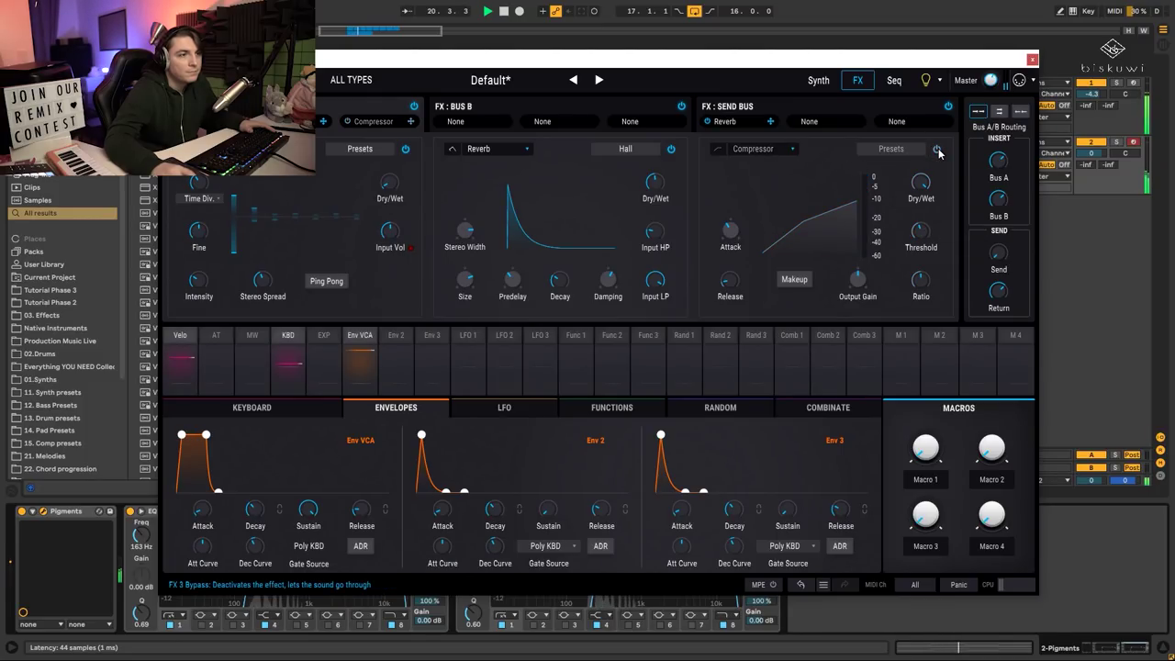
left_click(937, 149)
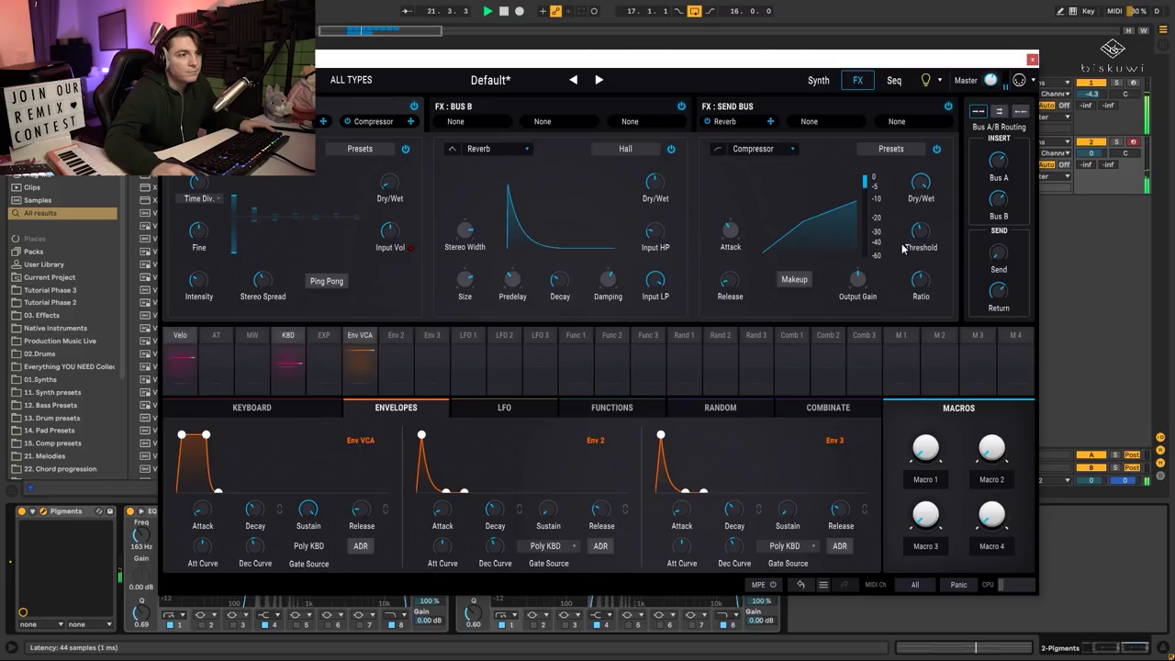
left_click_drag(929, 233, 929, 230)
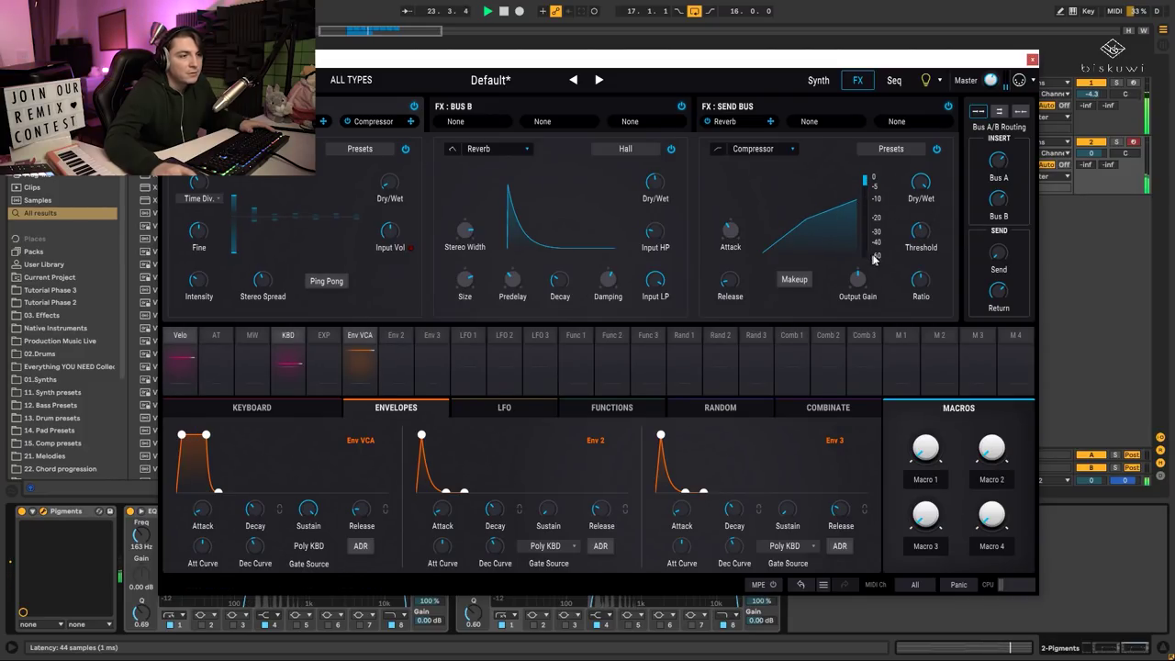
mouse_move(731, 289)
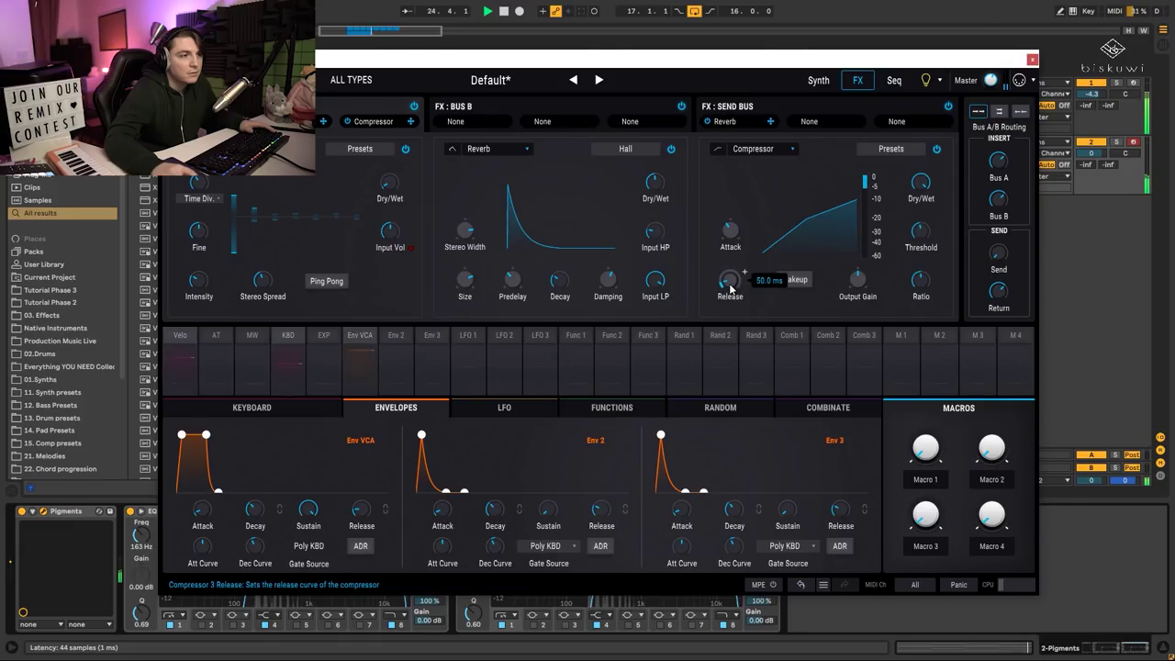
mouse_move(730, 229)
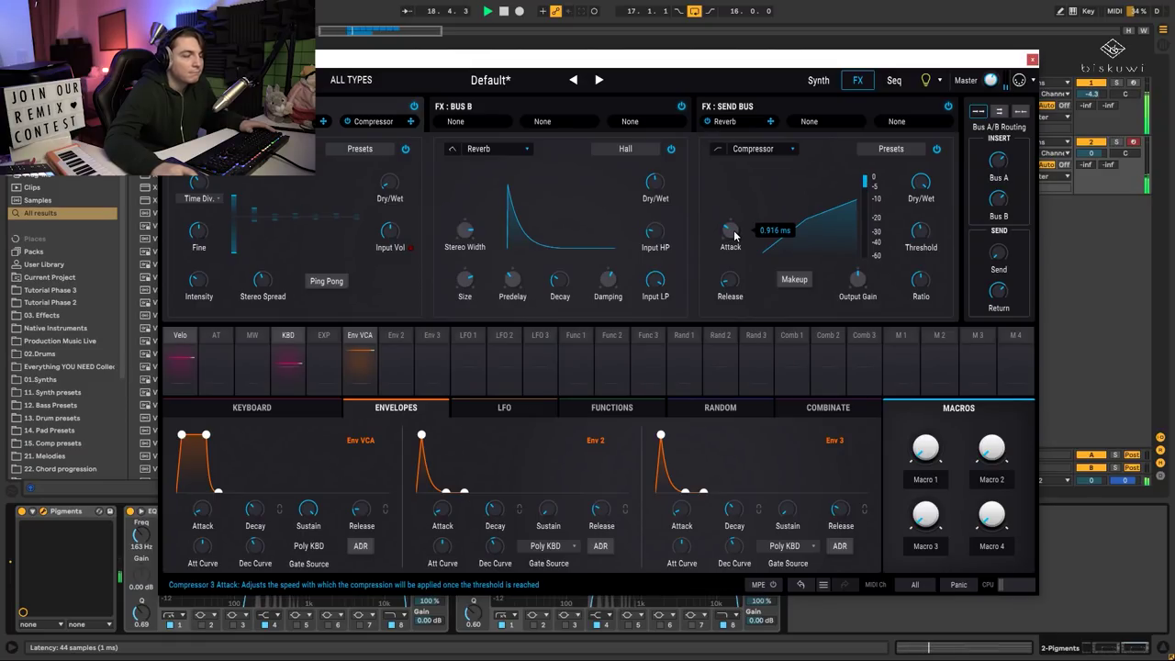
key("space")
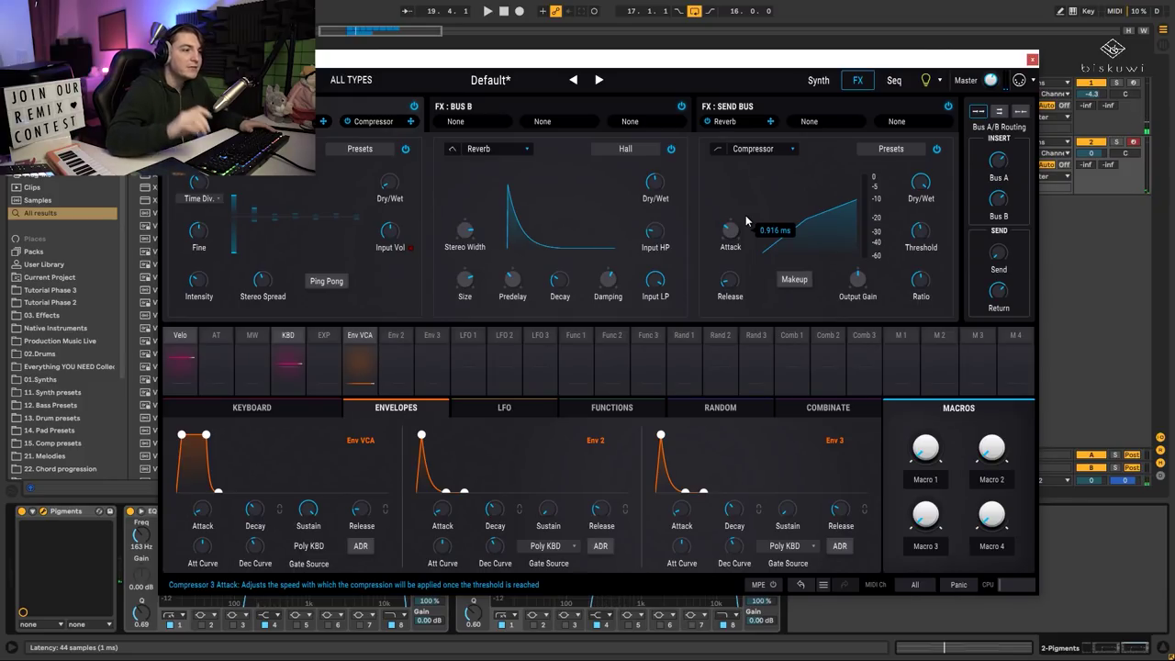
Load a Stereo Pan into the first Bus B effect slot, lower its amount and set its rate to 1/4 while auditioning.
left_click(494, 105)
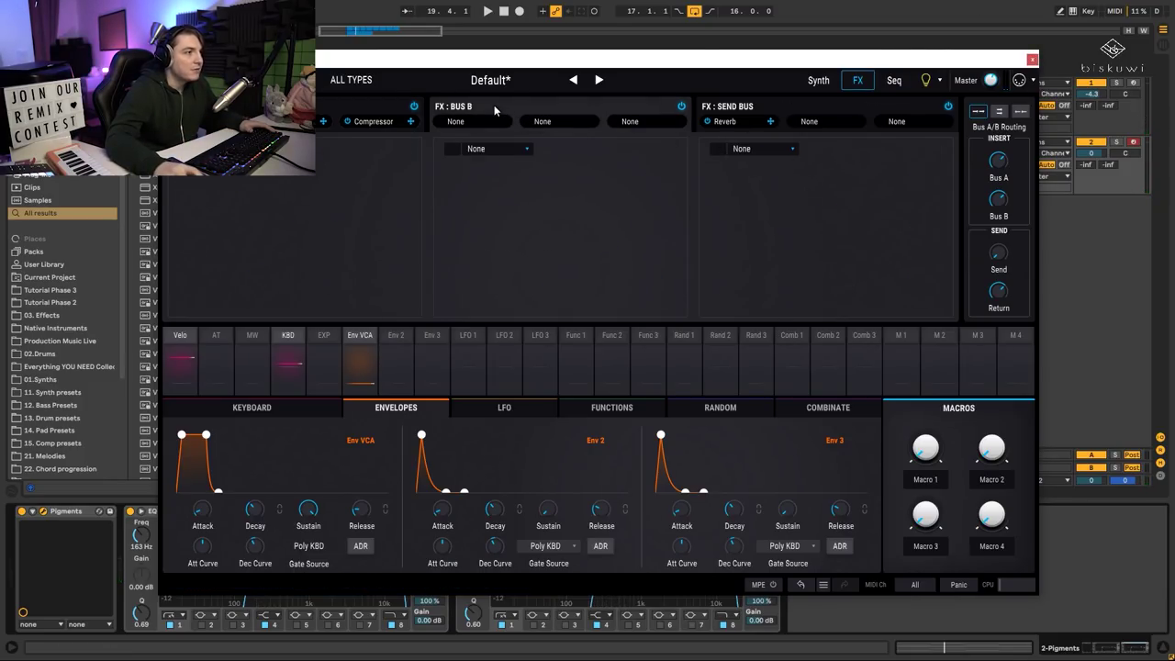
left_click(230, 149)
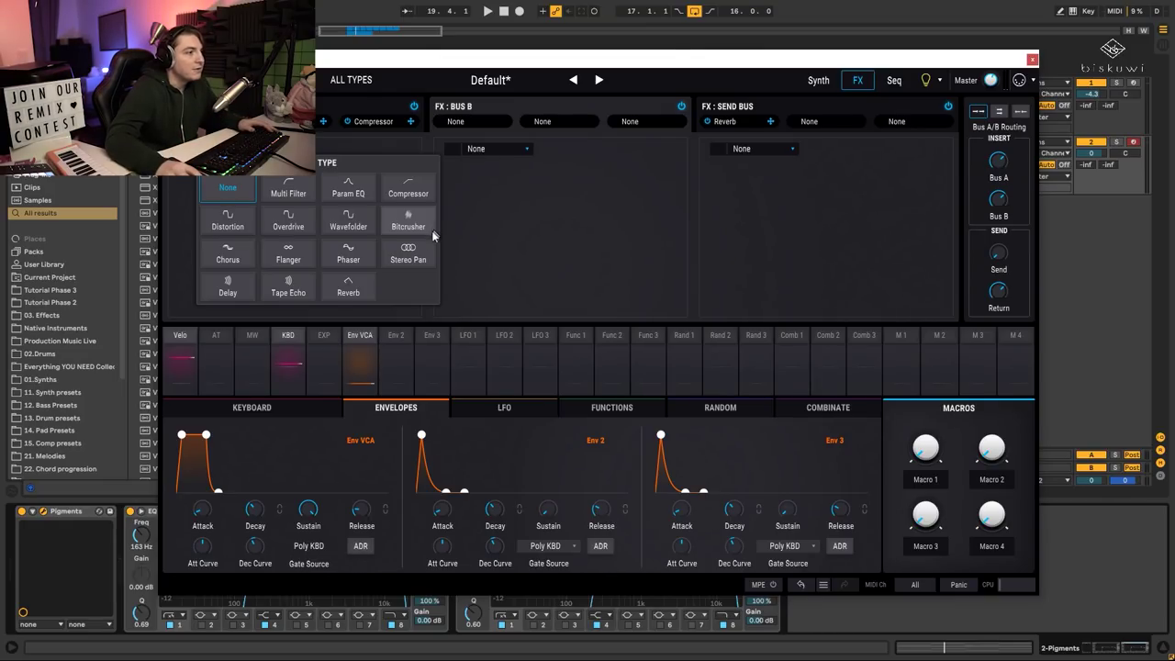
left_click(413, 256)
key("space")
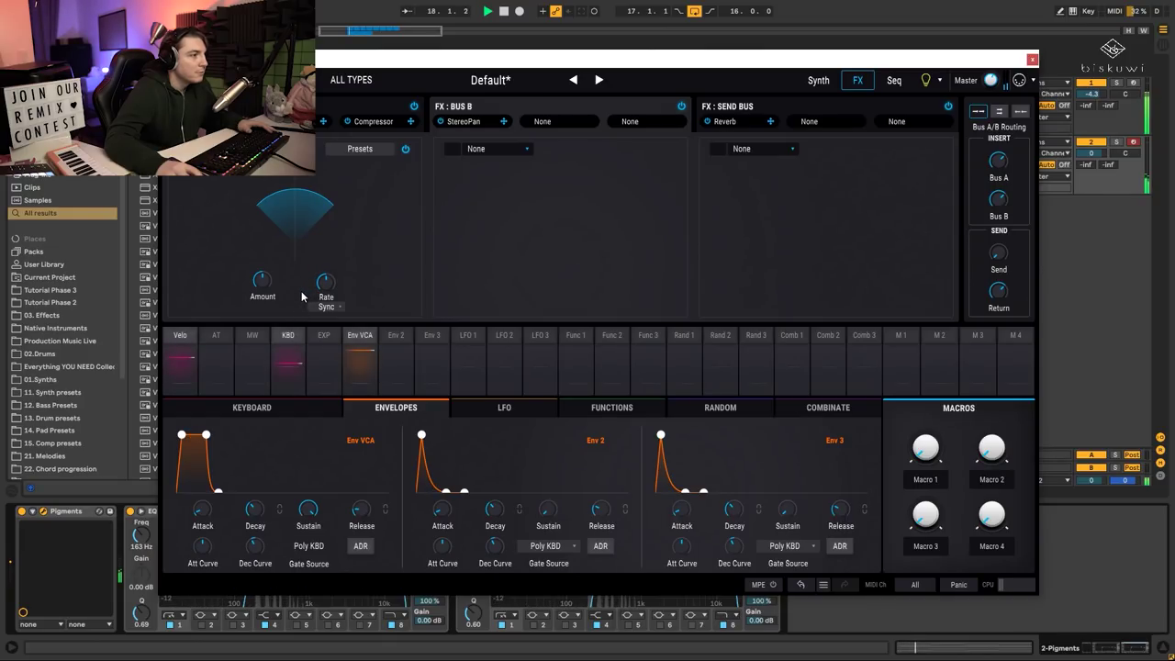
left_click_drag(261, 280, 277, 273)
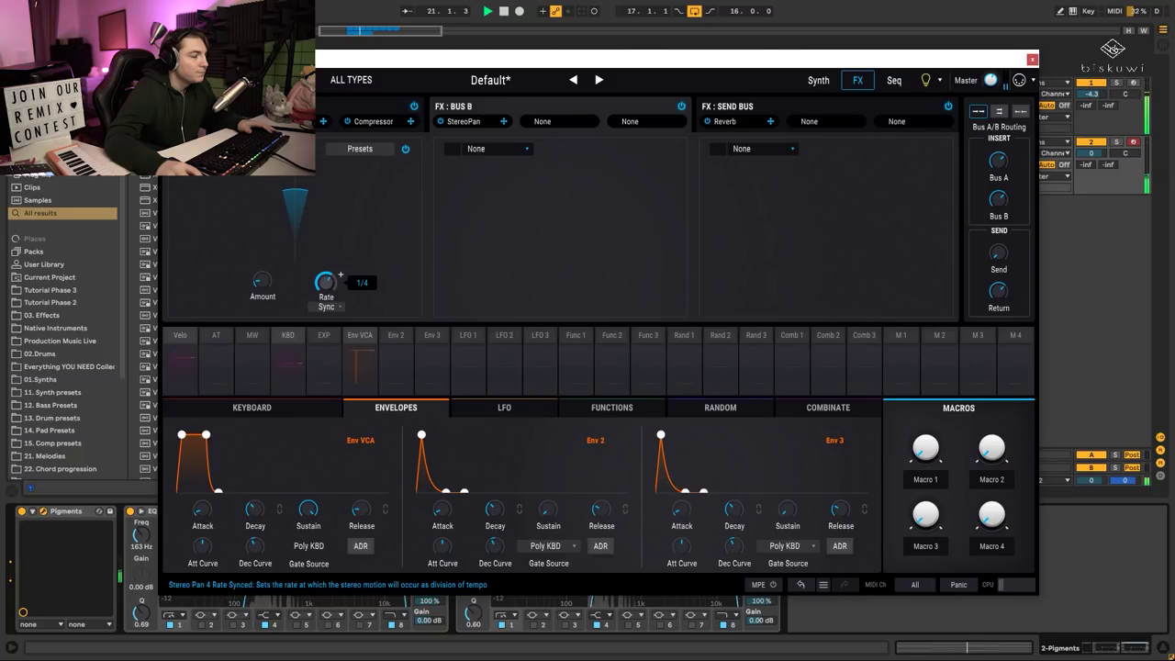
mouse_move(262, 280)
left_mouse_down()
mouse_move(277, 272)
mouse_move(277, 294)
left_mouse_up()
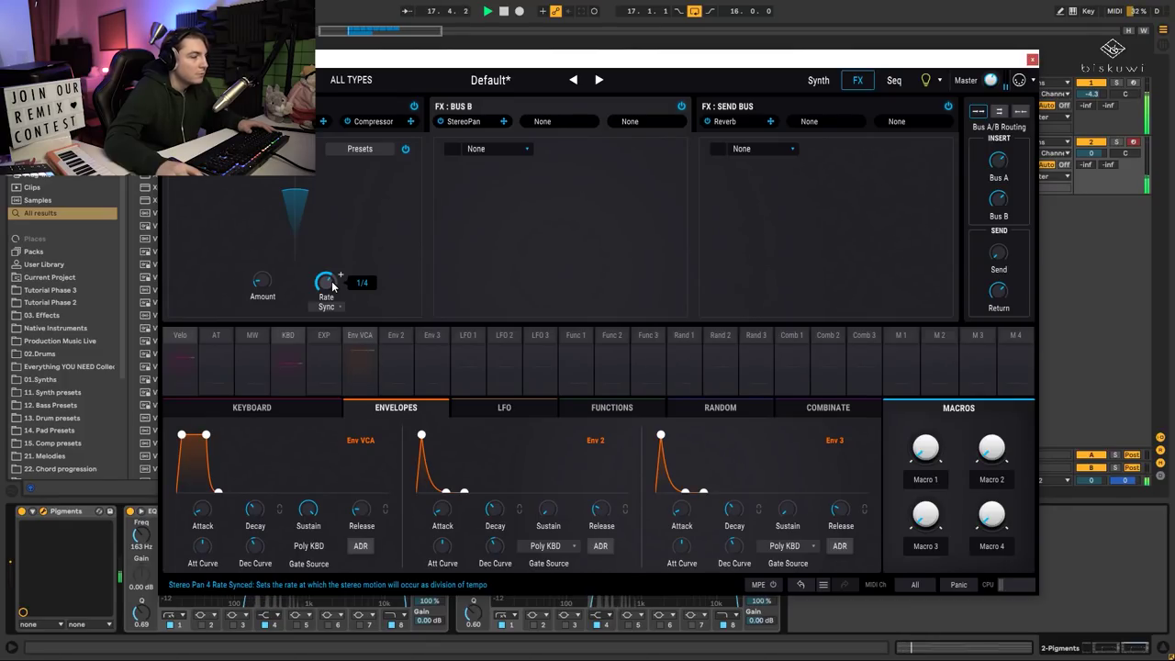
Switch the Stereo Pan rate type to Sync Dotted, set the rate to 1/2 dotted, and fine-tune the amount during playback.
left_click(329, 307)
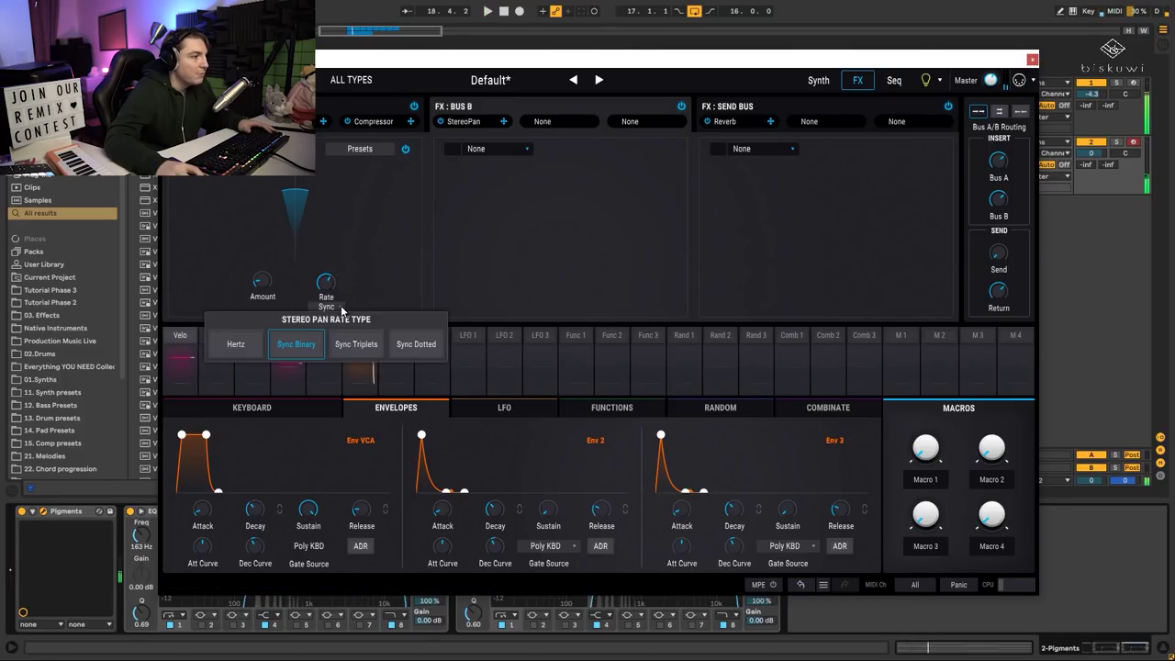
left_click(415, 345)
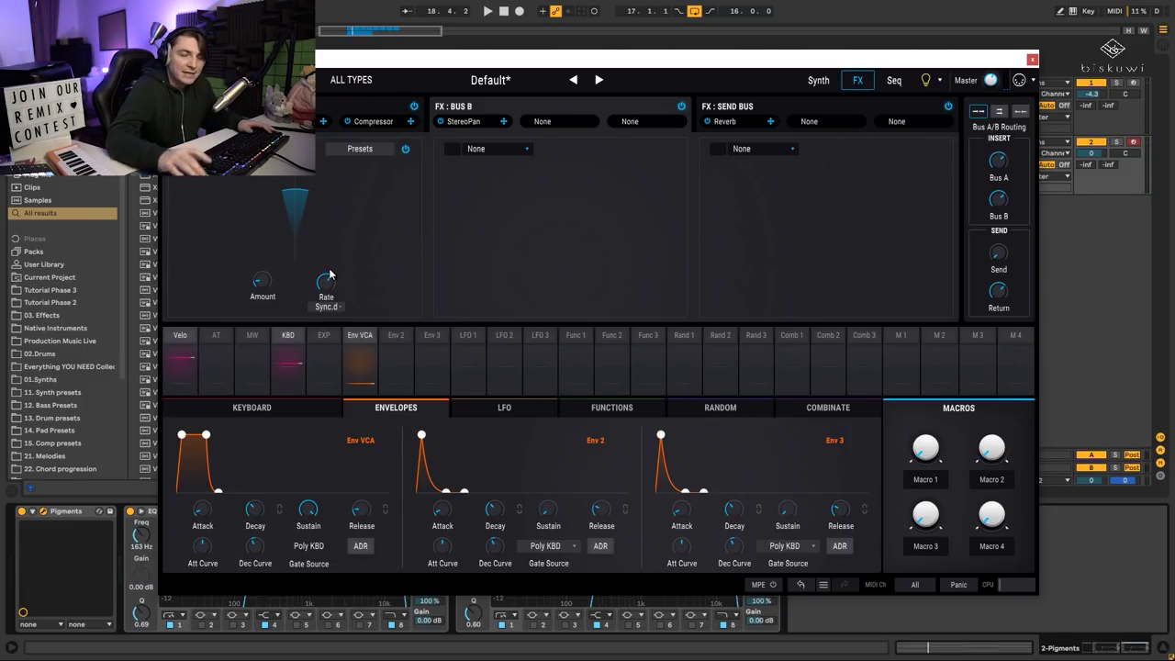
key("space")
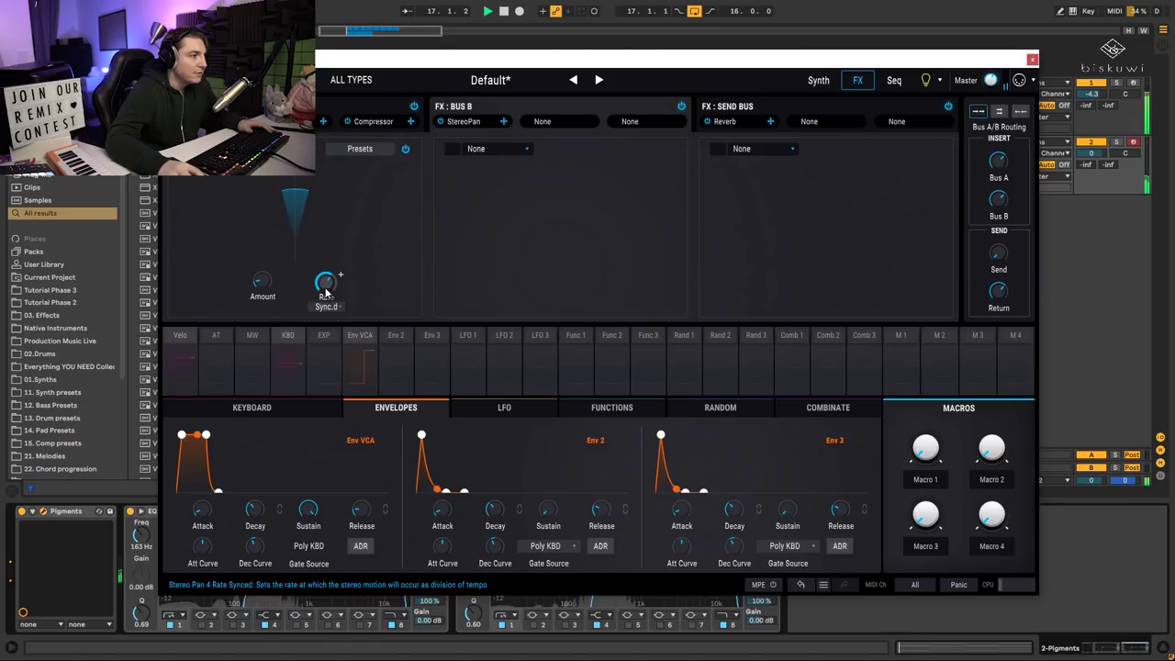
left_click_drag(326, 287, 326, 283)
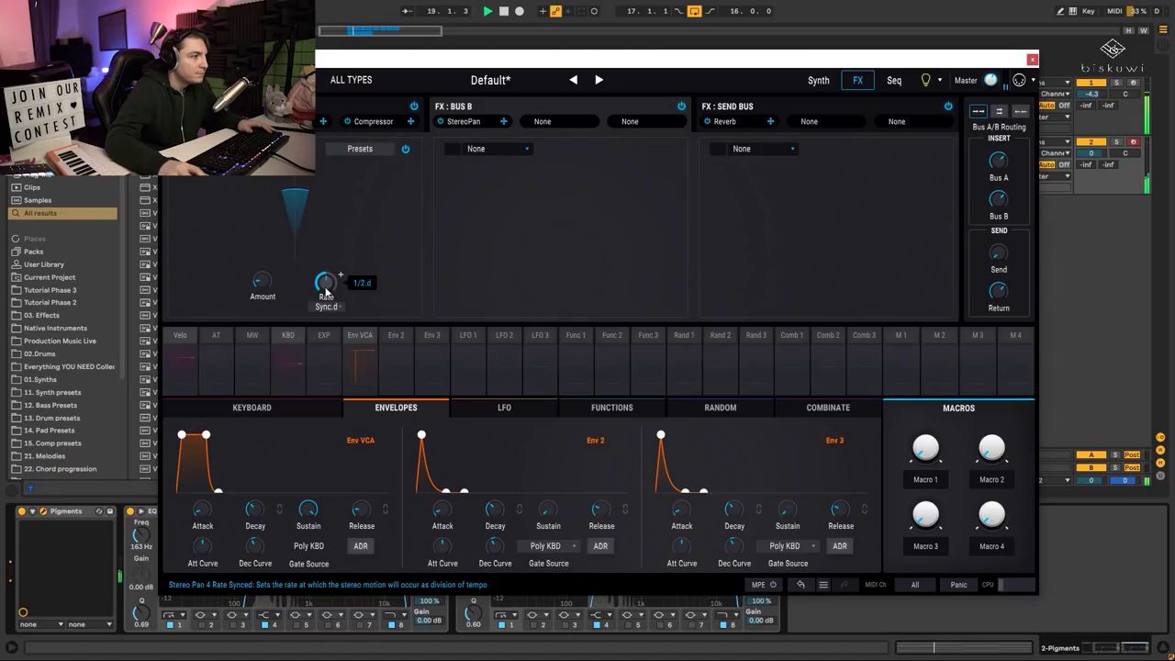
left_click_drag(262, 281, 276, 273)
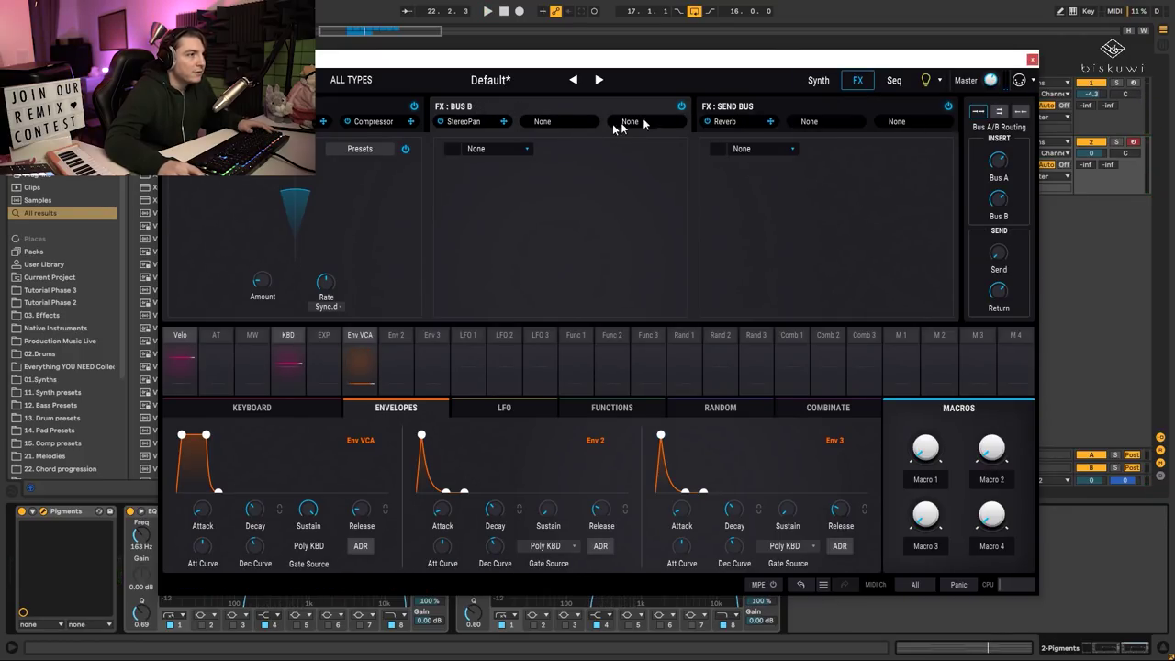
Try an Overdrive in the second Bus B effect slot, auditioning different drive amounts.
left_click(503, 147)
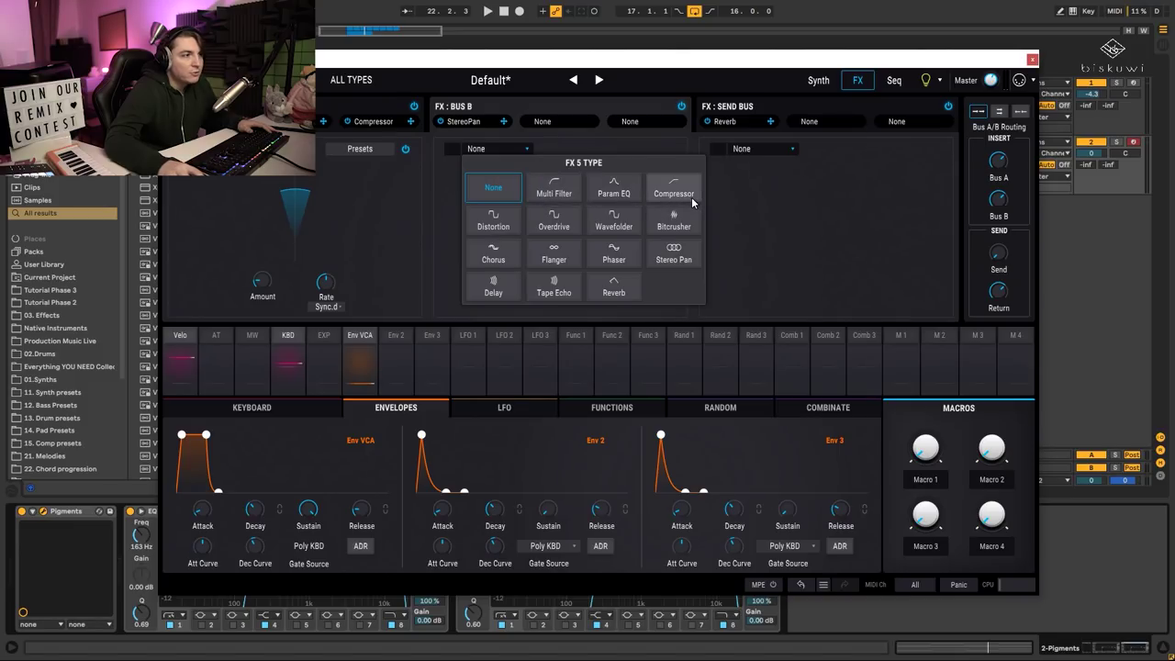
left_click(553, 221)
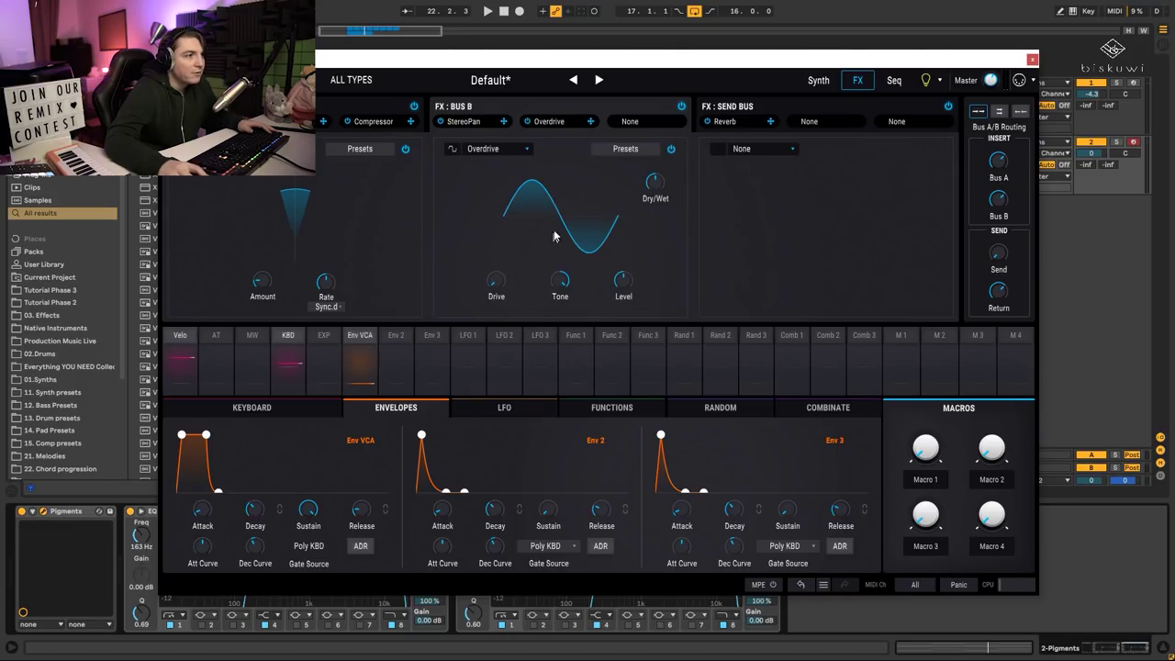
left_click_drag(501, 282, 501, 264)
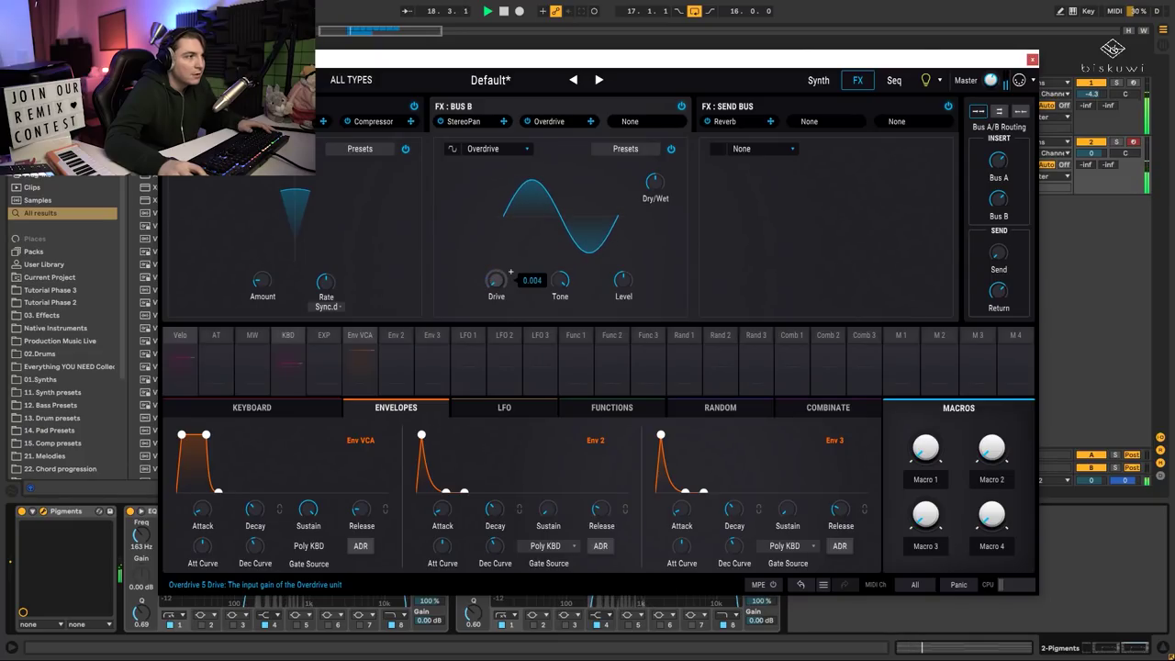
Replace the Overdrive with a Phaser, set its frequency to about 150 Hz, lower its Dry/Wet, bypass it, and close the synth window.
left_click(484, 149)
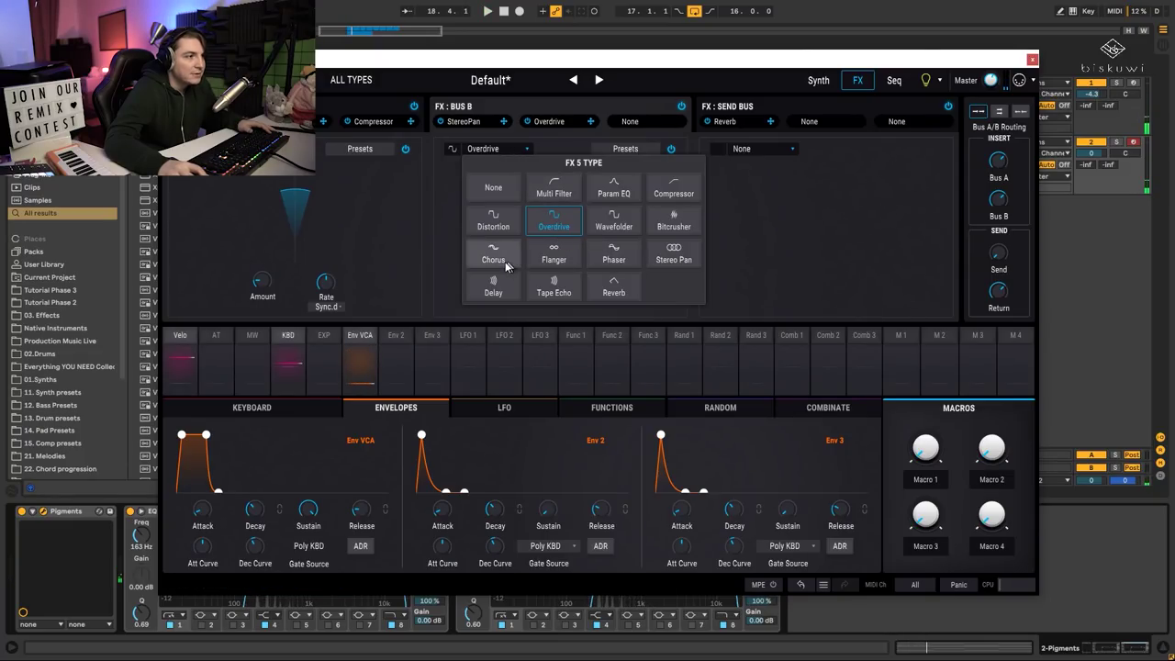
left_click(613, 253)
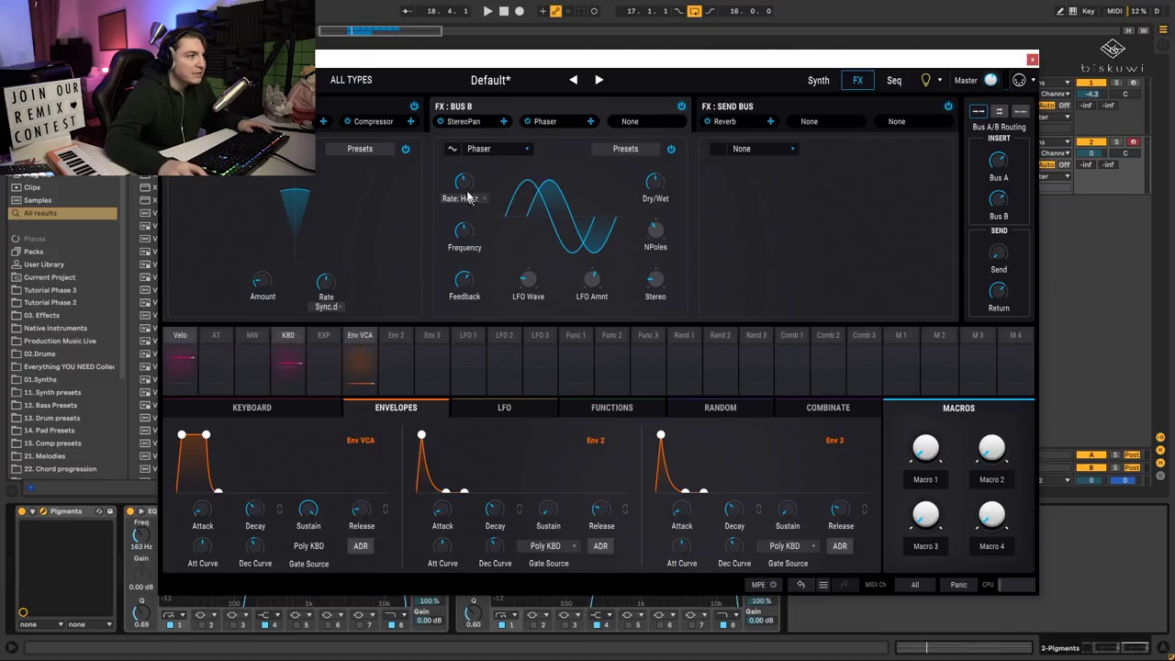
key("space")
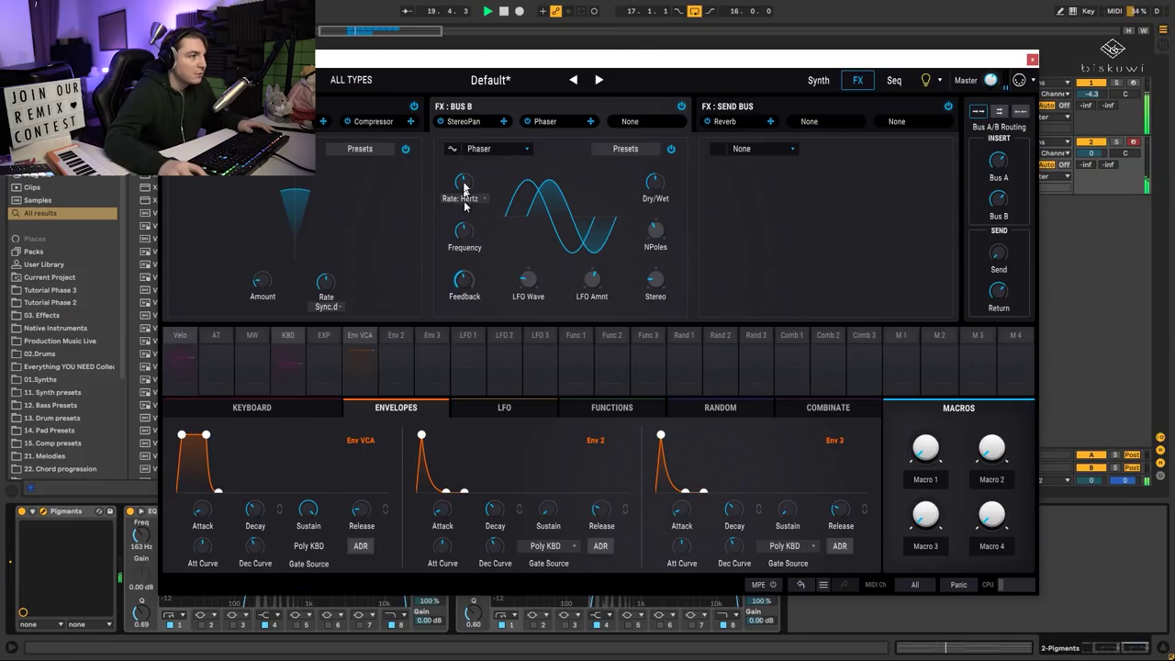
left_click_drag(465, 232, 464, 275)
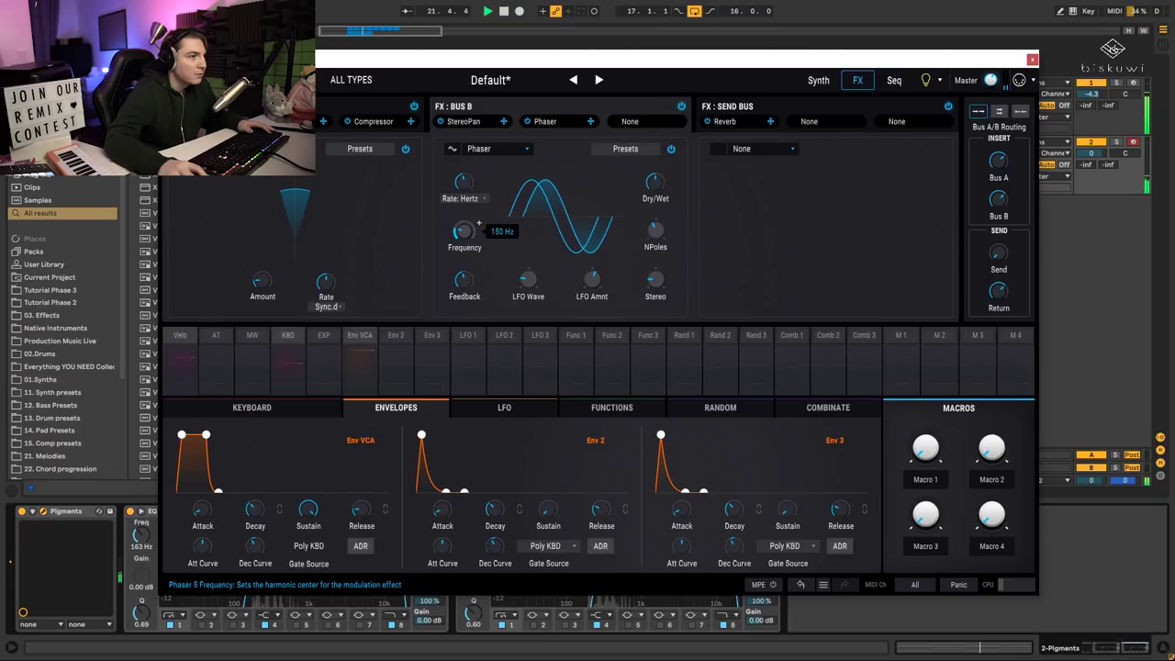
mouse_move(669, 174)
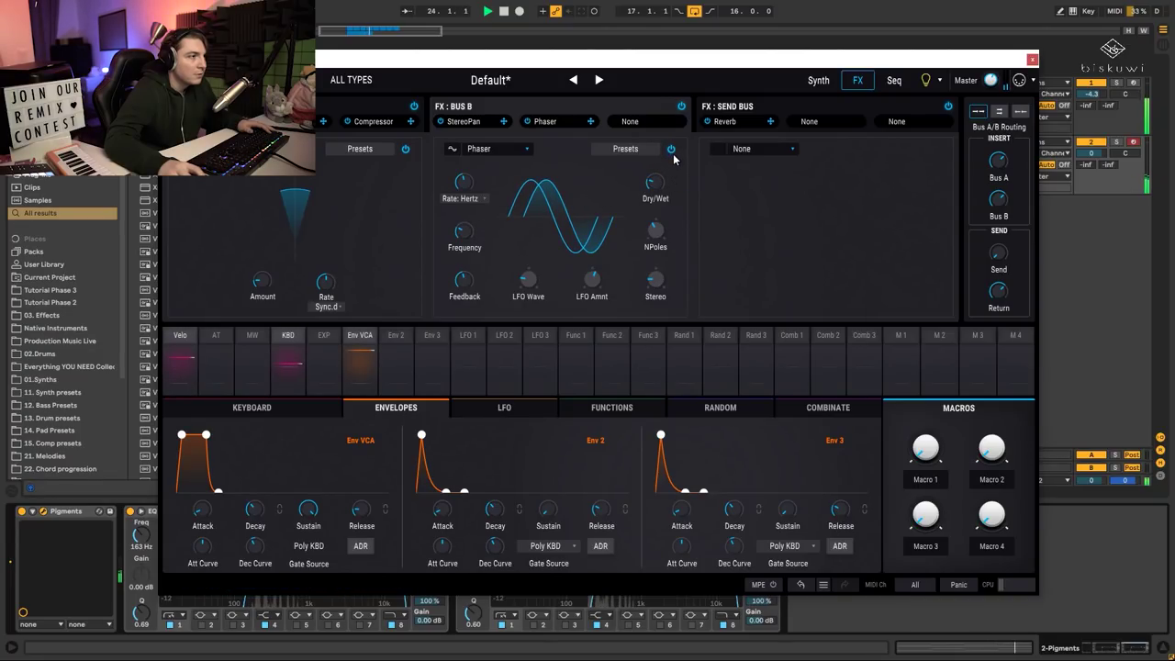
left_click(671, 150)
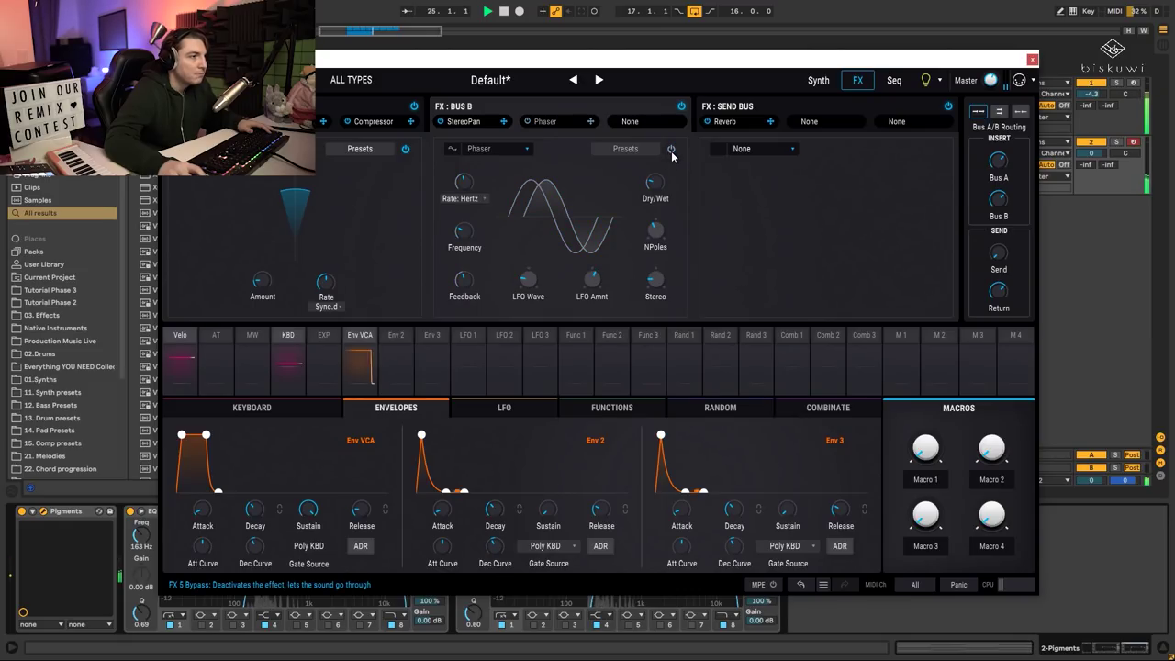
left_click(1032, 59)
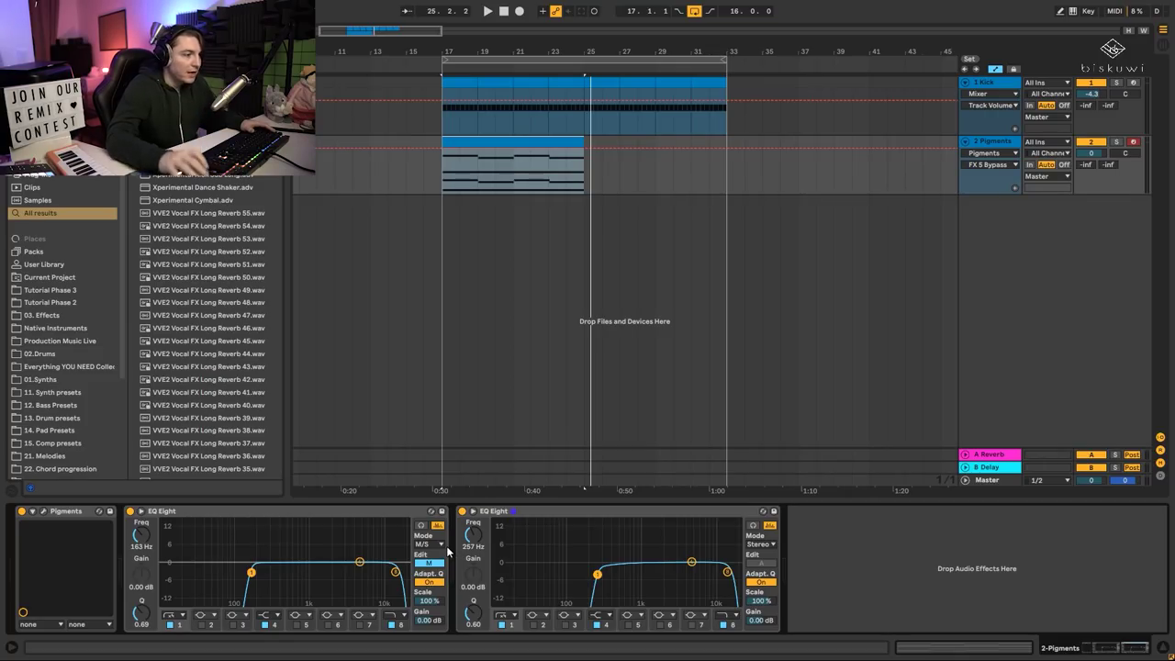
Switch the mid/side EQ Eight to side editing, move it after the stereo EQ Eight, and start playback.
left_click(428, 562)
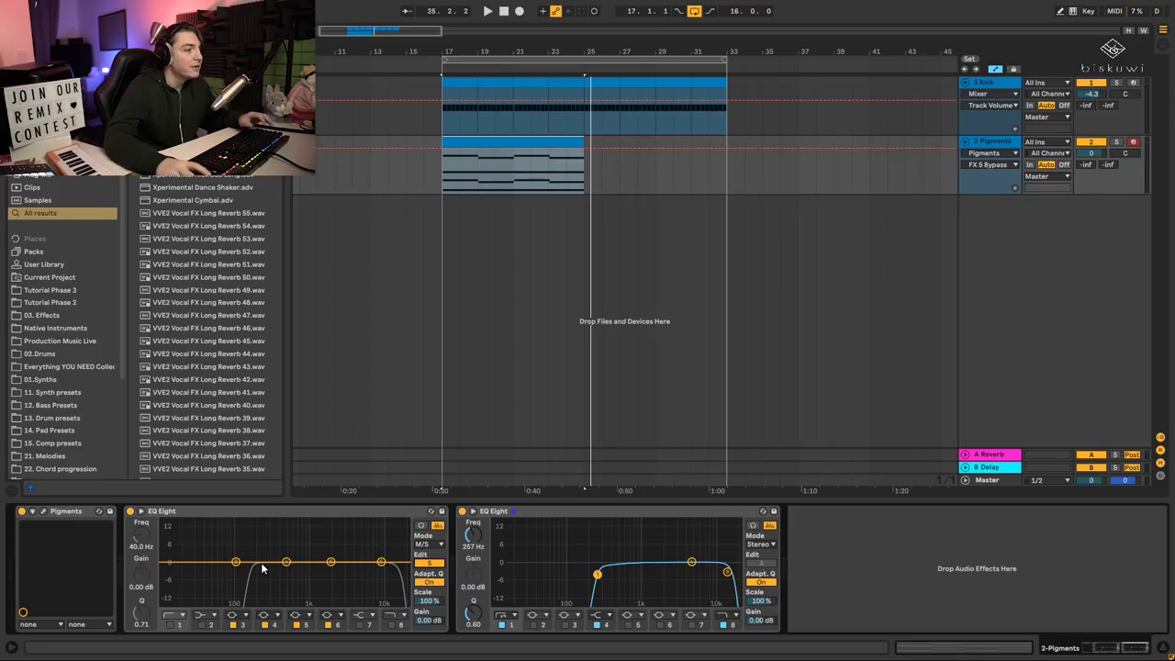
left_click_drag(316, 511, 799, 537)
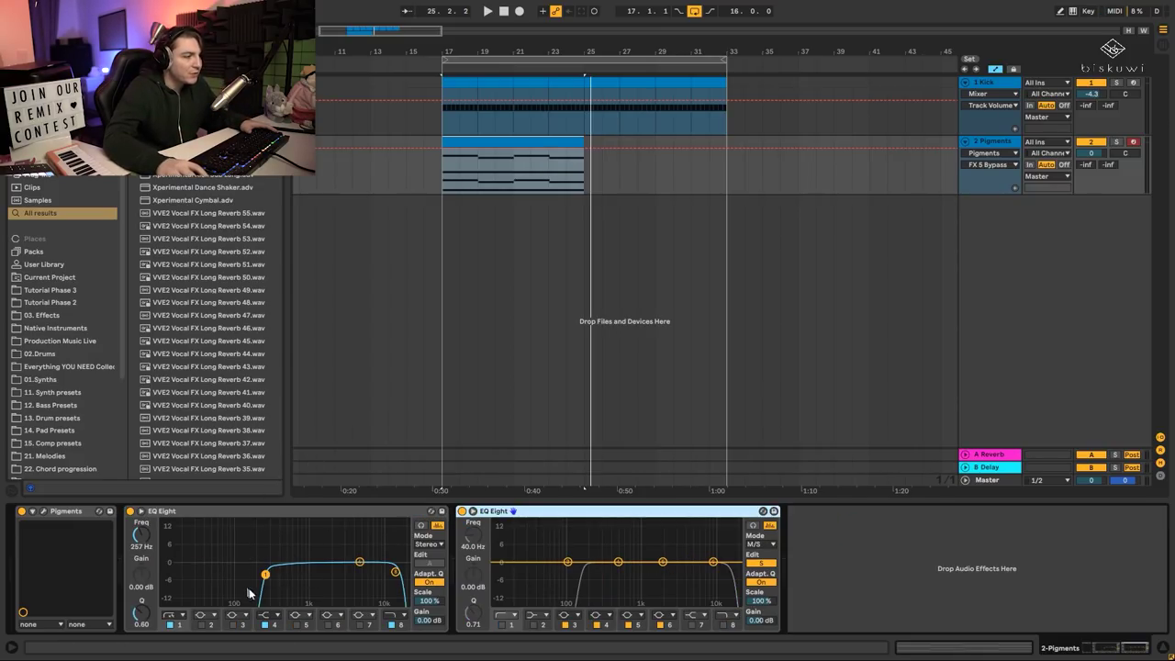
key("space")
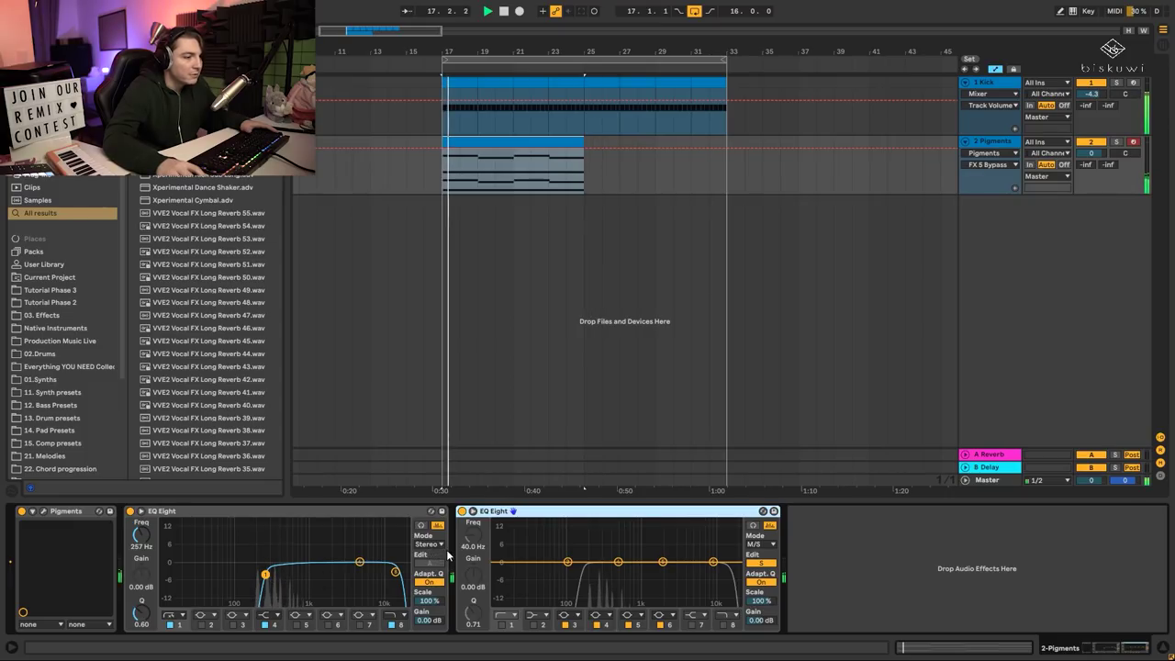
On the side channel of the second EQ Eight, enable band 1 as a low cut at 297 Hz.
left_click(764, 552)
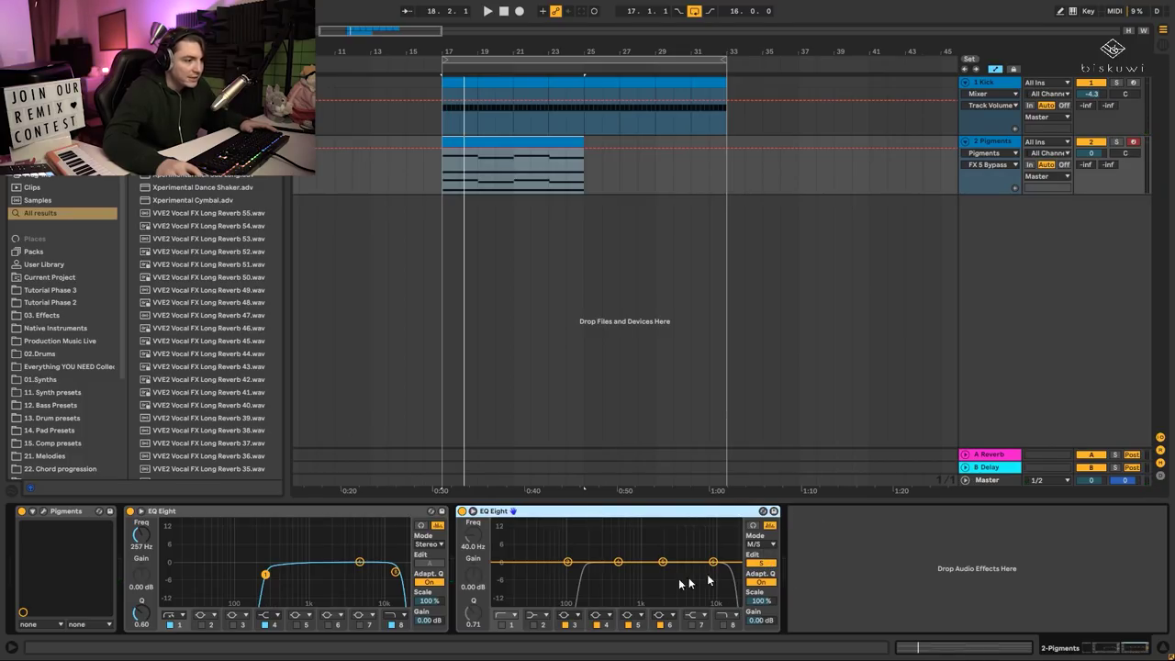
left_click(504, 624)
left_click(510, 615)
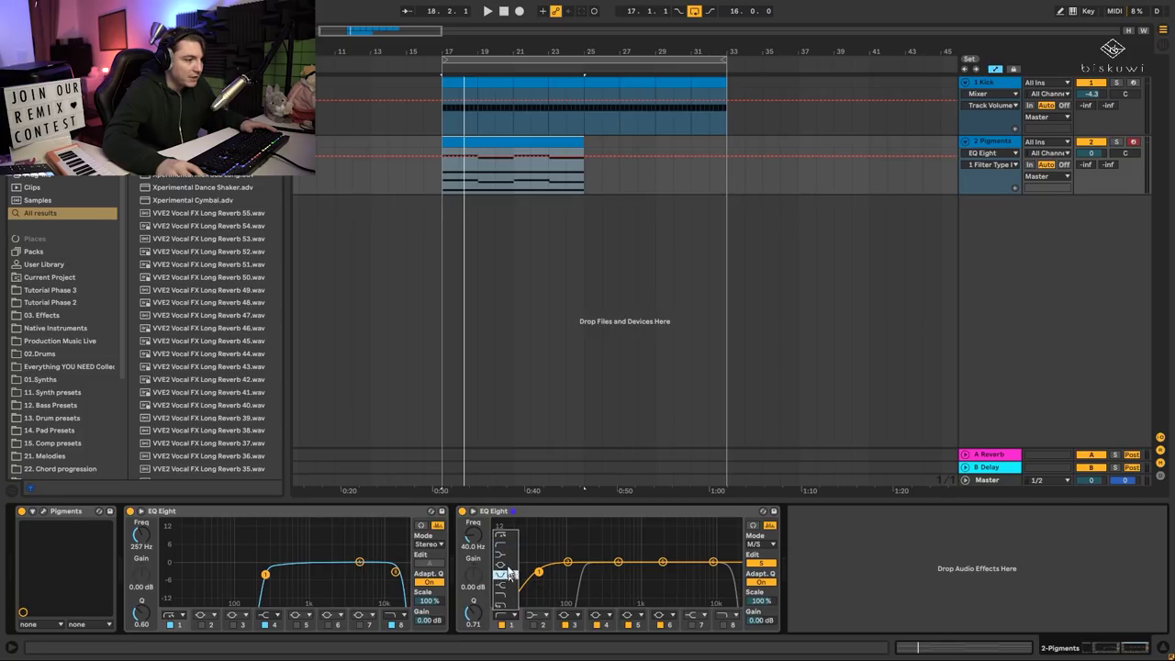
left_click(506, 546)
key("space")
left_click_drag(539, 571, 602, 574)
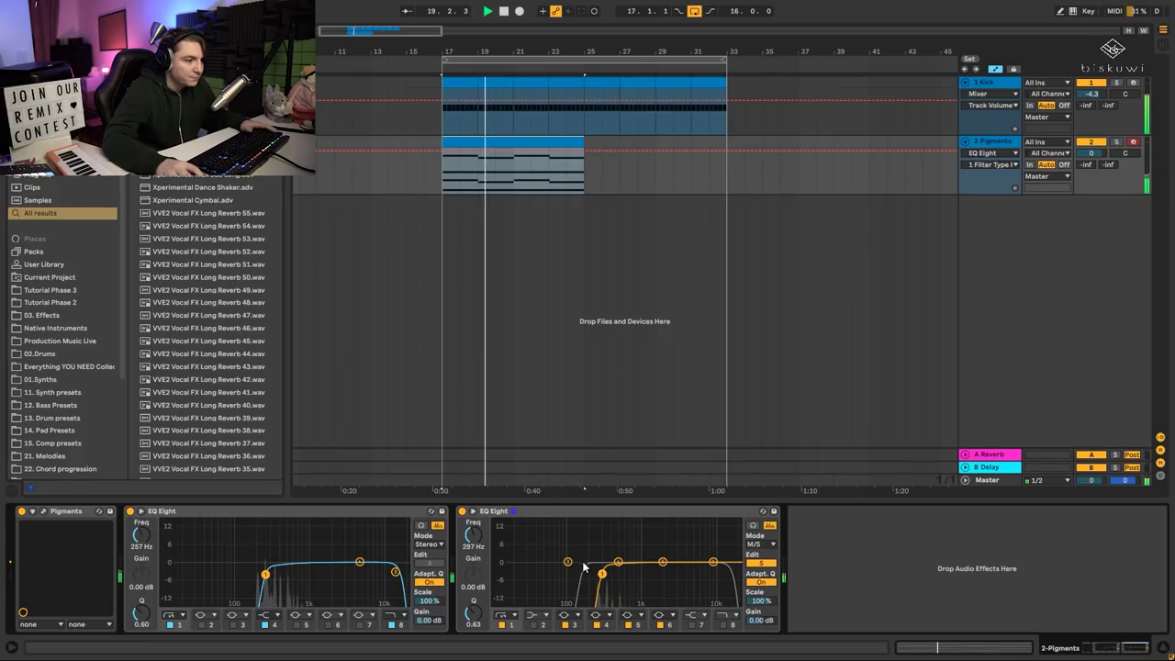
Switch the second EQ Eight to the mid channel and add a band 5 low-shelf boost of 2.60 dB at 272 Hz.
left_click(762, 564)
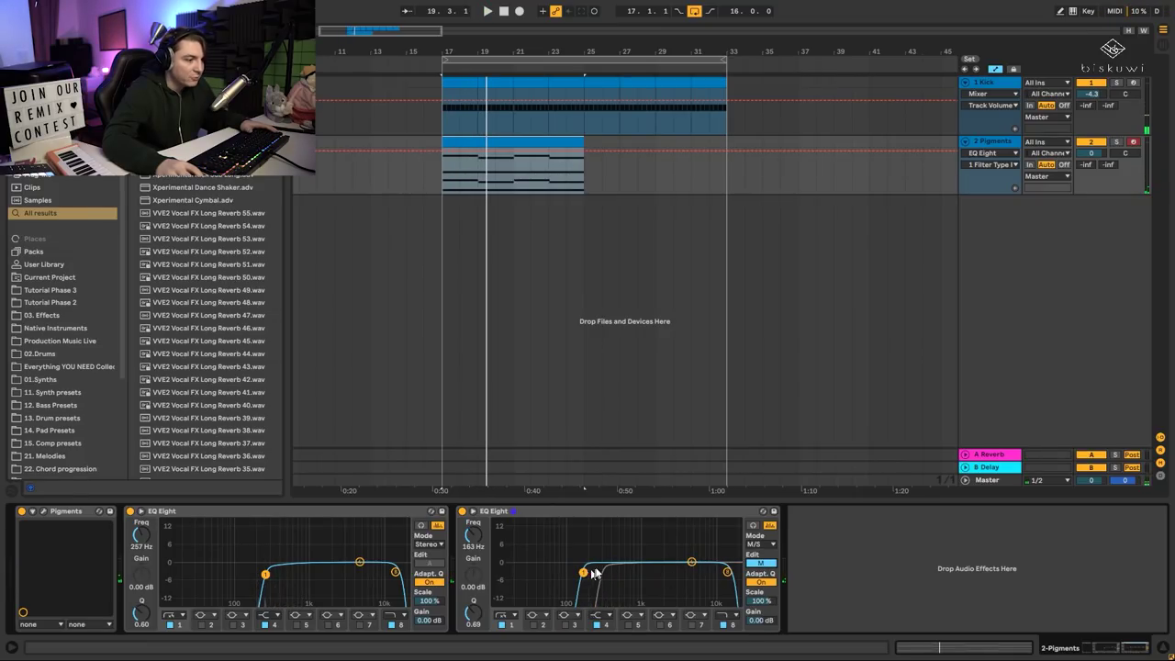
left_click(630, 624)
left_click(638, 616)
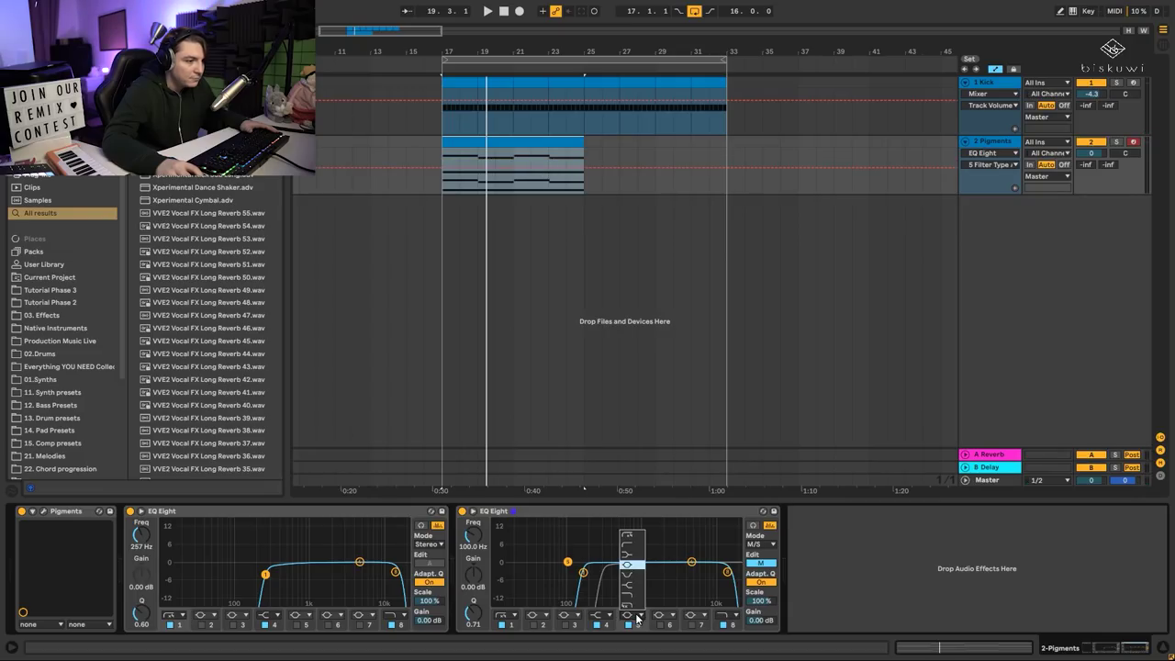
left_click(631, 556)
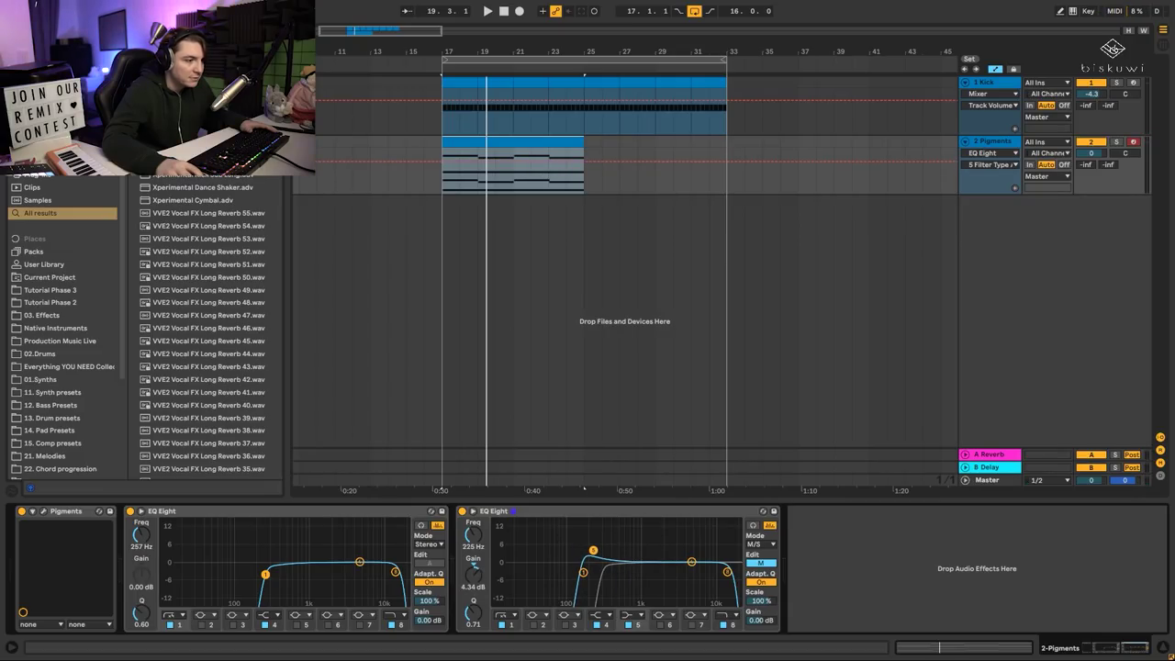
key("space")
left_click_drag(594, 549, 598, 555)
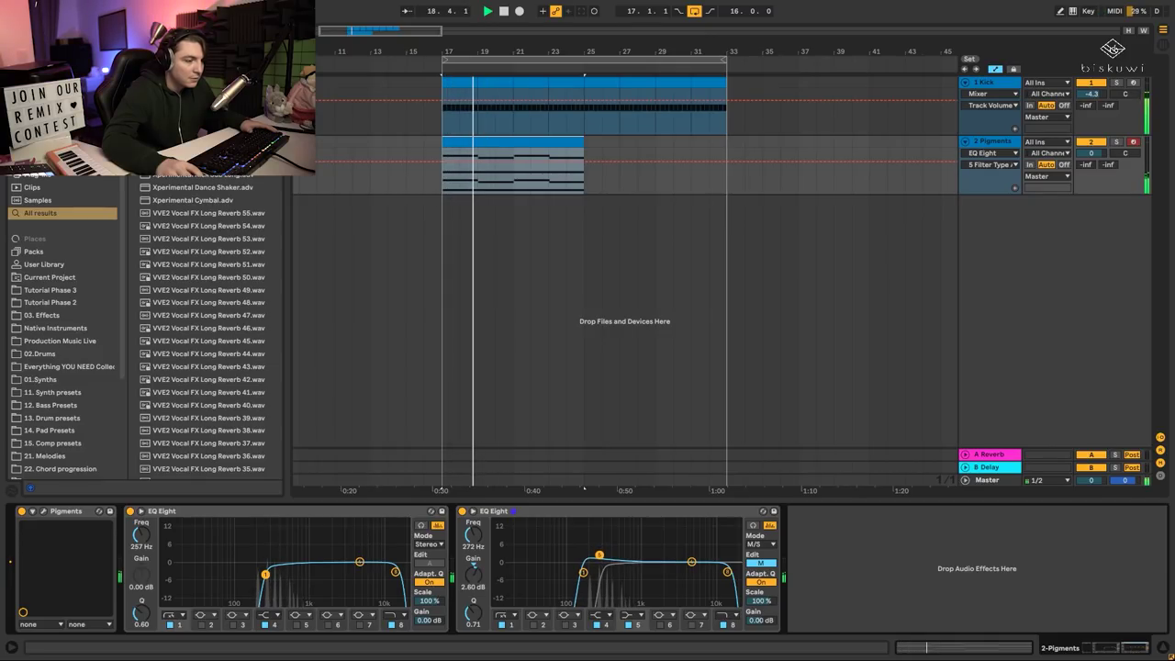
Lower the high-cut band of the first EQ Eight to about 1.29 kHz.
left_click_drag(395, 572, 316, 583)
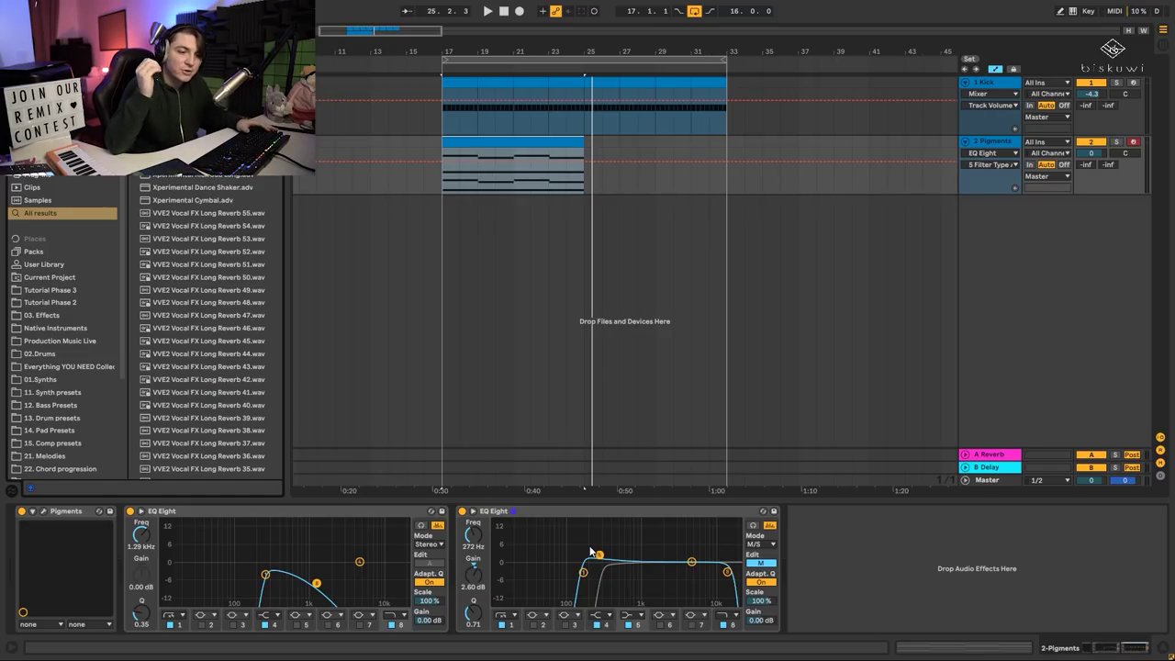
Search the browser for "compr" and add a Compressor after the second EQ Eight on the Pigments track.
key("ctrl+f")
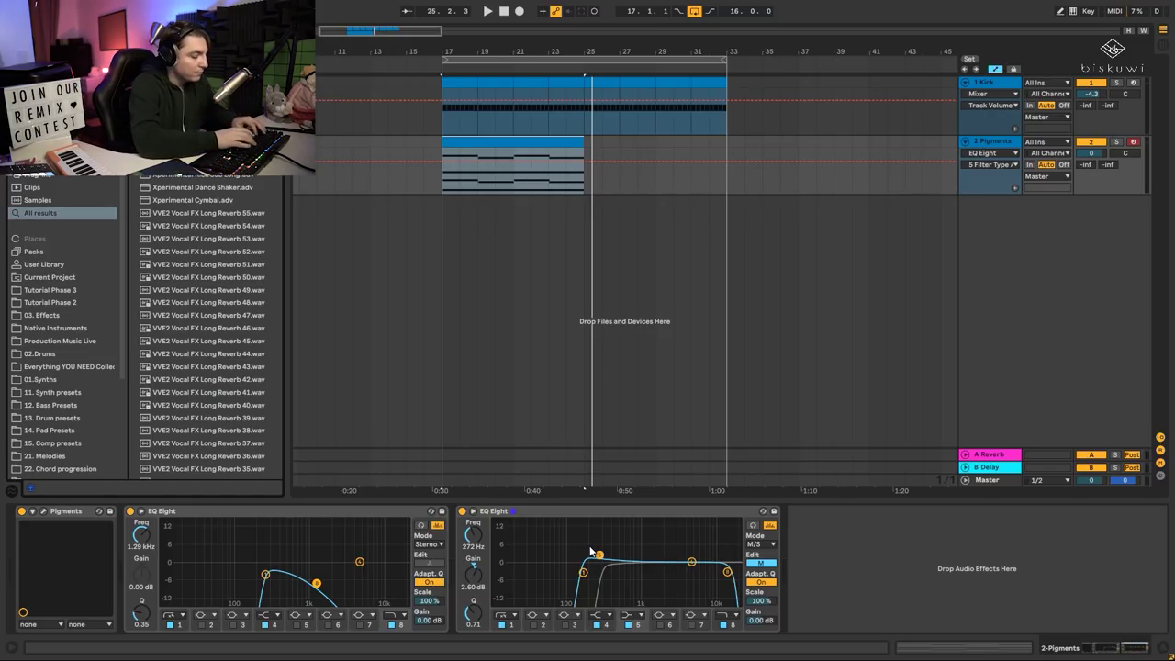
type("compr")
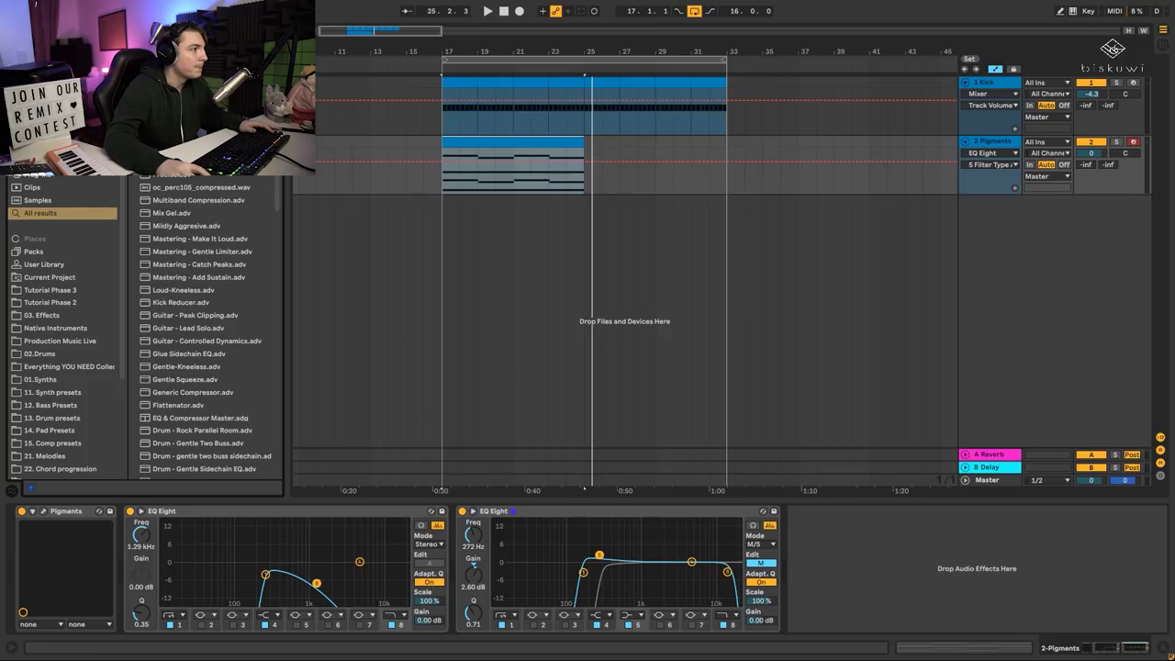
left_click_drag(743, 511, 832, 577)
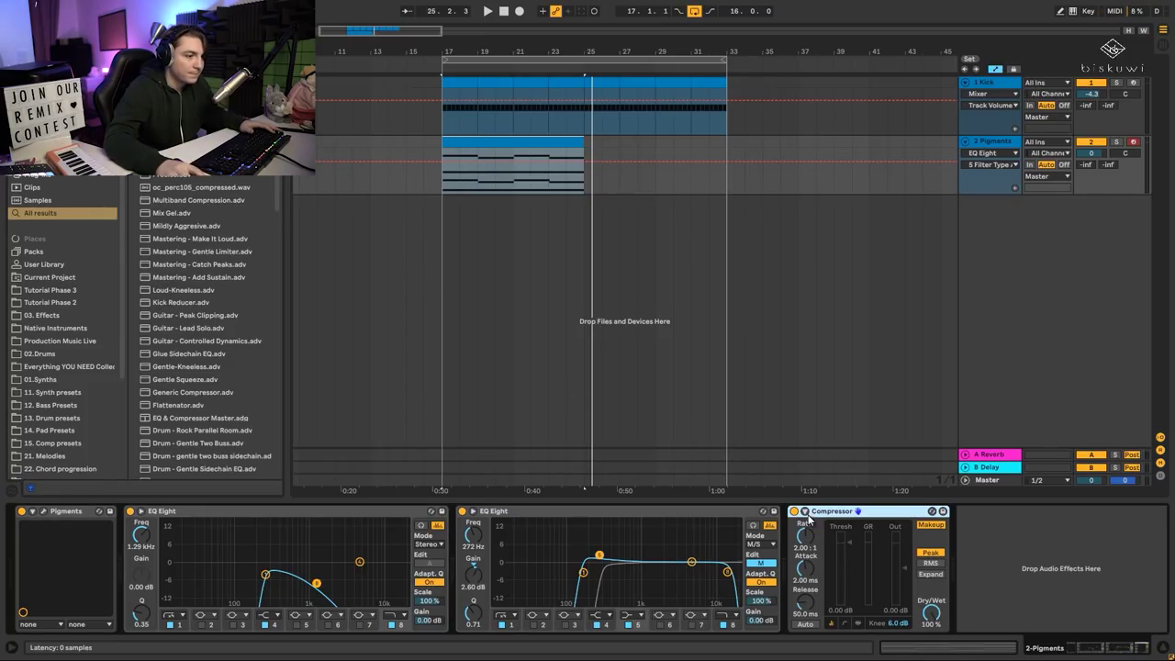
Enable the Compressor's sidechain and choose the Kick track as its audio source.
left_click(806, 513)
left_click(825, 544)
left_click(822, 556)
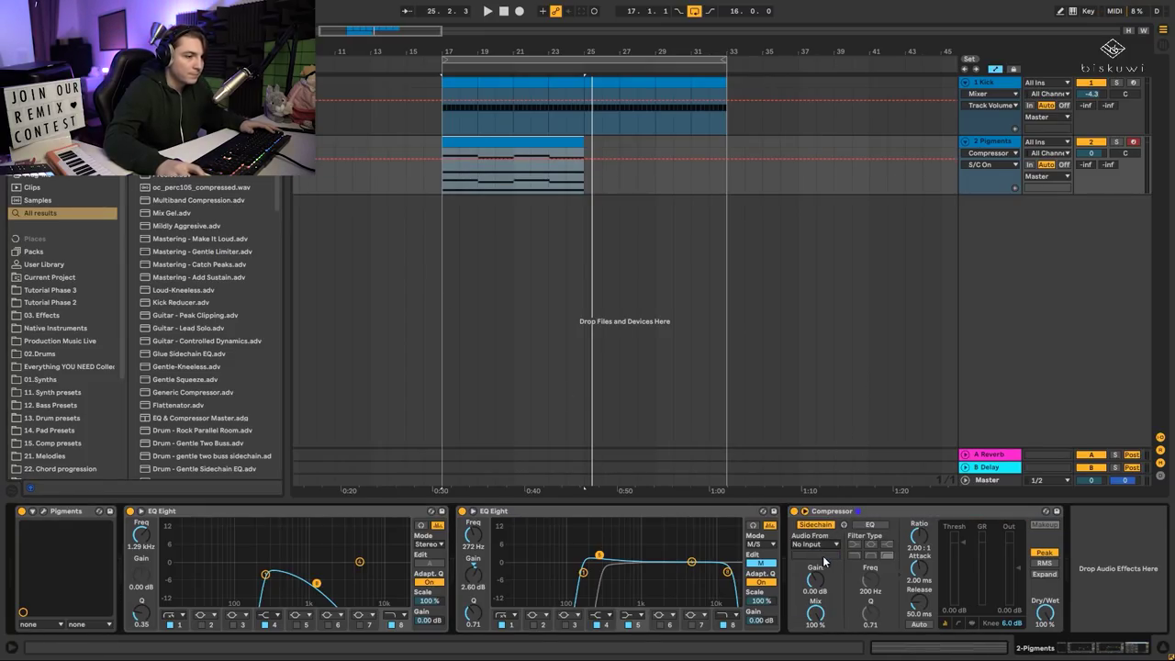
Set the Compressor's ratio to inf:1, its threshold to about -11.2 dB and its lookahead to 10 ms.
key("space")
left_click_drag(922, 539, 922, 496)
left_click_drag(957, 542, 963, 562)
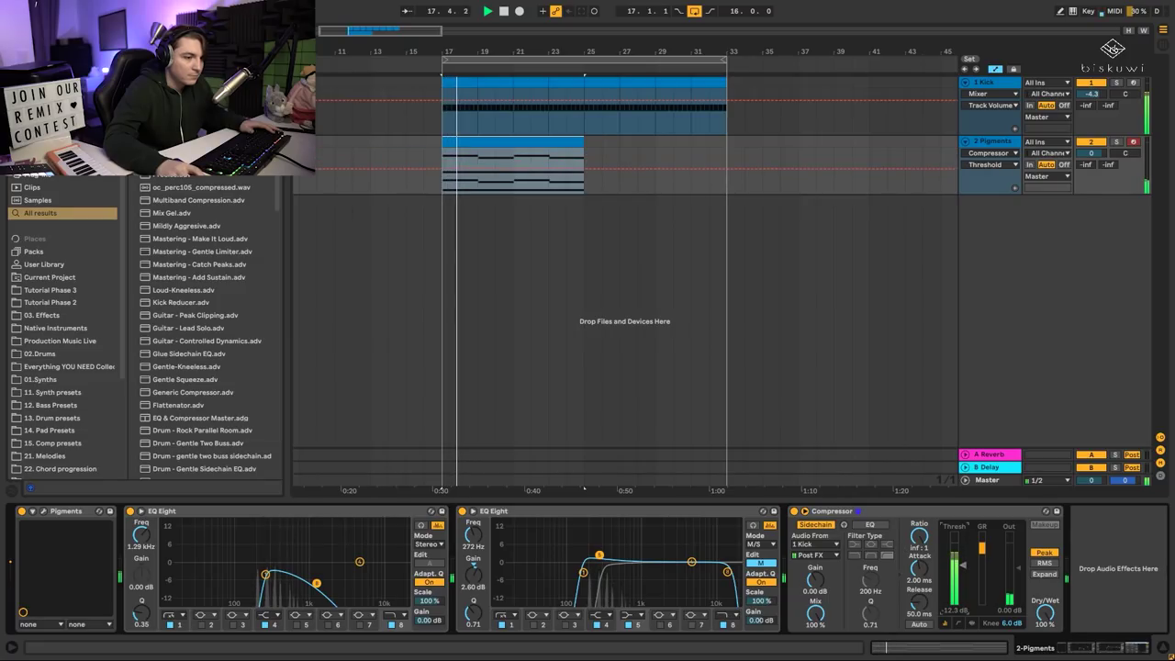
left_click(972, 624)
left_click(1054, 623)
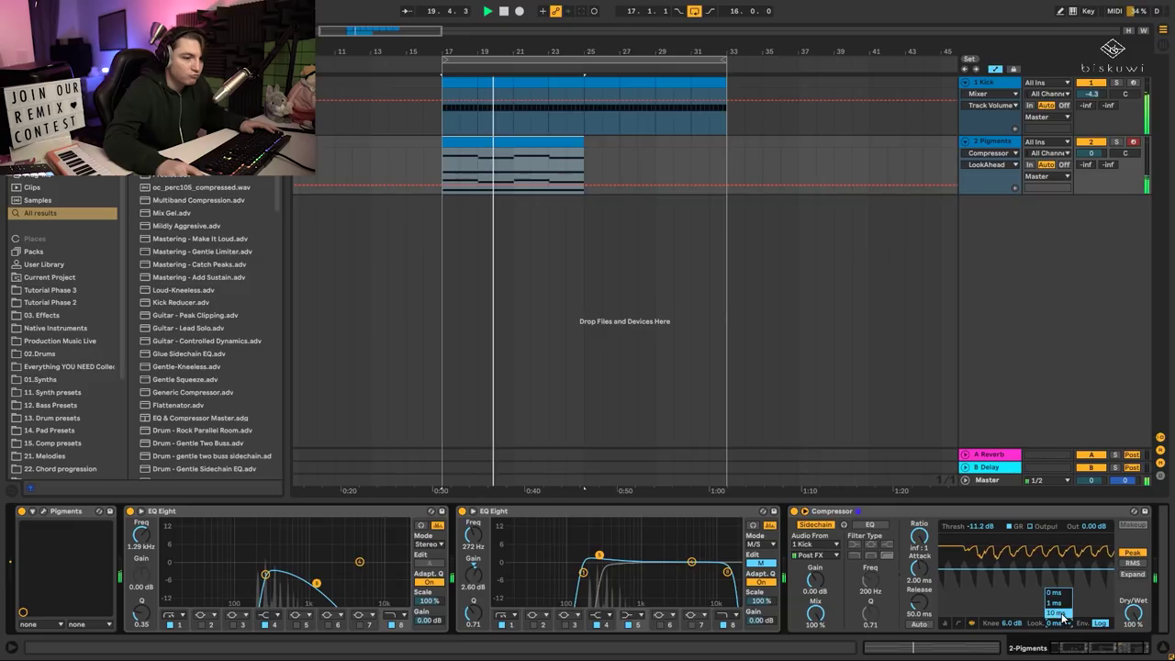
left_click(1056, 614)
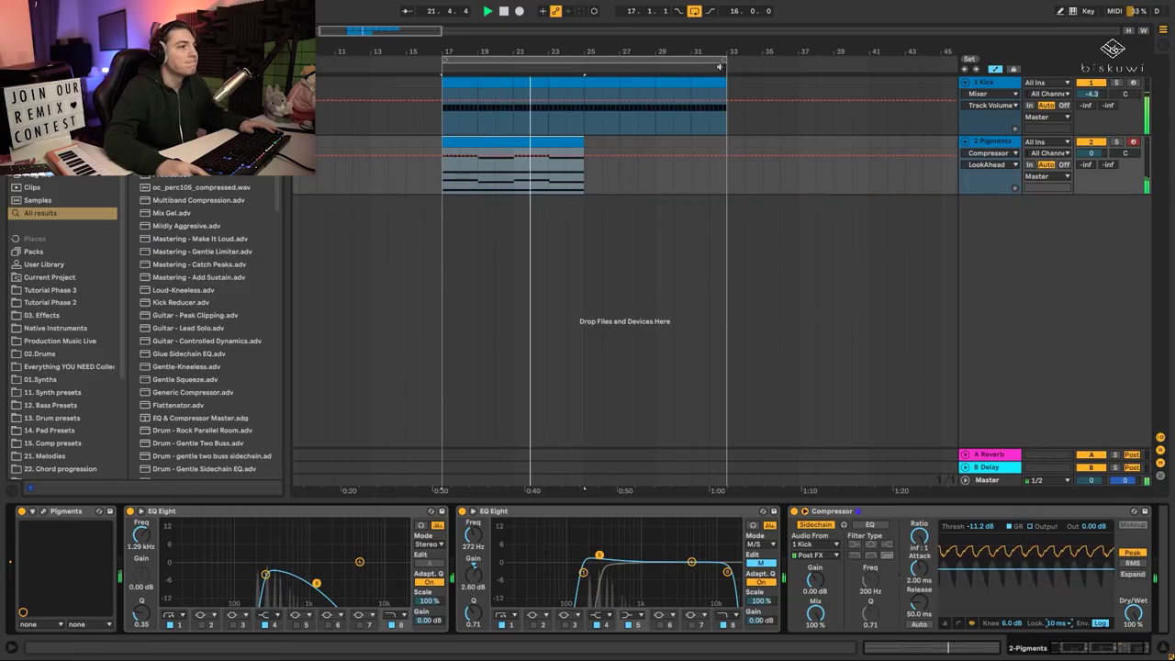
Shorten the arrangement loop to eight bars so it ends with the Pigments clip at bar 25.
left_click_drag(722, 62, 584, 61)
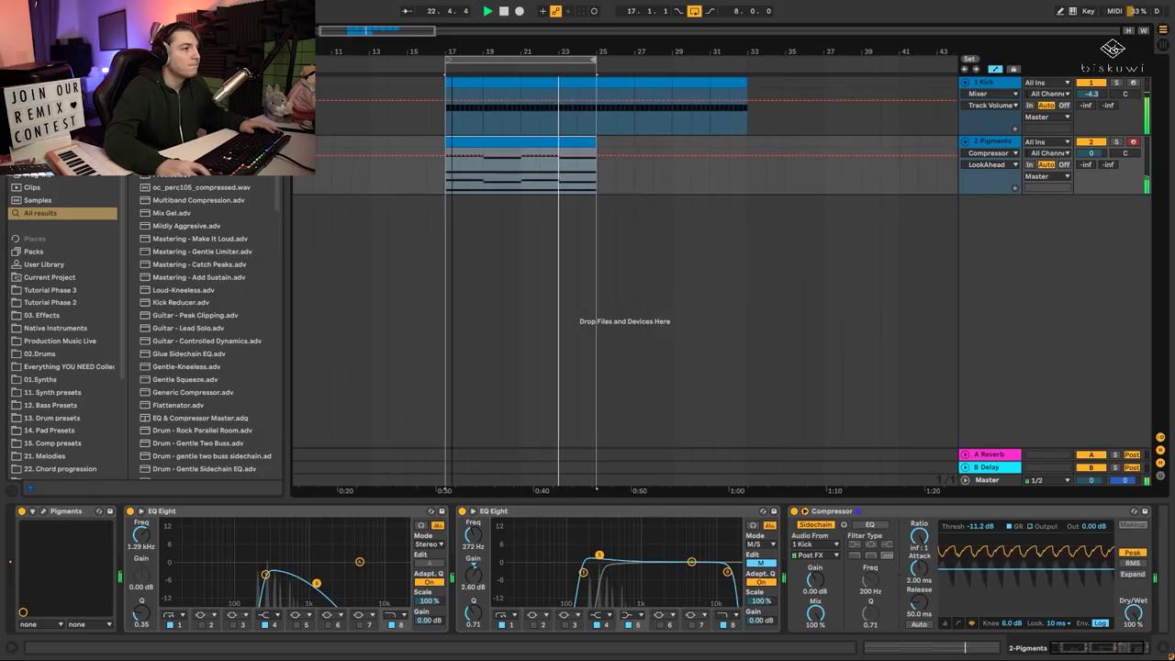
left_click_drag(485, 55, 486, 101)
Recolour the Pigments track and its MIDI clip green.
right_click(1003, 154)
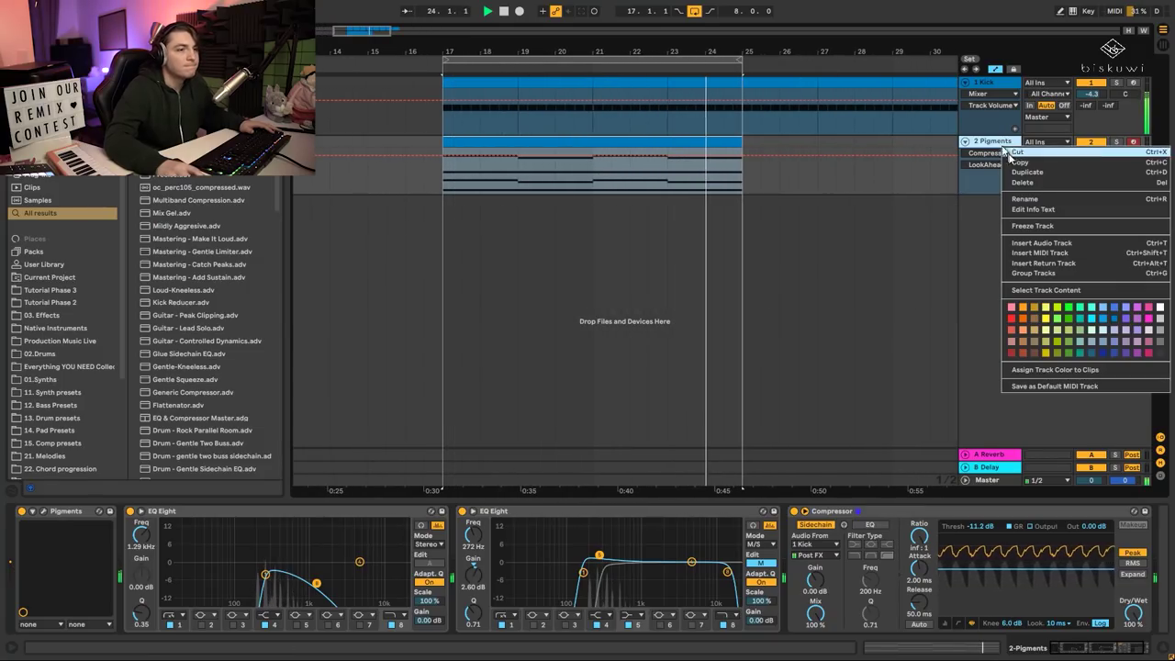
left_click(1035, 330)
right_click(629, 139)
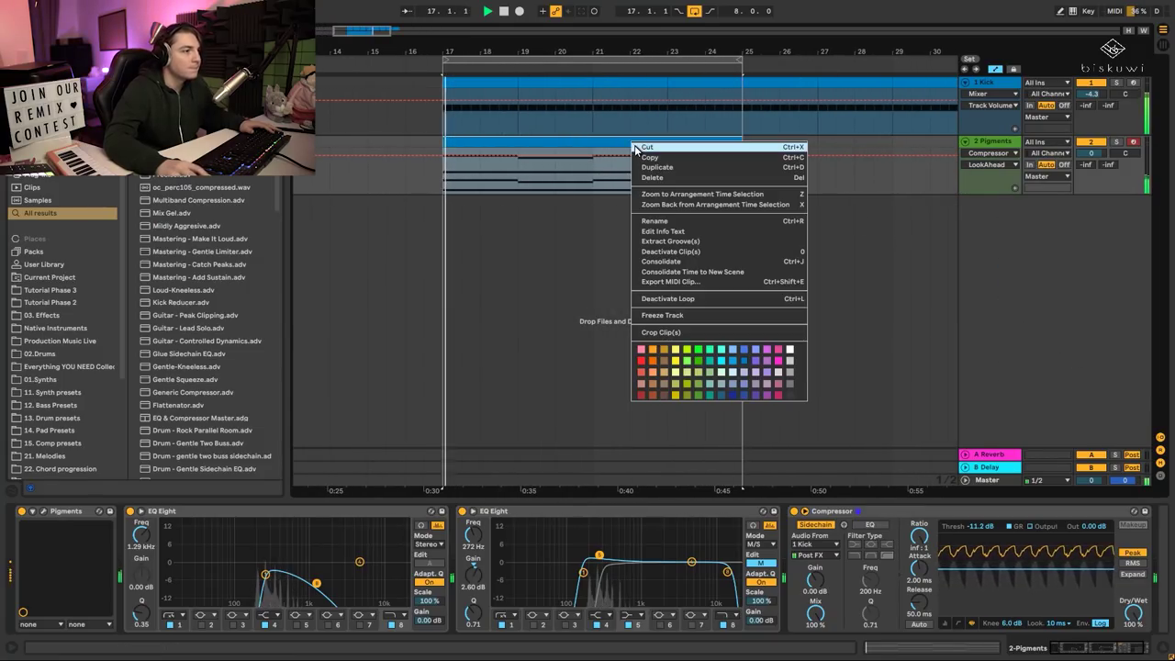
right_click(586, 139)
left_click(652, 391)
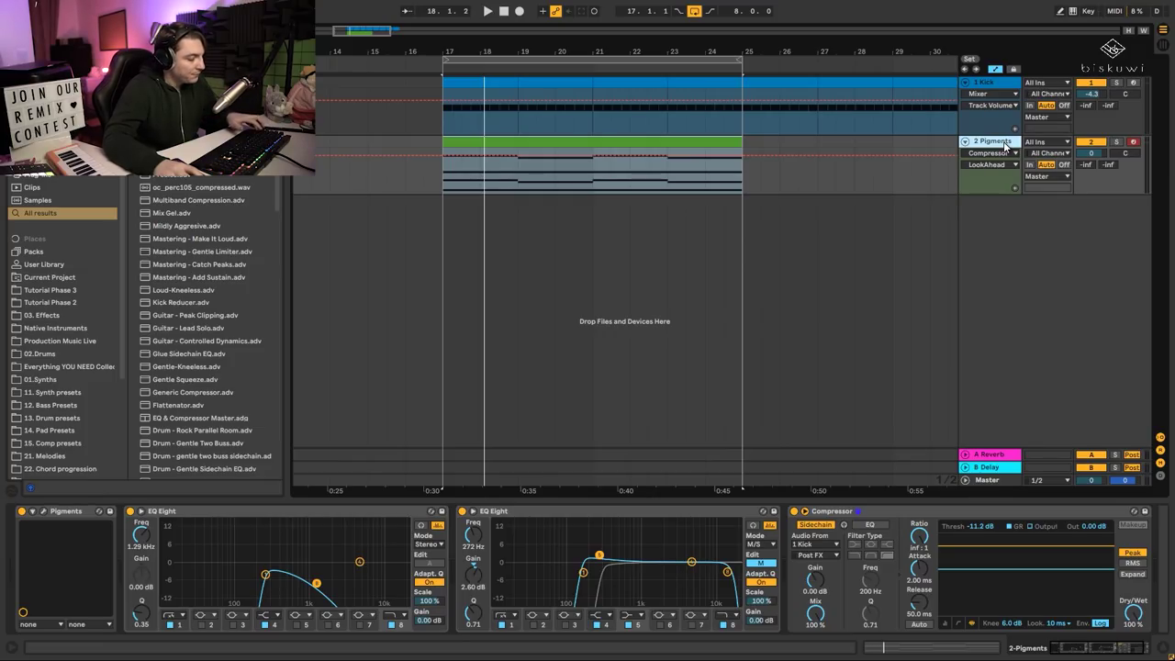
Insert a new MIDI track below the Pigments track.
key("ctrl+shift+t")
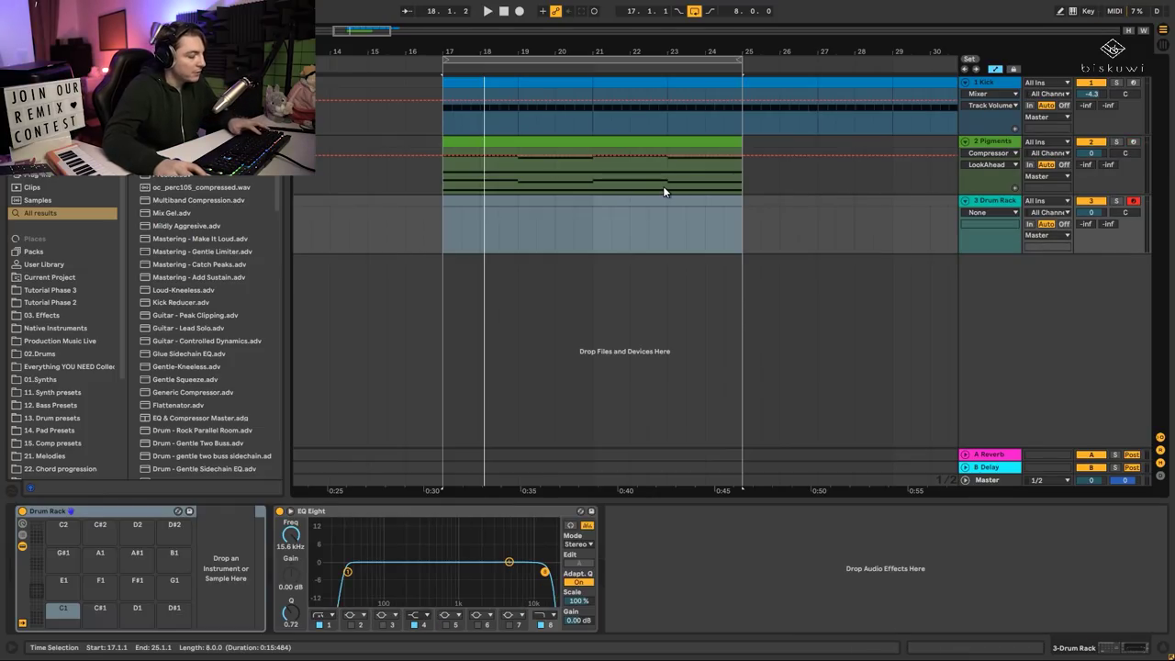
key("ctrl+f")
type("pig")
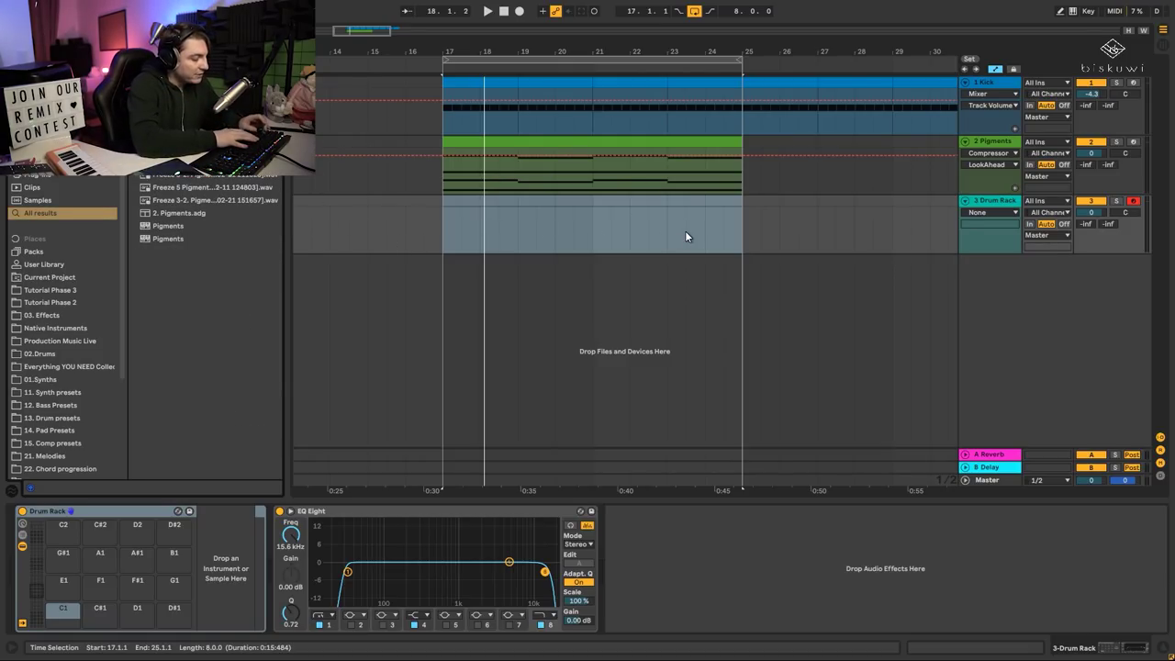
key("BackSpace")
key("BackSpace")
key("BackSpace")
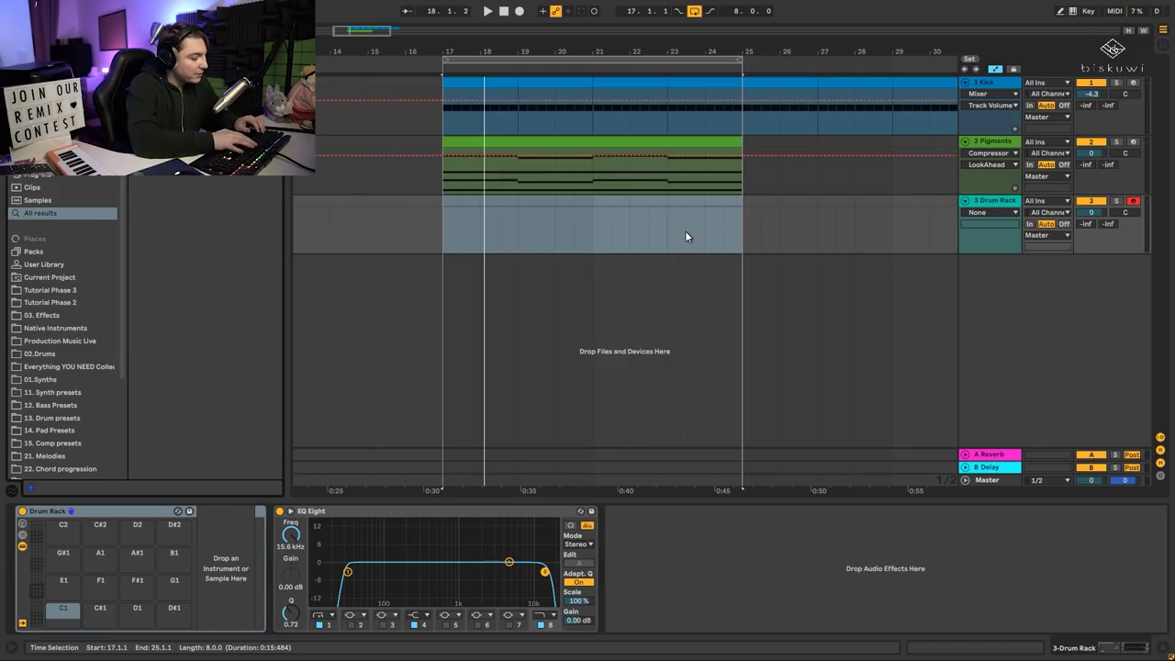
Search the browser for "simple" and load Simpler onto the new track in place of the Drum Rack.
key("ctrl+f")
type("simple")
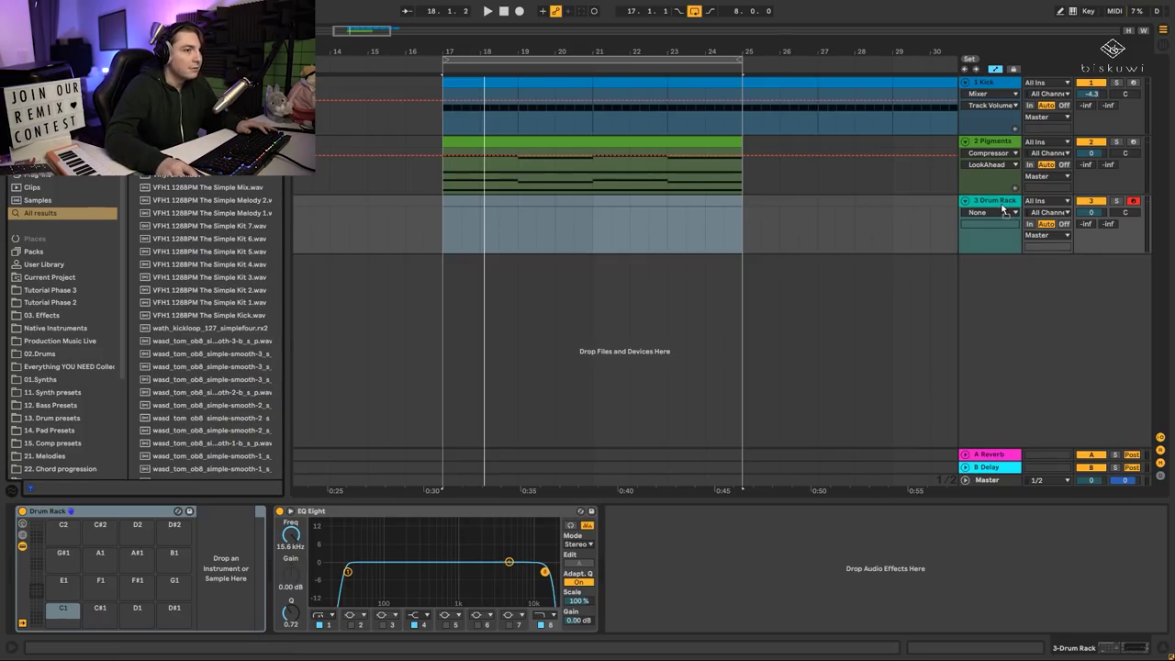
key("Return")
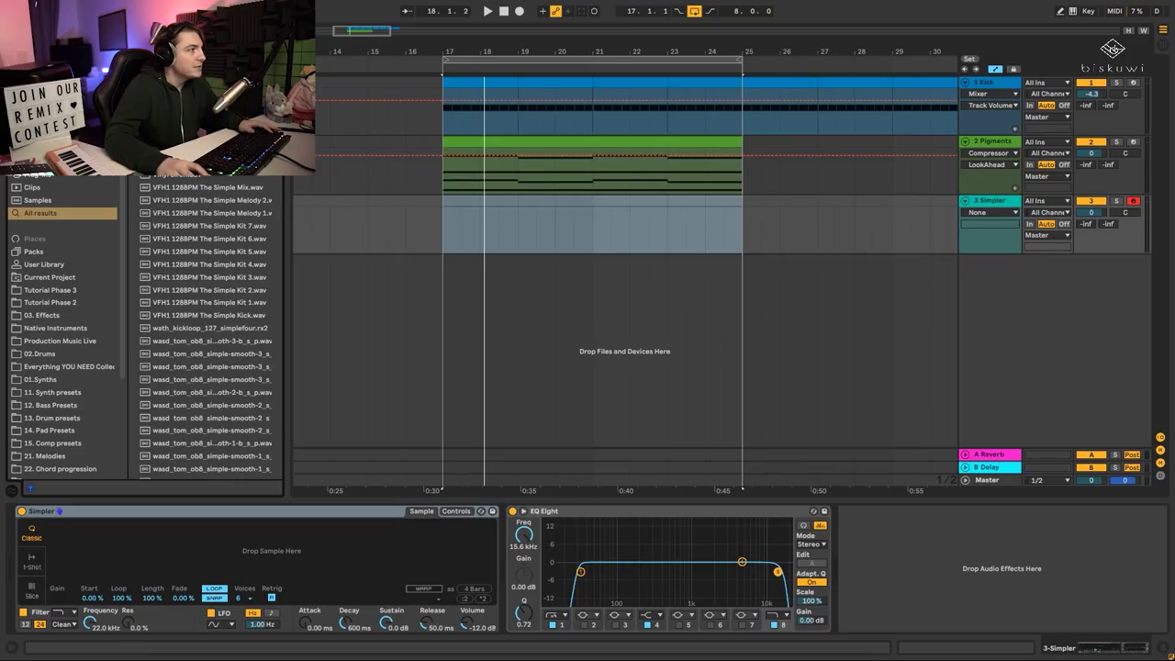
Search the browser for engine sounds, audition the candidates and load the VFOB1 Galactic Engine sample into Simpler.
key("ctrl+f")
type("s")
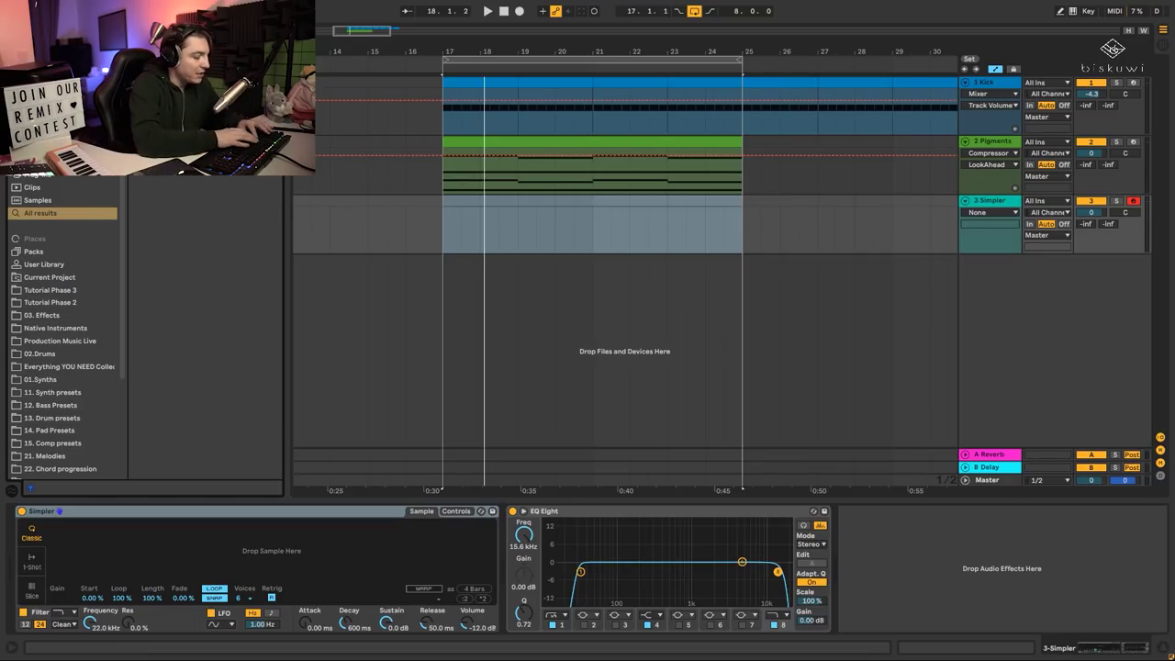
type("gine")
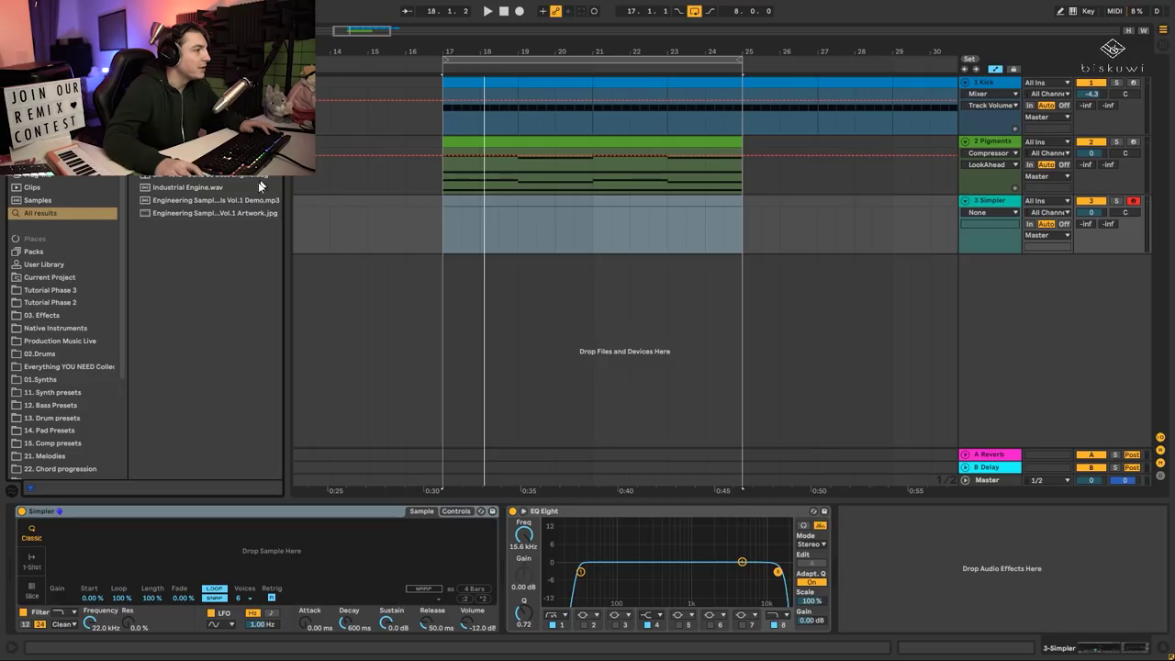
left_click(207, 189)
left_click(221, 201)
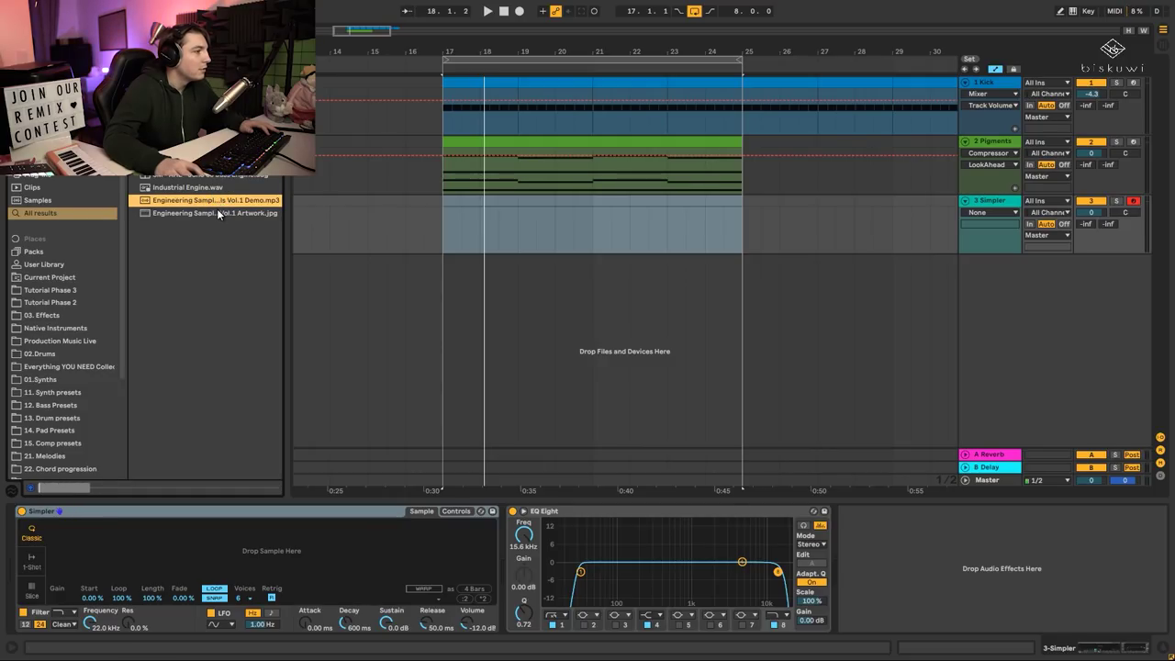
left_click(209, 189)
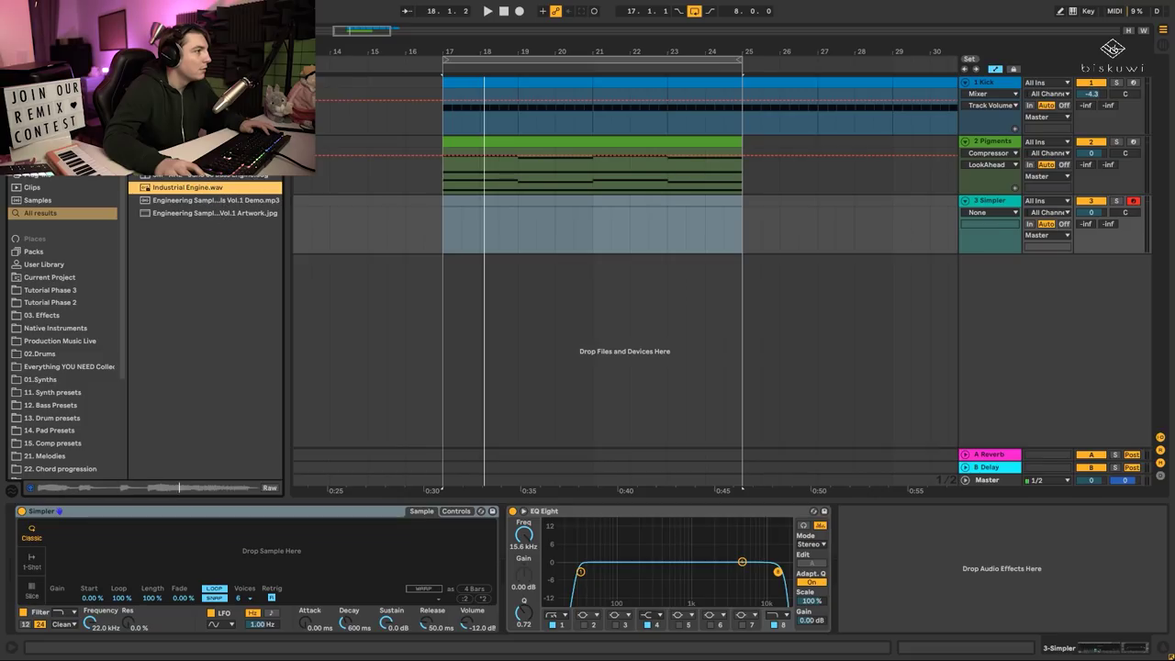
left_click(209, 162)
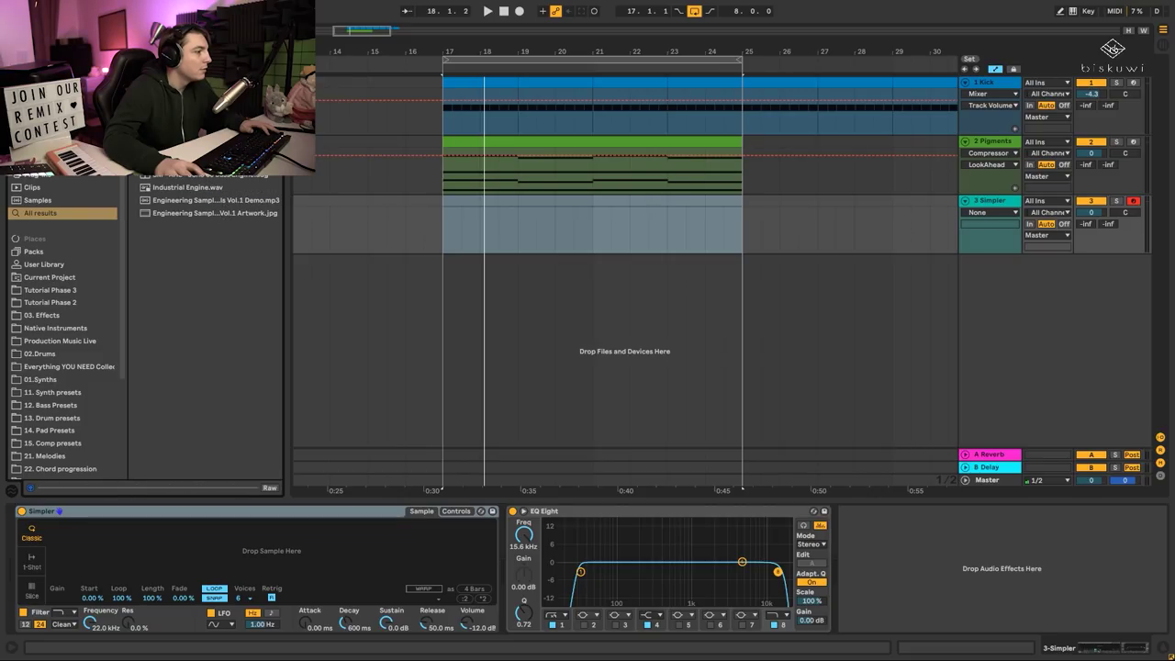
double_click(502, 15)
left_click_drag(226, 557, 225, 555)
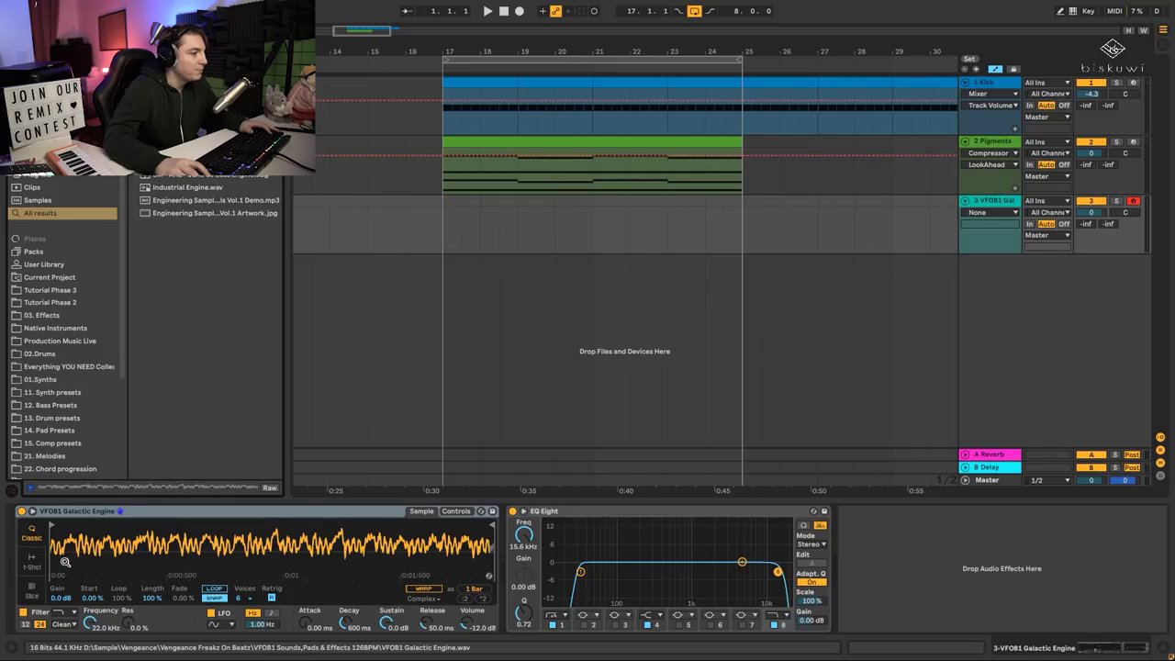
Switch Simpler to 1-Shot mode and convert the Galactic Engine instrument to Sampler.
left_click(31, 562)
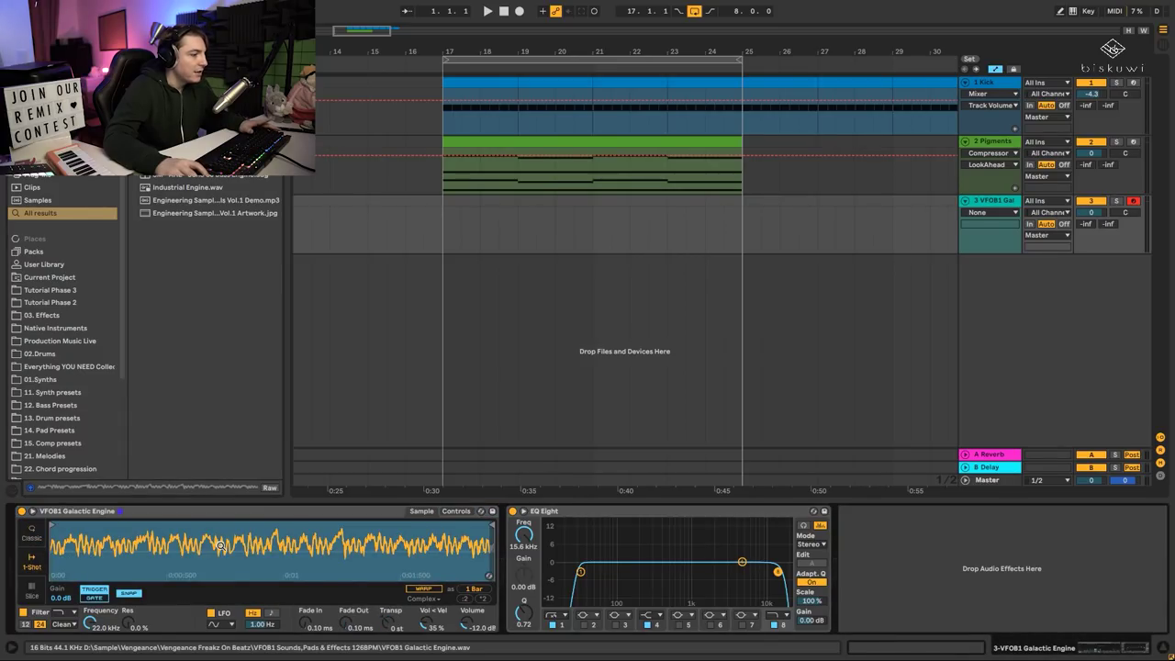
right_click(246, 515)
left_click(261, 507)
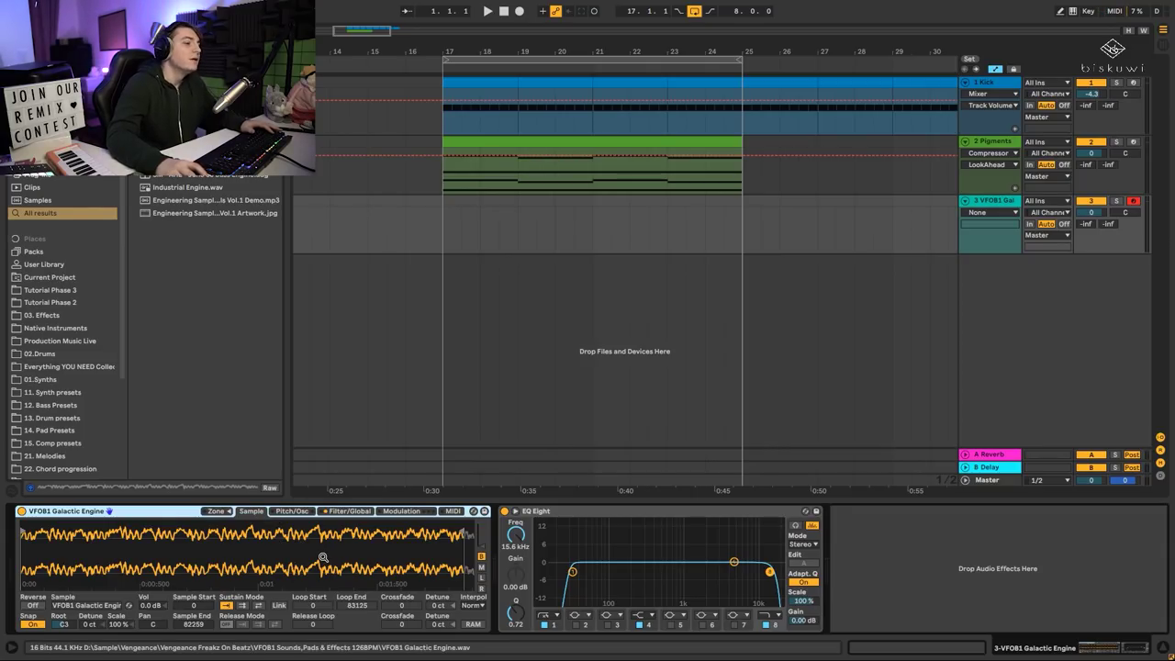
Set the low cut of the Galactic Engine track's EQ Eight to about 33.7 Hz and solo the track.
left_click_drag(572, 575, 578, 576)
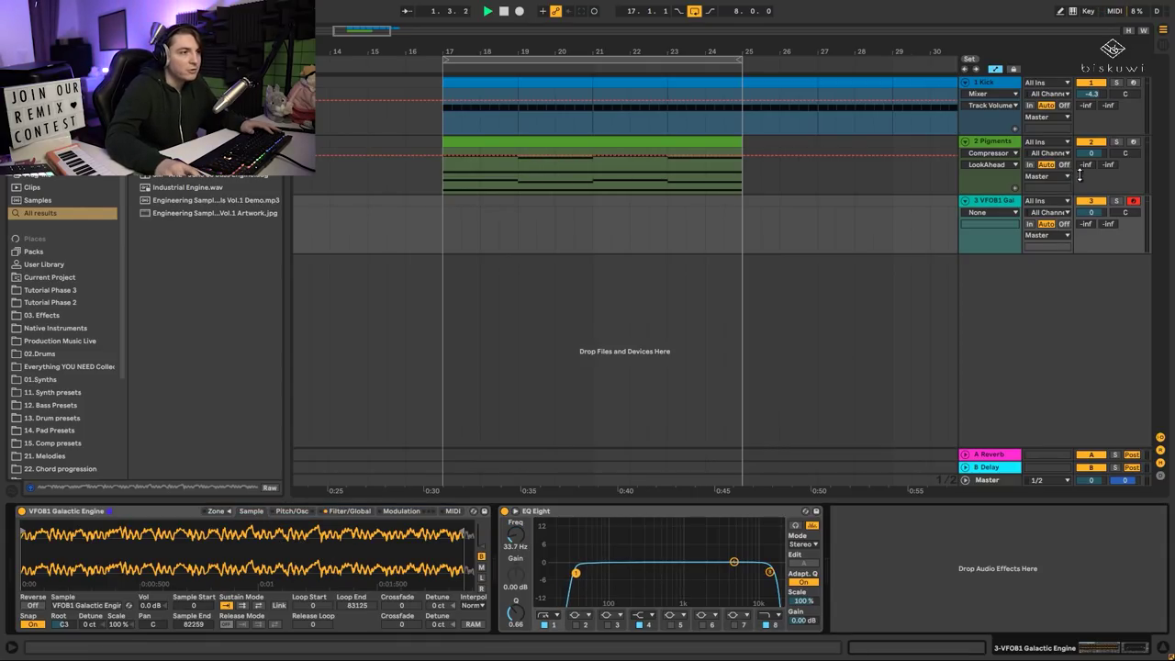
left_click(1115, 201)
Create an eight-bar empty MIDI clip from bar 17 to bar 25 on the Galactic Engine track.
left_click_drag(445, 229, 743, 198)
key("ctrl+shift+m")
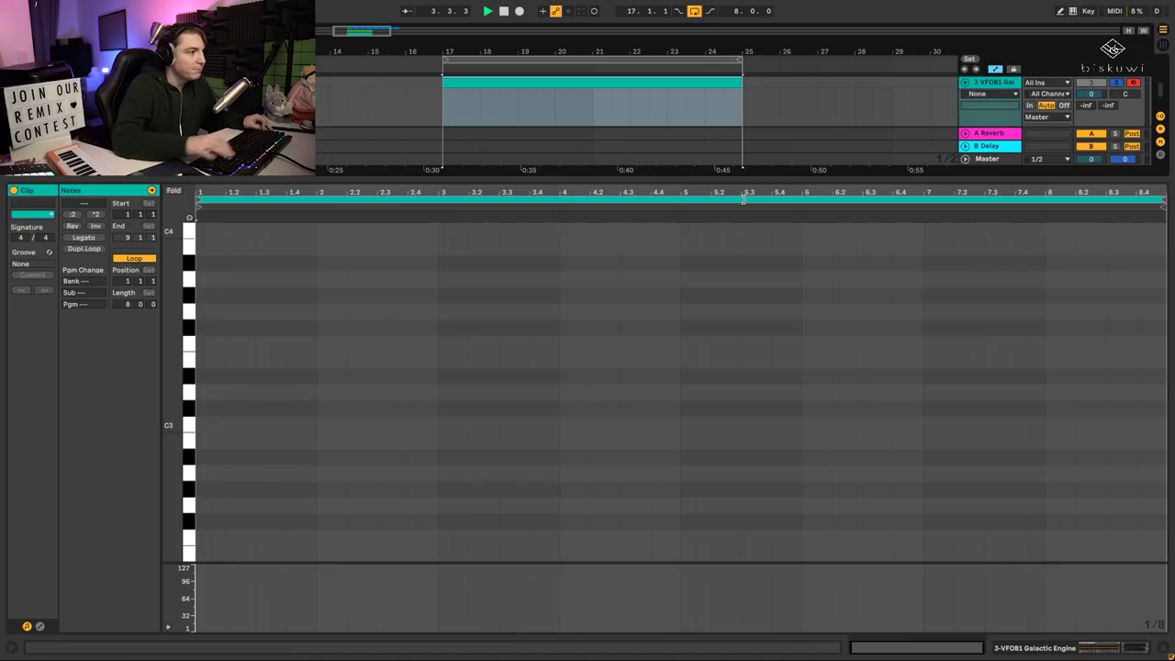
Draw a single C3 note spanning all eight bars of the Galactic Engine clip and return to the track's devices.
double_click(206, 424)
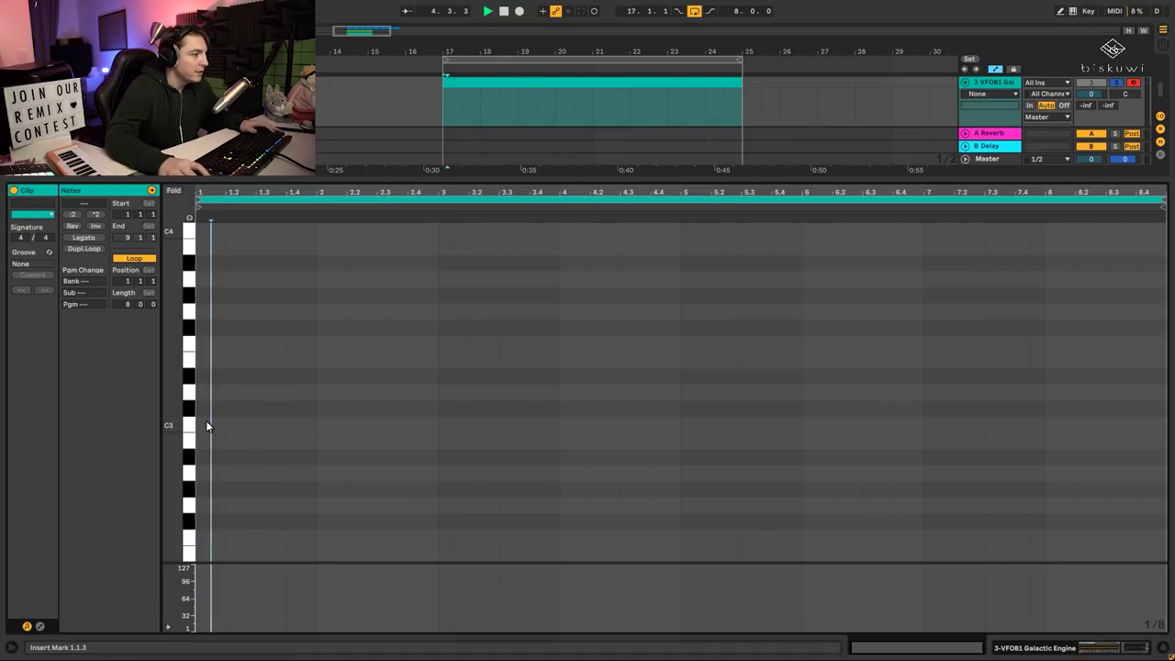
left_click_drag(210, 424, 1164, 425)
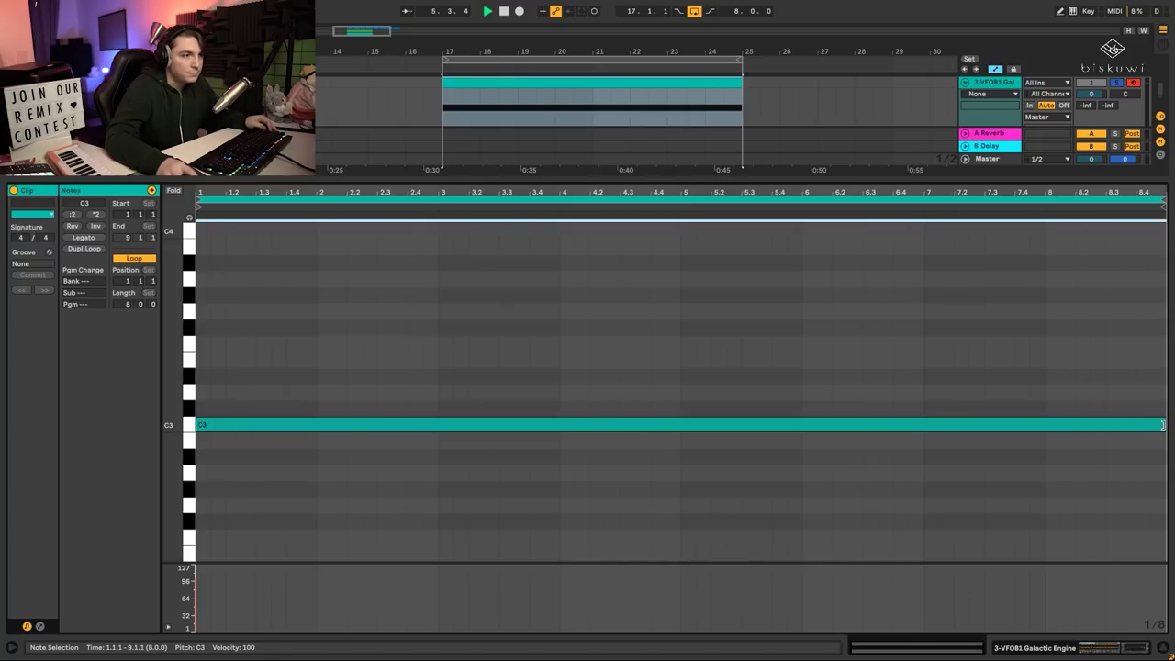
key("shift+Tab")
Play the Galactic Engine track from bar 17, raising its EQ Eight low cut to about 225 Hz and lowering its volume to -12.3 dB.
left_click(443, 216)
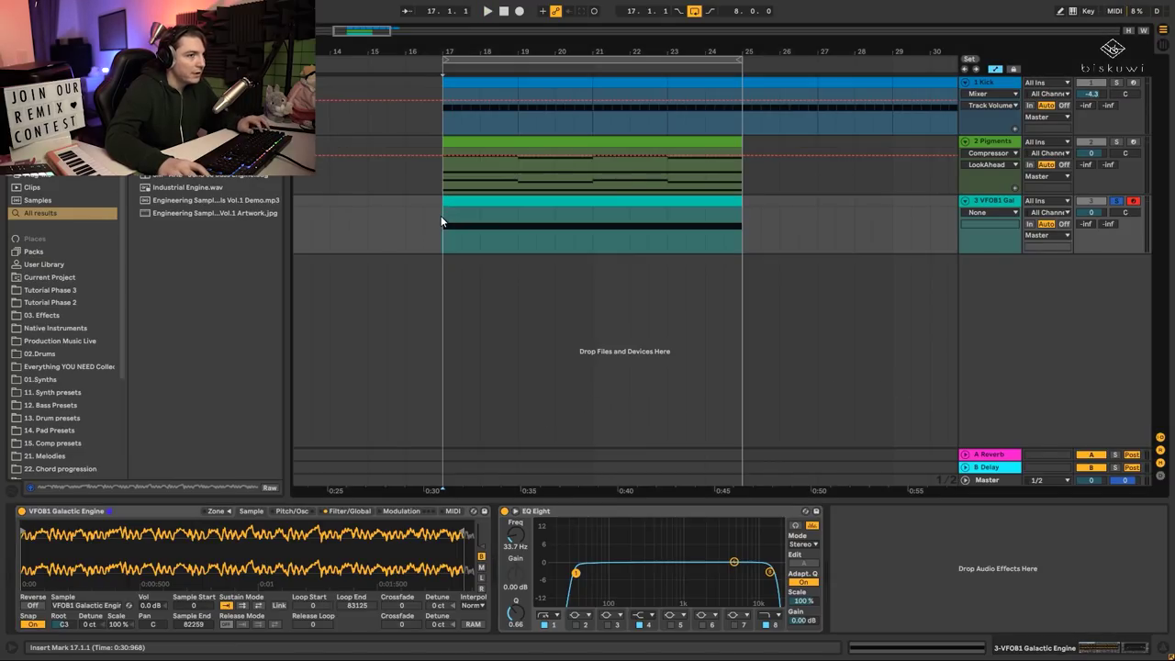
key("space")
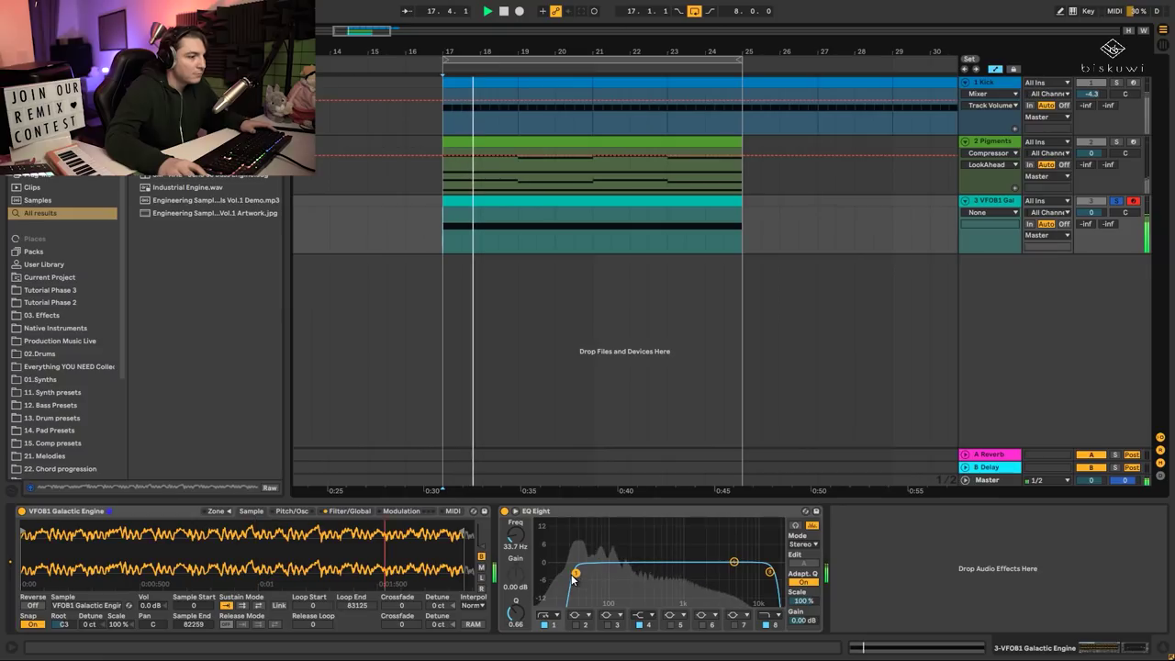
key("space")
left_click_drag(576, 573, 635, 578)
key("space")
key("space")
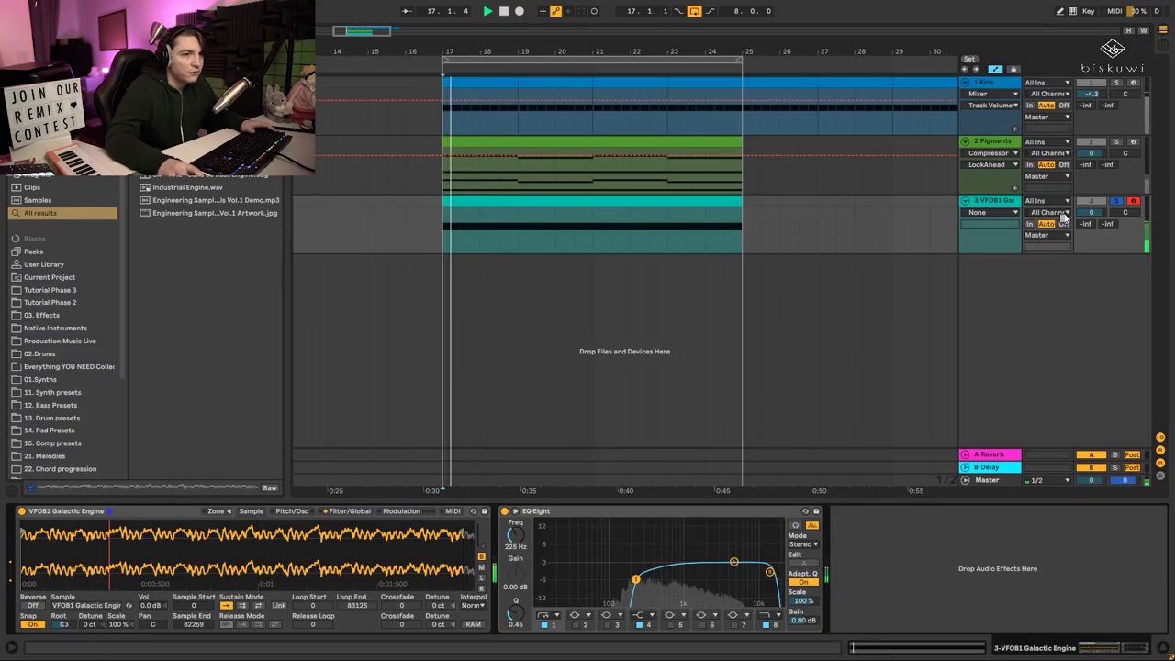
left_click_drag(1091, 212, 1091, 245)
key("space")
key("space")
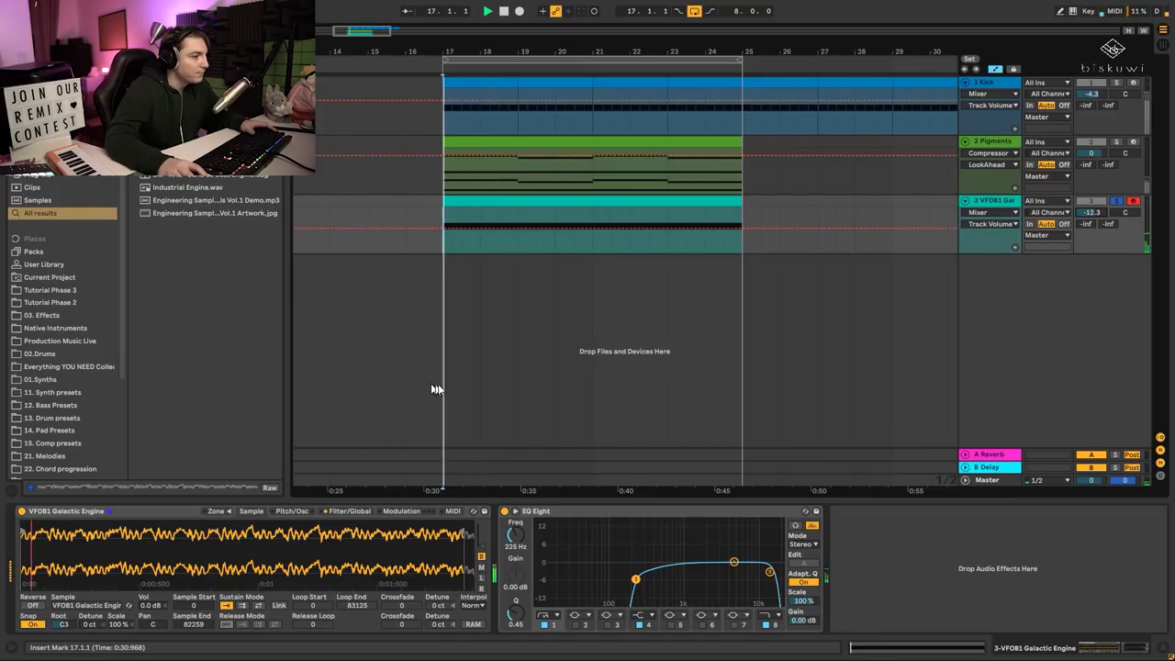
Give the Galactic Engine Sampler a back-and-forth sustain loop from 9543 to 61691 with a crossfade of 7813.
left_click(258, 605)
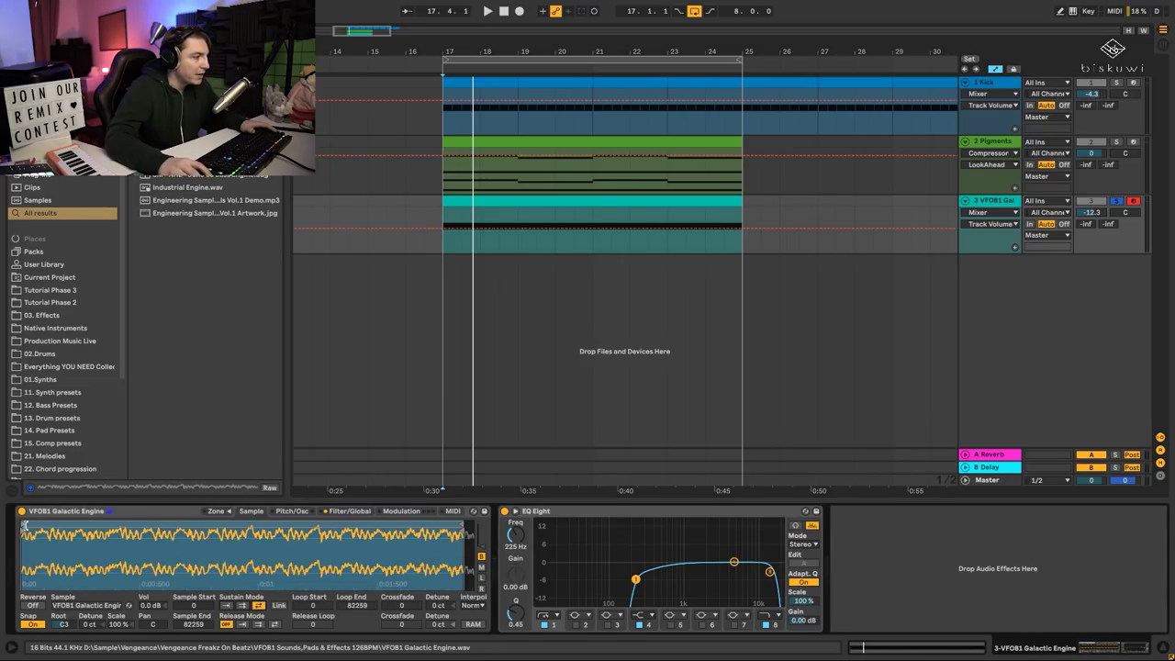
left_click_drag(25, 525, 73, 525)
left_click_drag(466, 526, 354, 533)
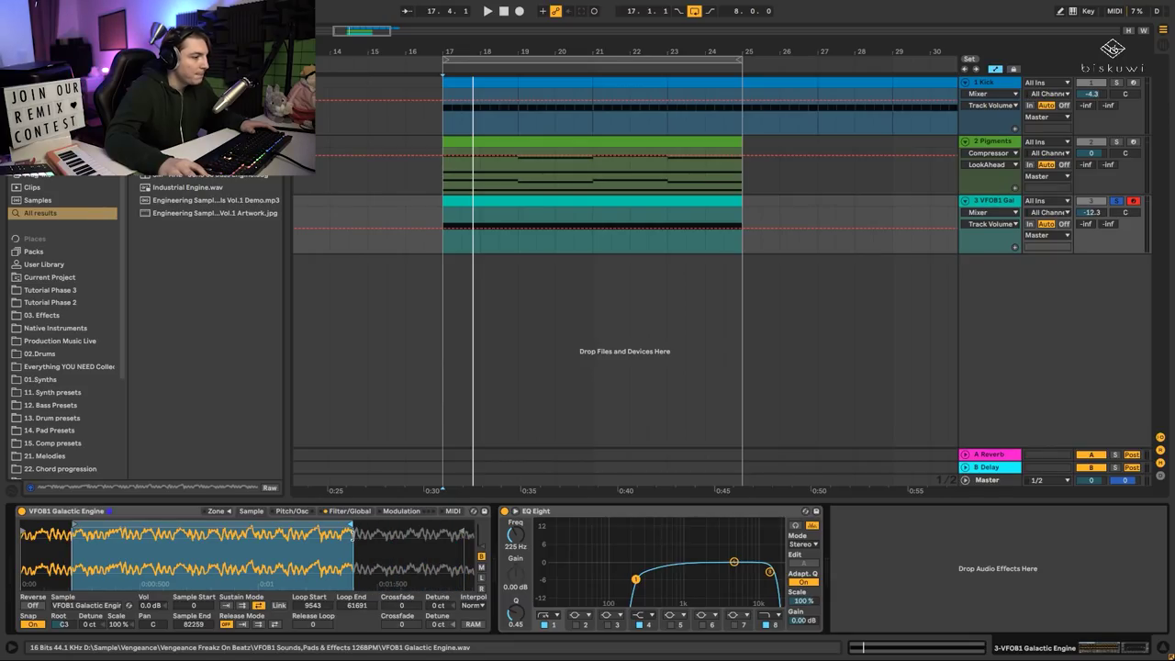
key("space")
left_click_drag(402, 605, 402, 556)
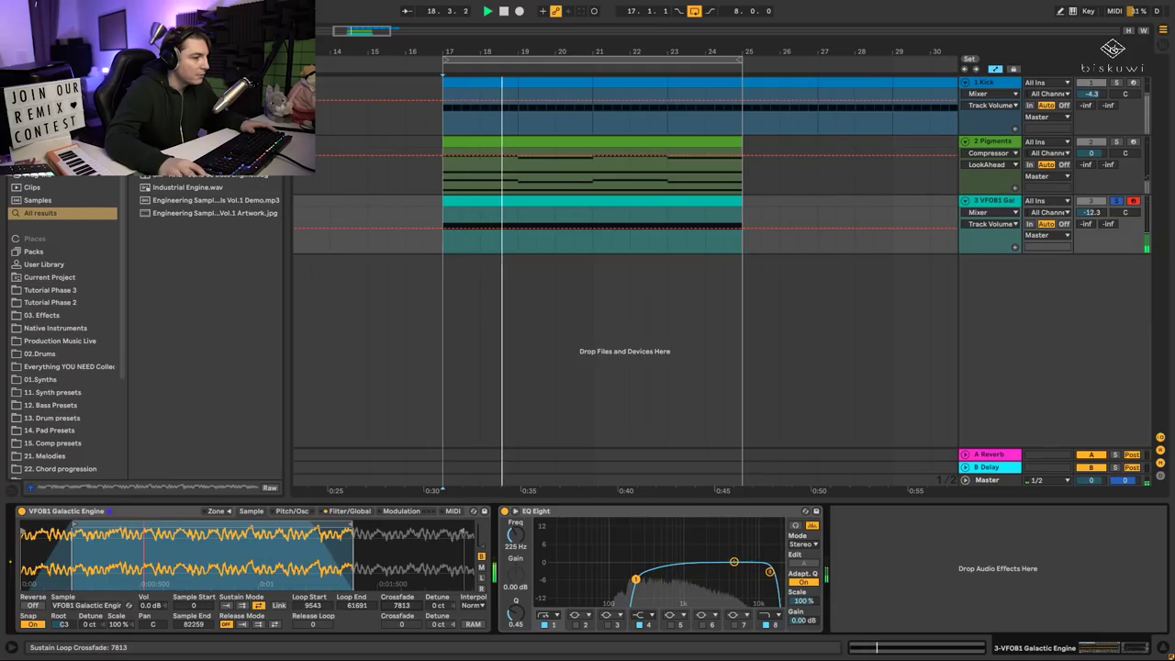
Set the low cut of the Galactic Engine track's EQ Eight to about 190 Hz.
left_click_drag(637, 579, 631, 576)
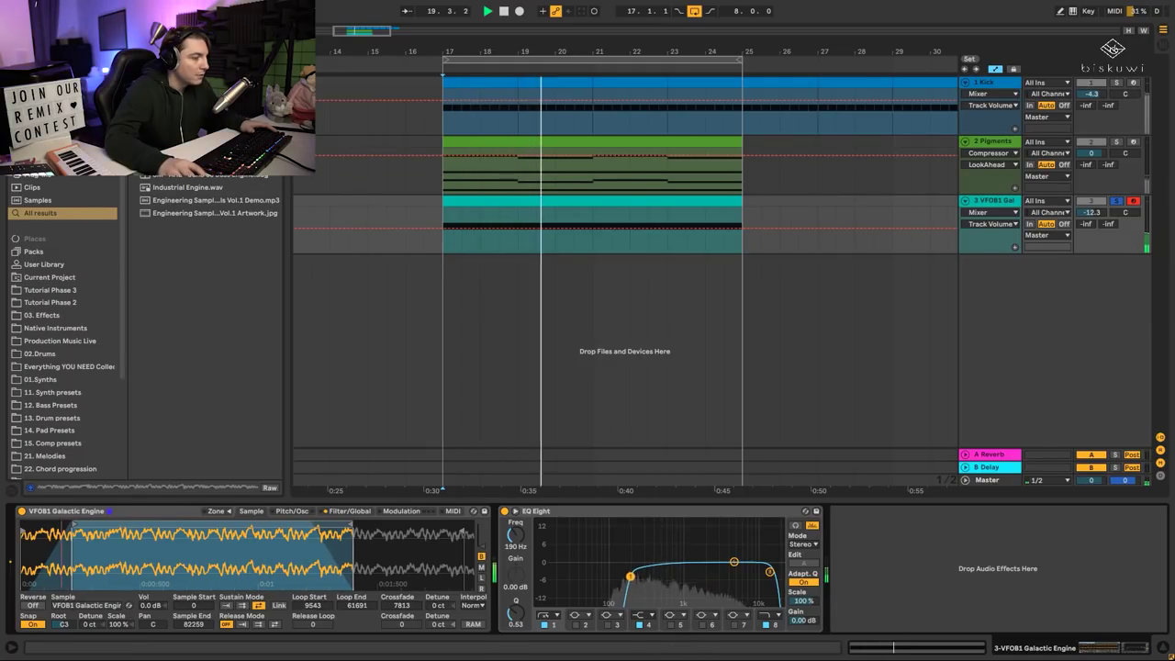
key("space")
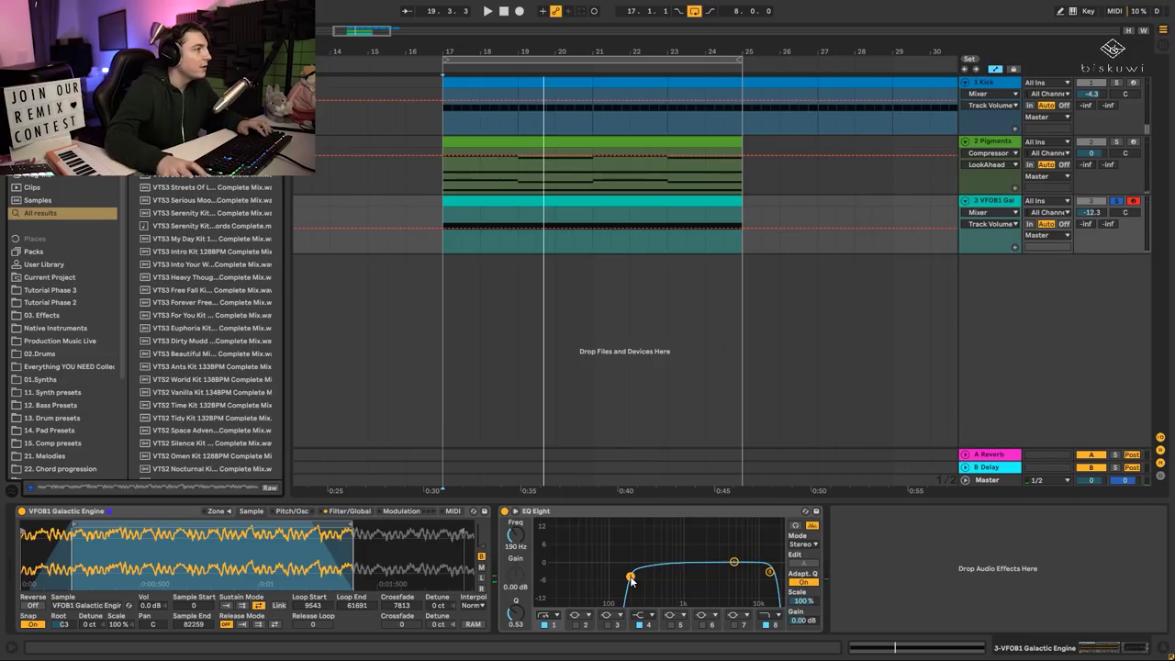
Add a Compressor after the Galactic Engine track's EQ Eight, turn off its makeup gain and set the threshold to about -53 dB.
left_click_drag(206, 110, 848, 496)
key("space")
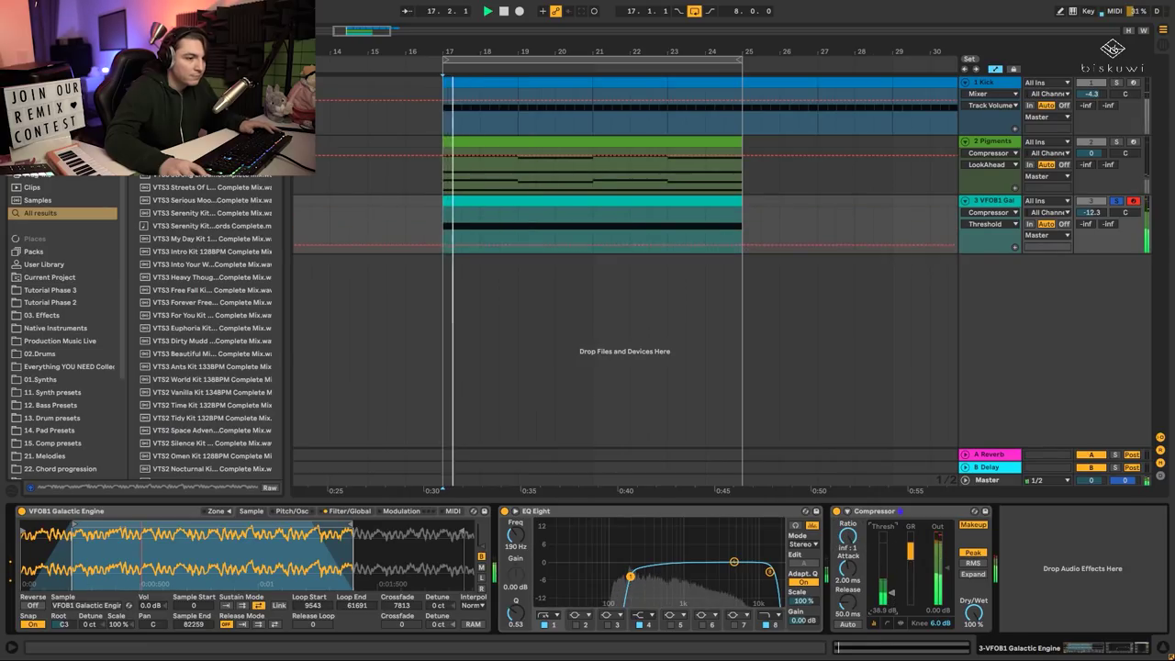
left_click(973, 524)
left_click_drag(891, 583, 891, 600)
Set the EQ Eight high shelf to about 2.20 kHz and -7.31 dB, and lower the Galactic Engine track volume to -18.3 dB.
left_click_drag(734, 562, 718, 584)
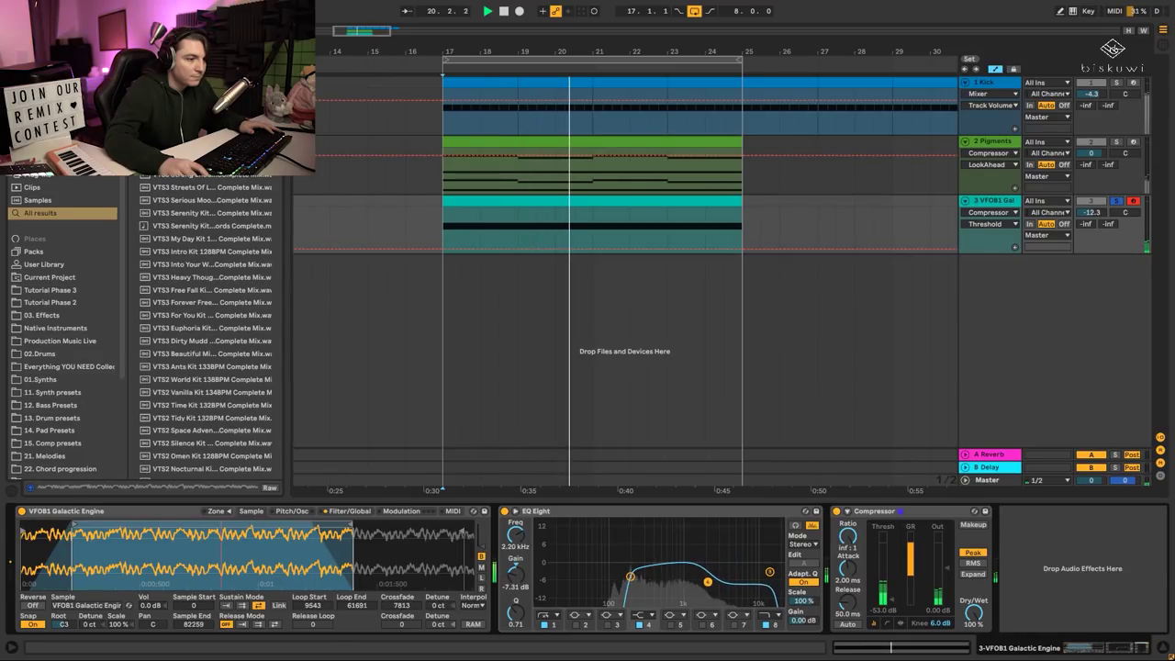
left_click_drag(1093, 217, 1093, 241)
key("space")
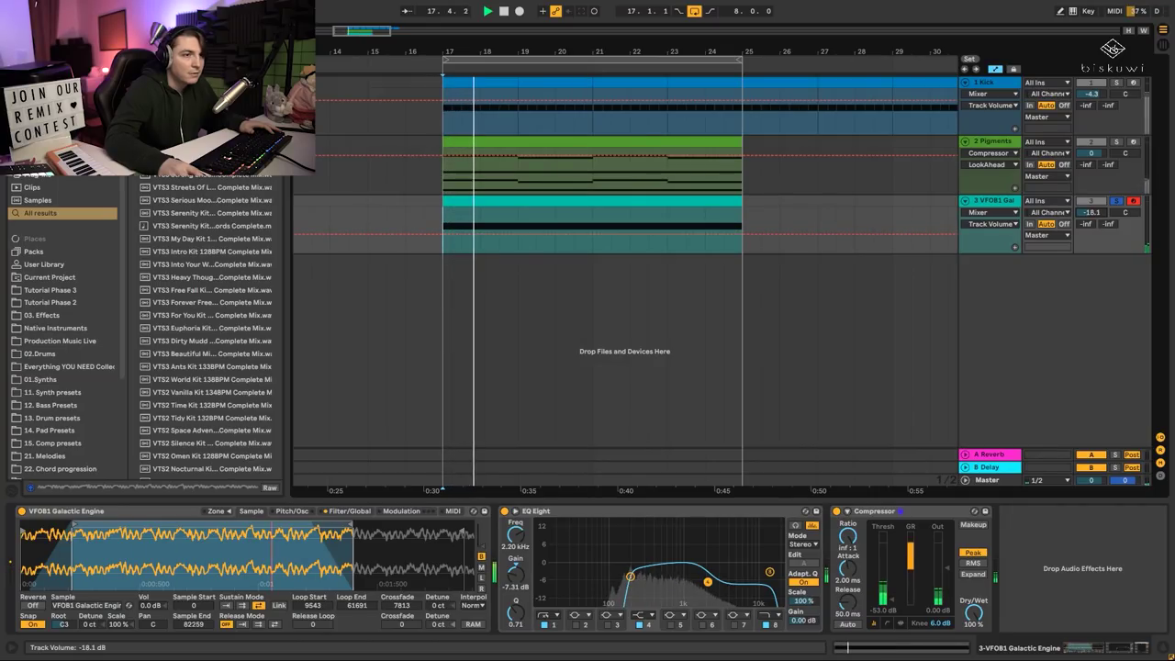
Unsolo the Galactic Engine track and play it together with the kick and Pigments from bar 17.
key("space")
left_click(1116, 201)
key("space")
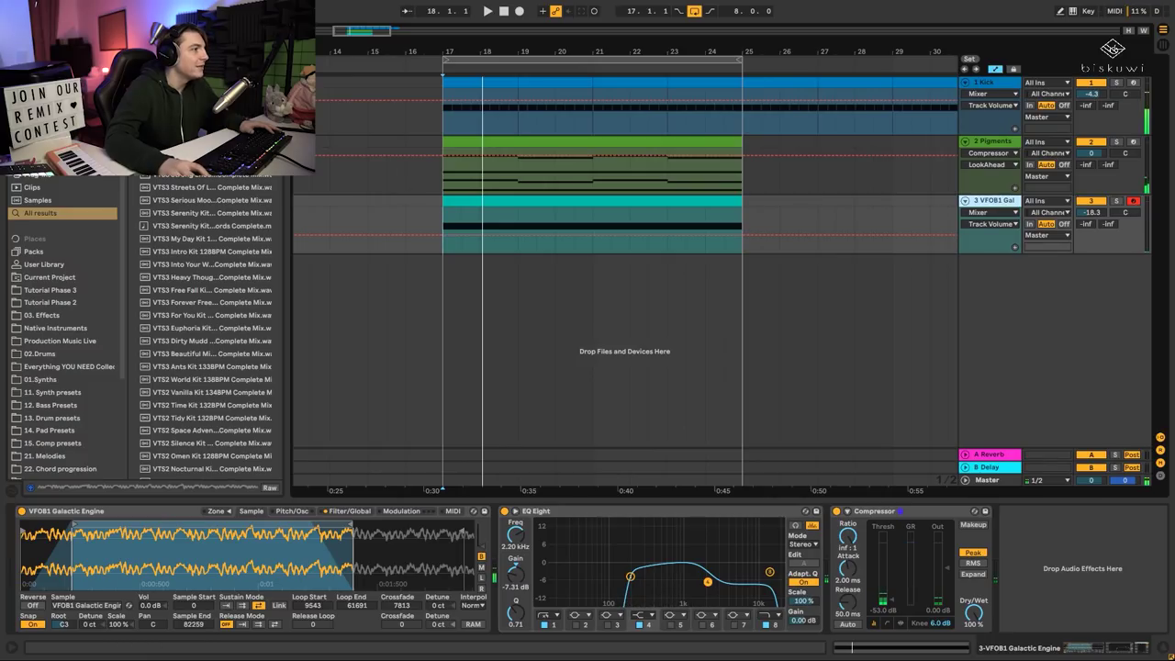
key("space")
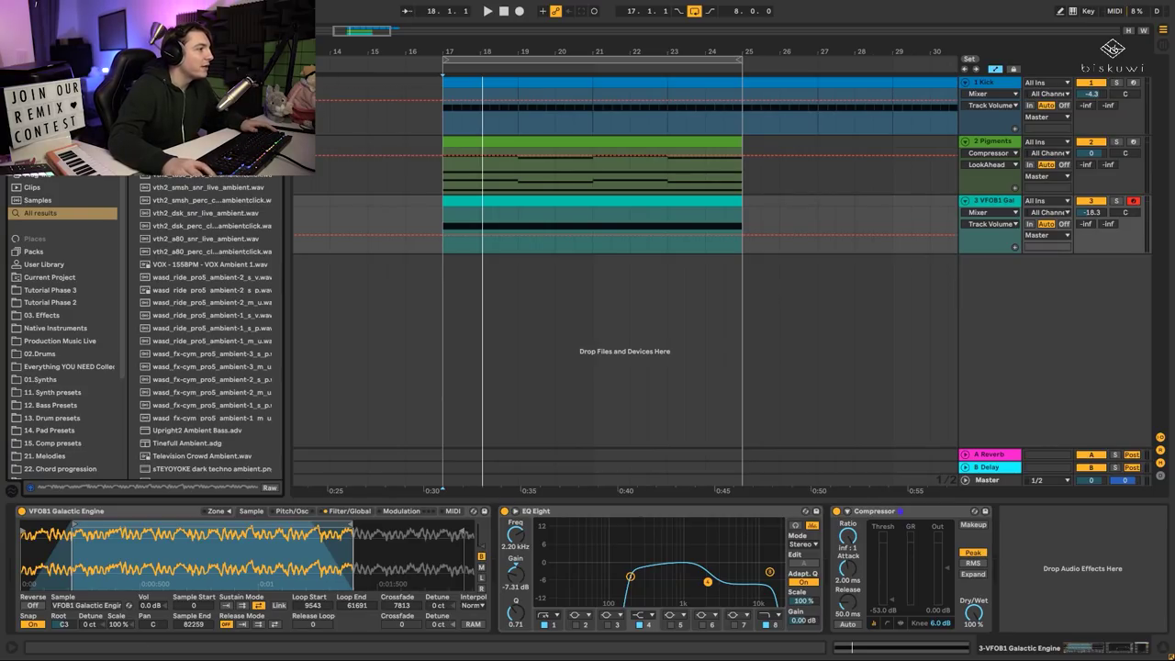
Look through the ambient samples in the browser and audition candidates such as wasd_fx-cym_pro5_ambient-1.
scroll(216, 276, "down", 4)
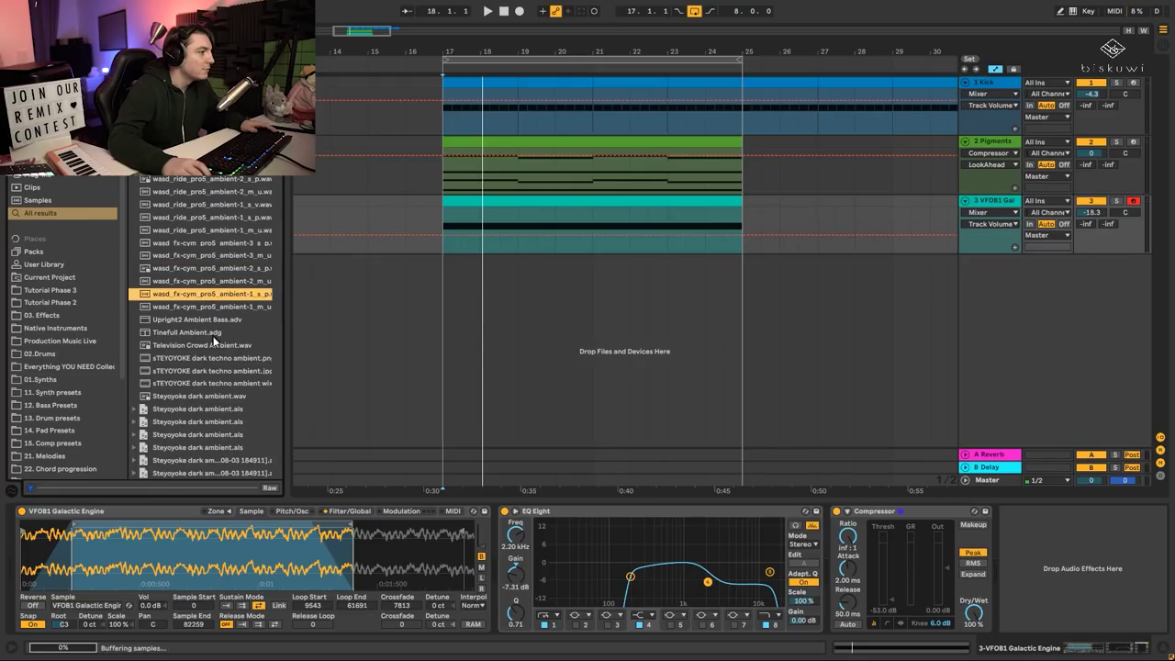
scroll(225, 362, "down", 12)
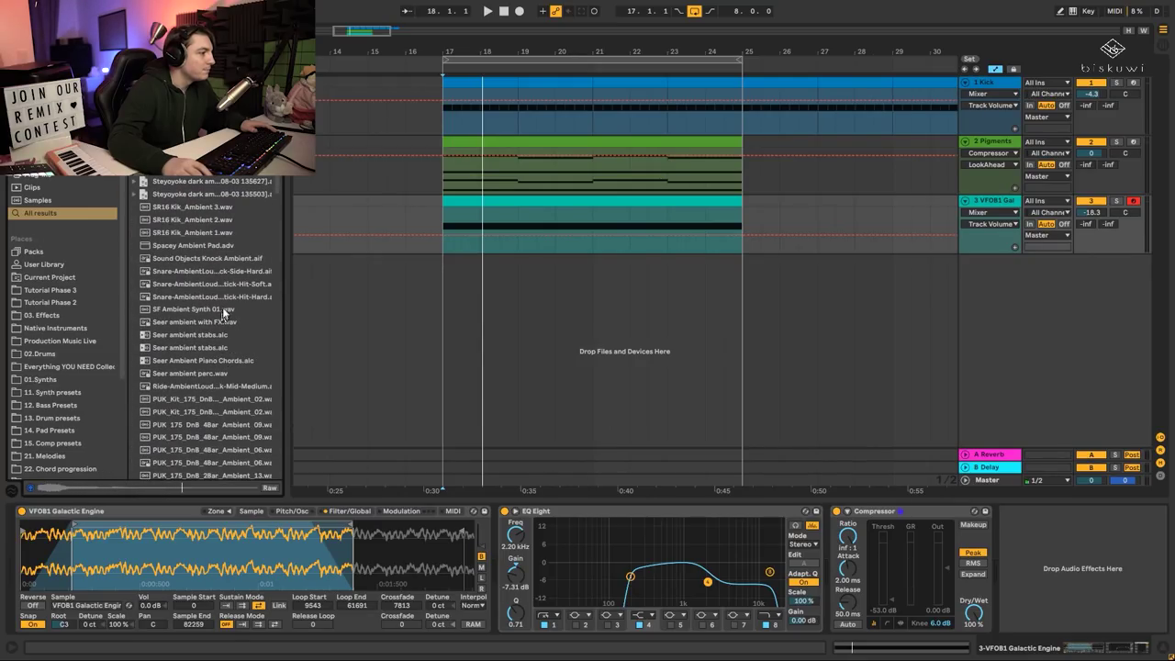
scroll(223, 307, "down", 9)
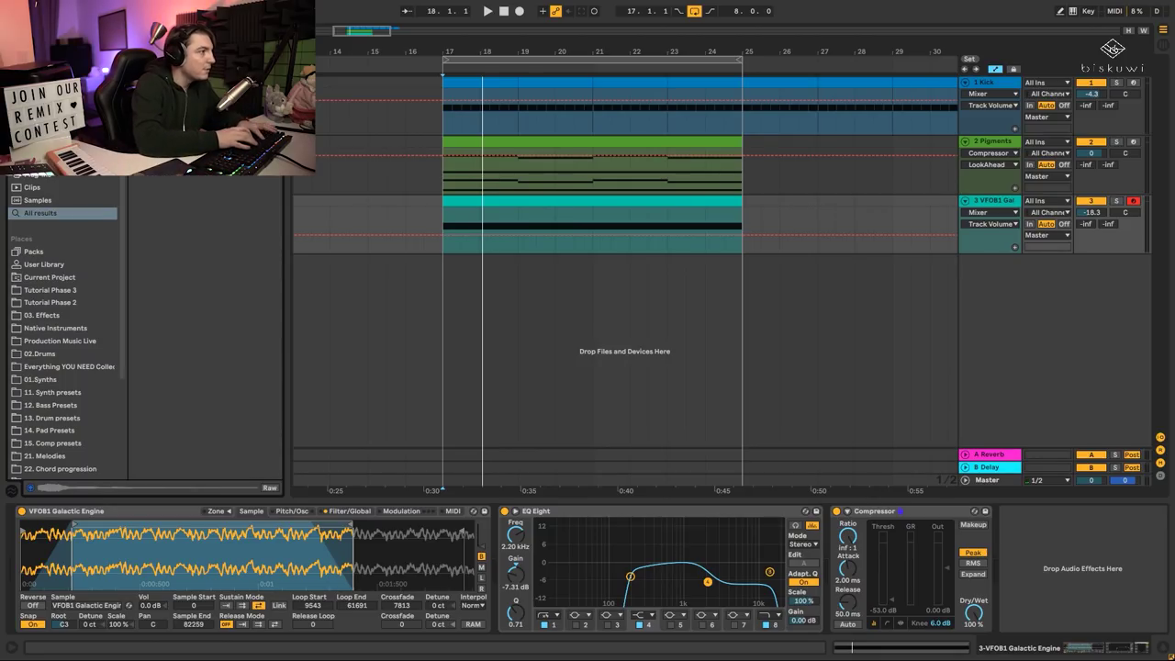
Search the browser for motor sounds and audition candidates such as Stab Motor, Rim[120] Motor and MTL_125_G#m_MOTOR_03.
scroll(206, 326, "down", 10)
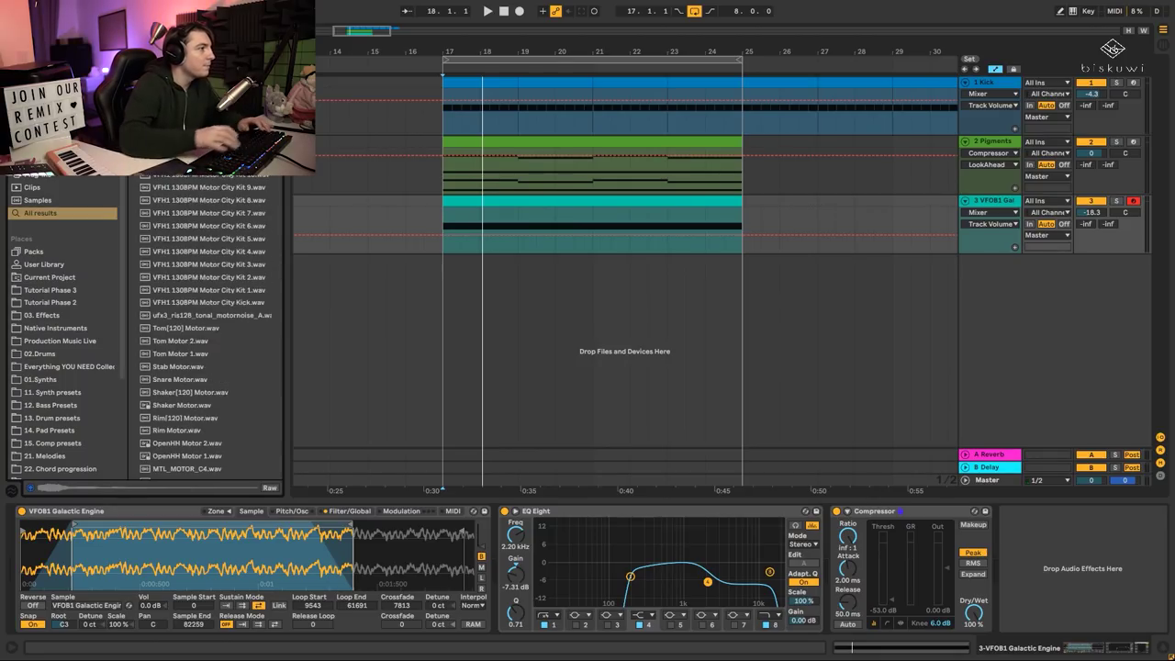
left_click(175, 342)
left_click(188, 355)
left_click(190, 366)
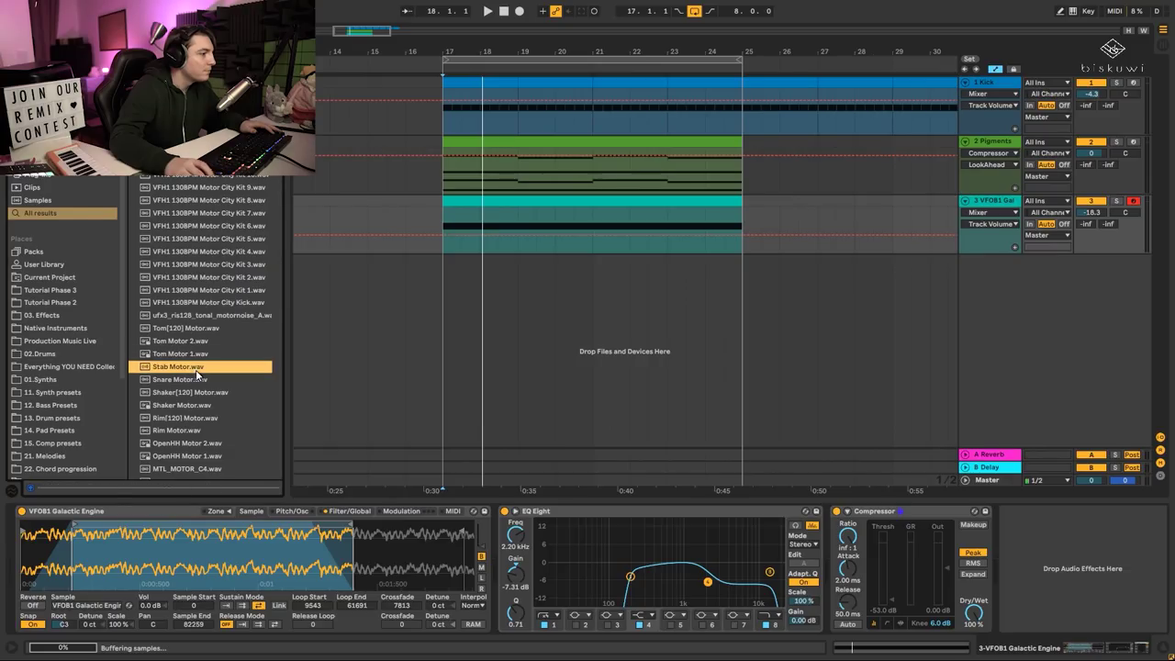
scroll(198, 372, "down", 3)
left_click(196, 305)
scroll(202, 322, "down", 6)
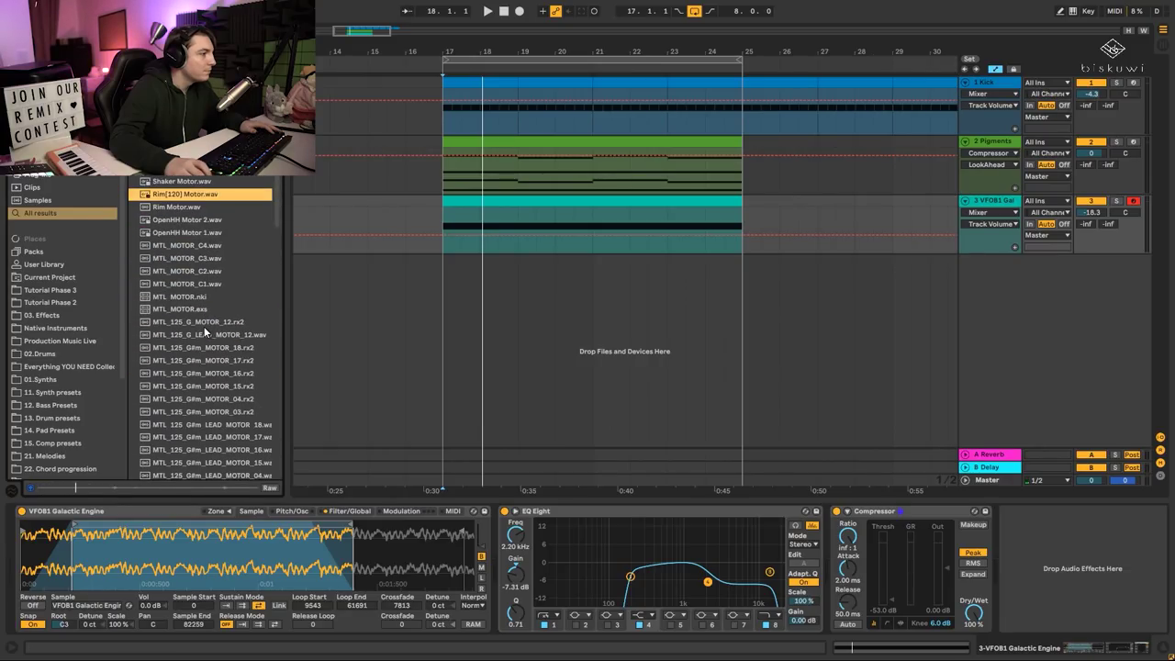
left_click(219, 278)
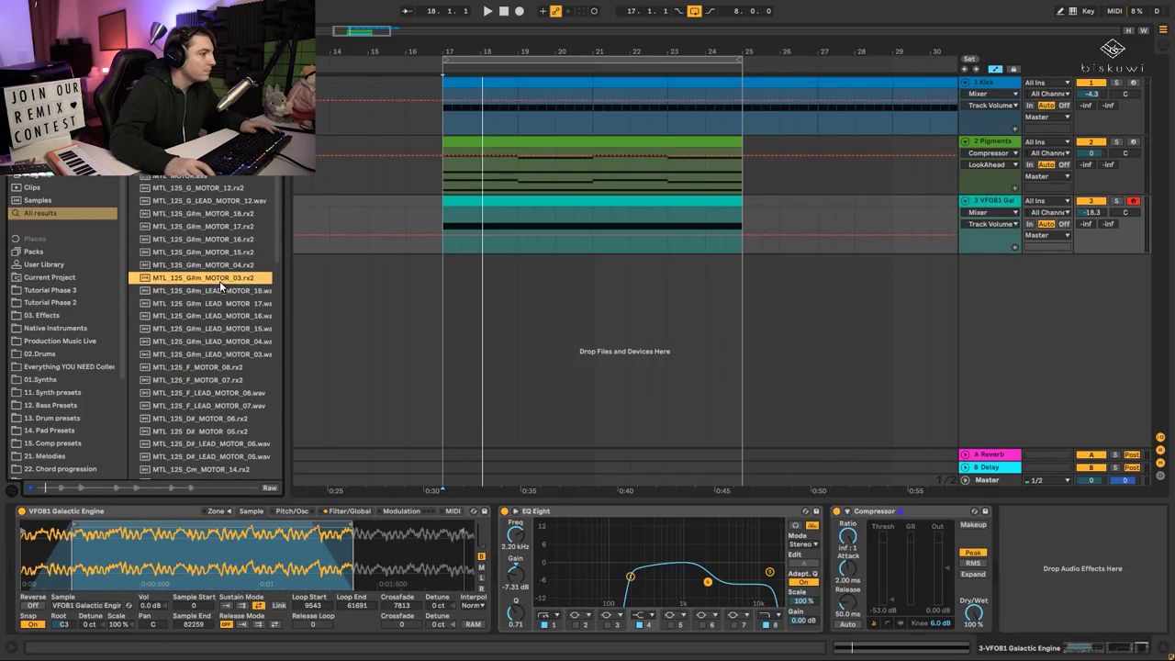
scroll(237, 322, "down", 4)
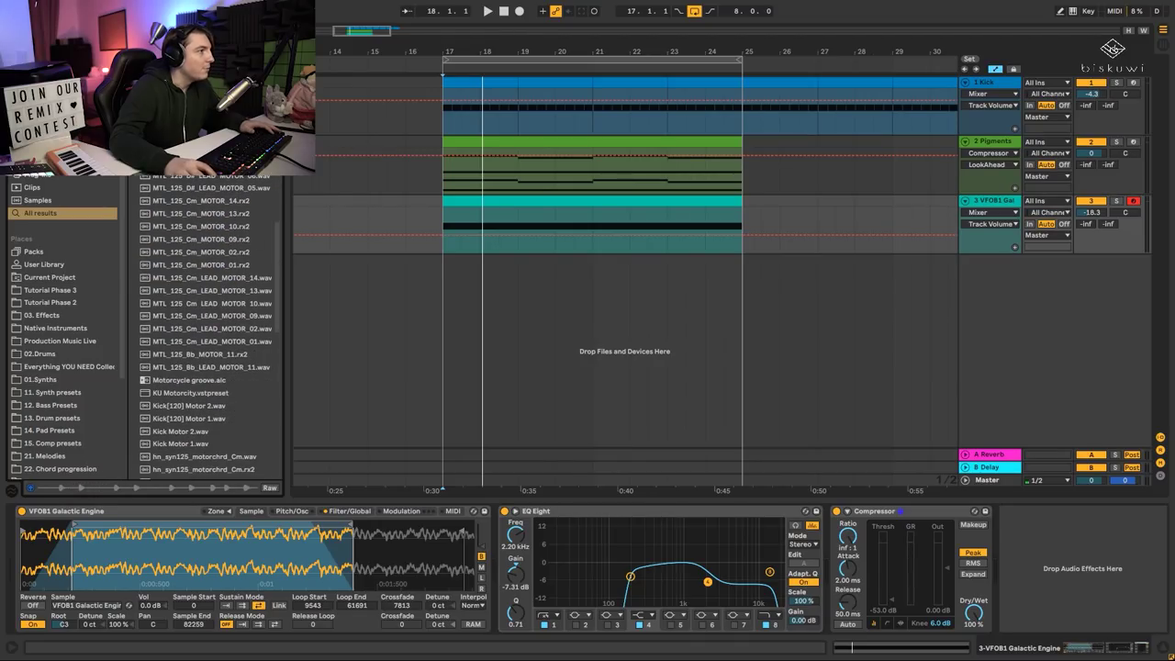
Search the browser for "pink" to look for pink noise samples.
key("ctrl+f")
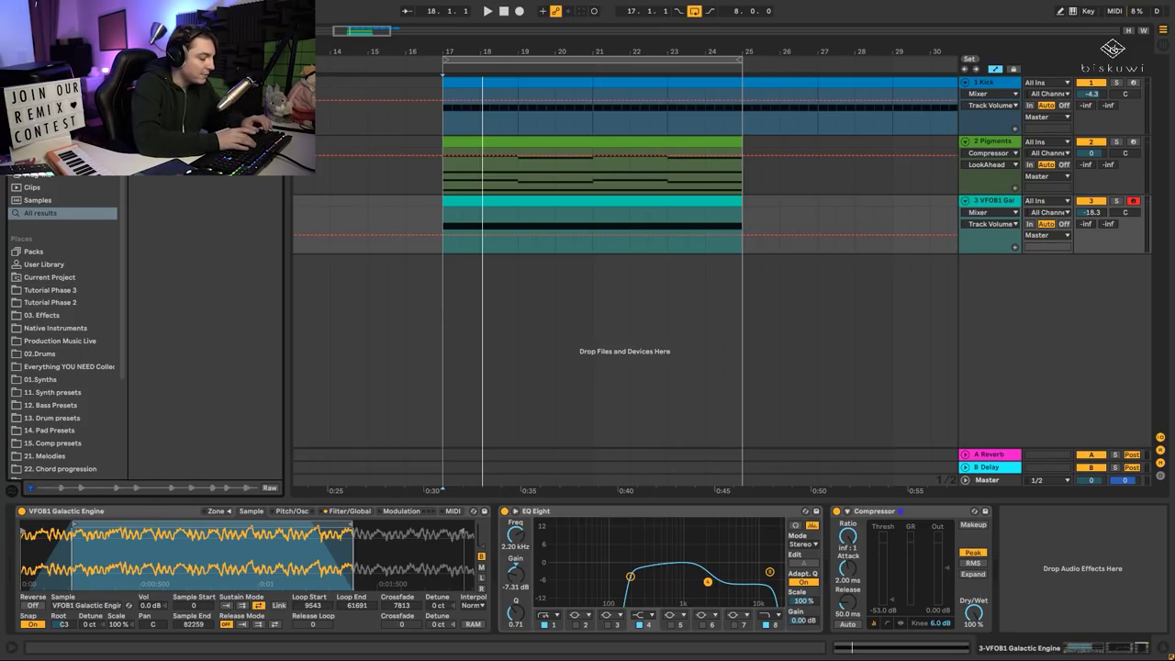
type("pink")
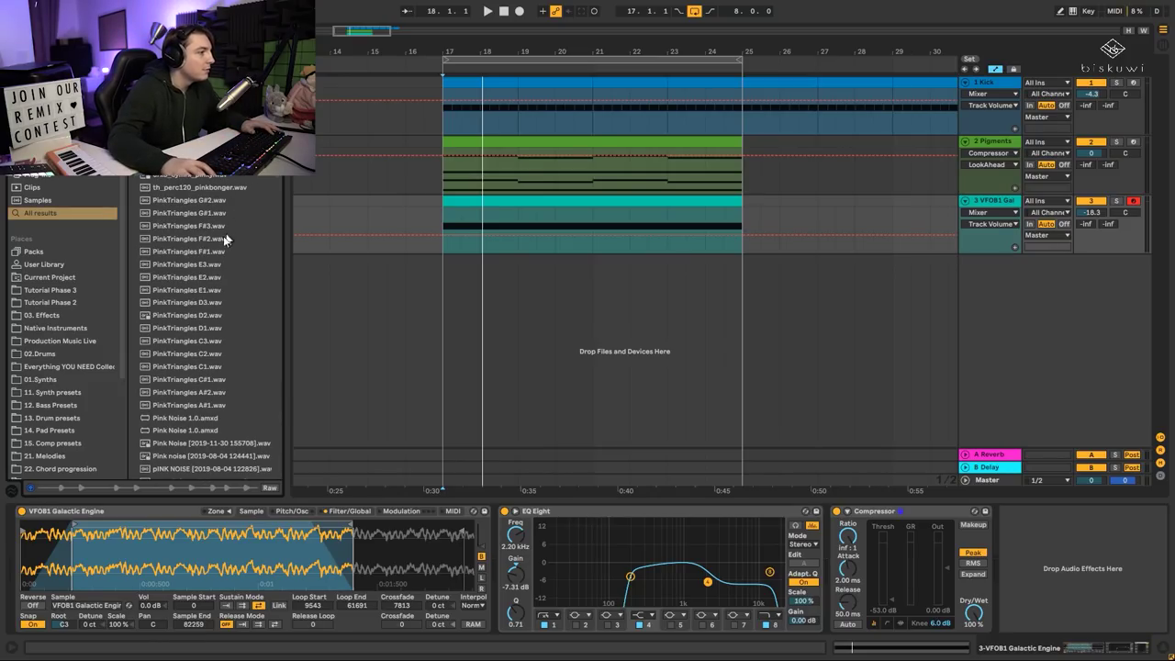
key("BackSpace")
key("BackSpace")
key("BackSpace")
key("BackSpace")
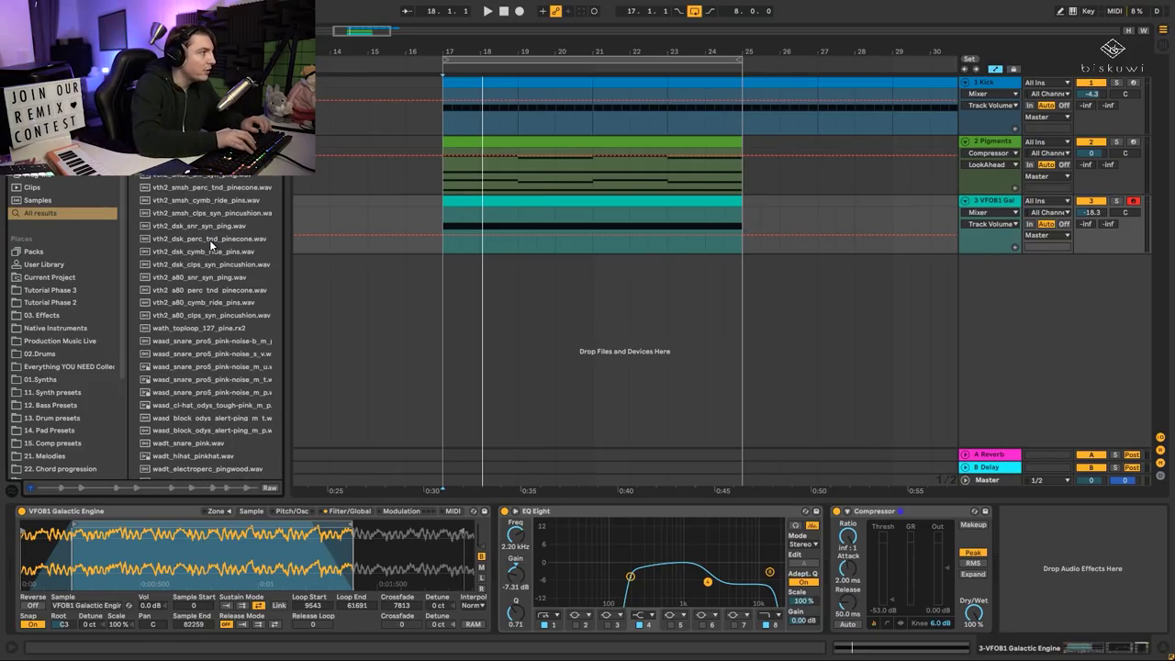
Search the browser for "noise" and audition candidates such as the VTS3 noise sweeps and vth2_tasc_cymb_ride_noise.
key("ctrl+a")
type("noise")
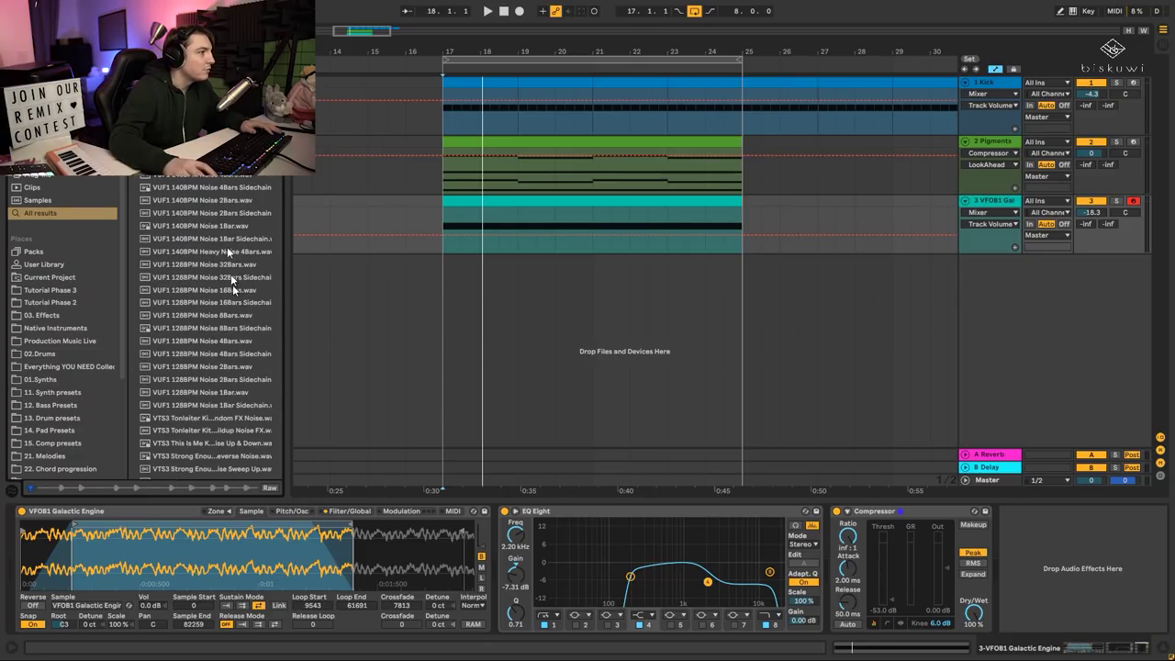
scroll(226, 246, "down", 5)
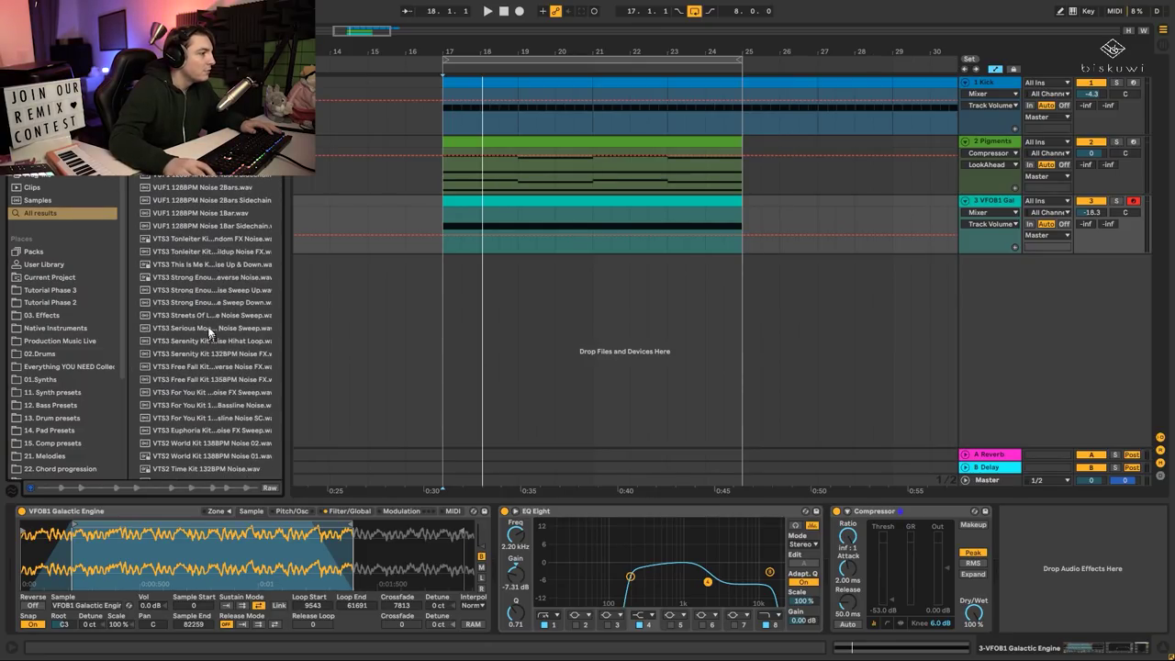
left_click(216, 331)
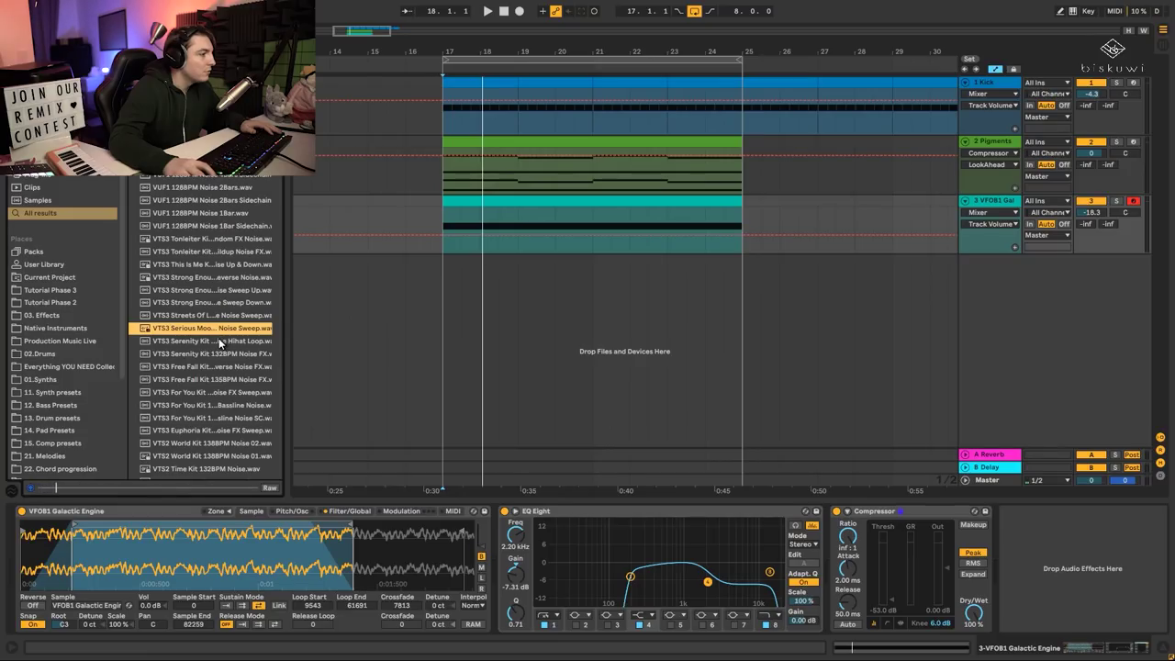
left_click(207, 315)
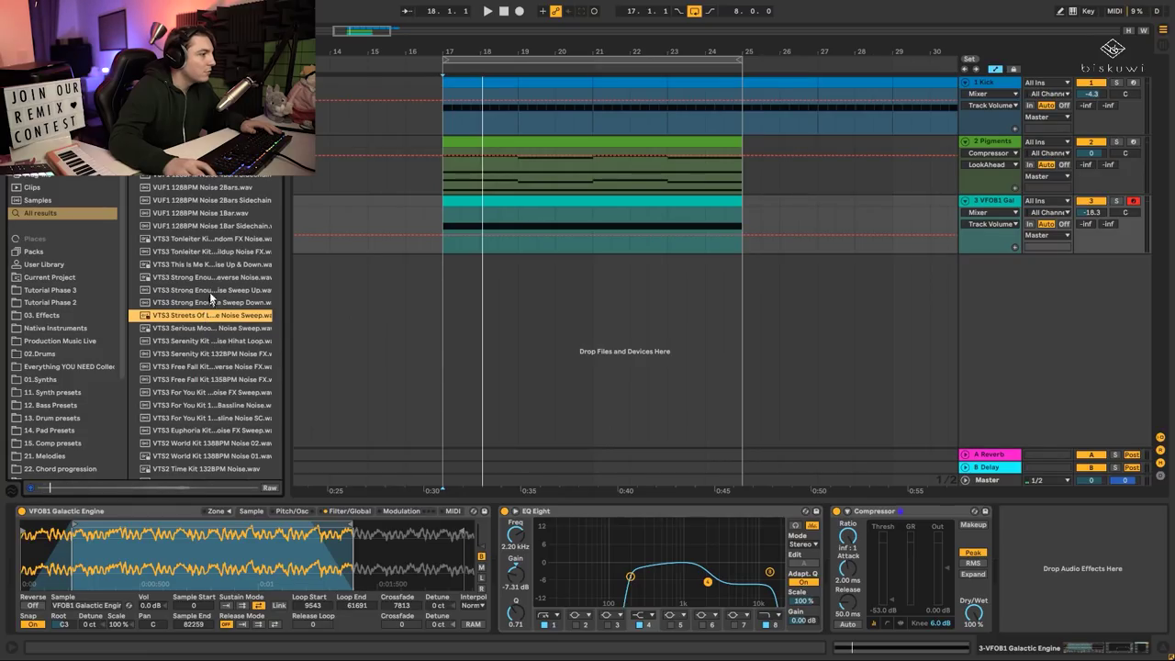
left_click(215, 277)
scroll(197, 404, "down", 5)
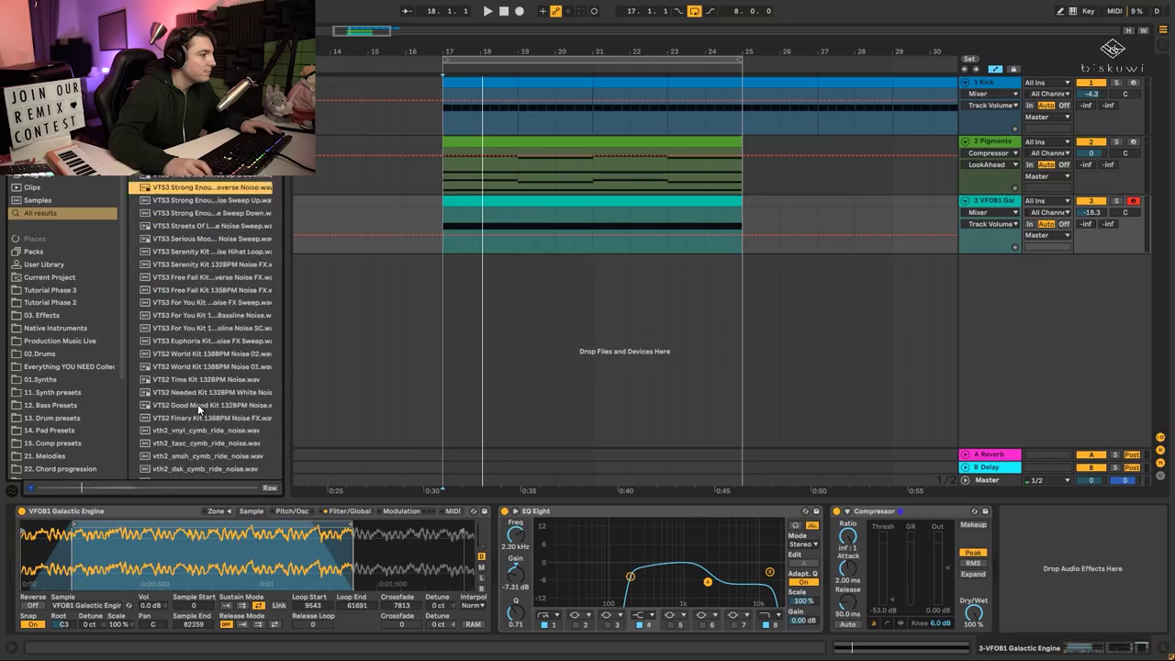
left_click(222, 336)
left_click(223, 398)
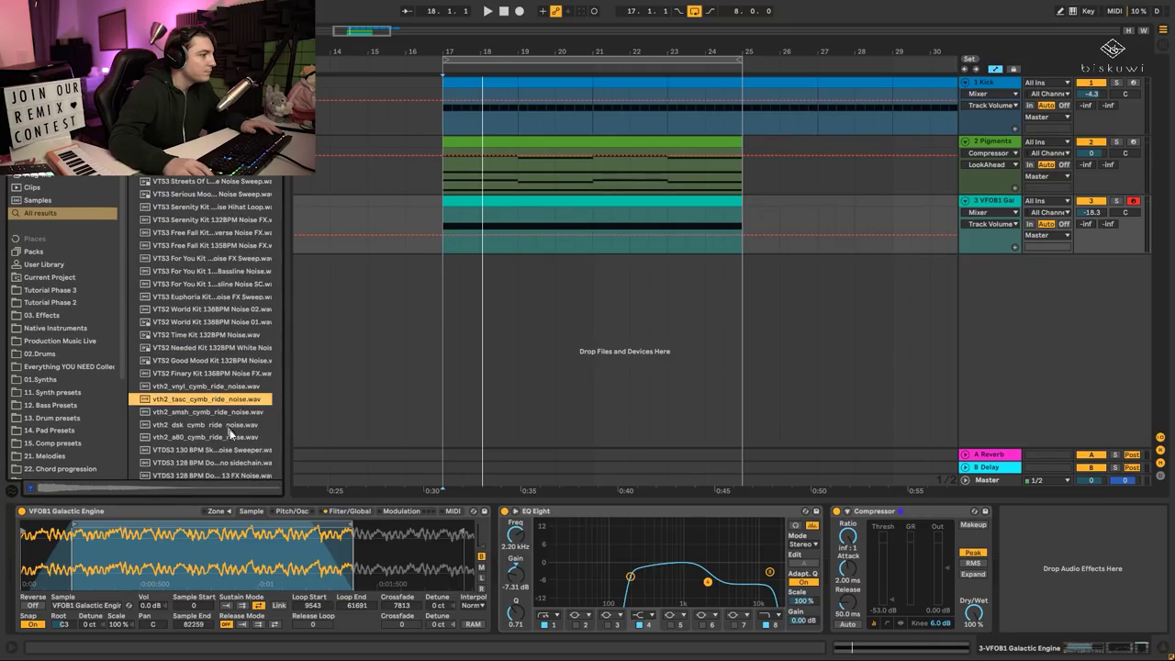
Audition WierdNoise_02_SP, WierdNoise_01_SP and Whole Lotta Noise, and replace the Galactic Engine sample with Whole Lotta Noise.
scroll(226, 411, "down", 8)
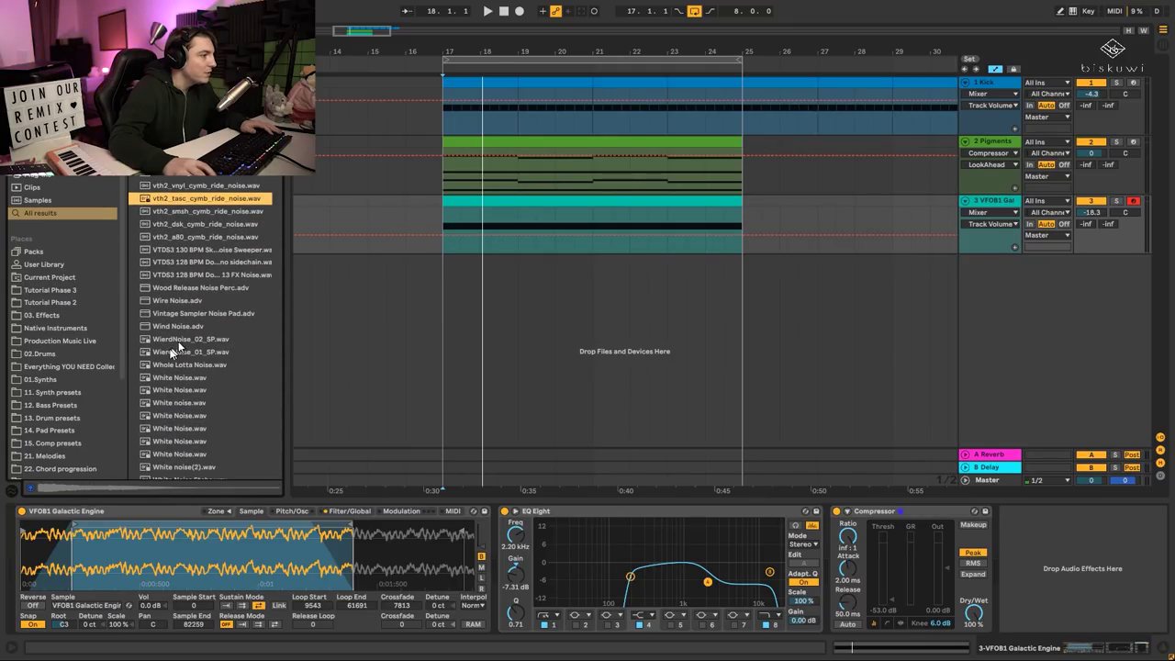
left_click(174, 340)
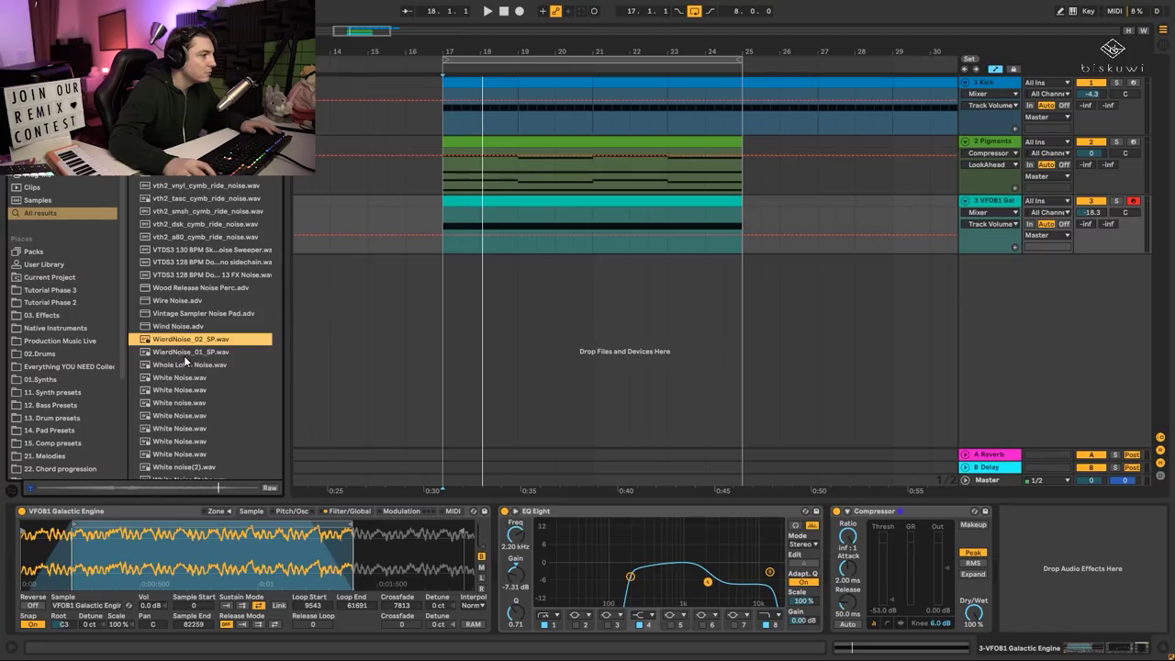
left_click(193, 353)
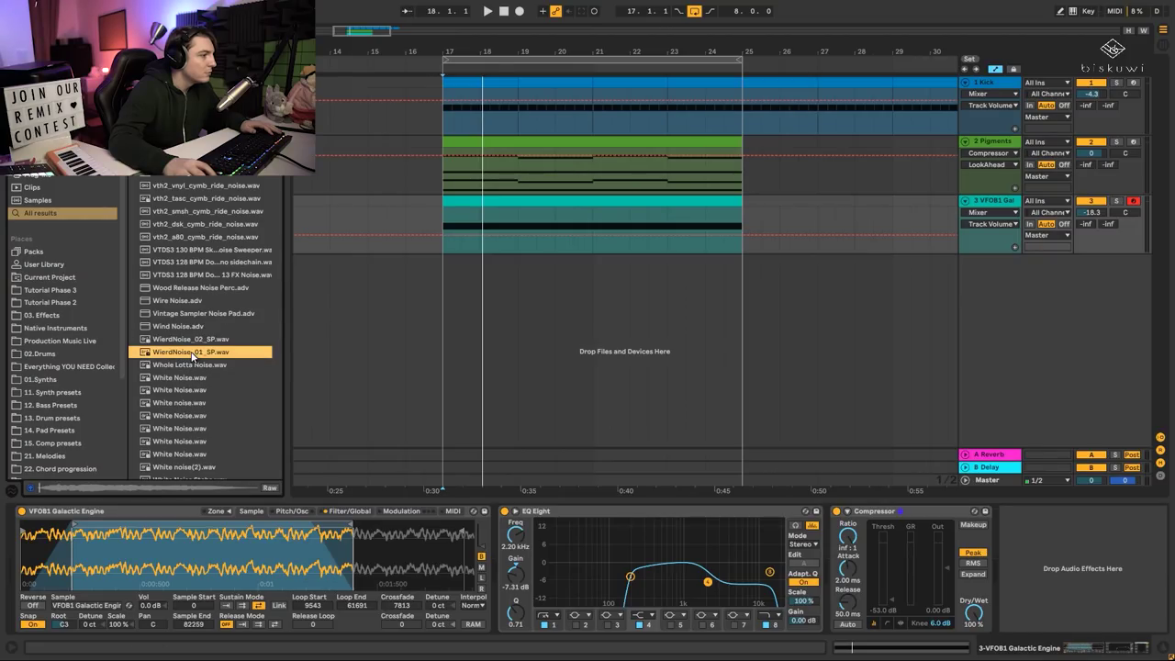
left_click(195, 365)
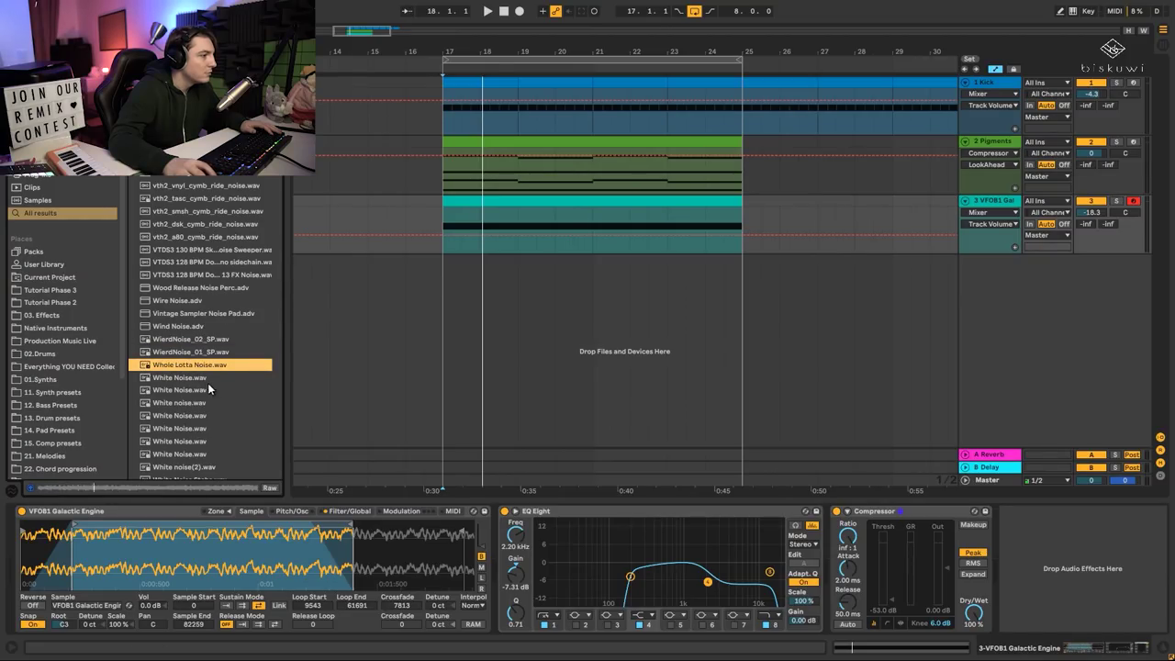
left_click_drag(191, 366, 36, 532)
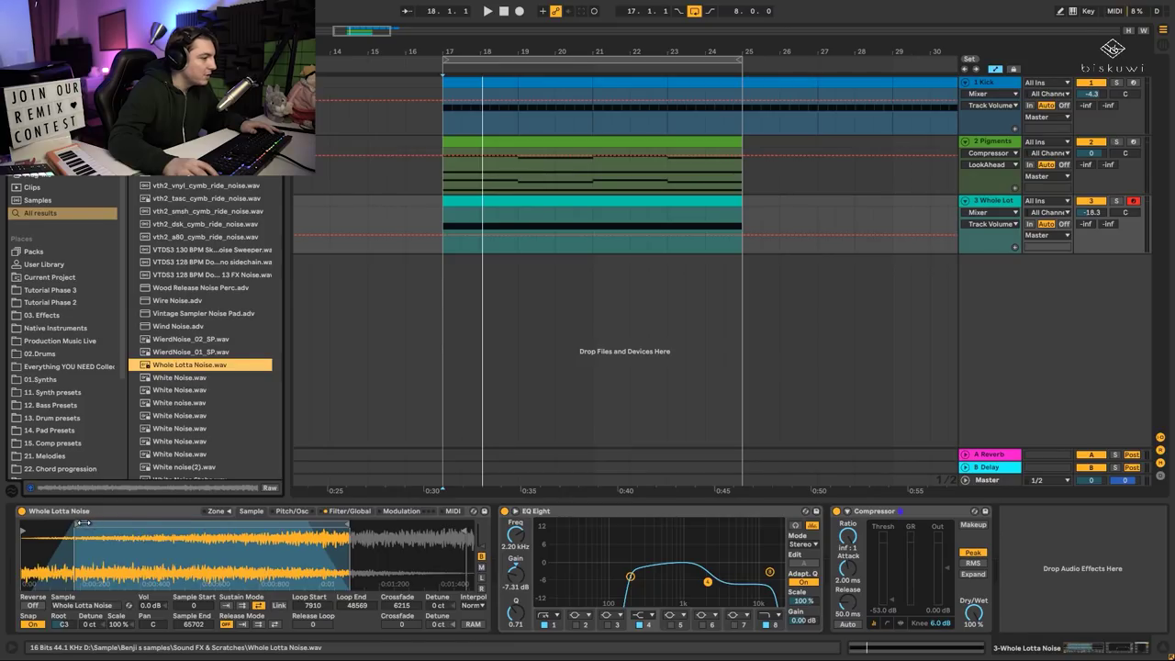
Play the Whole Lotta Noise track soloed, setting its volume to -12.0 dB and the sample's loop end to 62711.
key("space")
left_click(1115, 200)
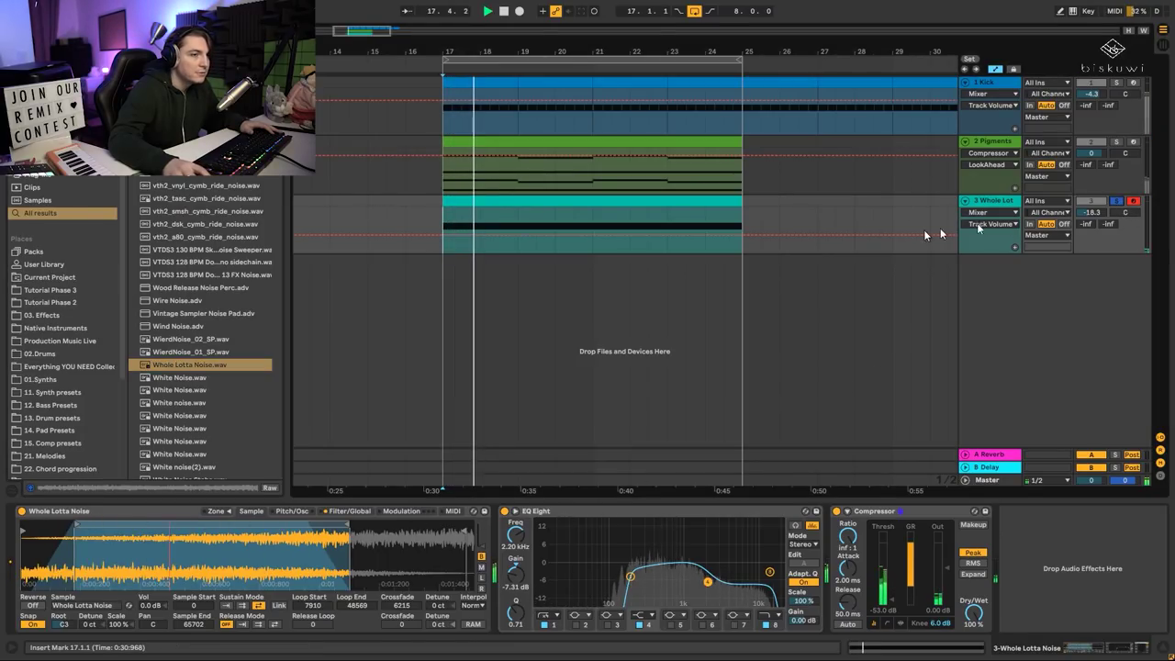
left_click_drag(1091, 212, 1091, 184)
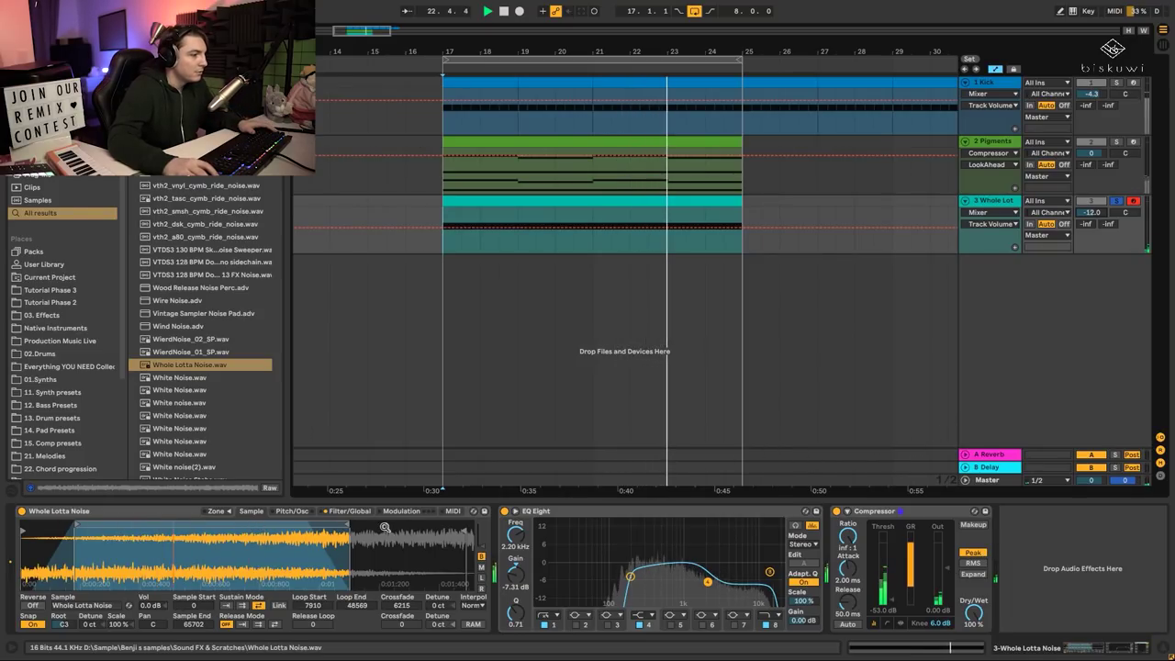
mouse_move(347, 525)
left_mouse_down()
mouse_move(437, 525)
mouse_move(447, 541)
left_mouse_up()
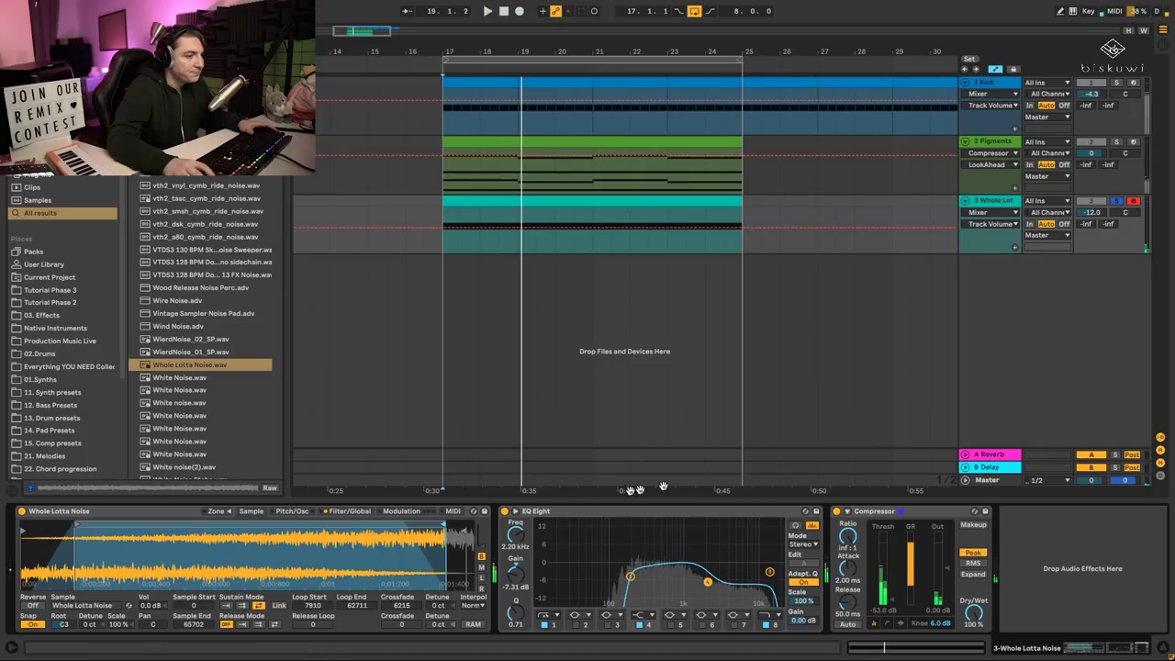
Add a Utility after the Compressor on the noise track and narrow its stereo width to 20% during playback.
key("ctrl+f")
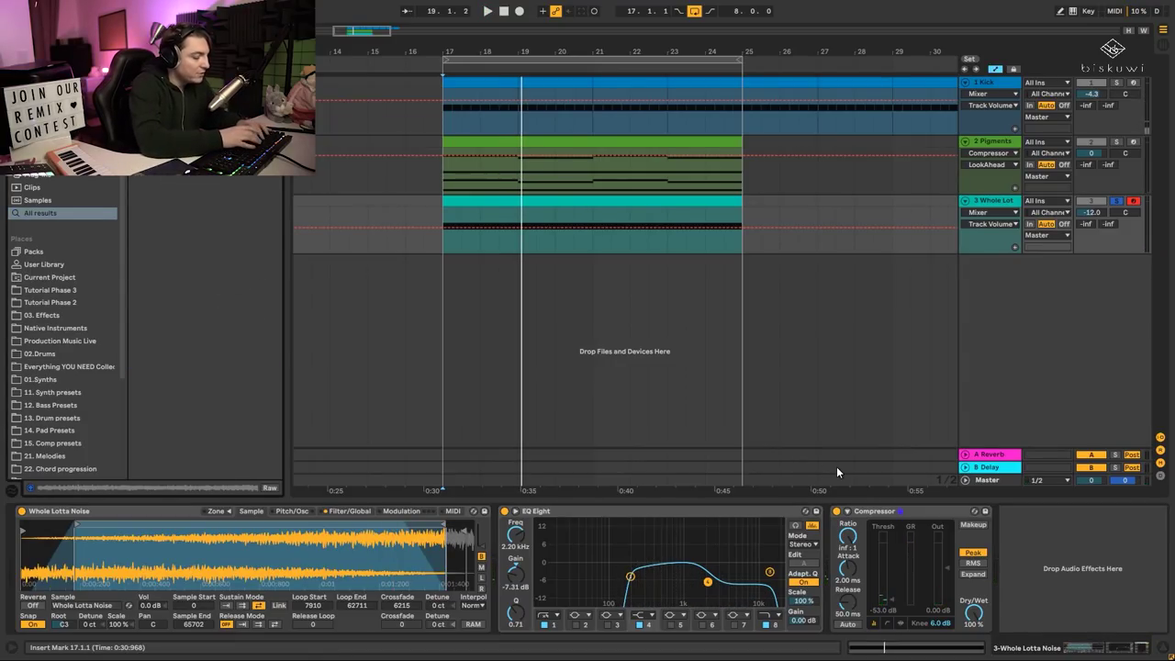
type("utility")
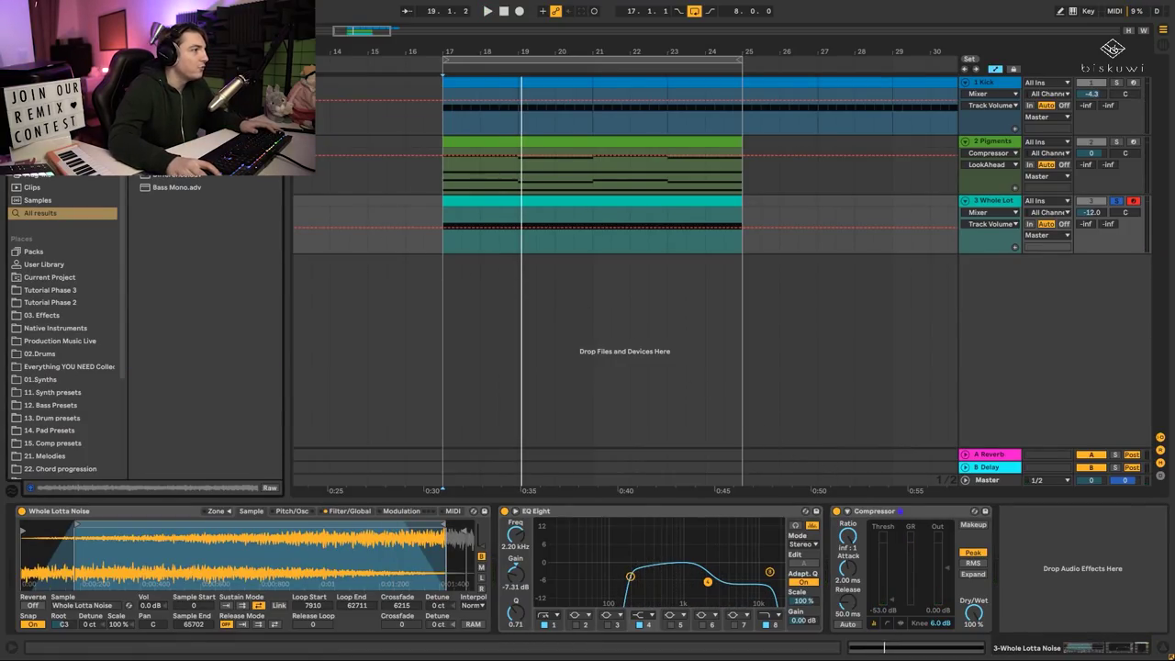
key("Return")
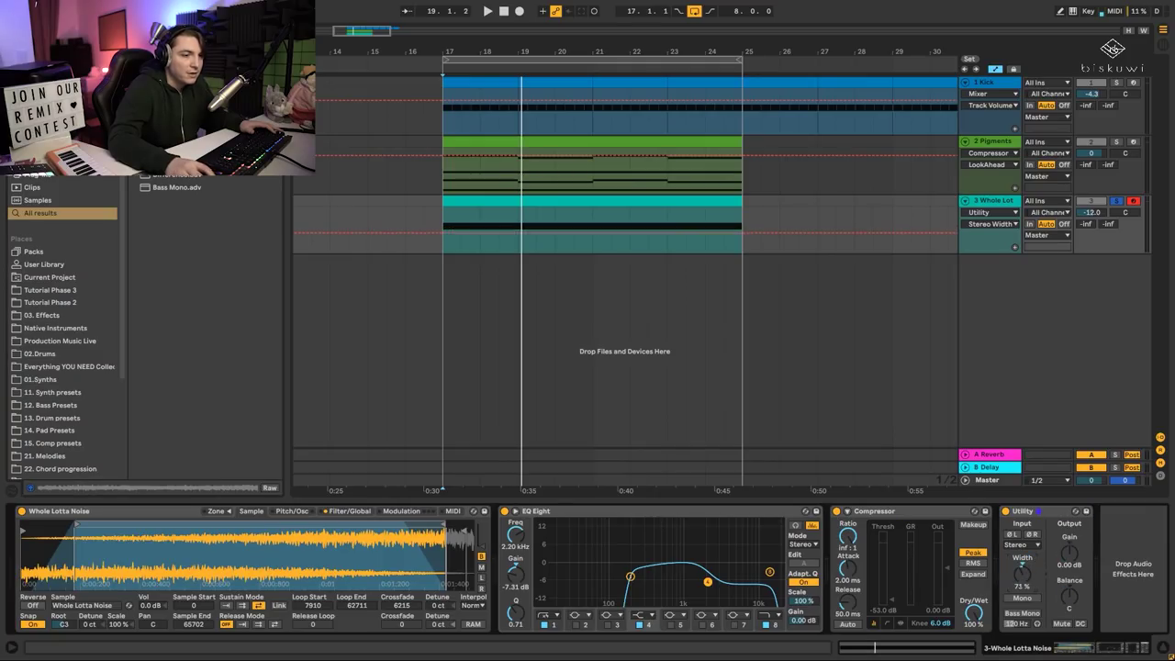
key("space")
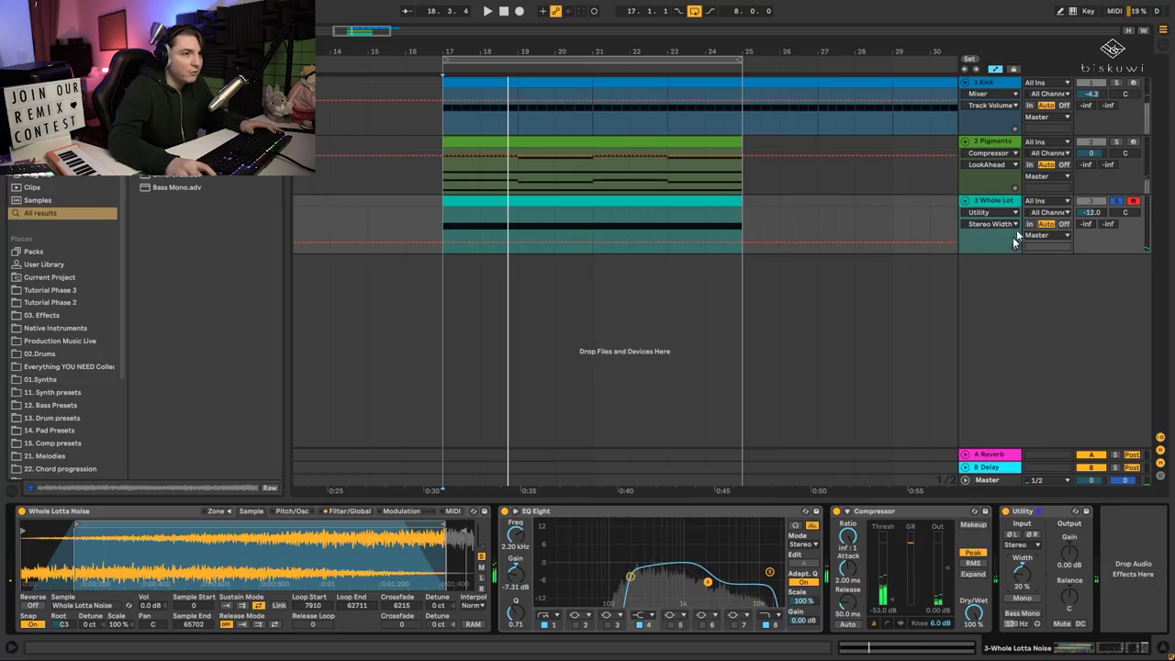
Group the Pigments and Whole Lotta Noise tracks and move the kick-sidechained Compressor from Pigments onto the group.
left_click(1016, 147)
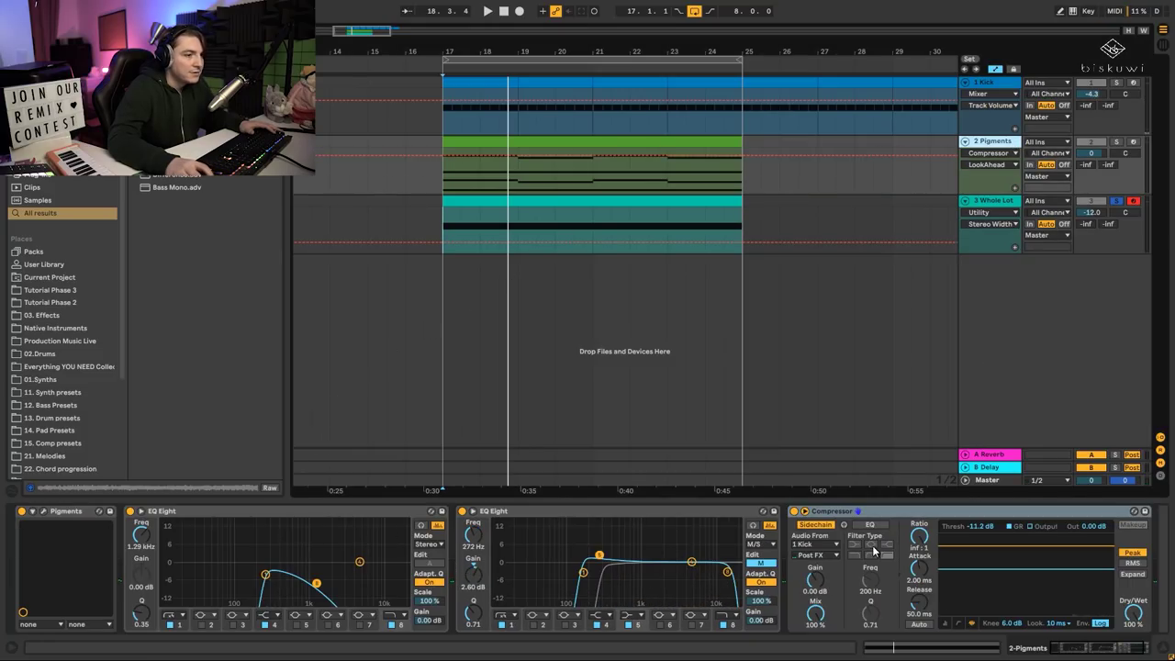
left_click(993, 202, "shift")
key("ctrl+g")
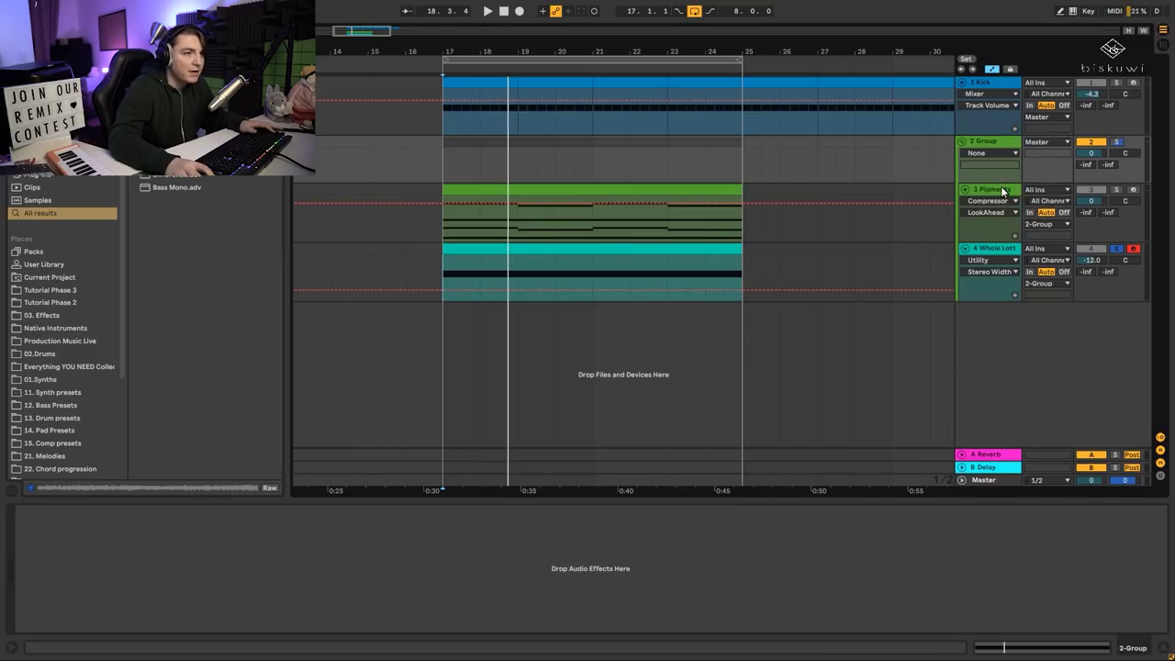
left_click(999, 191)
left_click(876, 510)
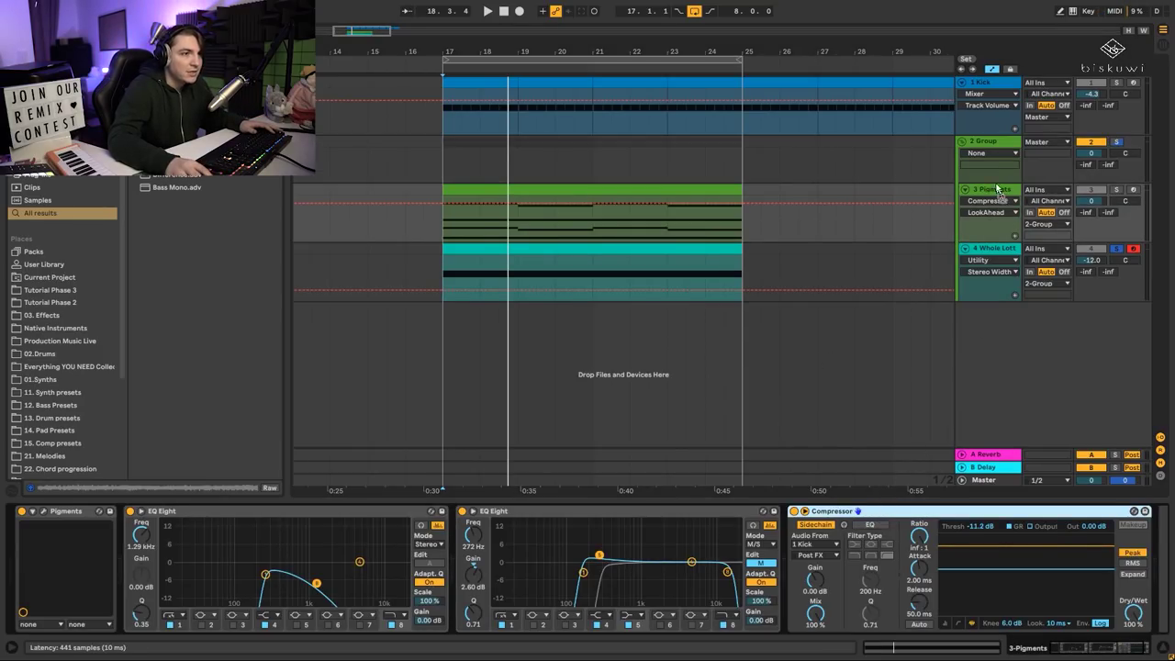
left_click_drag(989, 152, 987, 148)
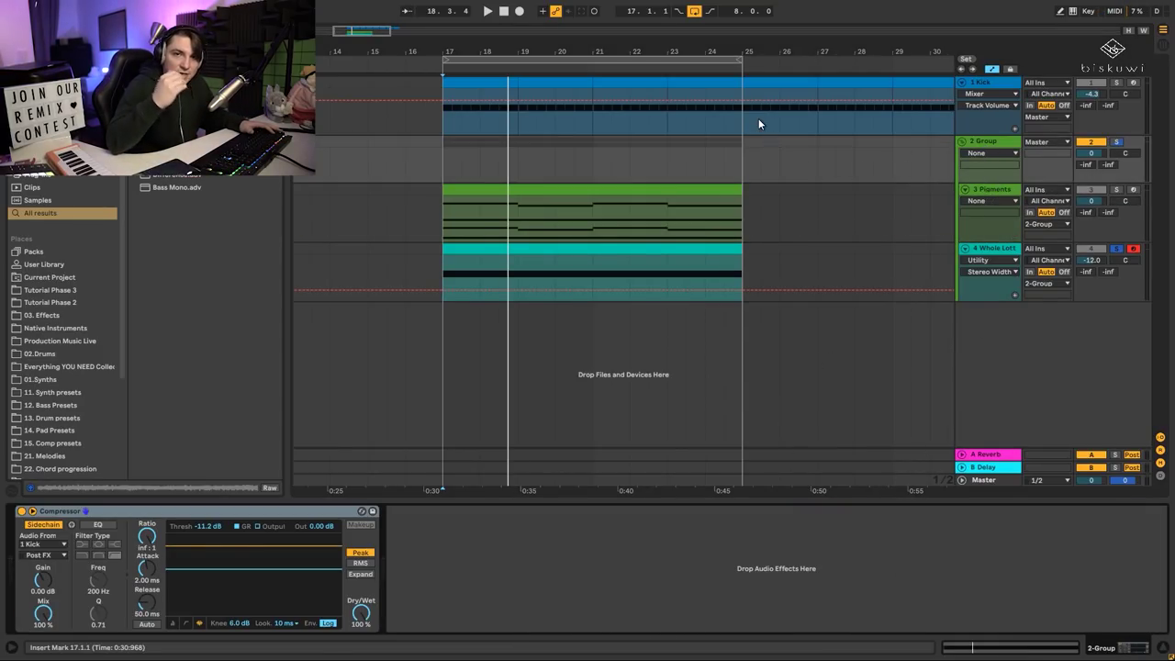
Play Pigments and the noise soloed together, raise the noise EQ's low cut and set its upper-mid band to 1.82 kHz at -8.55 dB.
key("space")
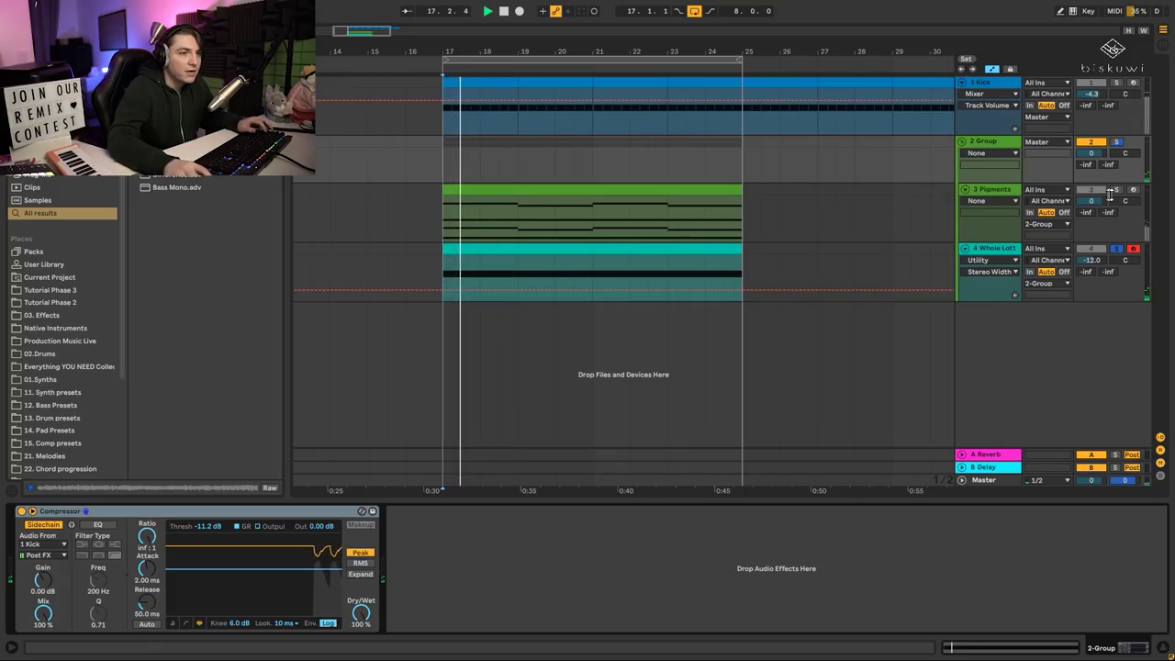
left_click(992, 191)
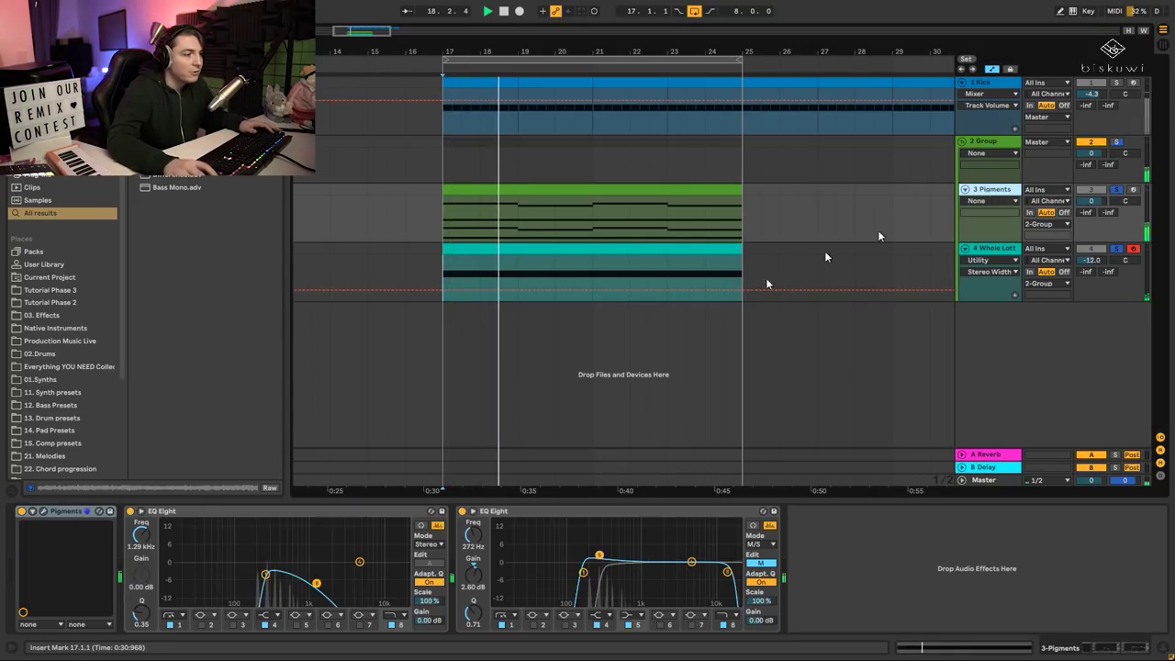
left_click(983, 260)
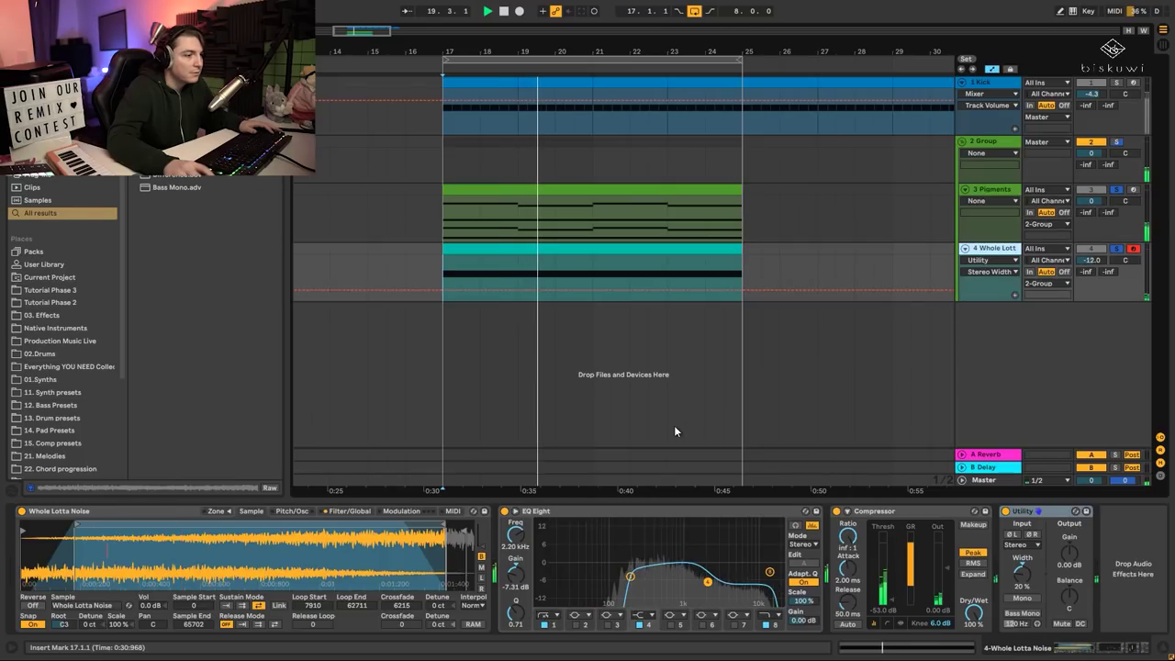
left_click_drag(631, 577, 699, 578)
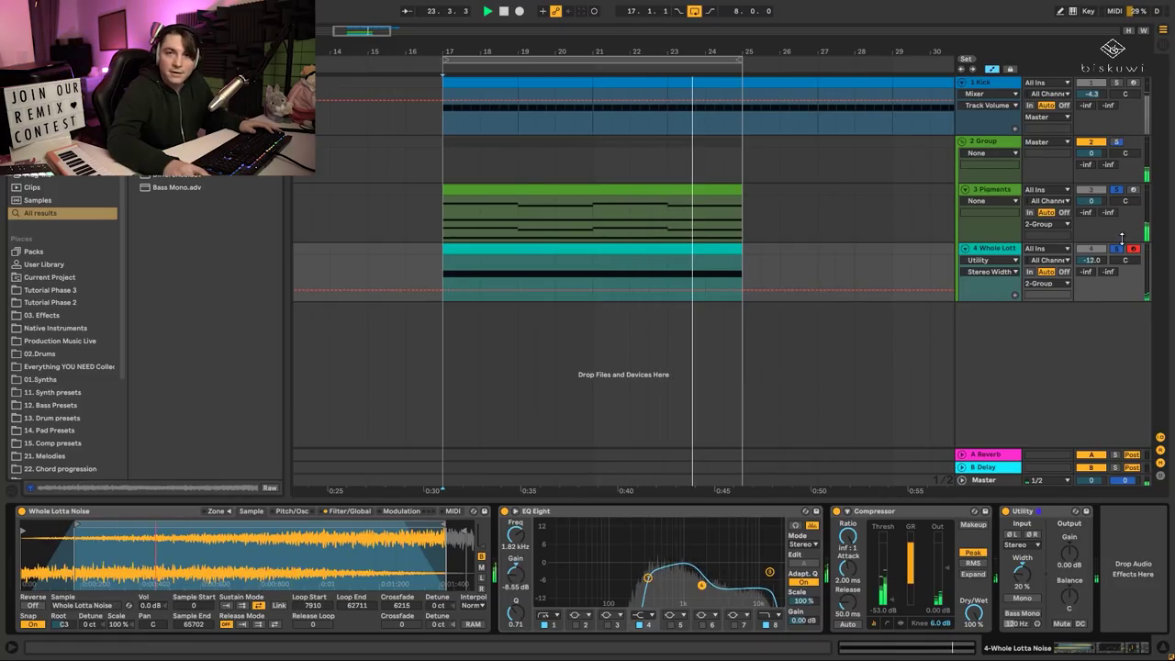
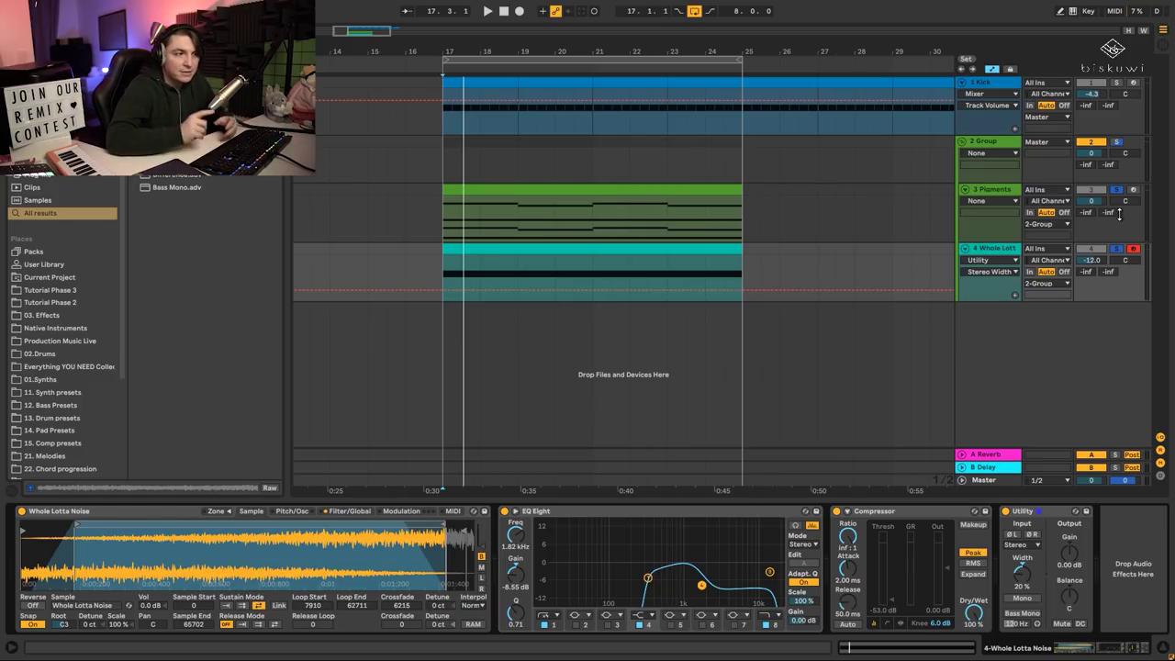
Insert a new MIDI track below Whole Lotta Noise in the group and copy the Pigments clip onto it at bar 17.
left_click(1007, 250)
key("ctrl+shift+t")
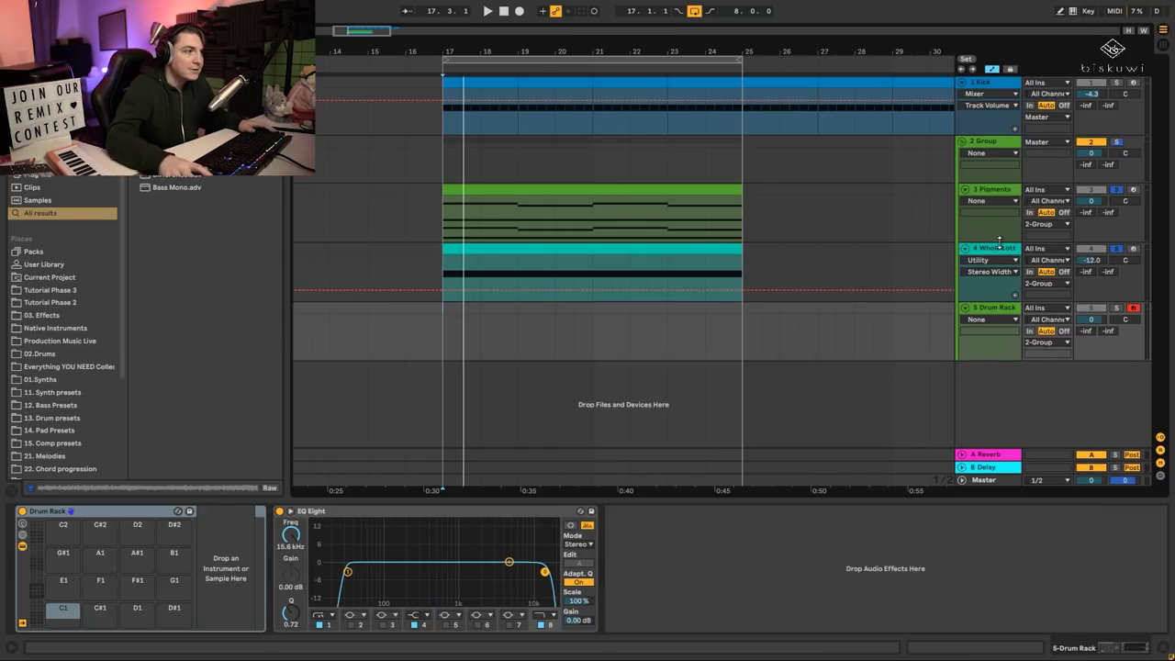
left_click_drag(512, 190, 514, 332)
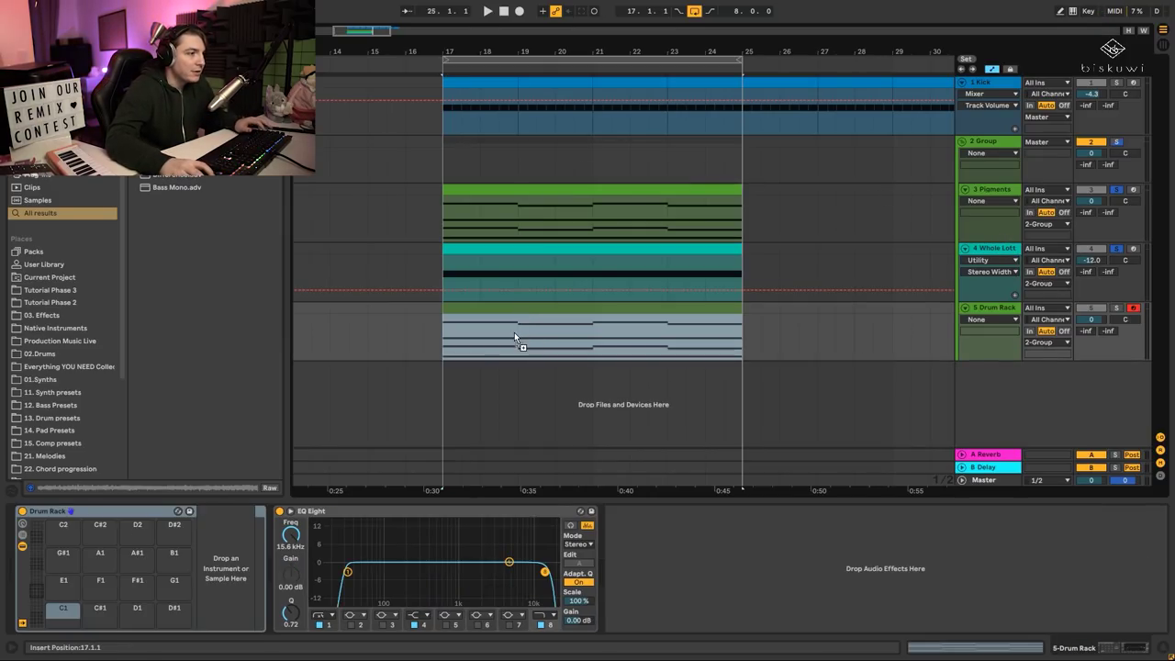
Delete the other notes from the copied clip, keeping only the long F3 and G#2, and play the new track soloed.
double_click(555, 313)
left_click_drag(1068, 319, 366, 246)
key("Delete")
left_click_drag(1010, 501, 275, 428)
key("Delete")
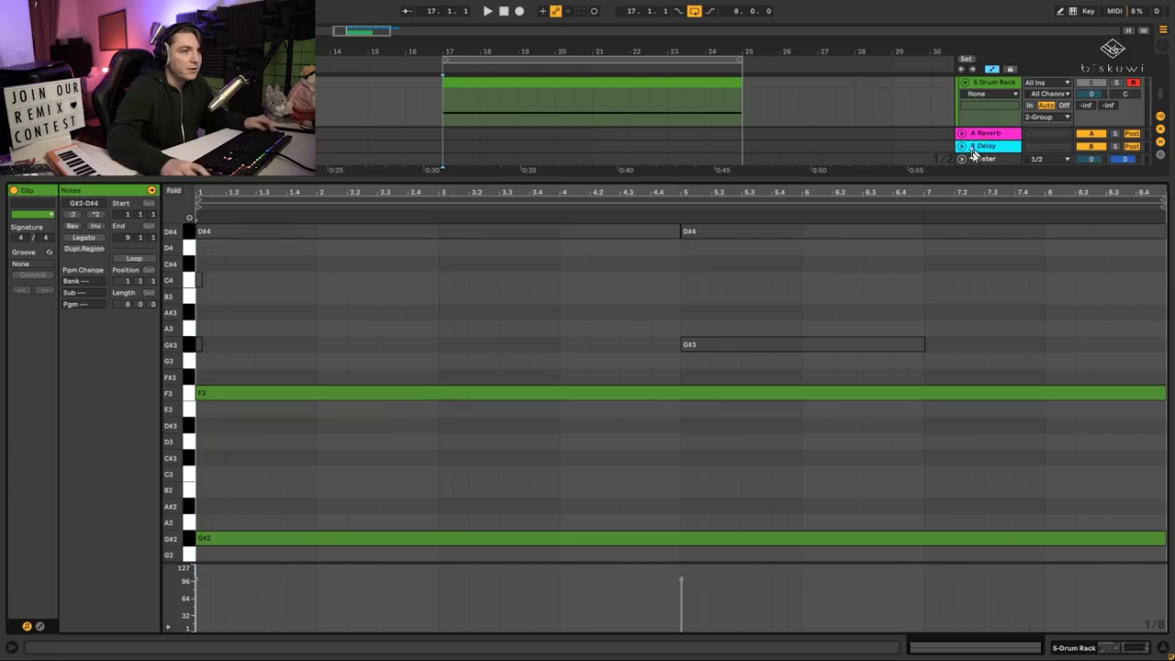
key("shift+Tab")
key("space")
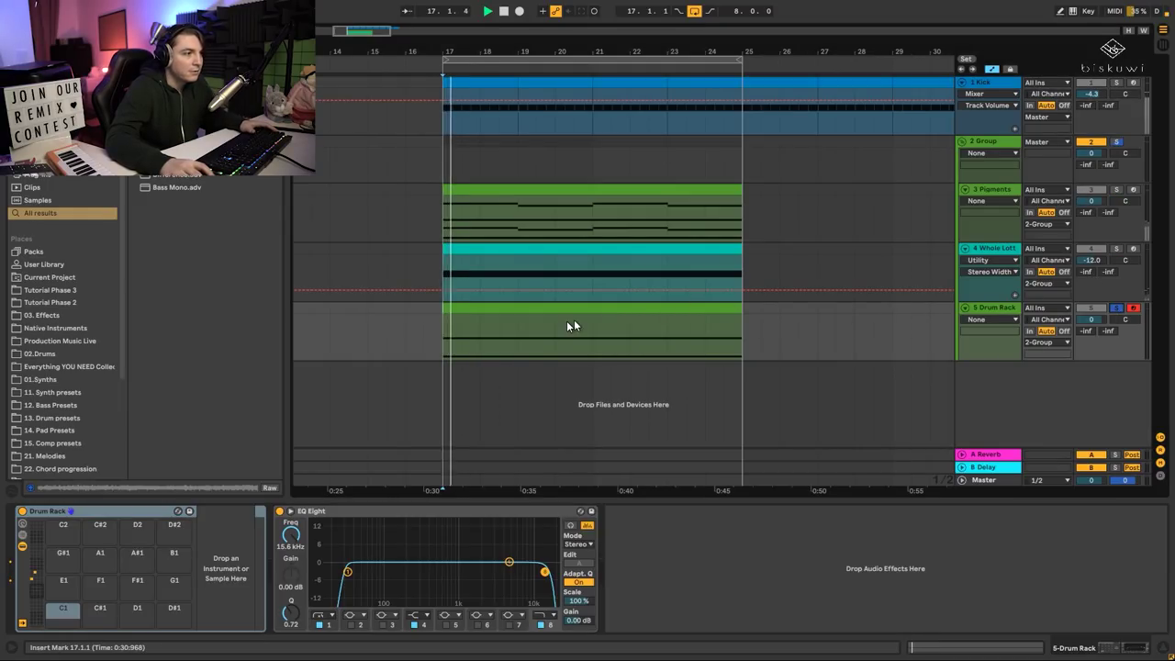
Transpose the copied clip's two long notes up by octaves to F5 and G#5.
double_click(565, 318)
left_click(545, 534)
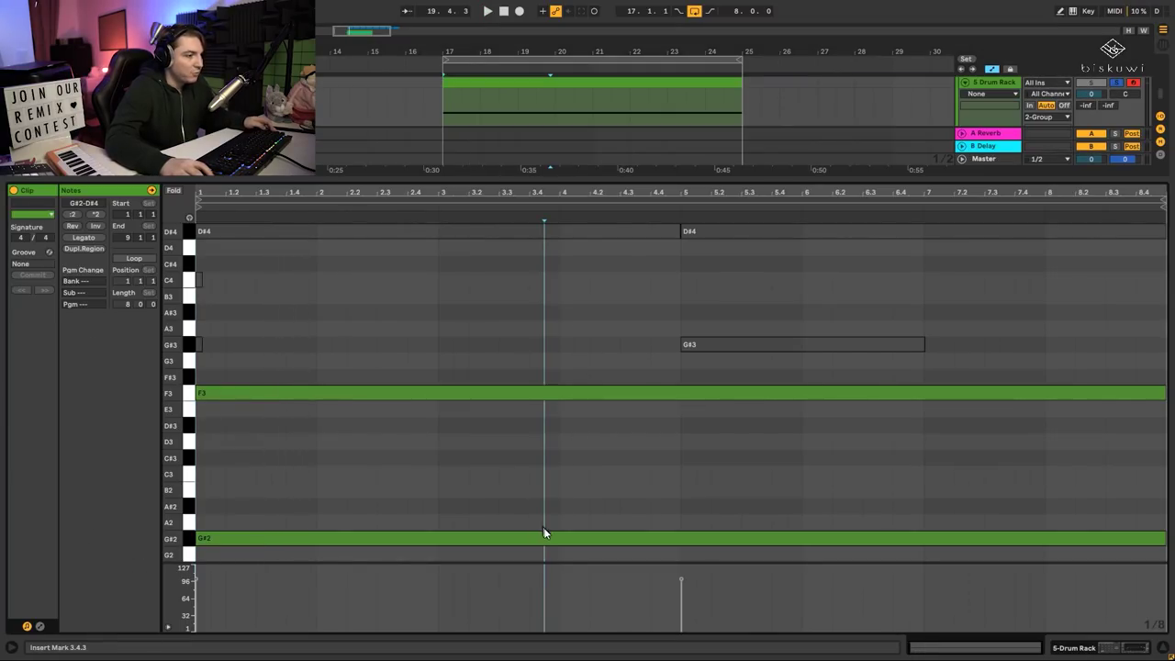
key("space")
key("shift+Up")
left_click_drag(538, 520, 310, 335)
key("shift+Up")
key("shift+Up")
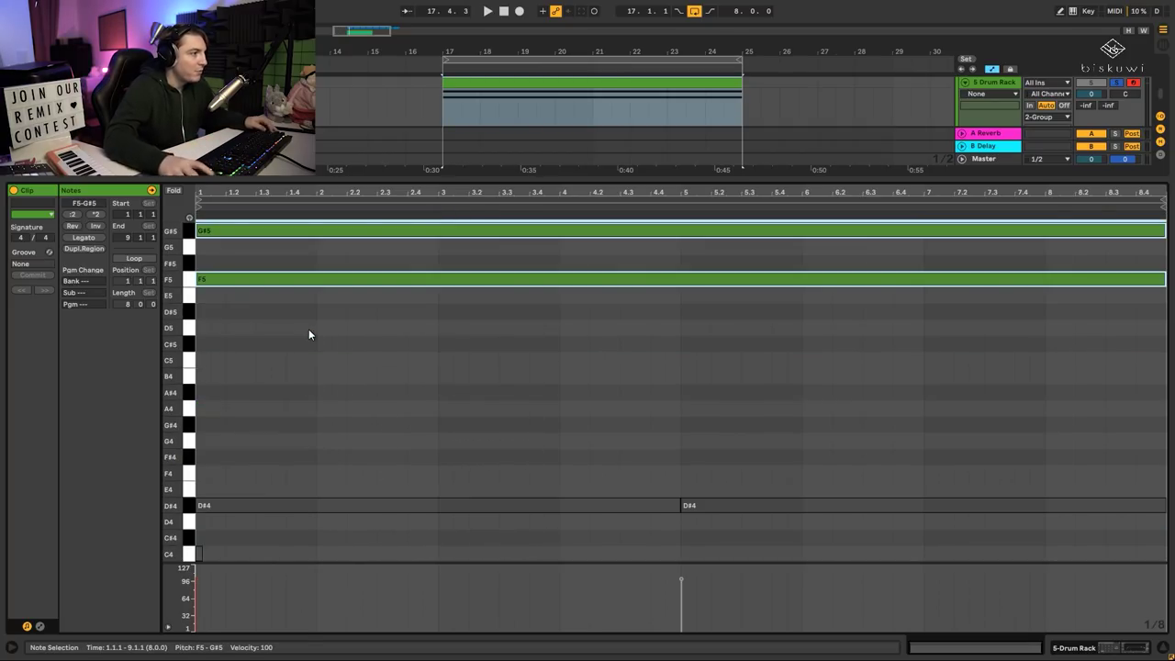
Search the browser for Pigments, load it onto track 5 in place of the Drum Rack, and play with the whole group soloed.
key("shift+Tab")
key("ctrl+f")
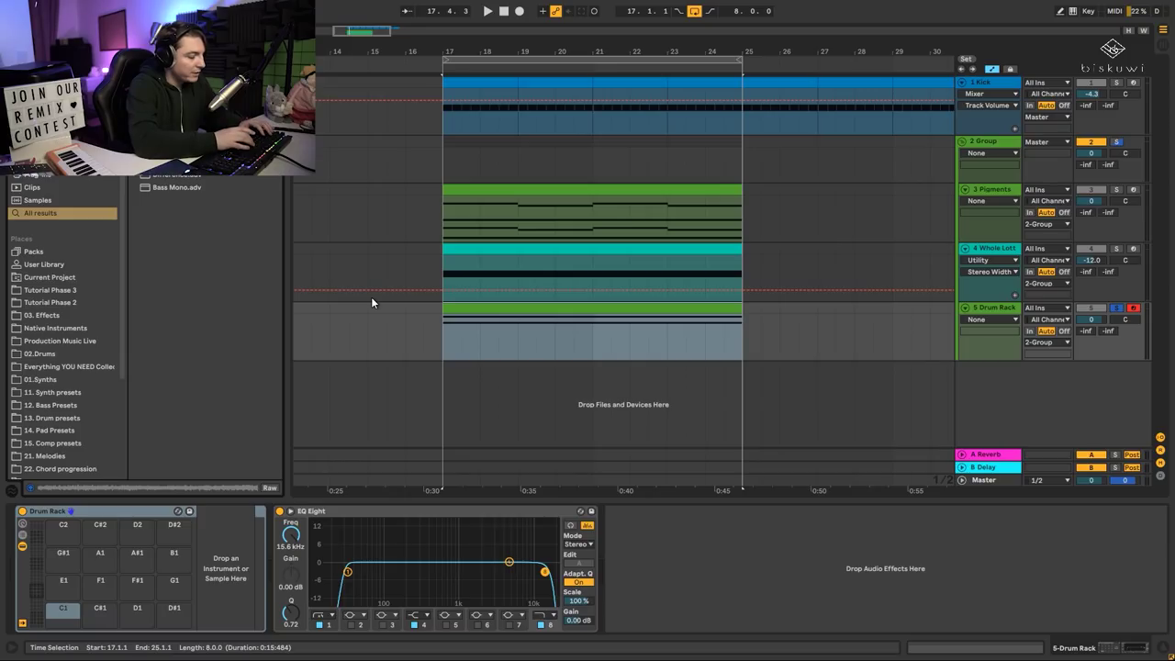
type("pigments")
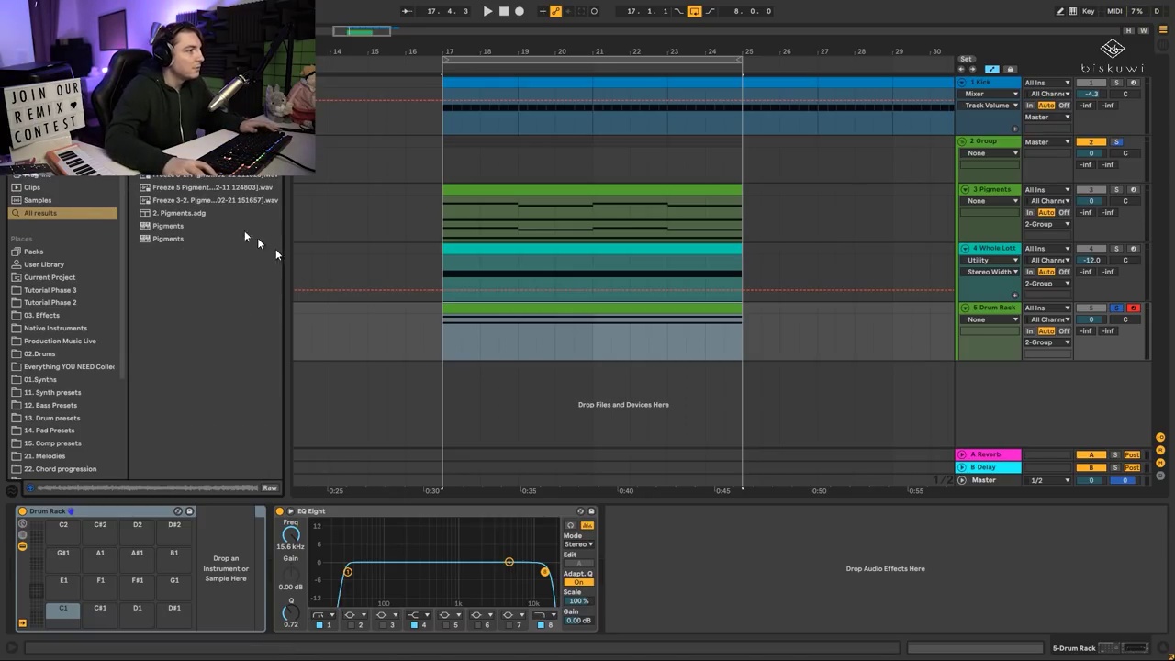
left_click_drag(162, 224, 1008, 368)
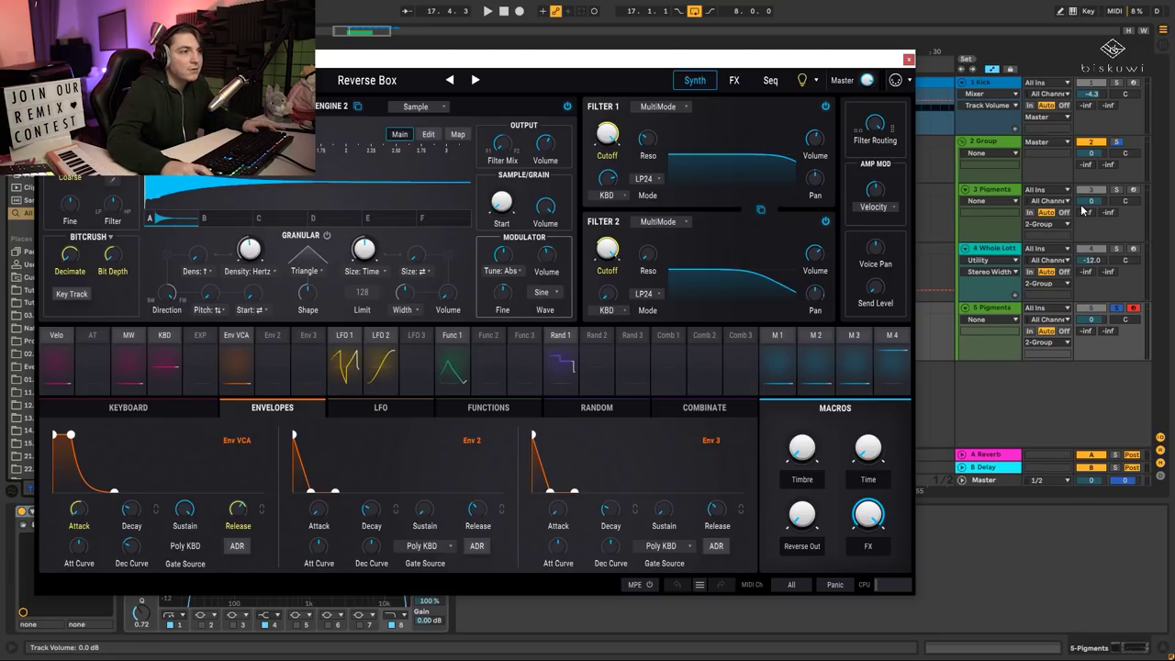
left_click(1108, 143)
key("space")
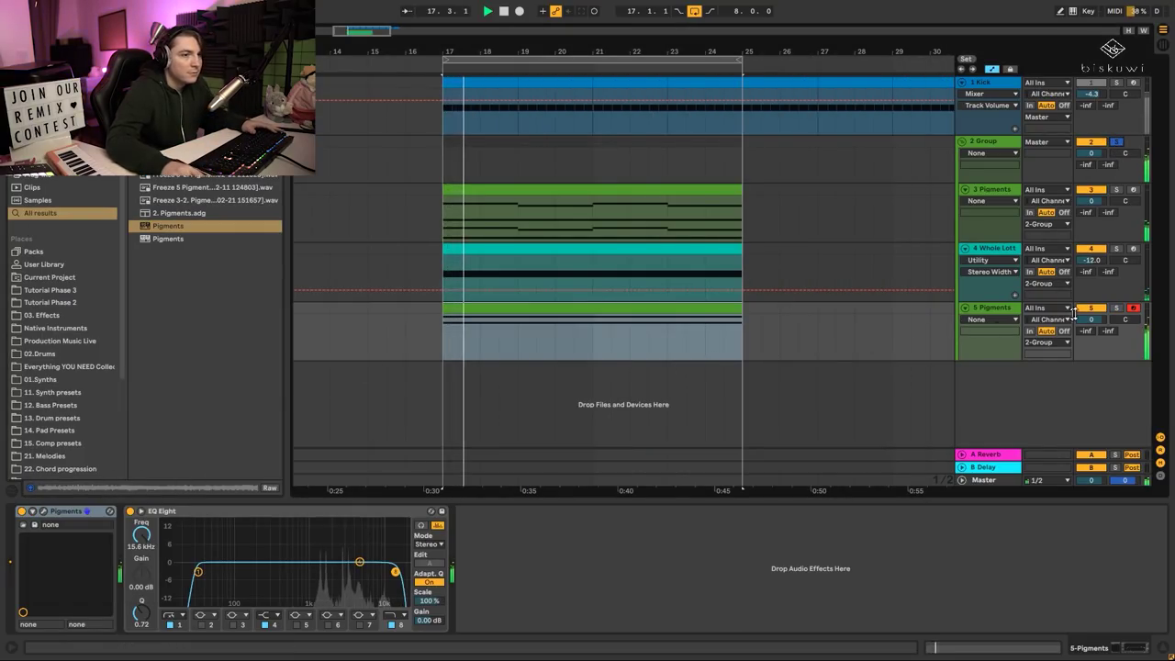
Start a new default preset in track 5's Pigments and lower the Filter 1 cutoff while playing the group.
left_click(46, 515)
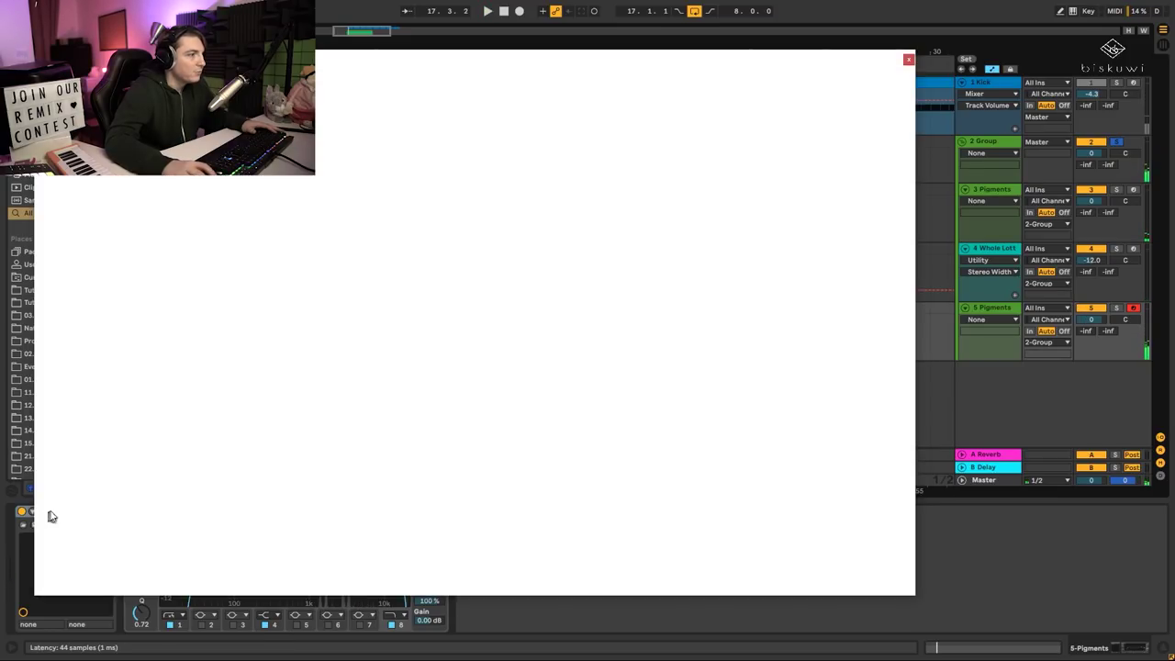
left_click(73, 80)
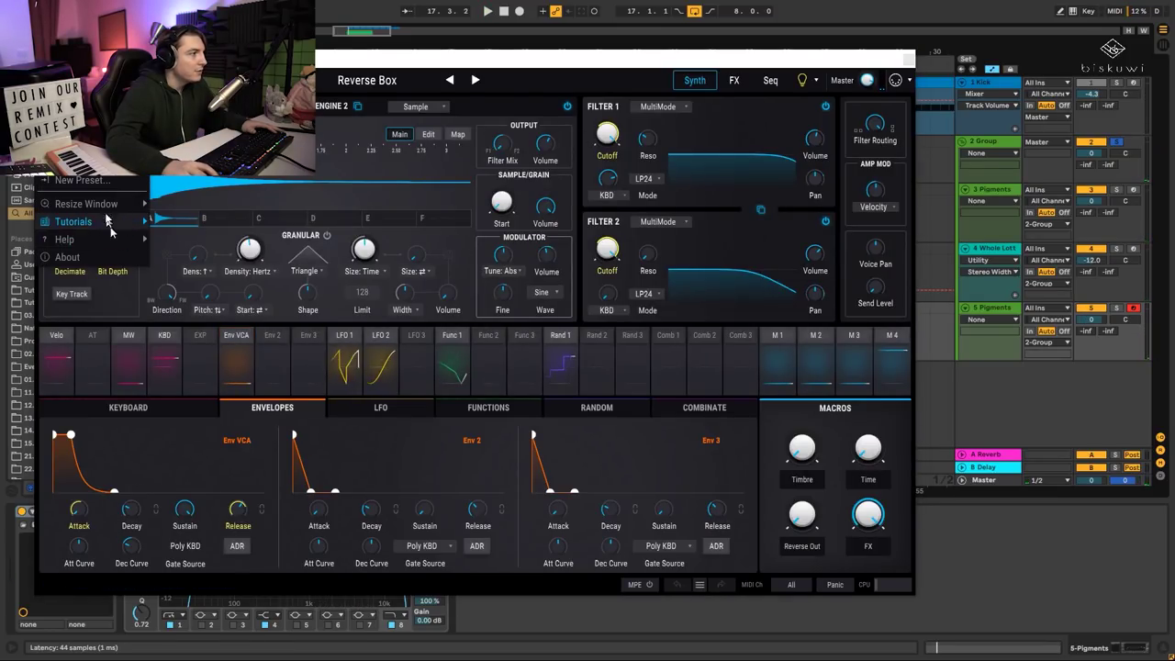
left_click(103, 184)
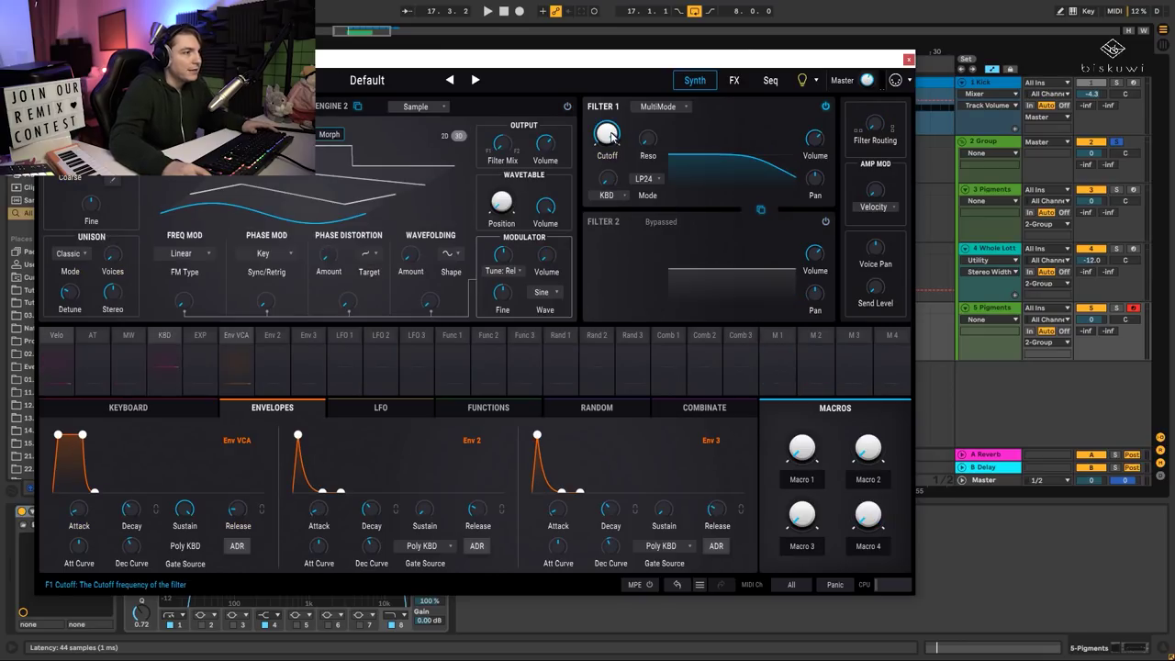
left_click_drag(607, 133, 612, 190)
key("space")
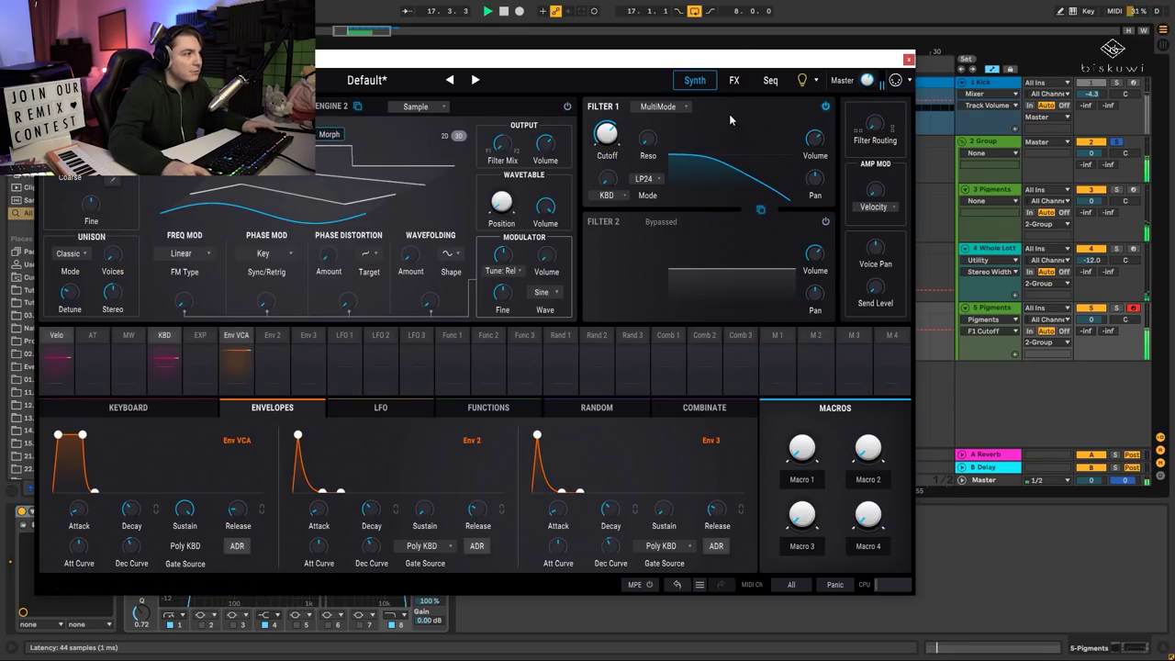
left_click(909, 60)
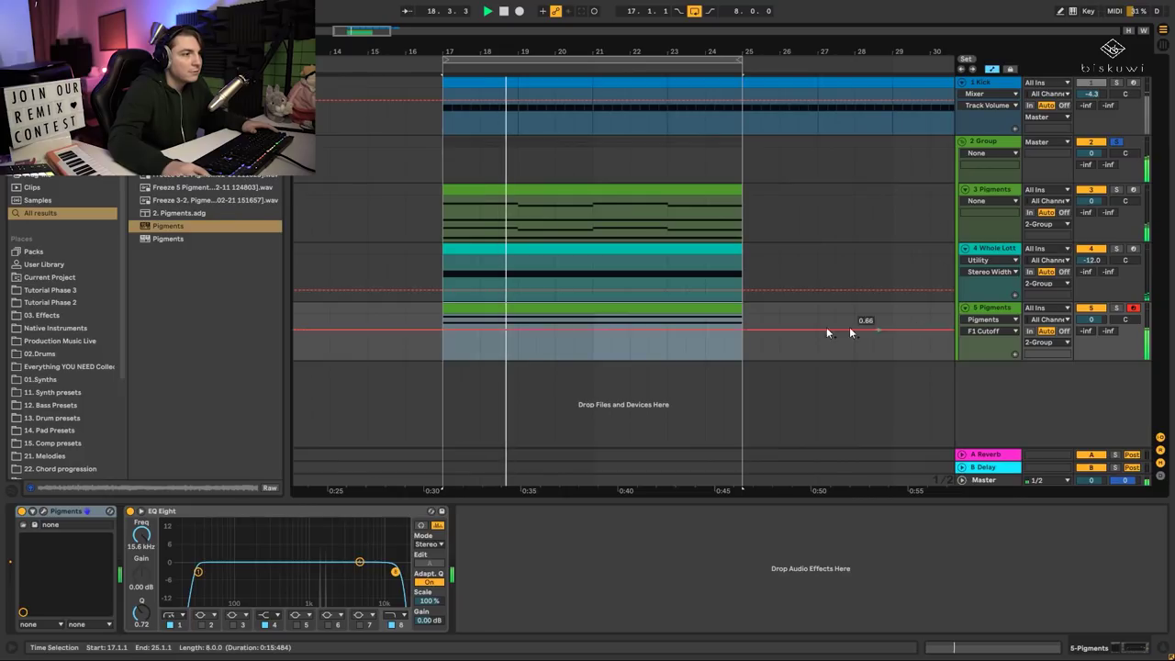
Transpose the clip's G#5 note down to G#4, and try the F5 note an octave lower before restoring it.
double_click(621, 309)
left_click(529, 235)
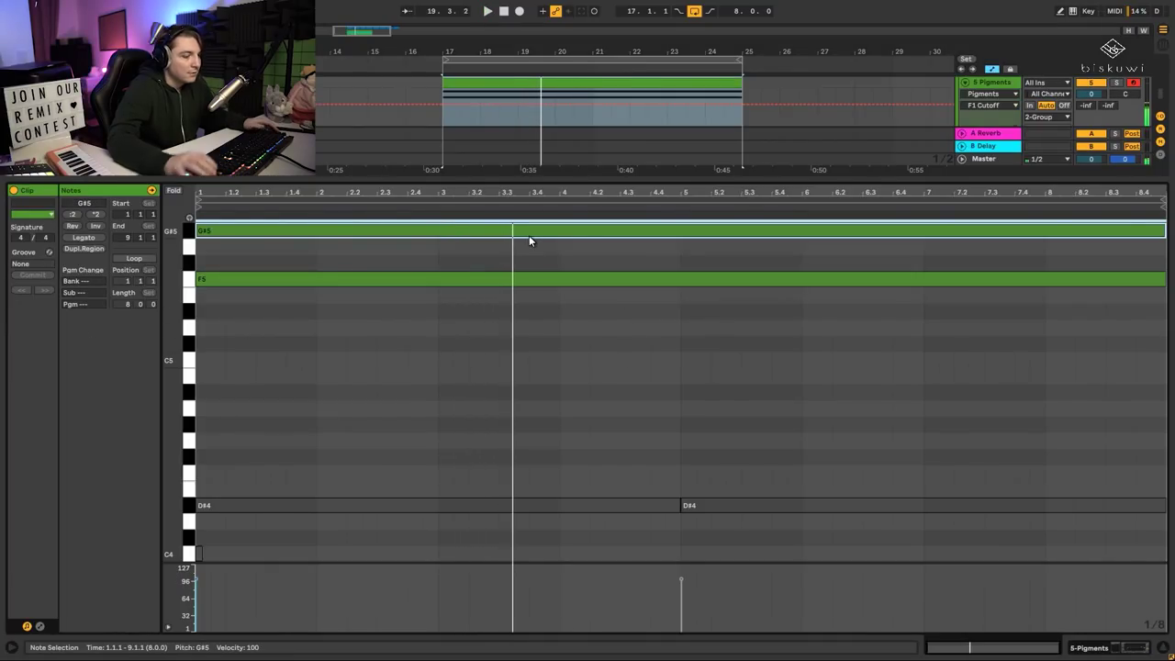
key("shift+Down")
left_click(529, 284)
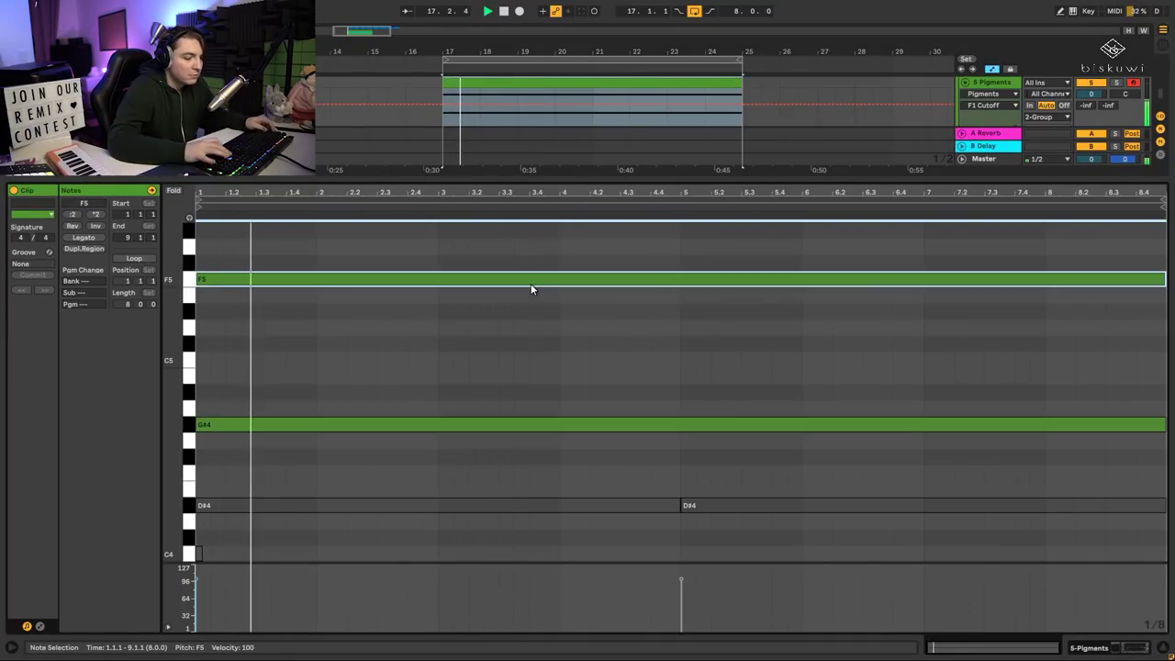
key("shift+Down")
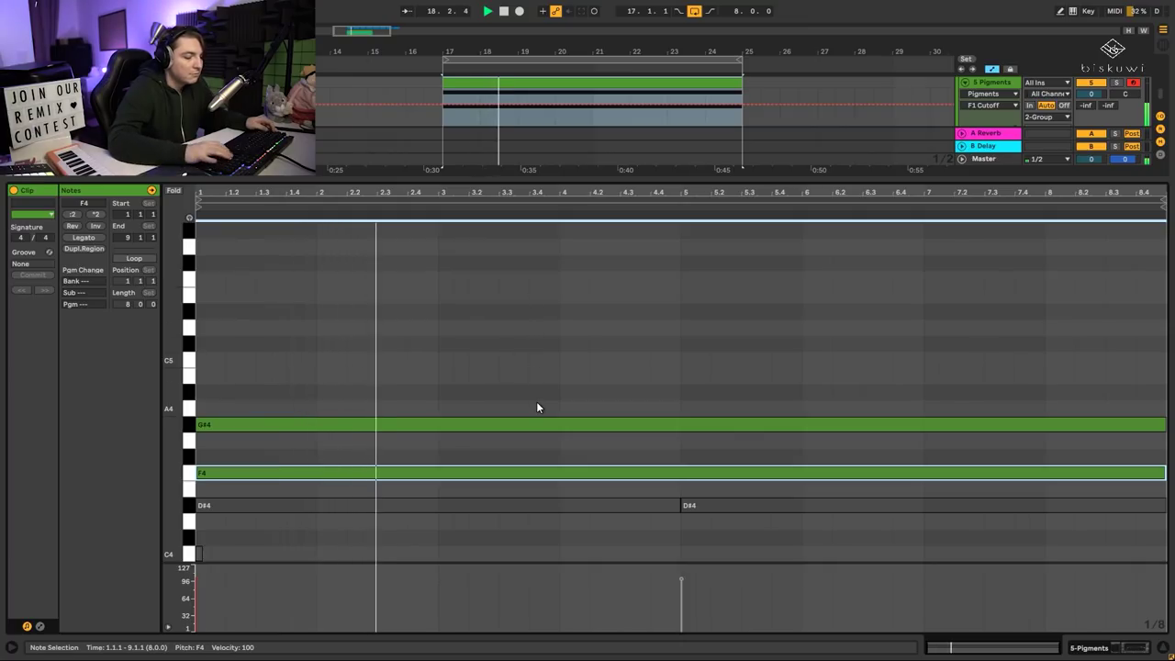
key("shift+Up")
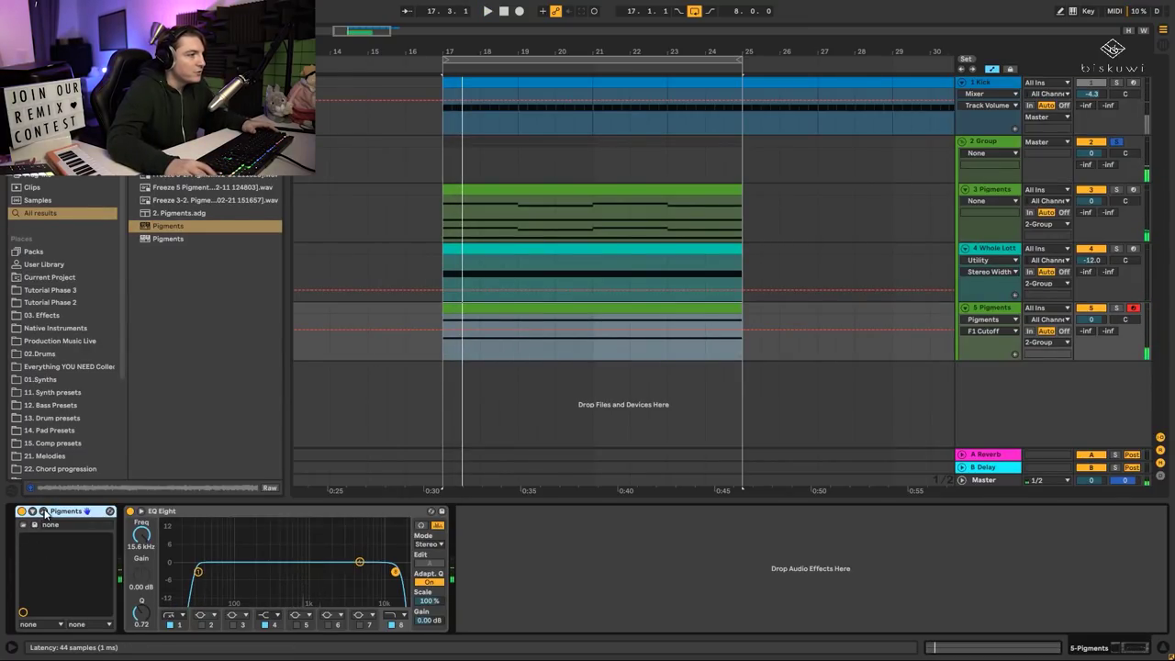
Load the 11-Electric wavetable from the Massive 3-Analog folder into Engine 1 of track 5's Pigments.
left_click(43, 511)
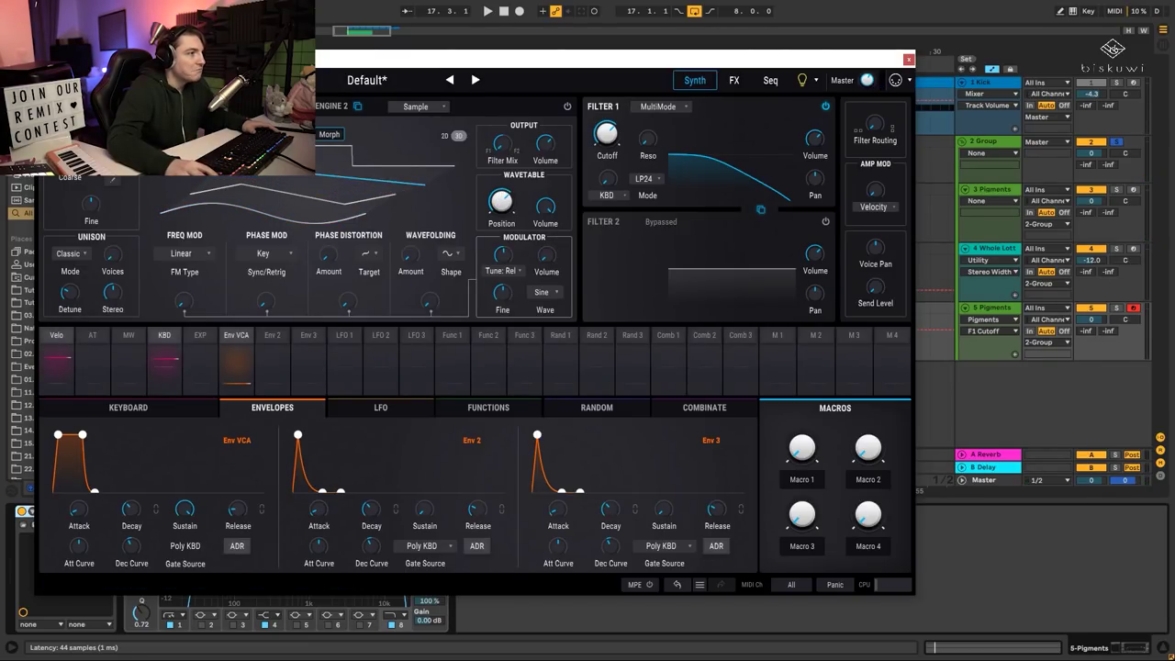
left_click(229, 134)
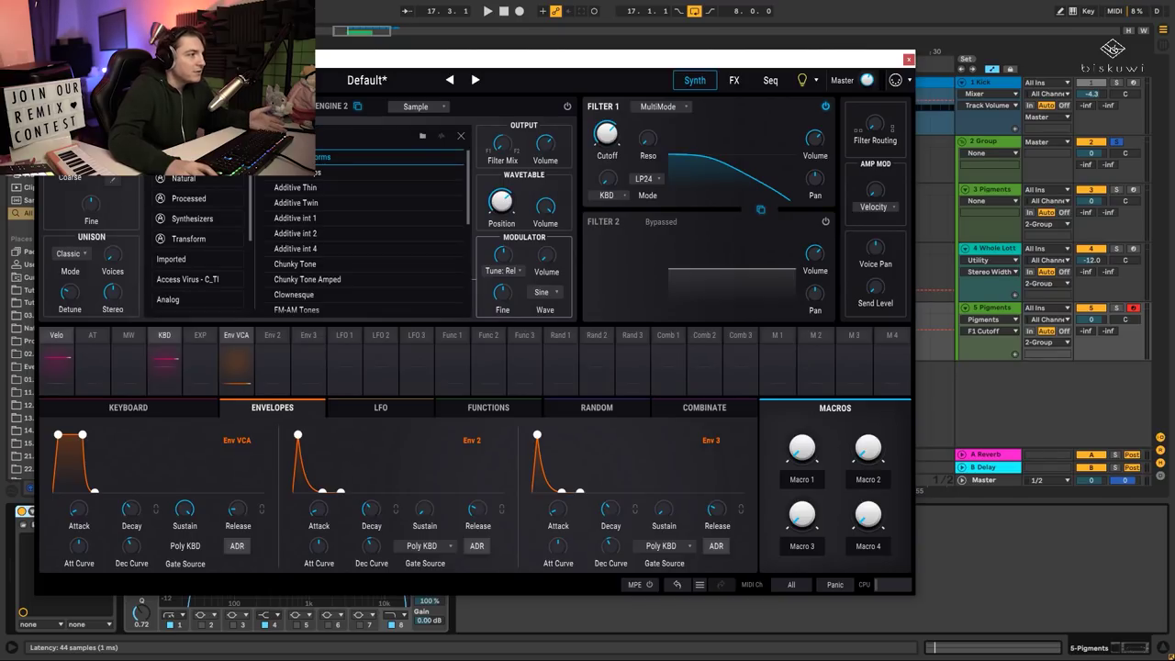
scroll(209, 264, "down", 3)
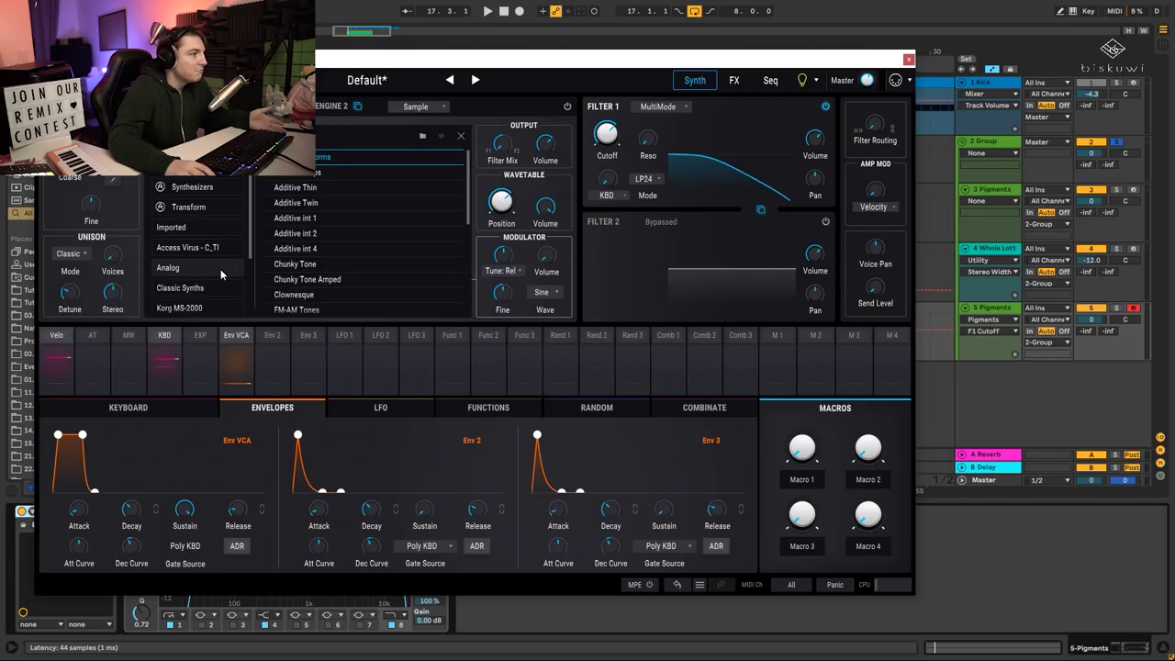
scroll(213, 268, "down", 2)
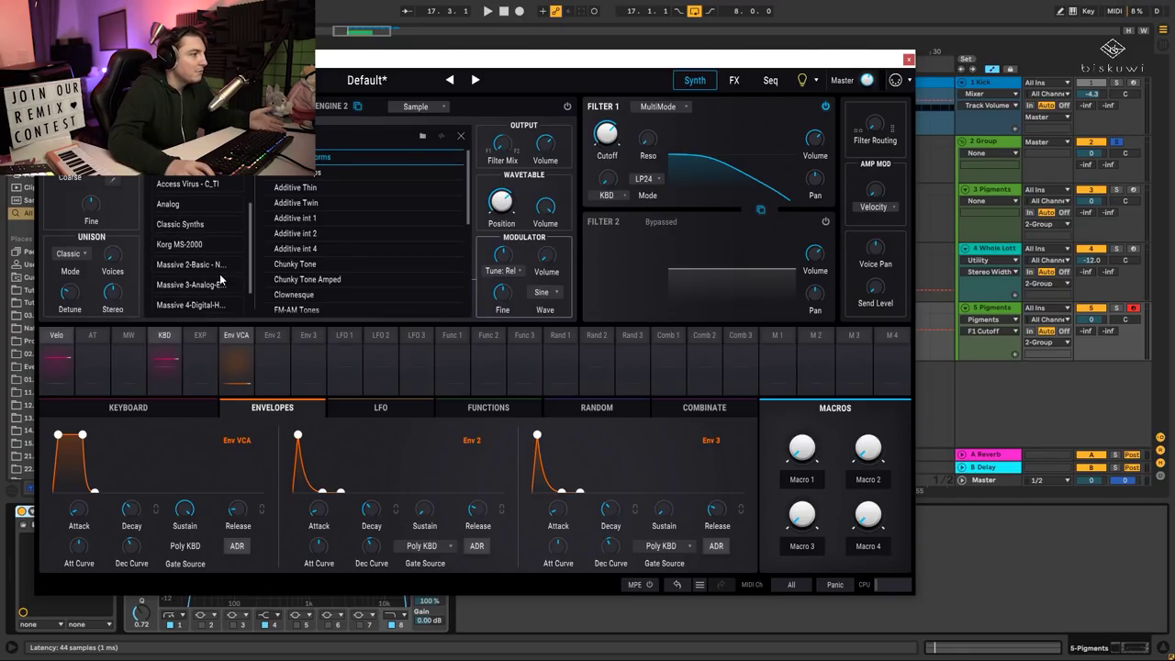
left_click(186, 288)
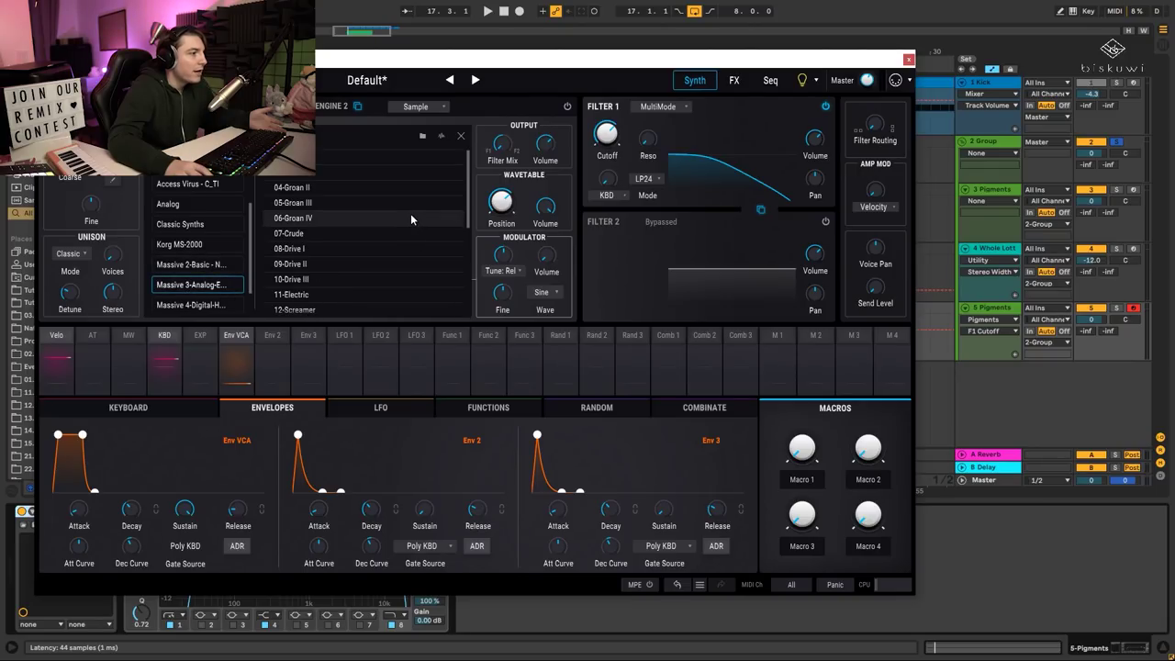
left_click(329, 293)
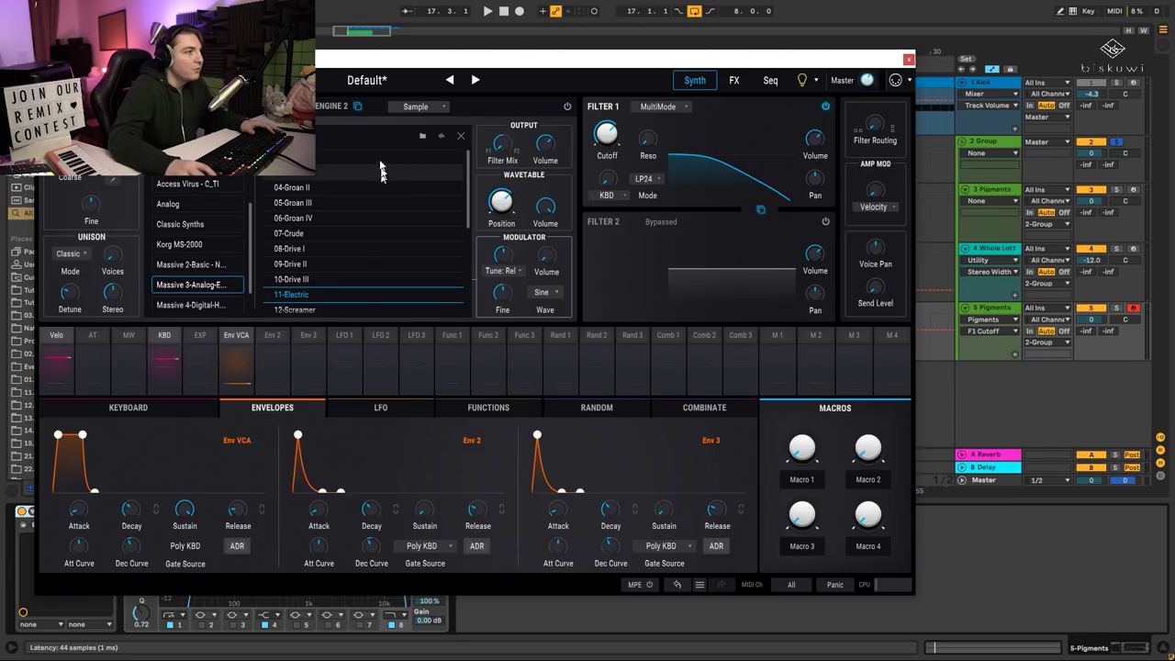
left_click(462, 136)
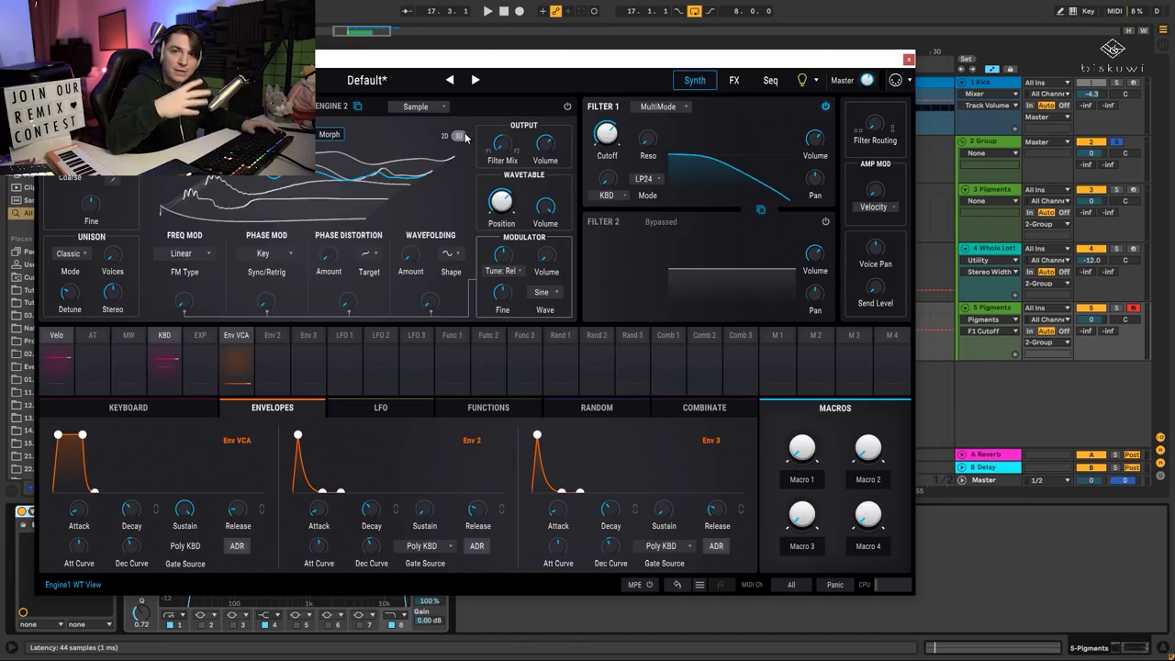
Play the group while fine-tuning the Filter 1 cutoff and raising Engine 1's unison voices slightly in Pigments.
key("space")
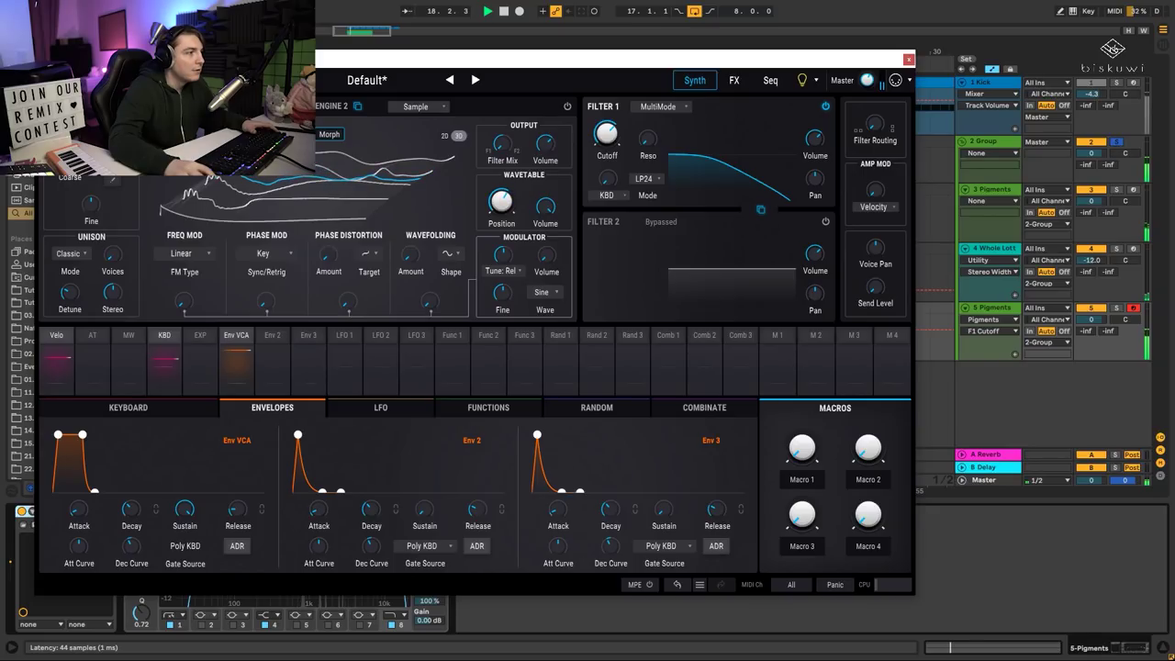
left_click_drag(607, 134, 607, 151)
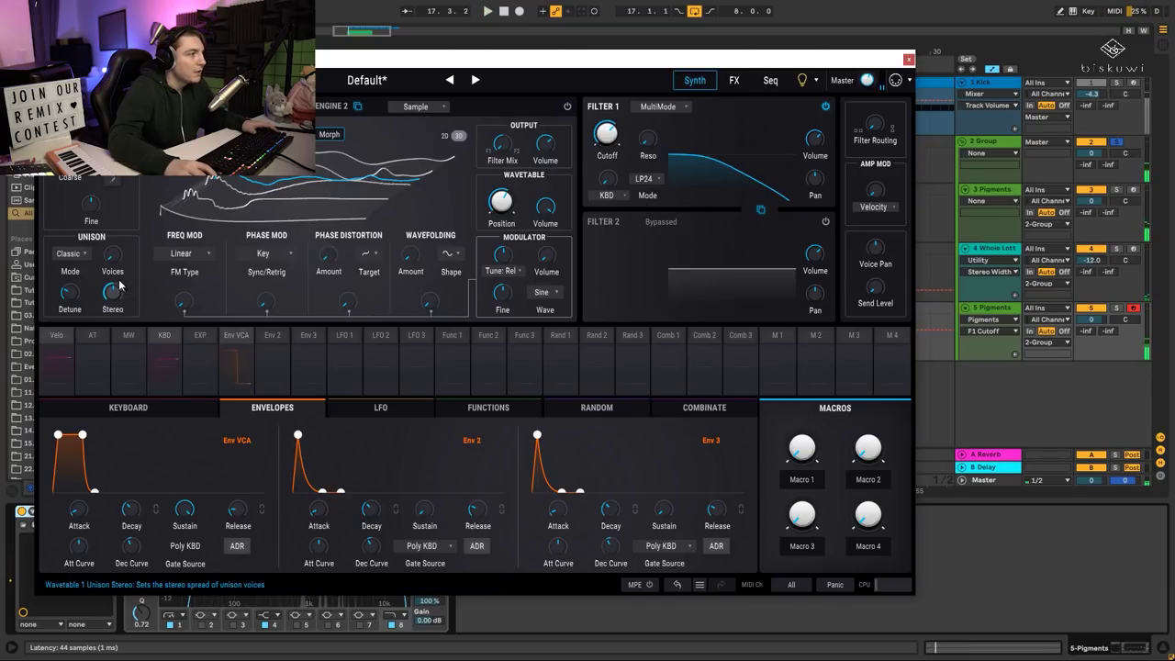
mouse_move(128, 247)
left_click_drag(113, 255, 112, 236)
key("space")
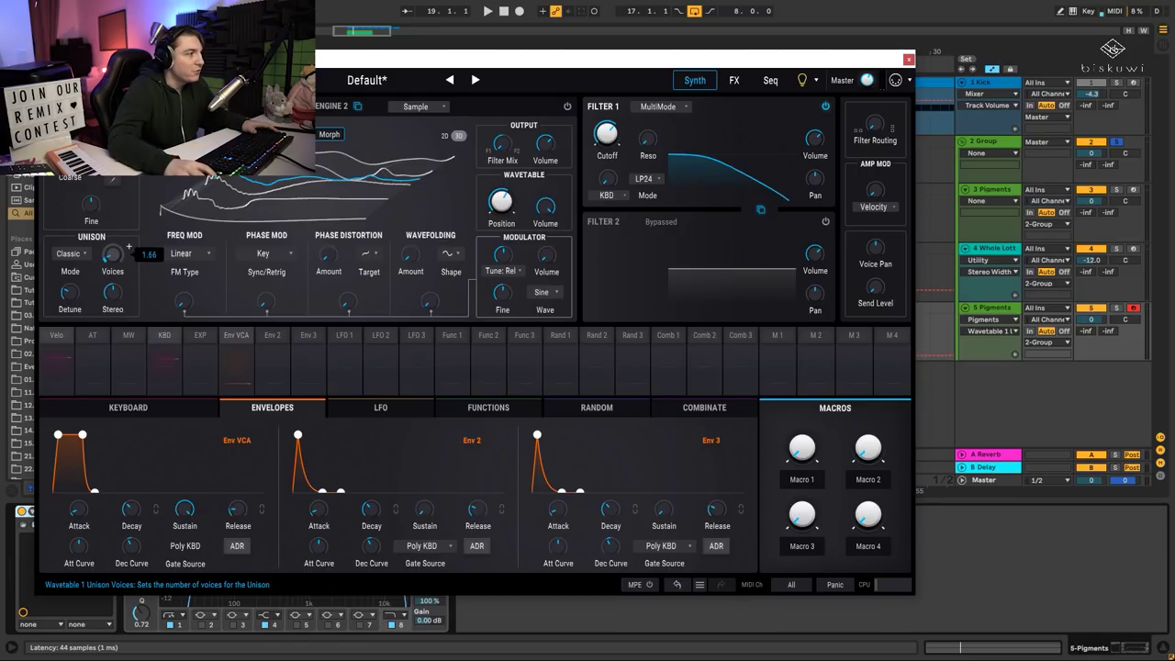
left_click_drag(113, 255, 113, 259)
key("space")
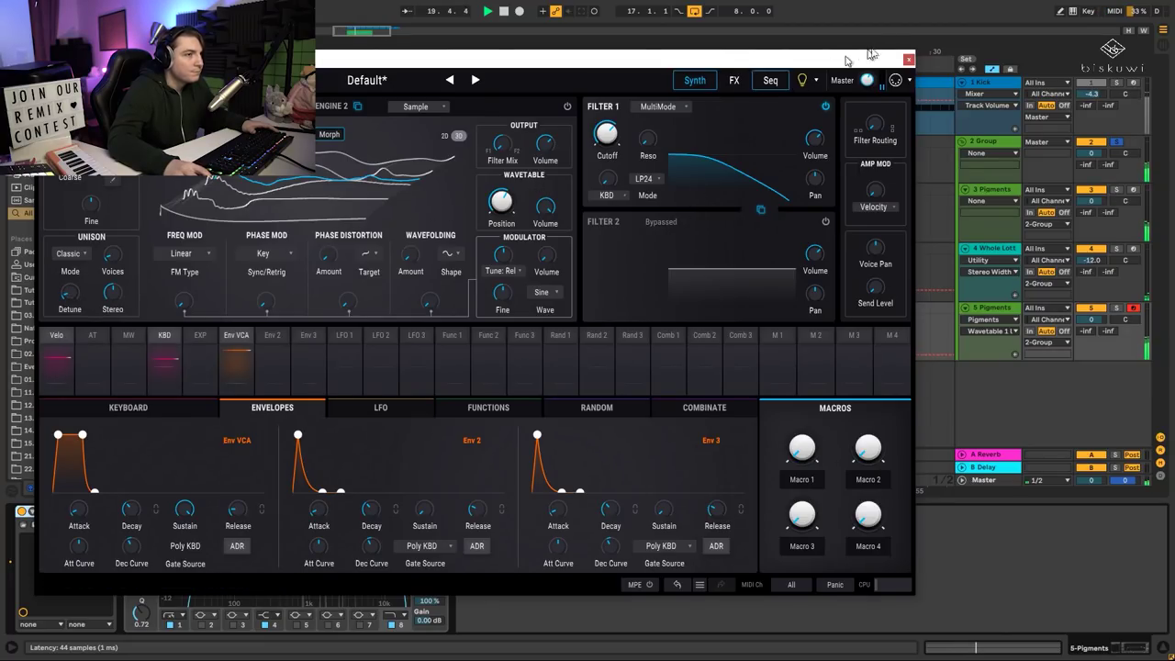
key("space")
left_click(908, 59)
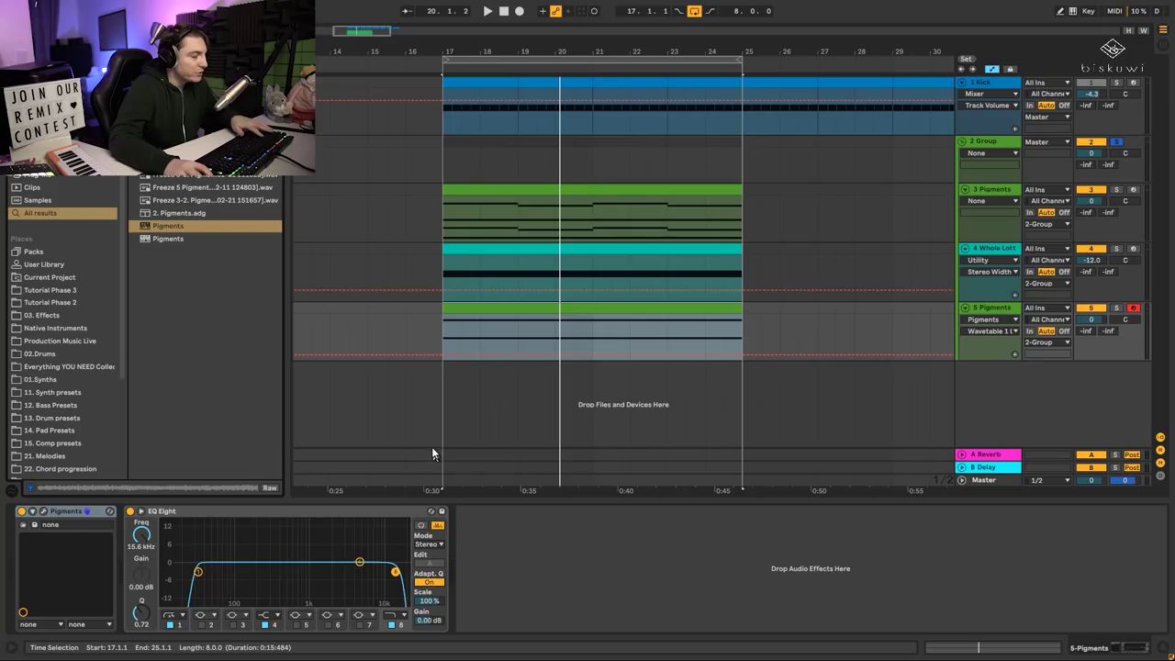
Move band 4 of track 5's EQ Eight to 2.21 kHz at -0.20 dB while auditioning the group.
left_click(140, 512)
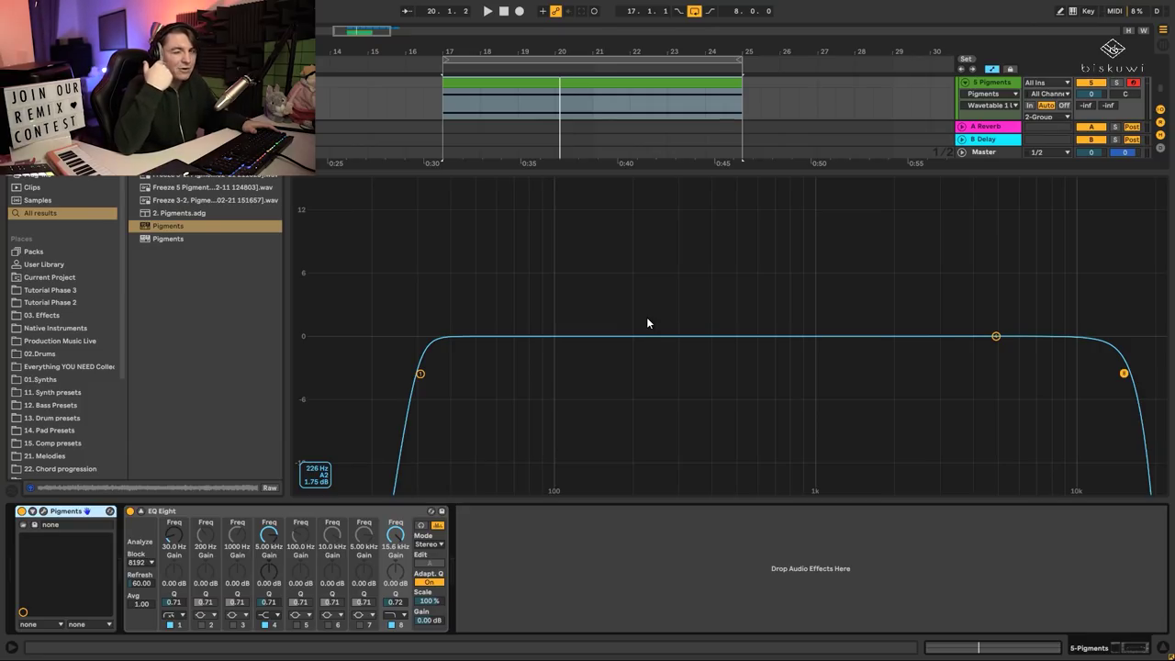
key("space")
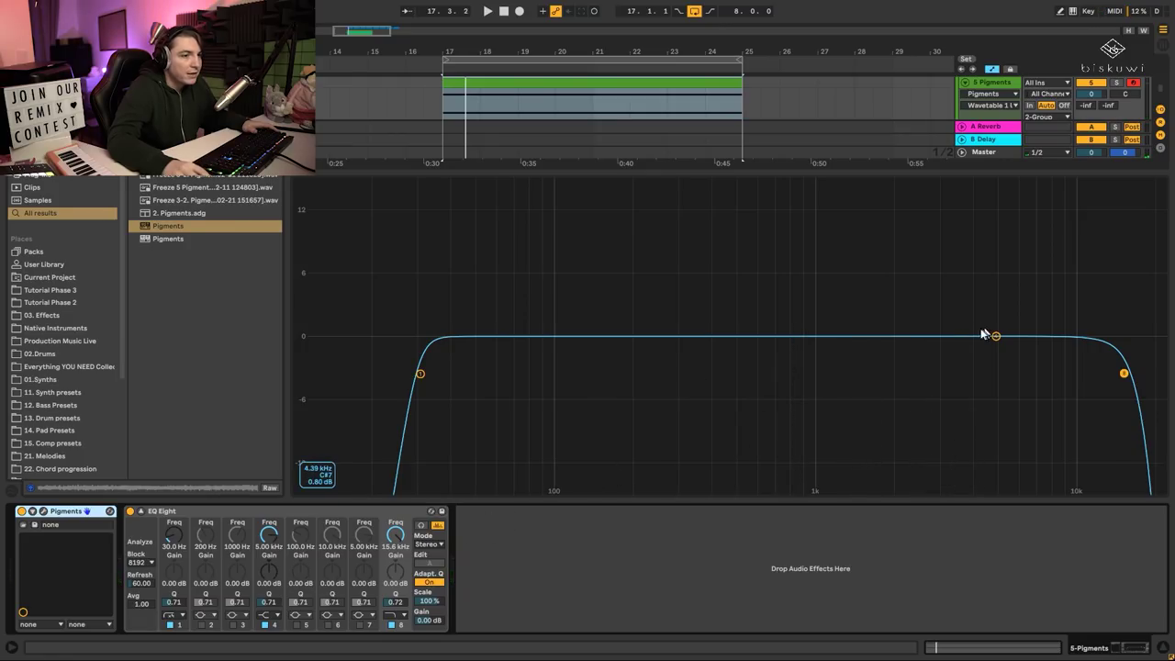
left_click_drag(996, 338, 904, 338)
key("space")
left_click(141, 511)
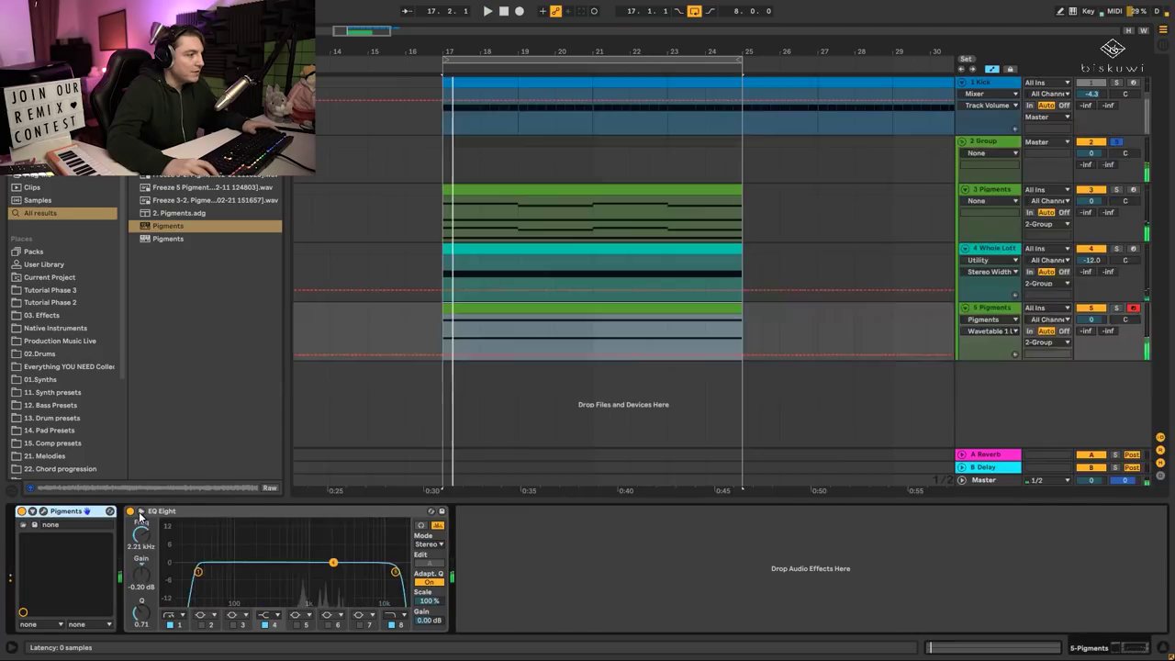
key("space")
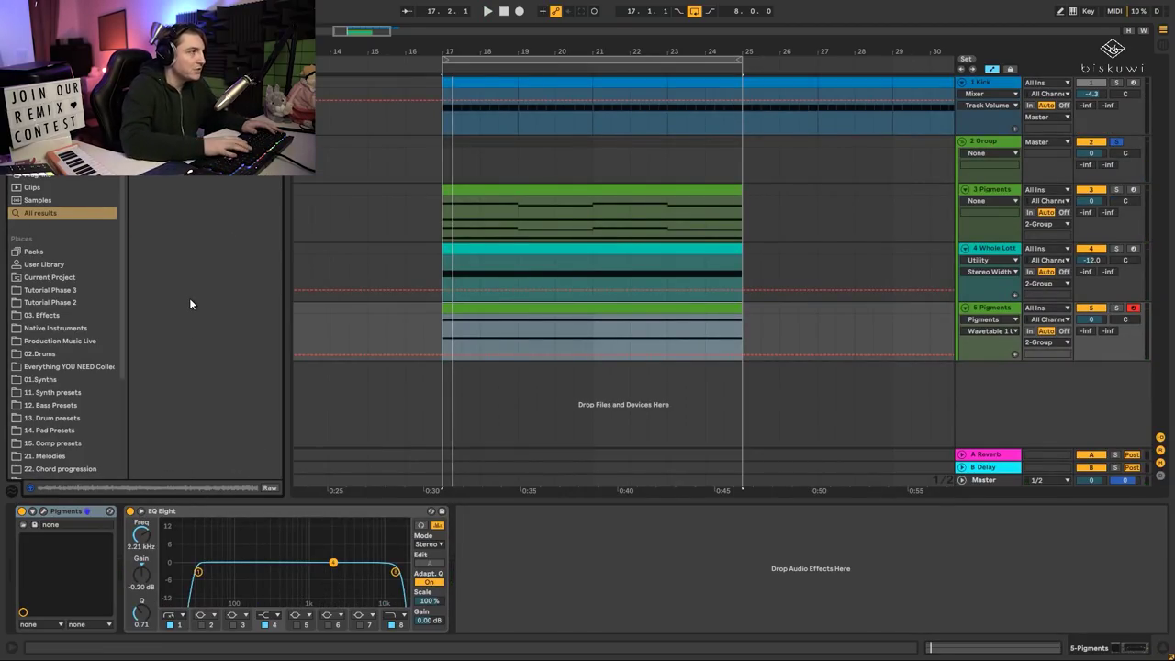
Find FabFilter Pro-Q 3 in the browser and add it after EQ Eight on track 5.
key("ctrl+f")
key("Return")
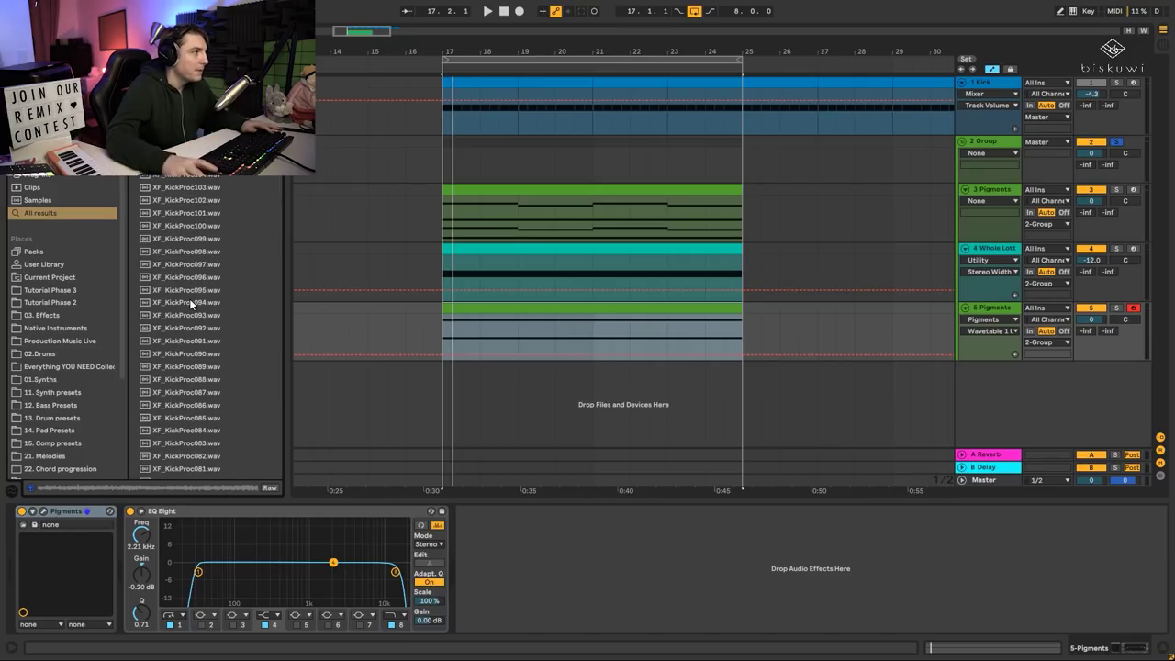
left_click_drag(276, 169, 272, 505)
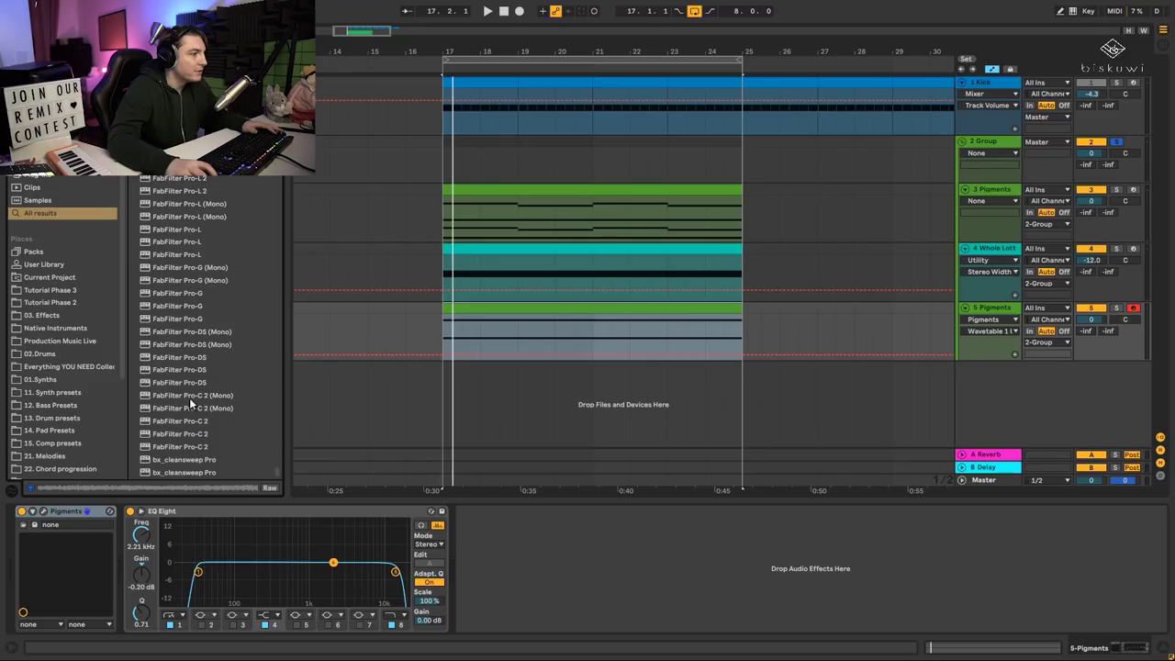
scroll(221, 366, "up", 6)
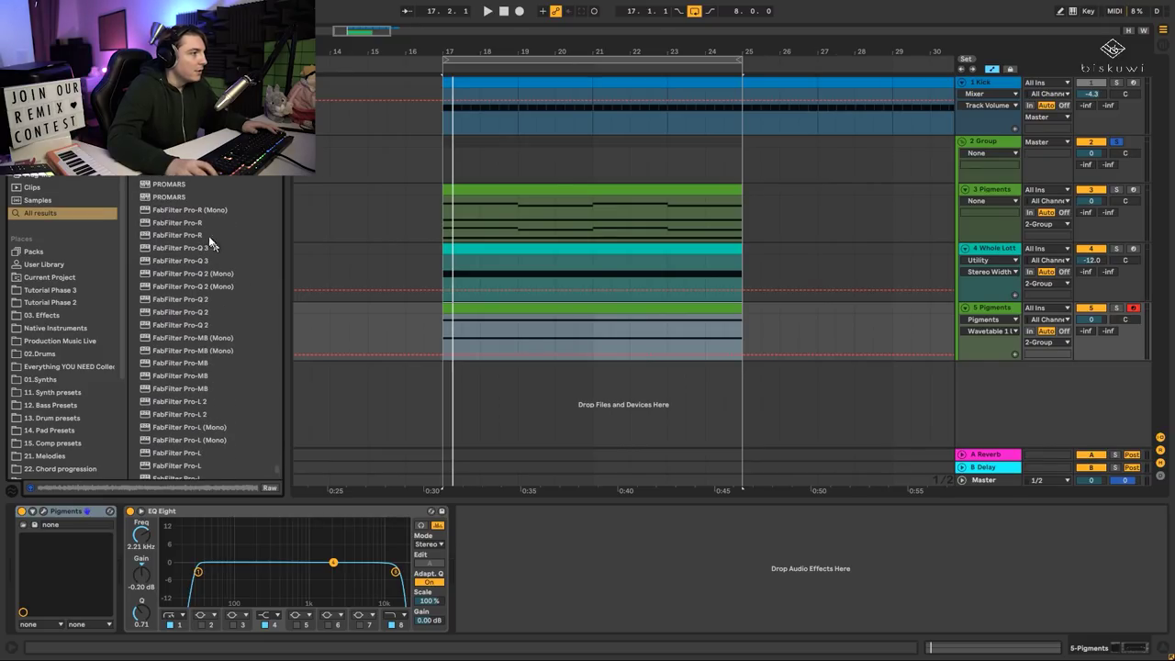
left_click_drag(182, 260, 561, 557)
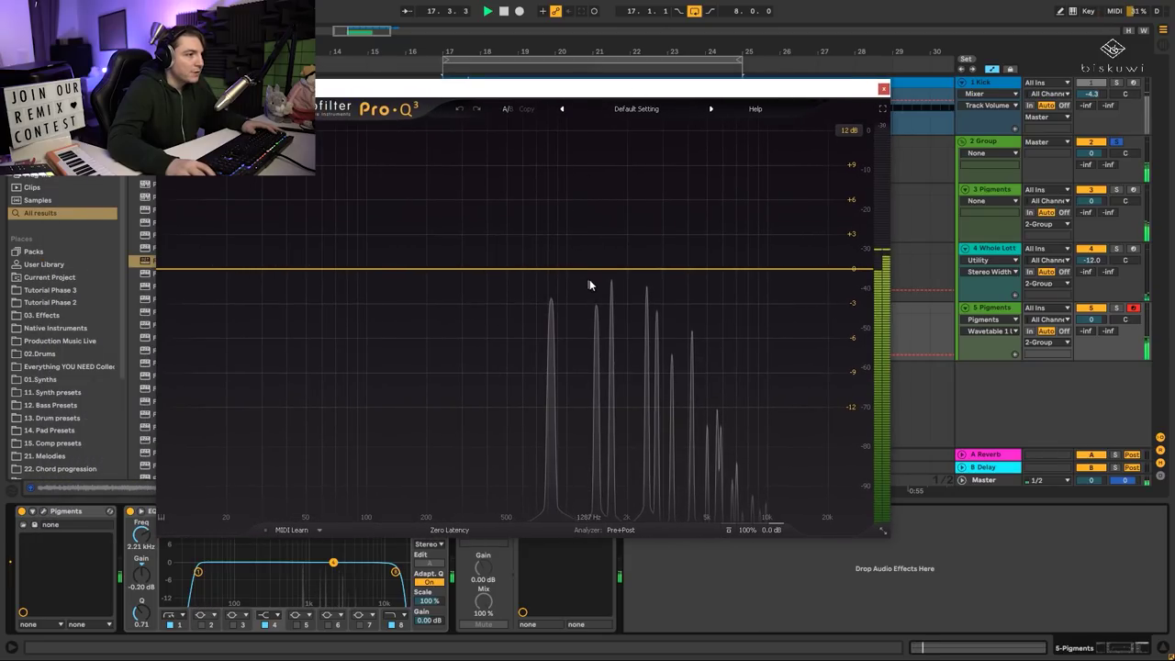
Cut the resonant peak in Pro-Q 3 with a narrow bell at about 1650 Hz, -8.71 dB, Q 27.32.
left_click_drag(626, 272, 611, 367)
scroll(602, 337, "up", 5)
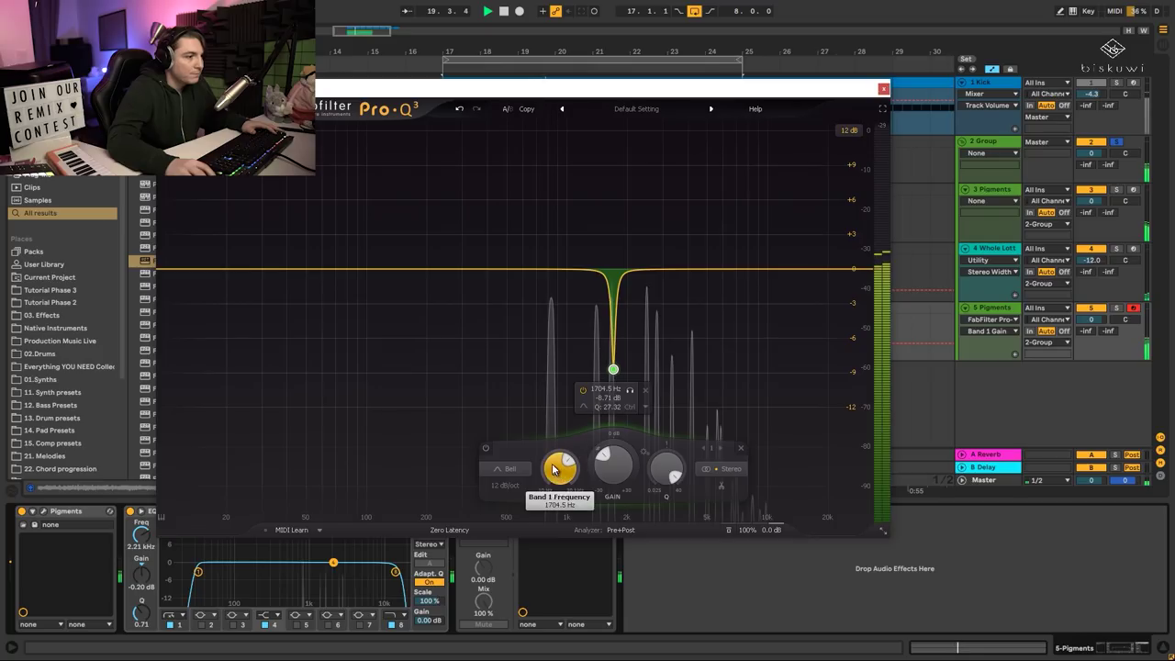
mouse_move(549, 456)
left_mouse_down()
mouse_move(542, 475)
mouse_move(549, 448)
left_mouse_up()
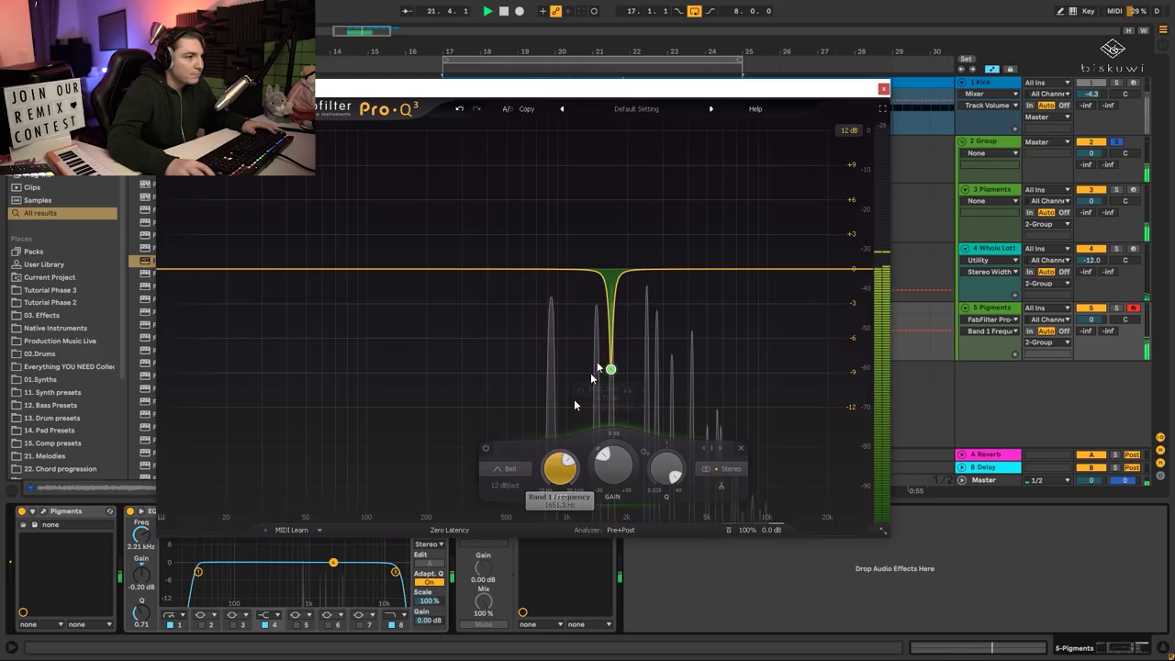
Add narrow bell cuts in Pro-Q 3 at 2491 Hz (-4.09 dB), on the peak just below 1 kHz, and near 1400 Hz (-5.42 dB, Q 40).
left_click_drag(650, 268, 647, 316)
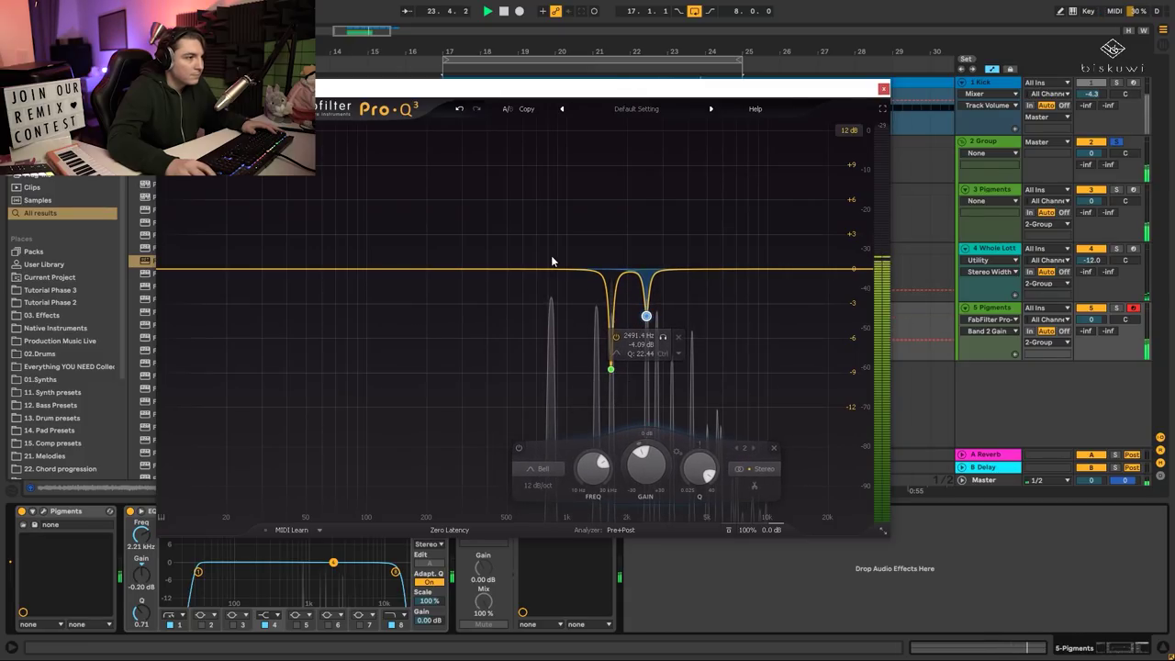
left_click_drag(554, 270, 550, 414)
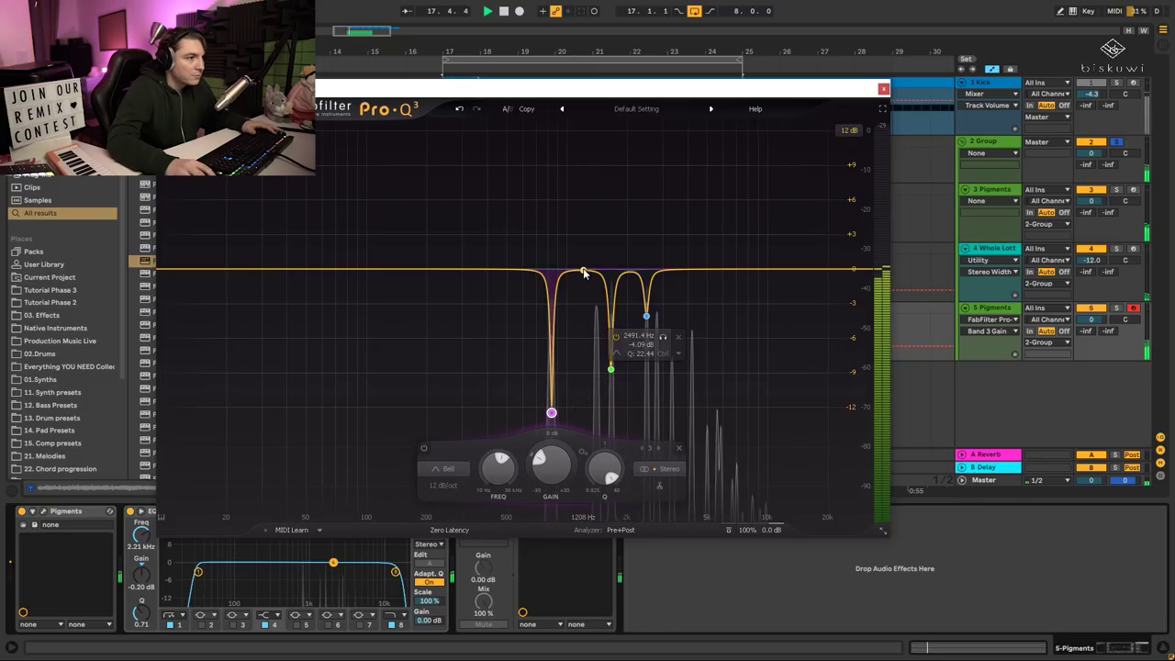
left_click_drag(584, 271, 595, 332)
scroll(595, 318, "up", 5)
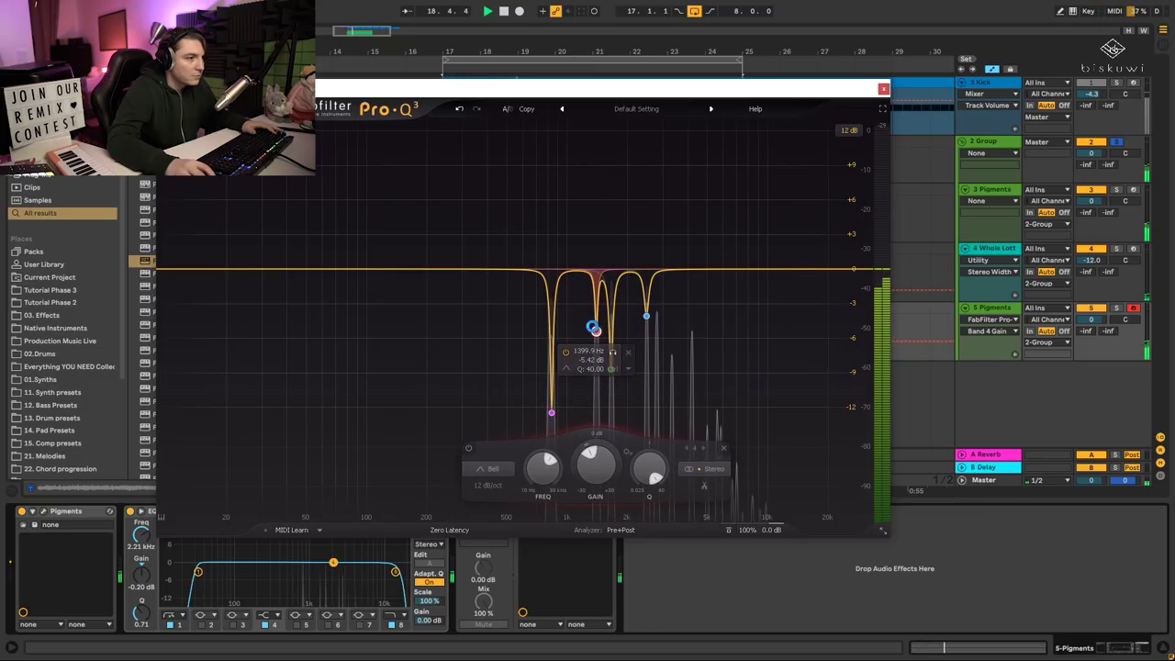
Add narrow cuts near 2847 Hz and 4220 Hz, and shift the 2491 Hz cut to about 2544 Hz at -7.59 dB.
left_click_drag(702, 269, 657, 325)
scroll(700, 294, "up", 5)
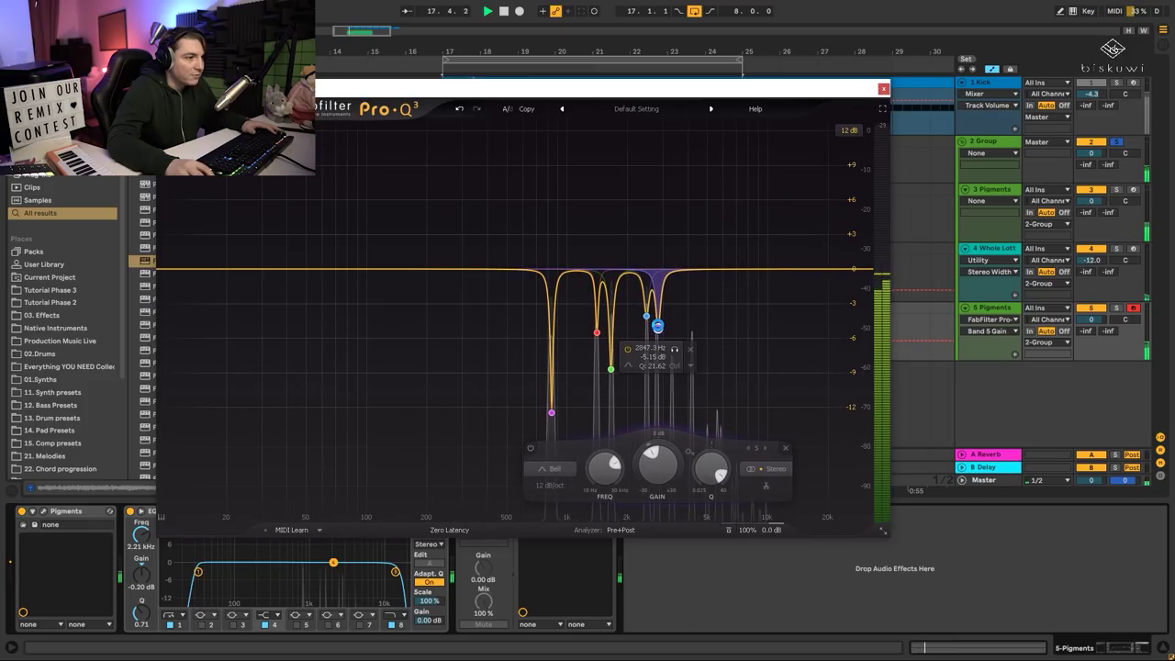
left_click_drag(698, 269, 646, 354)
scroll(698, 309, "up", 5)
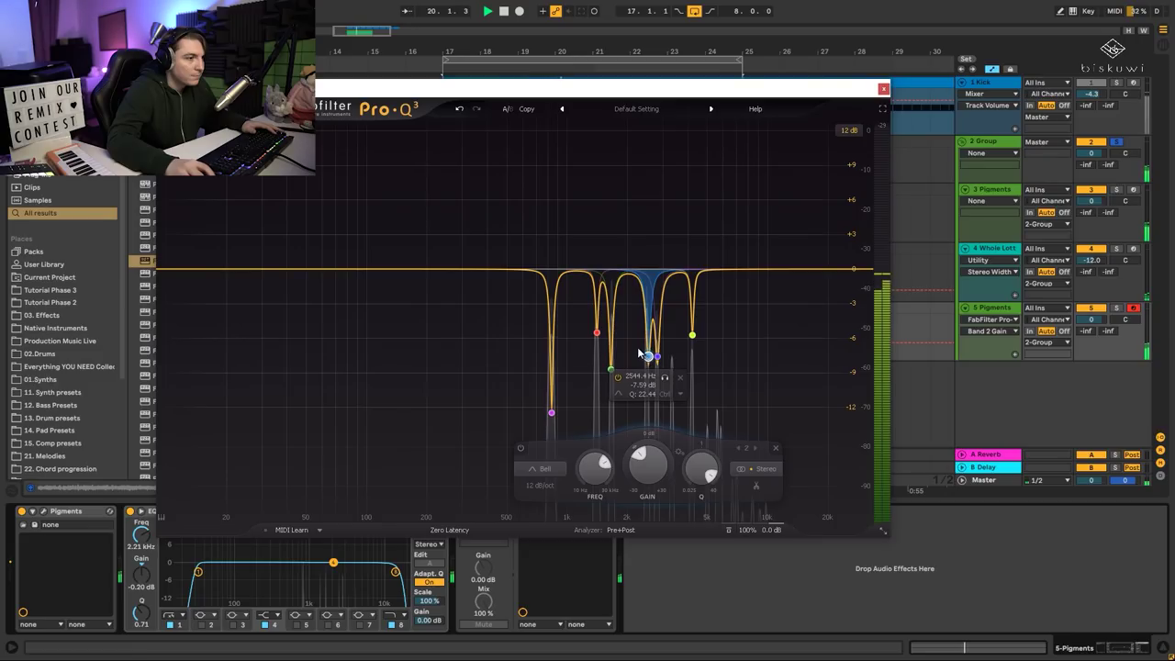
Deepen the Pro-Q 3 cuts to about -21 dB below 1 kHz and -18 dB near 1660 Hz, with -9.19 dB at 4162 Hz, and close the plugin.
left_click(611, 410)
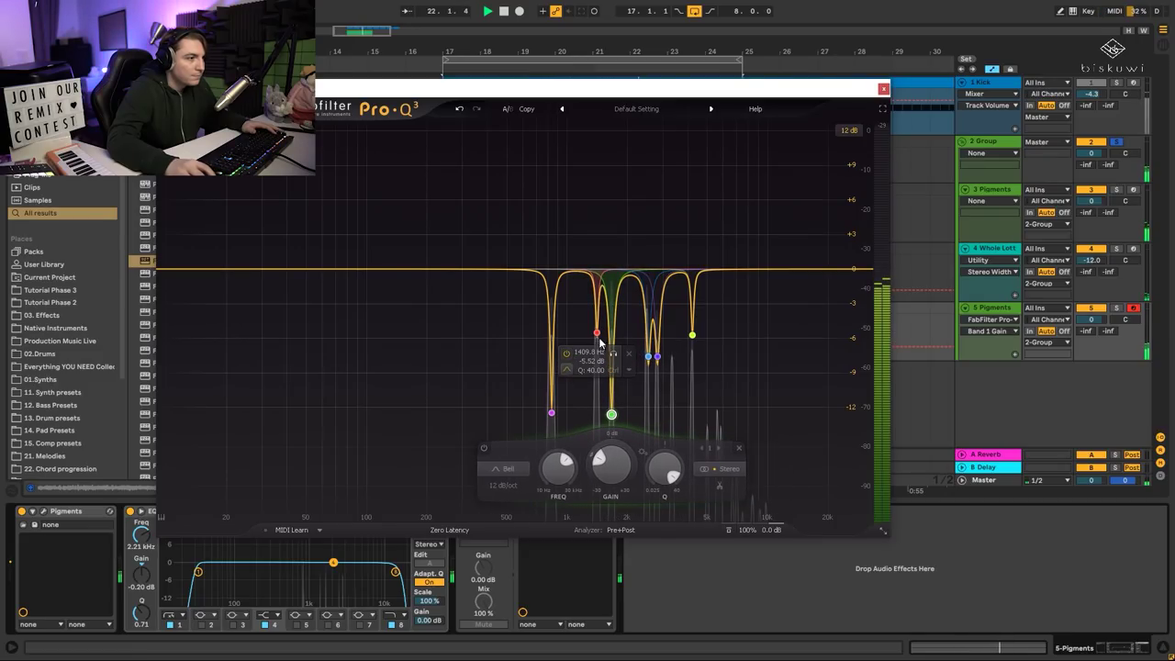
left_click_drag(597, 332, 597, 361)
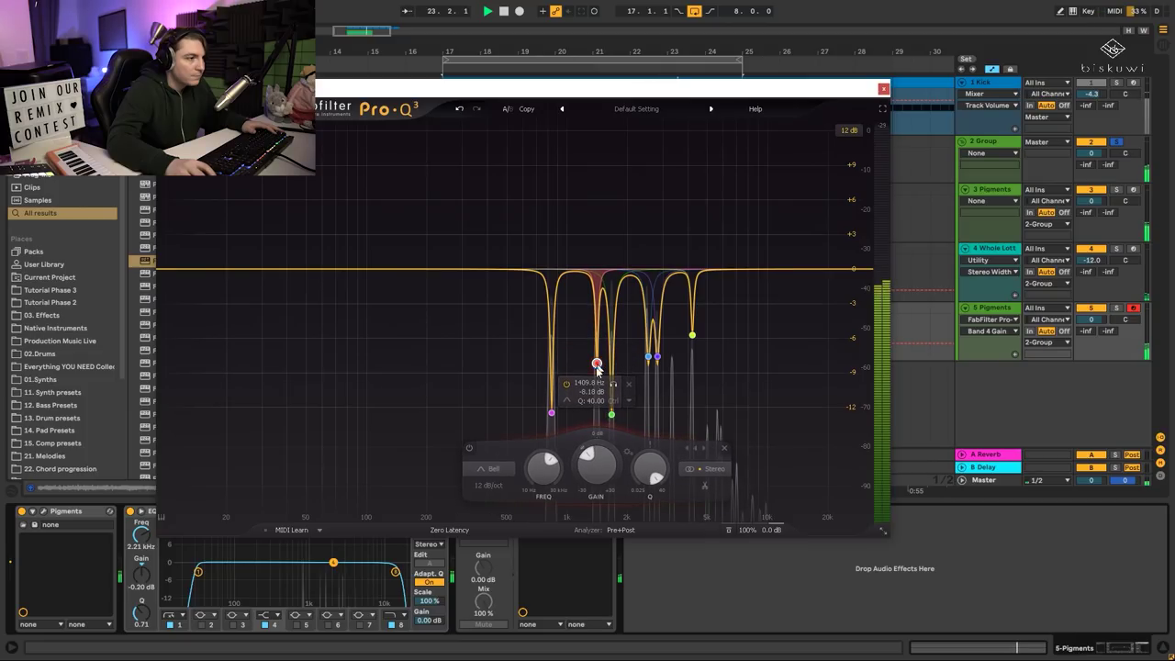
left_click_drag(551, 412, 551, 364)
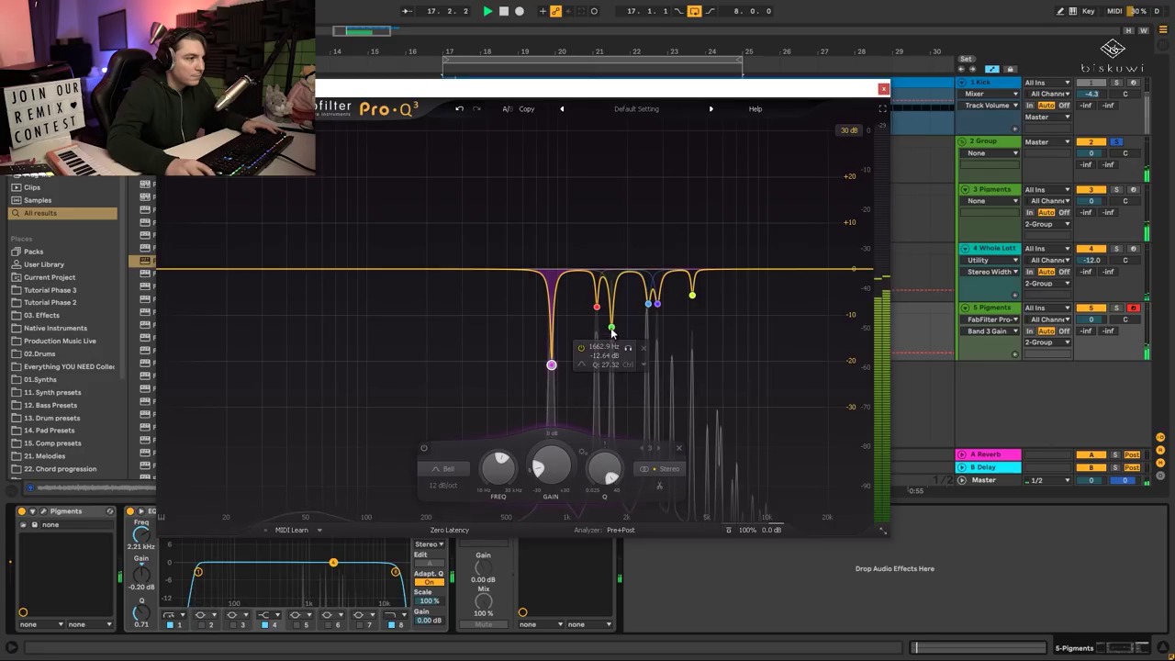
left_click_drag(612, 329, 611, 352)
left_click(647, 305)
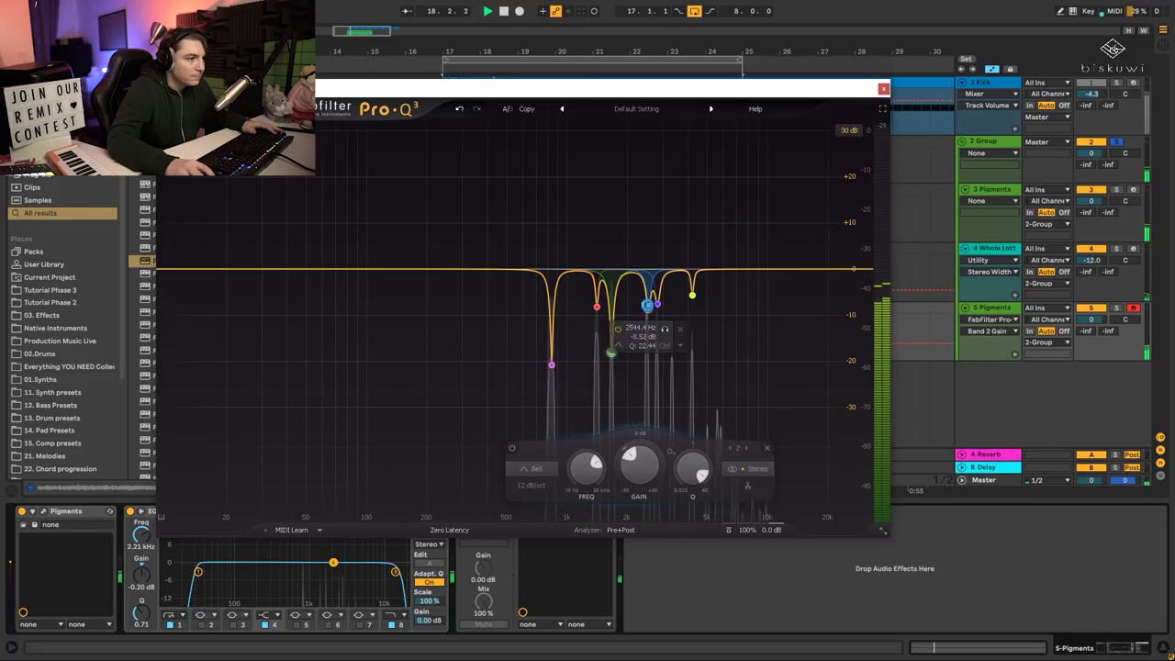
left_click_drag(647, 305, 646, 340)
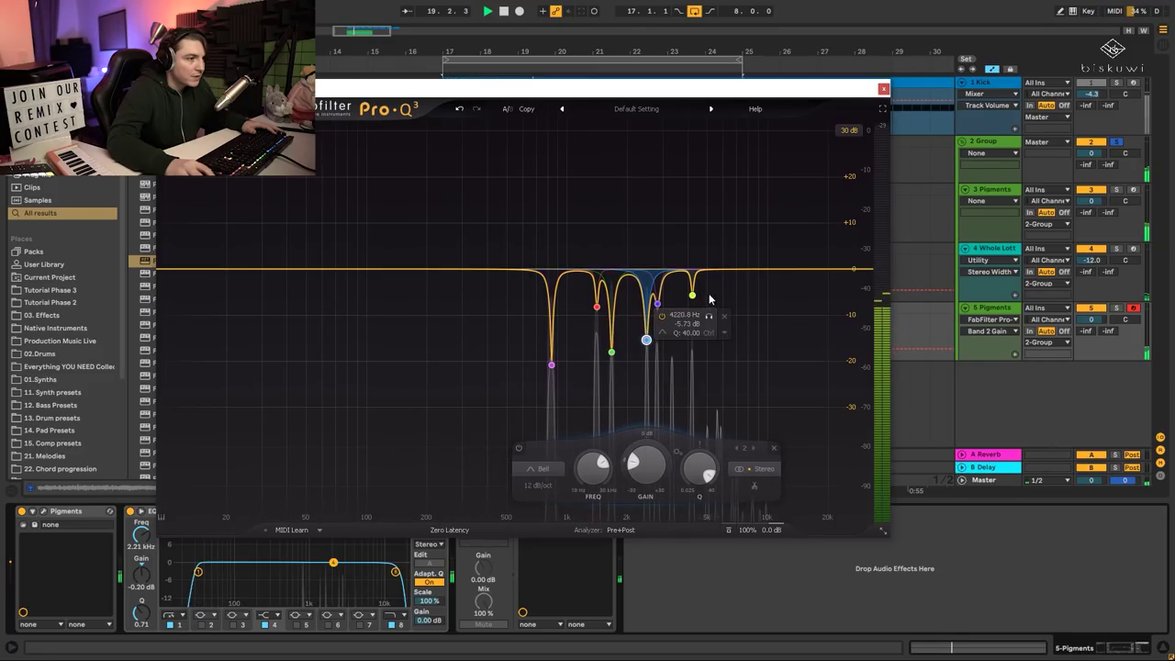
left_click_drag(692, 295, 595, 331)
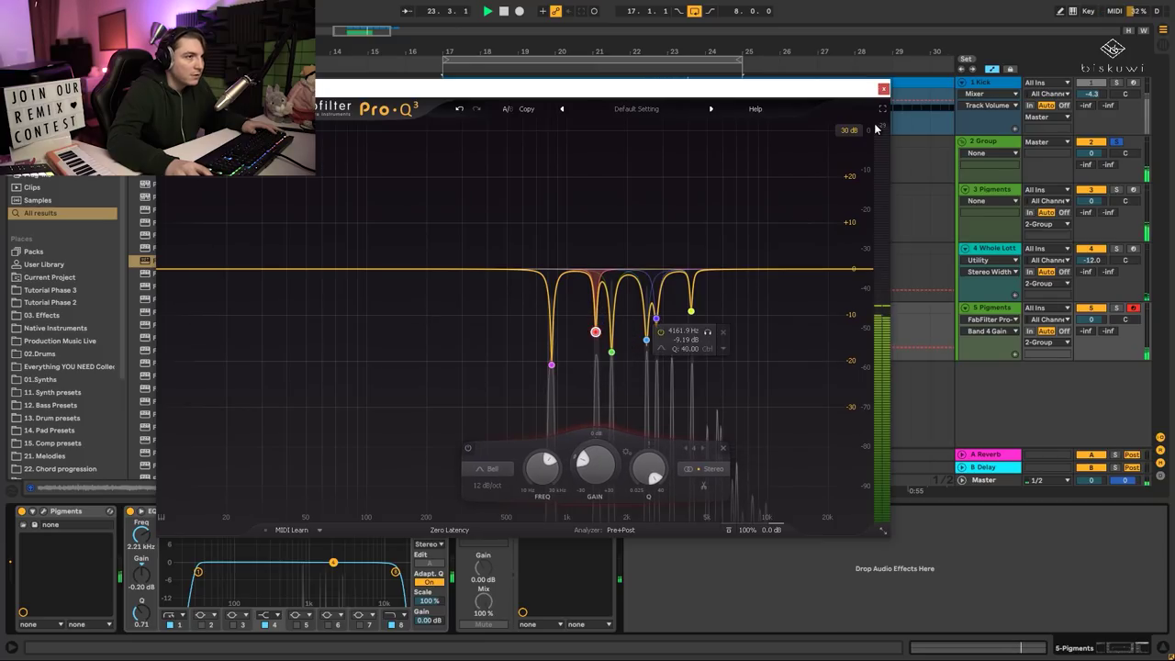
left_click(884, 91)
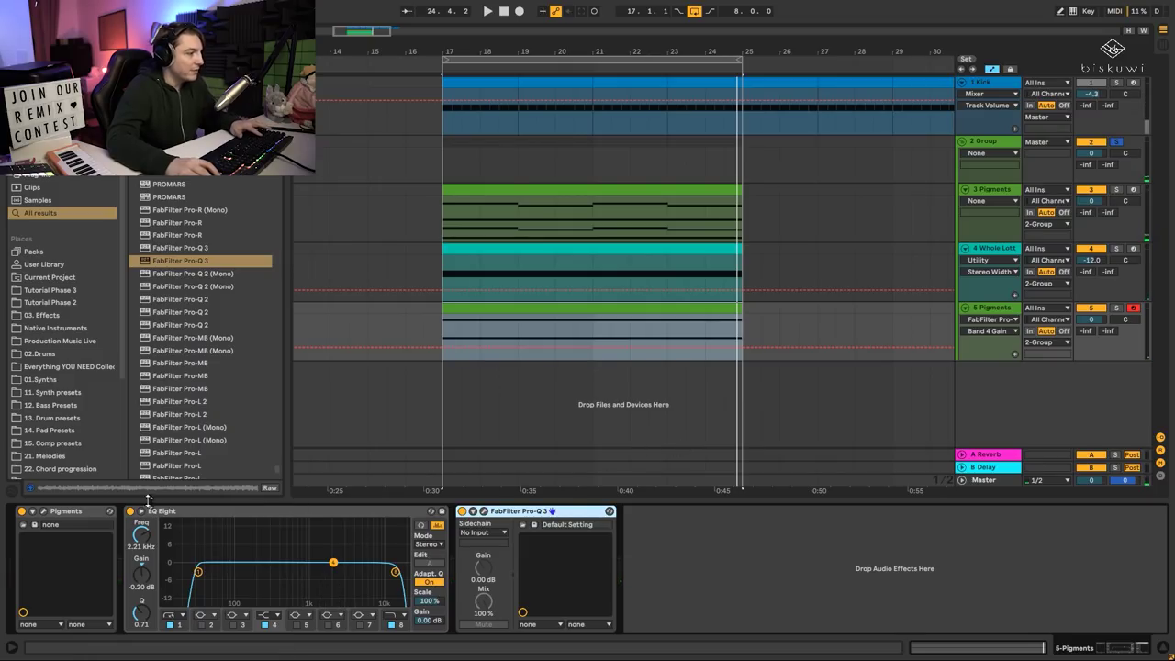
Look over the Pigments patch on track 5 and close its window.
left_click(43, 510)
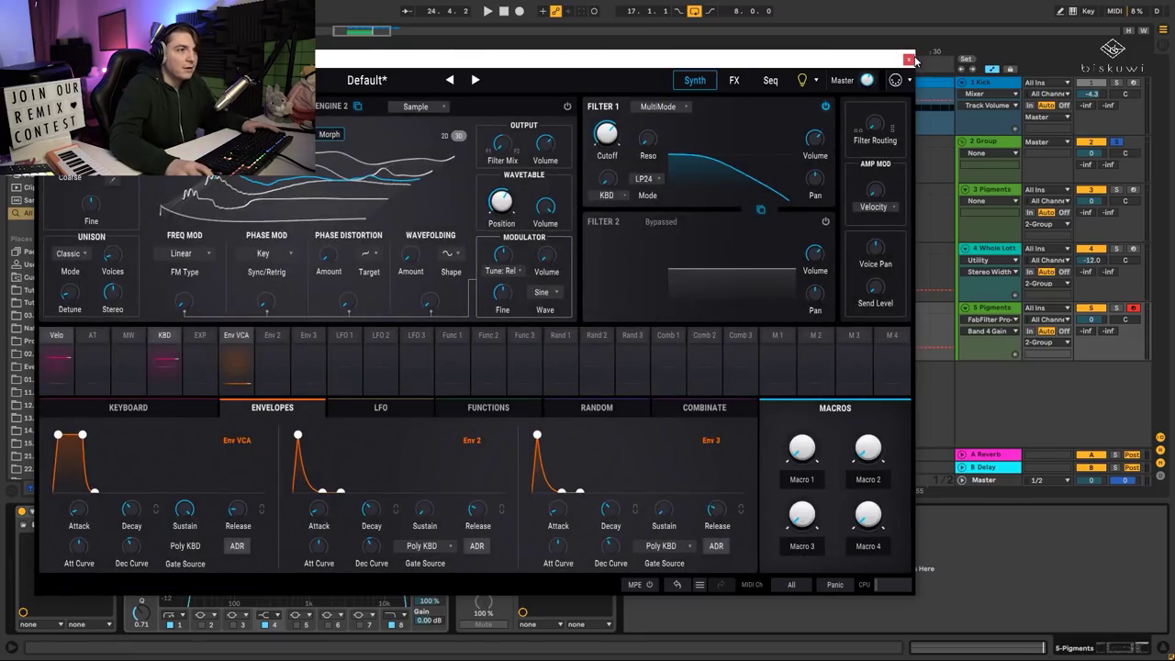
left_click(909, 60)
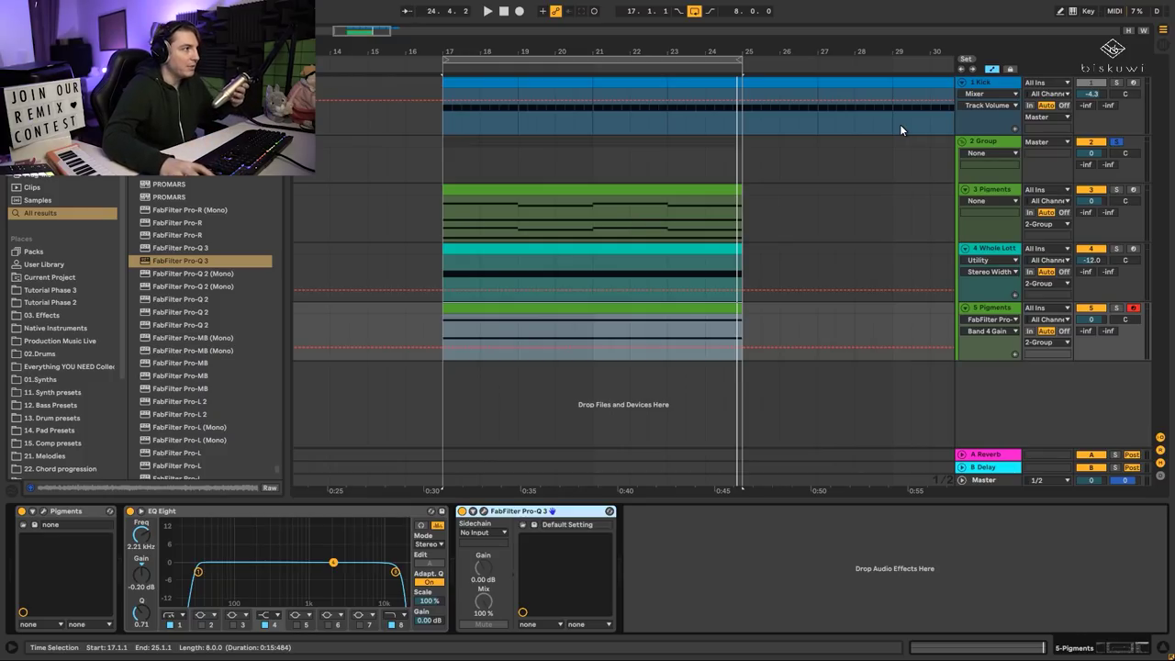
Find Auto Filter in the browser and insert it between EQ Eight and Pro-Q 3 on track 5.
key("ctrl+f")
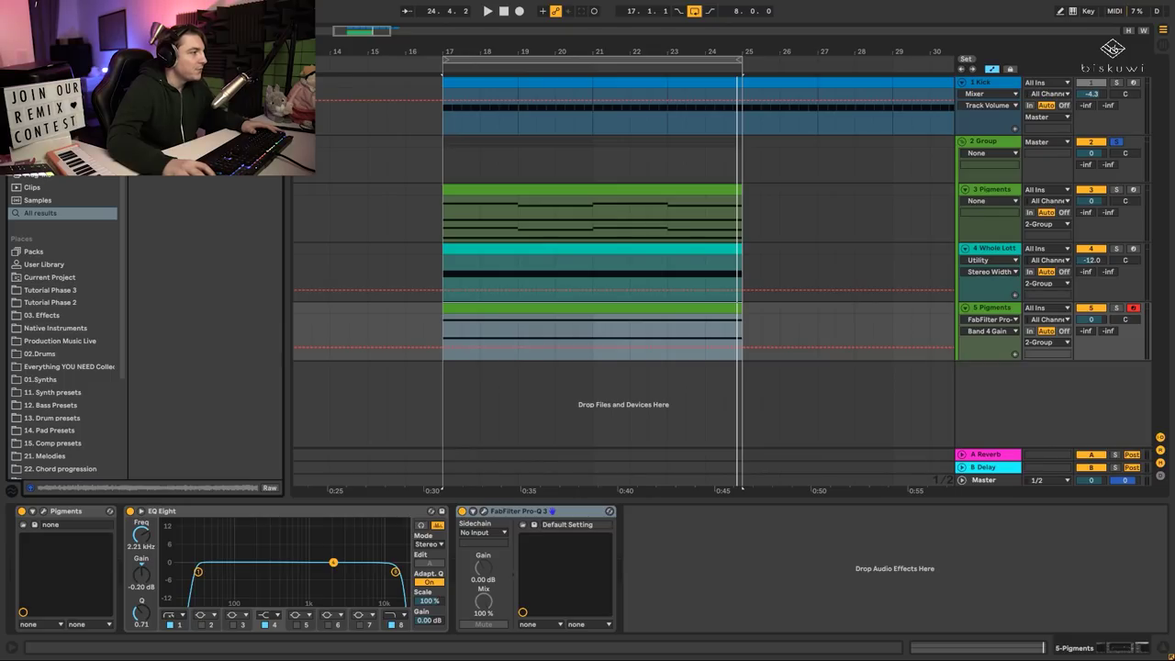
key("Escape")
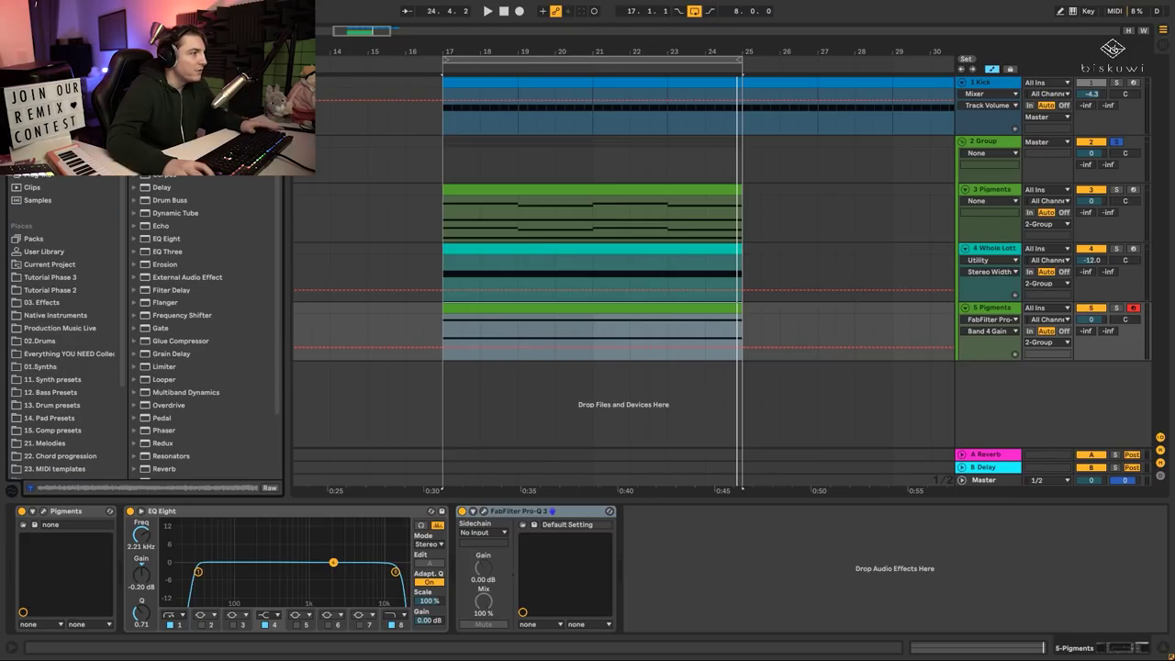
key("ctrl+f")
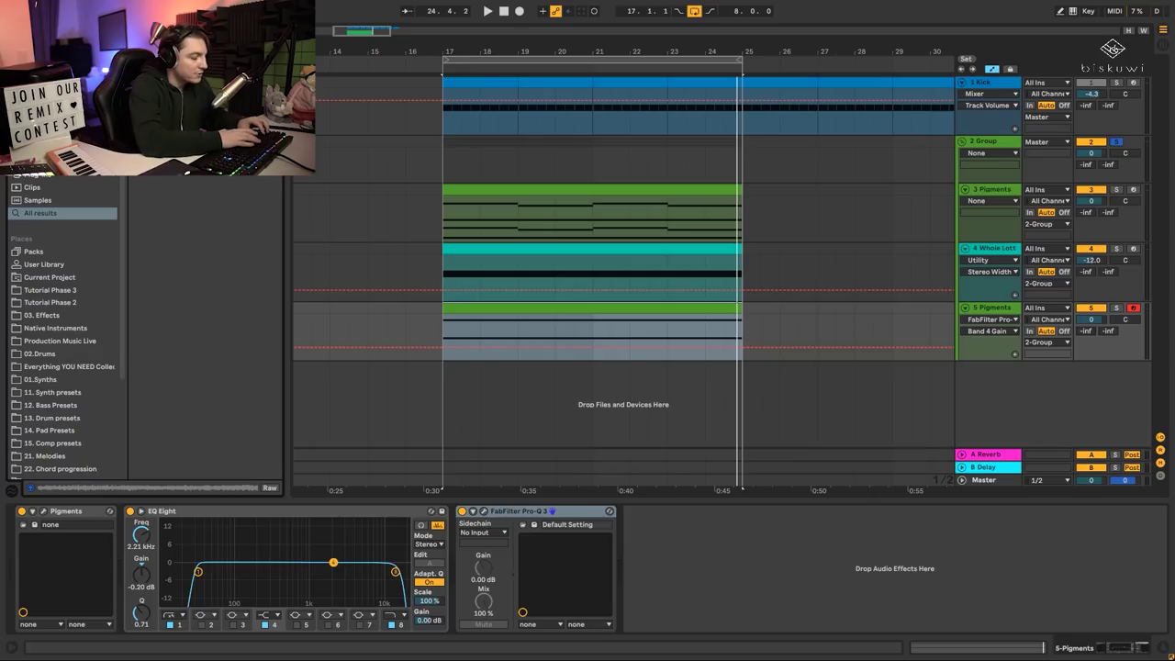
type("auto")
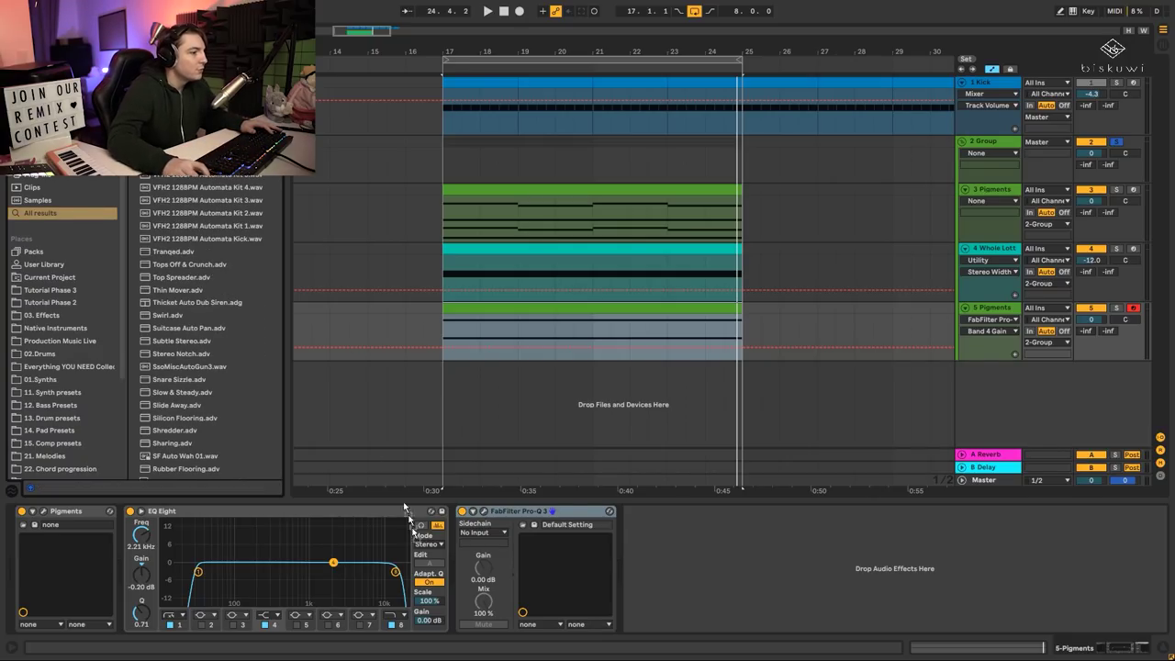
left_click_drag(410, 517, 432, 570)
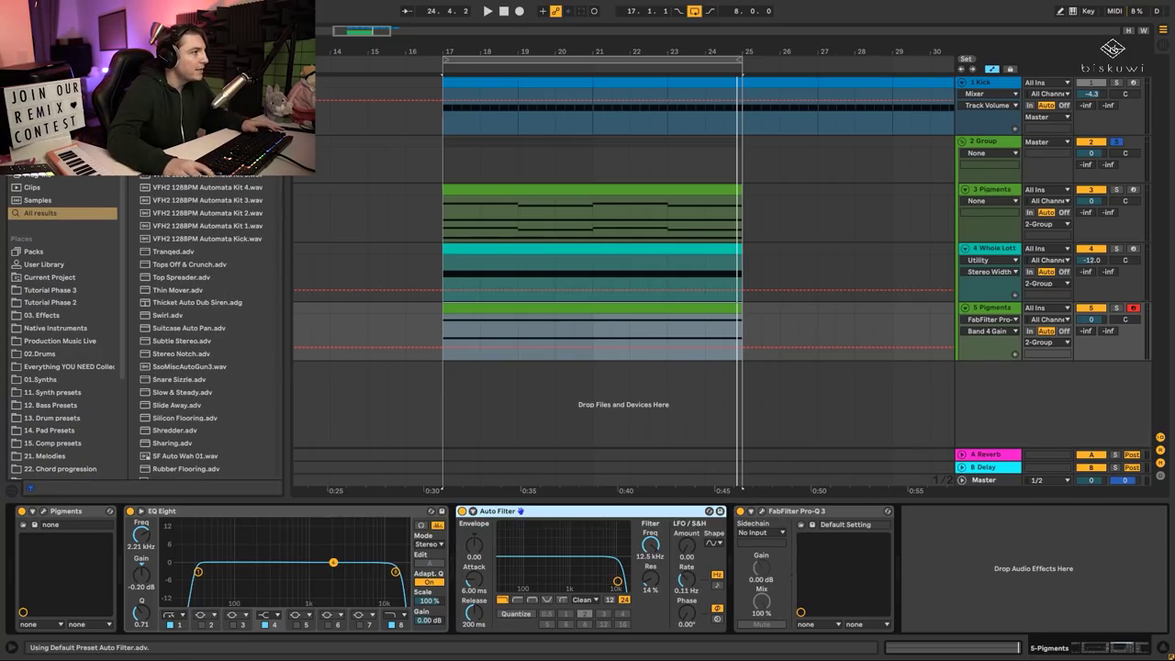
Add the Max for Live LFO after Auto Filter and move Pro-Q 3 directly after Pigments.
key("ctrl+f")
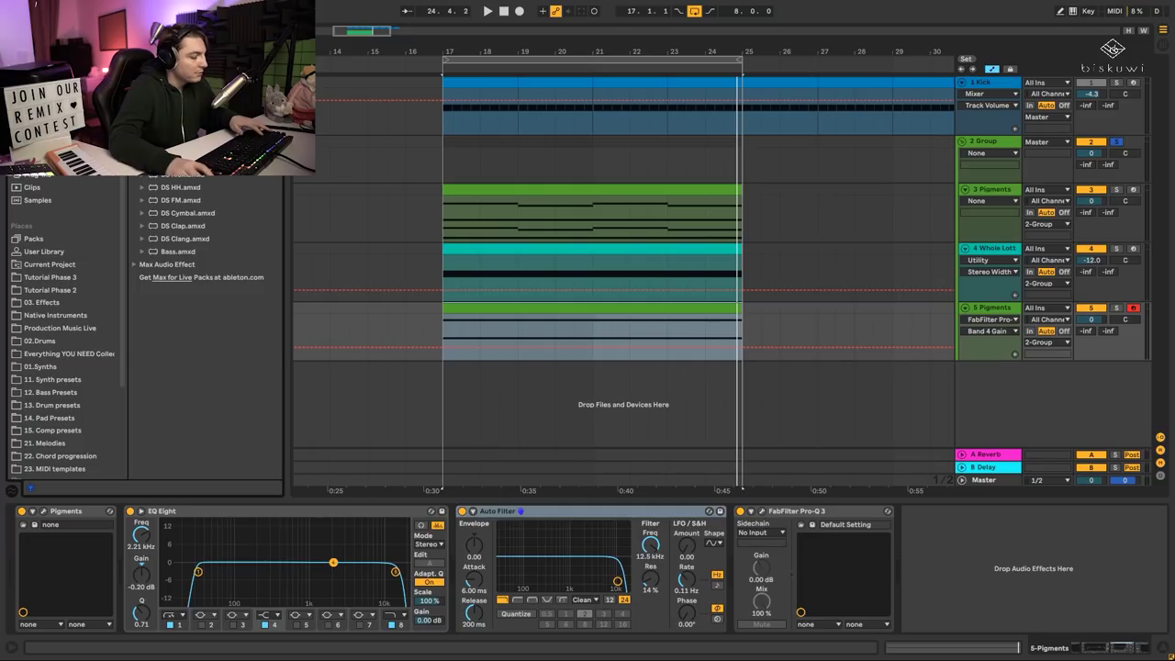
key("ctrl+f")
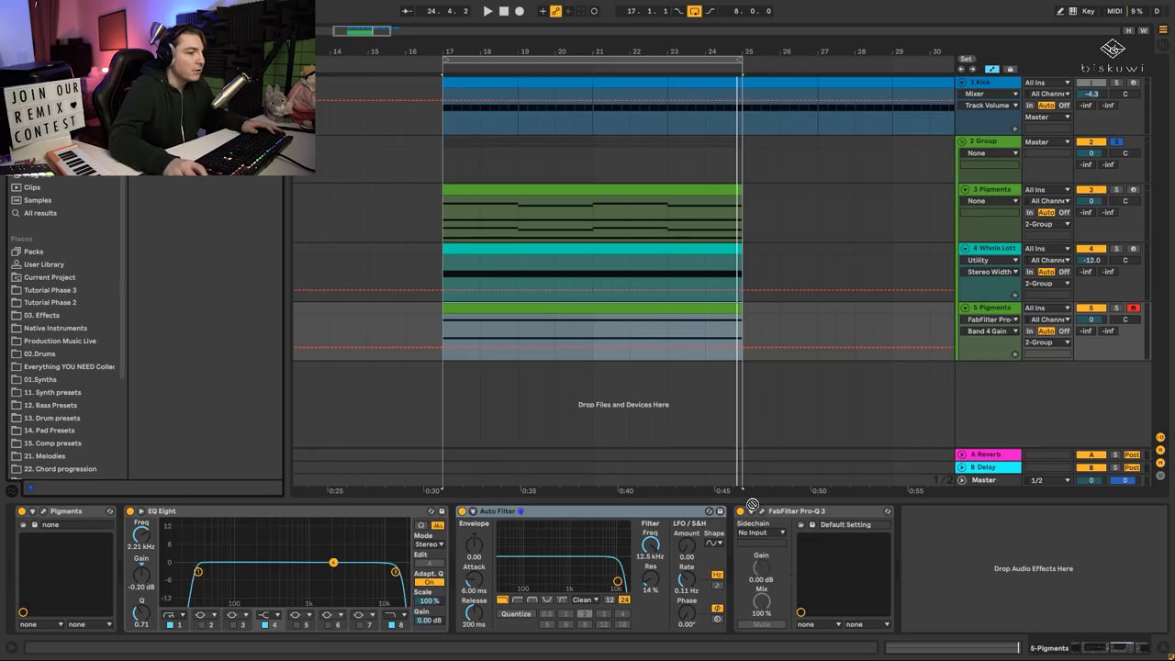
left_click_drag(752, 505, 730, 551)
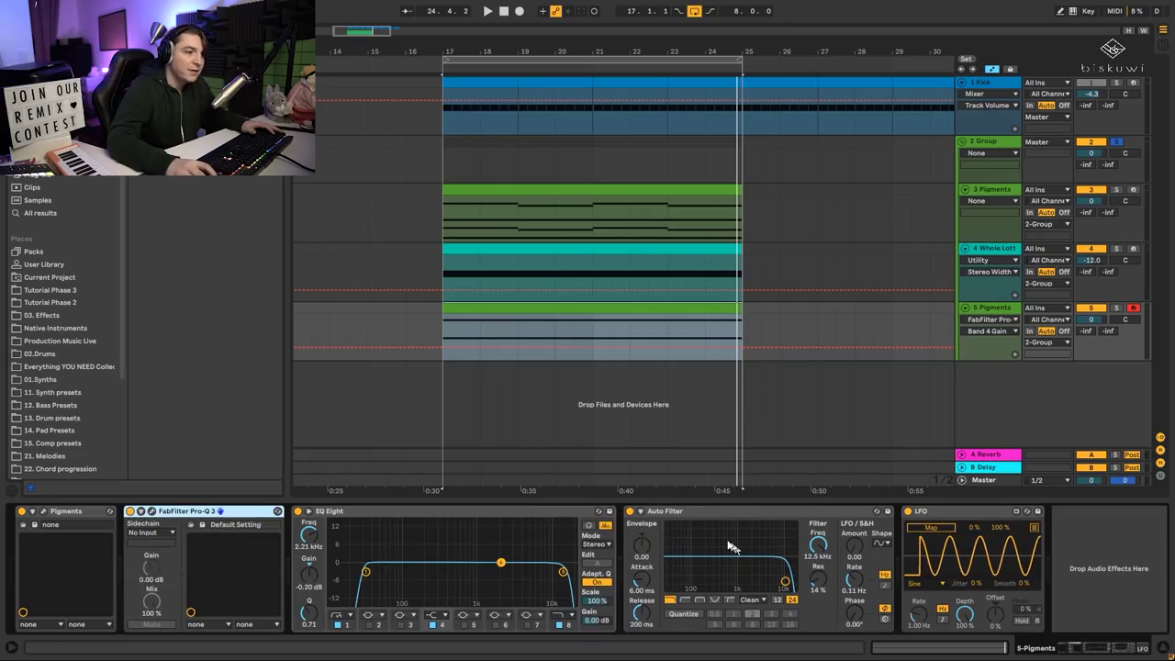
Sweep Auto Filter's frequency while playing the group and switch its filter circuit to MS2.
left_click(692, 513)
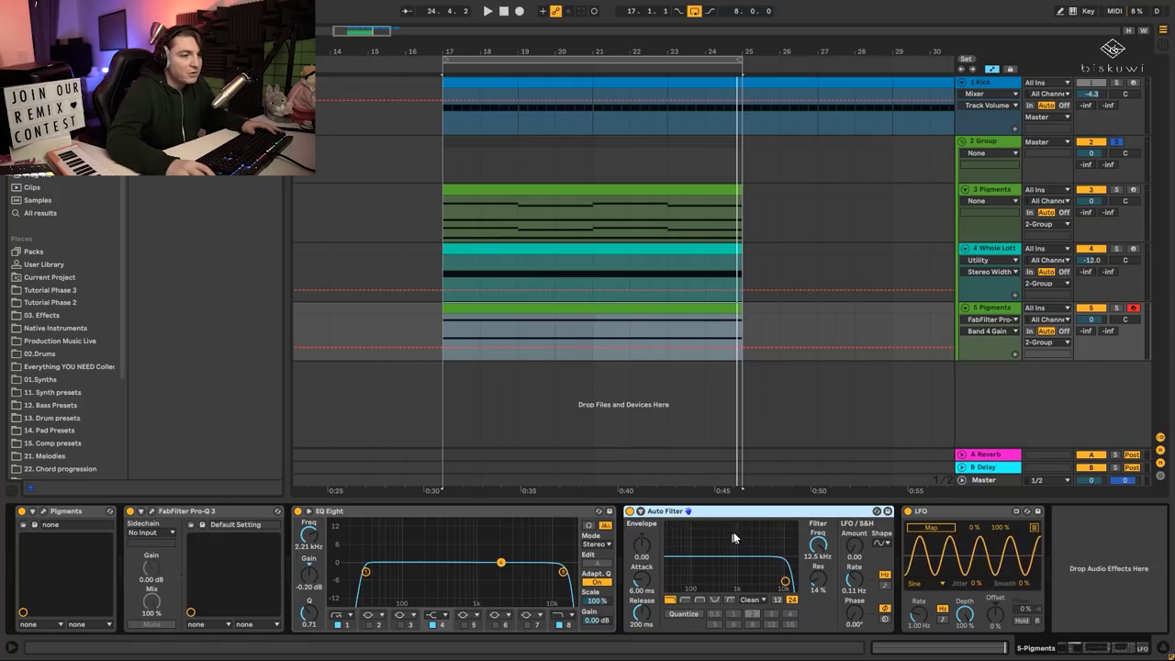
left_click_drag(817, 551, 817, 571)
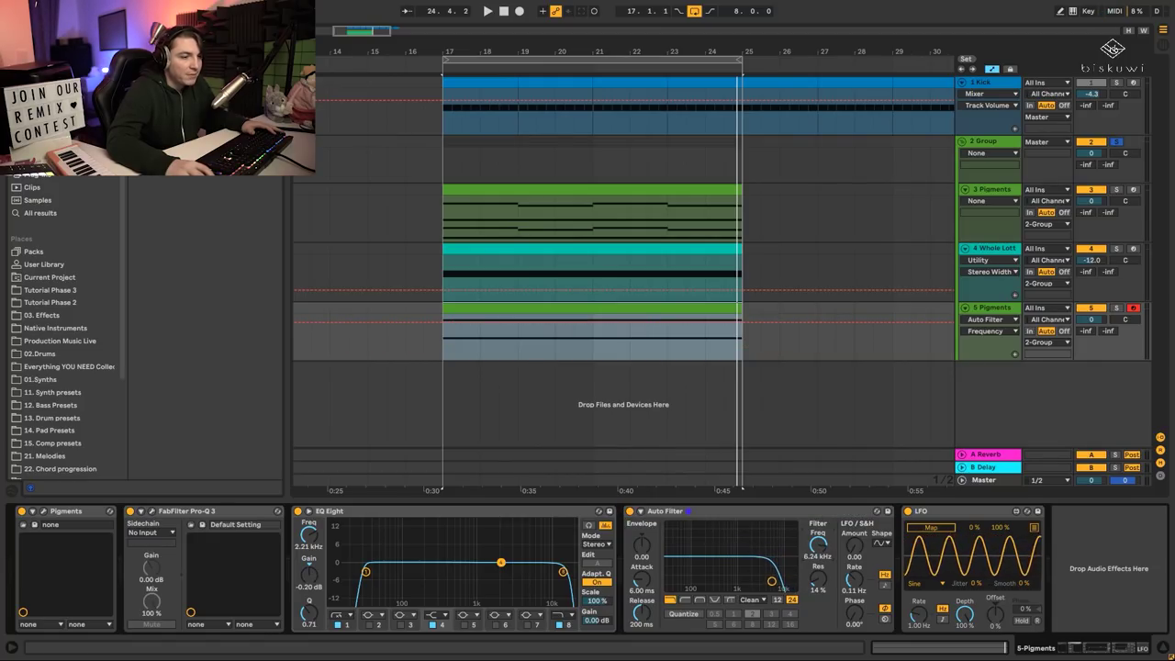
key("space")
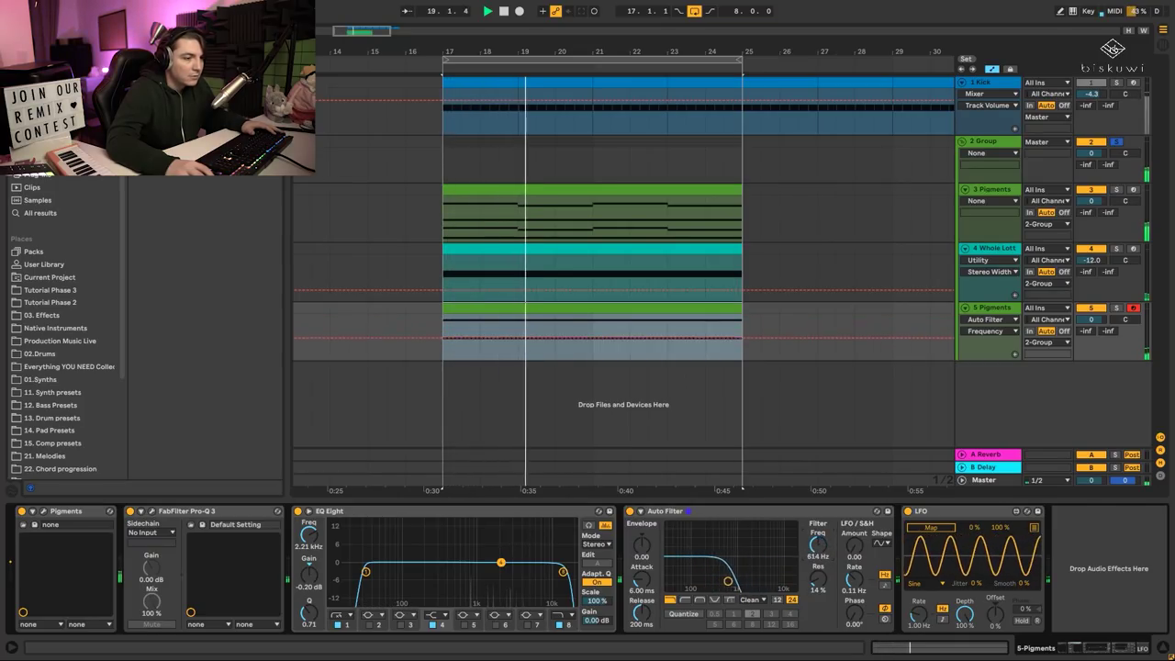
left_click(761, 600)
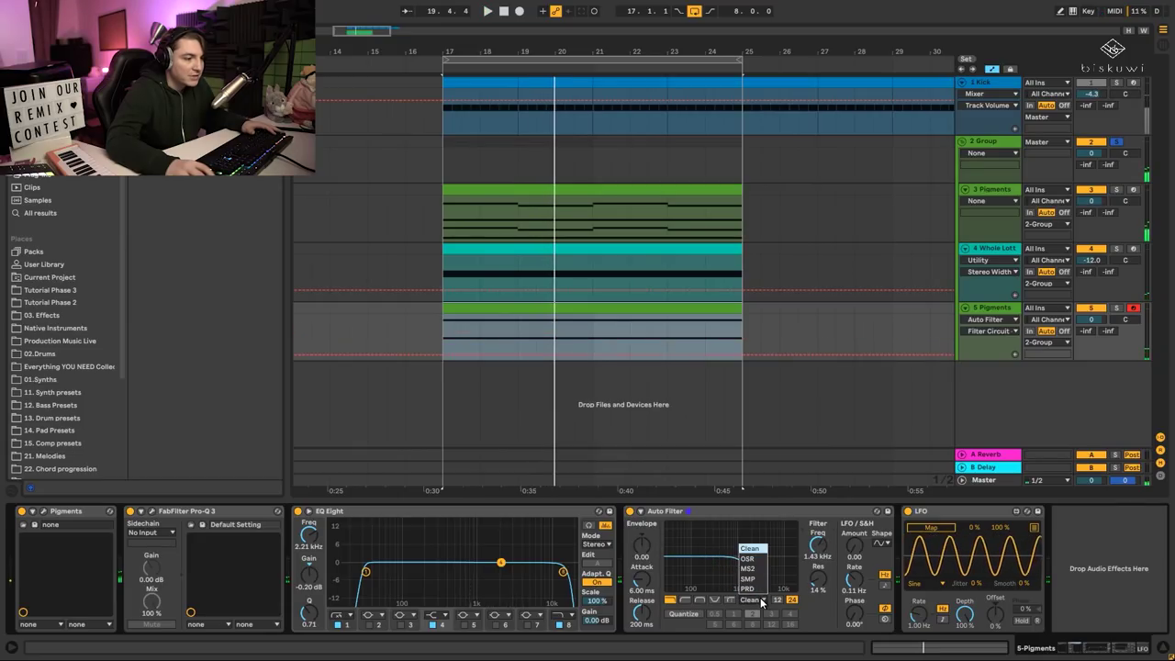
left_click(763, 569)
key("space")
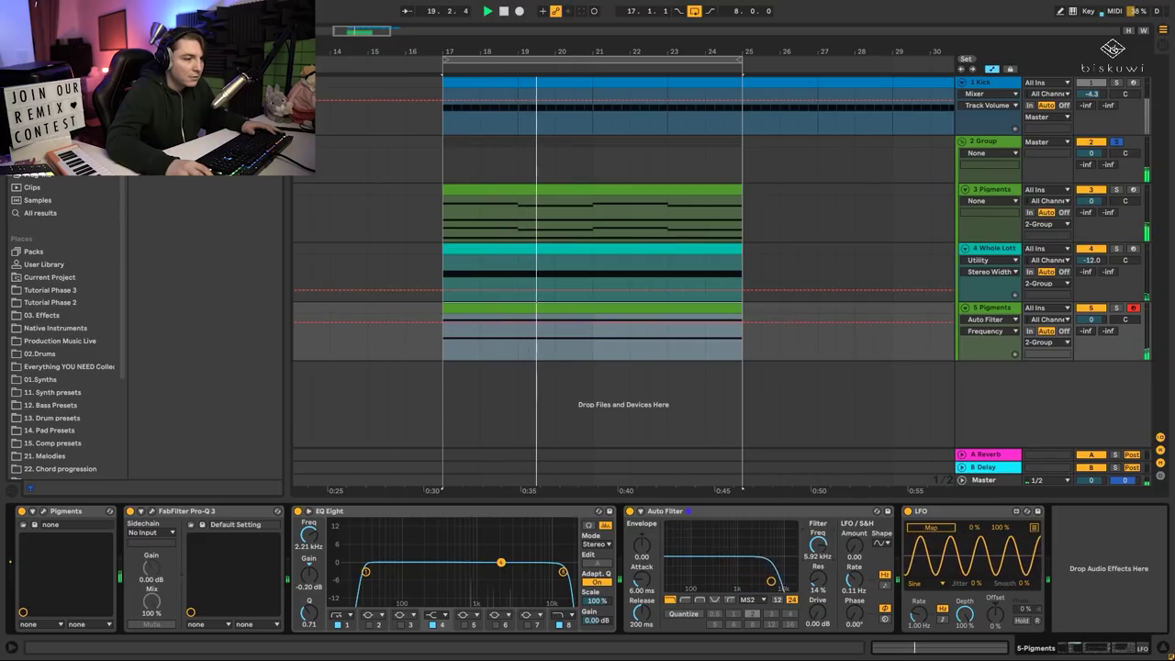
Set Auto Filter to 842 Hz with LFO amount 11.7 and resonance 36 %, trying a tempo-synced LFO rate of 1/2 during playback.
left_click_drag(865, 549, 814, 560)
key("space")
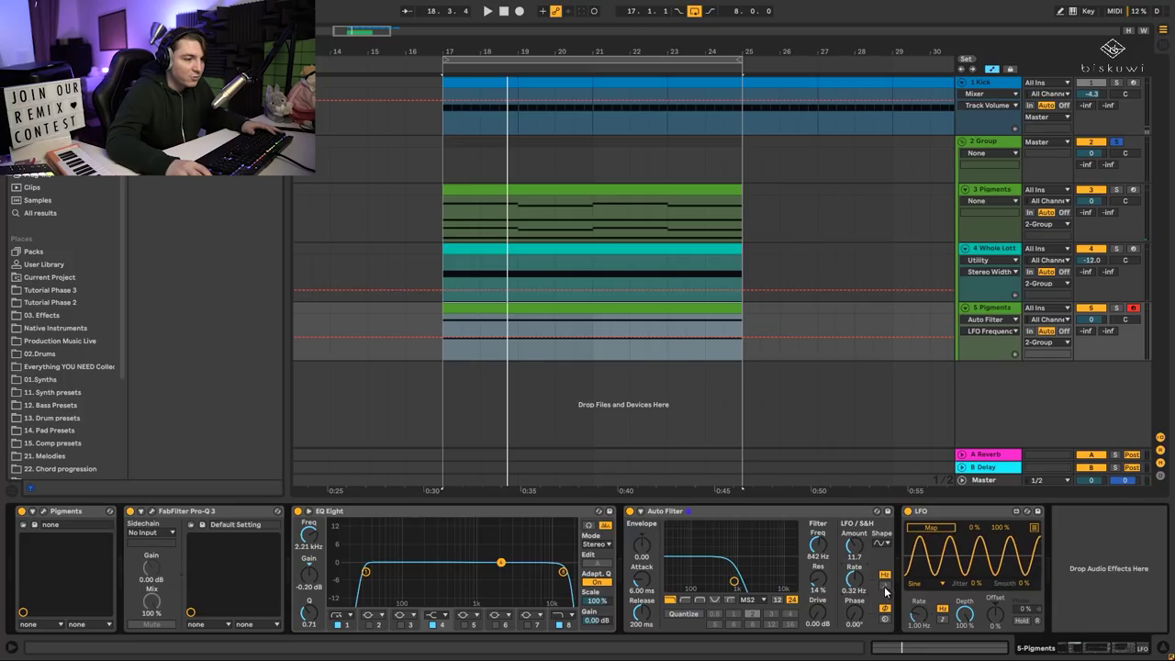
left_click(885, 586)
key("space")
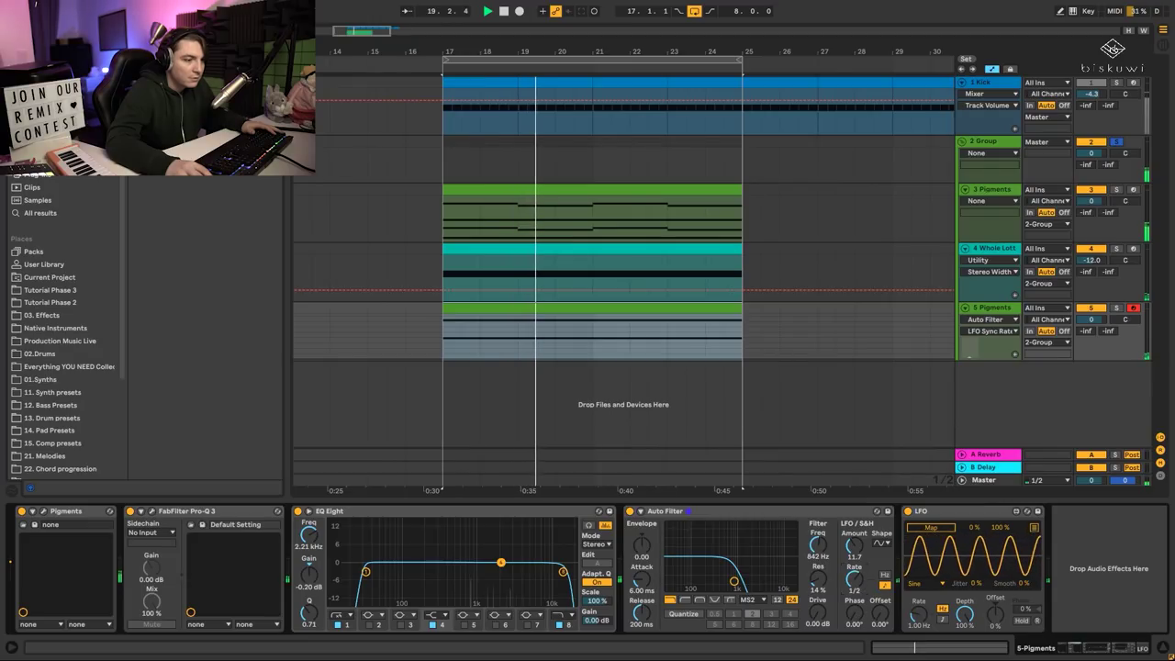
left_click_drag(818, 579, 819, 551)
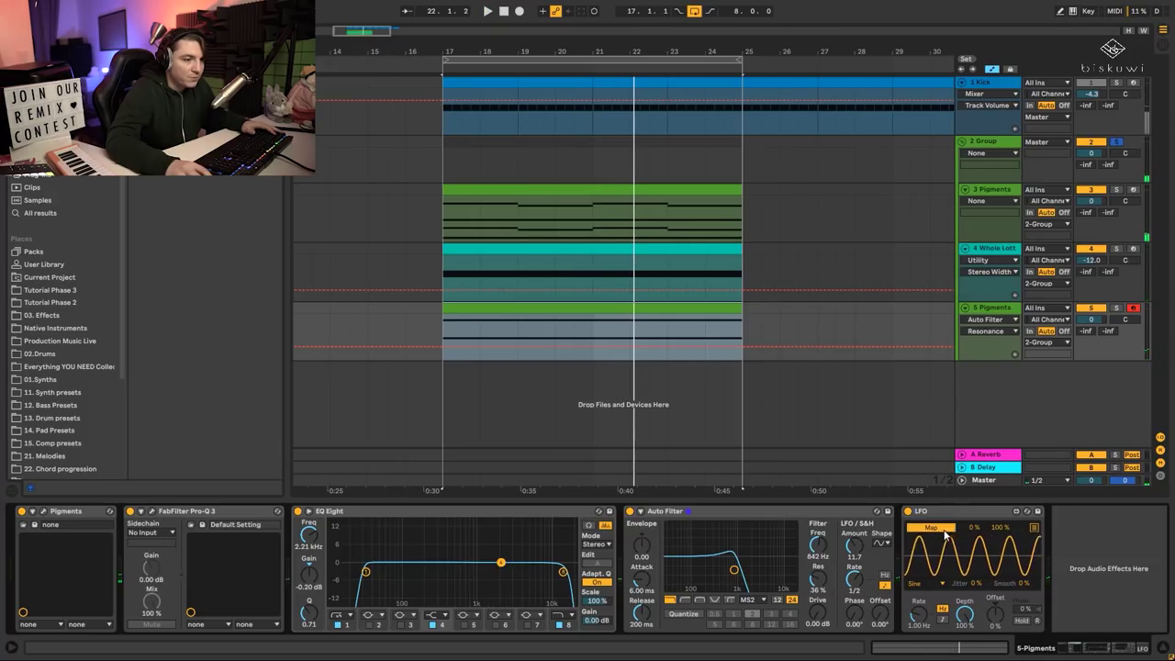
Return Auto Filter's LFO rate to Hz and map the LFO device to it during playback.
left_click(856, 581)
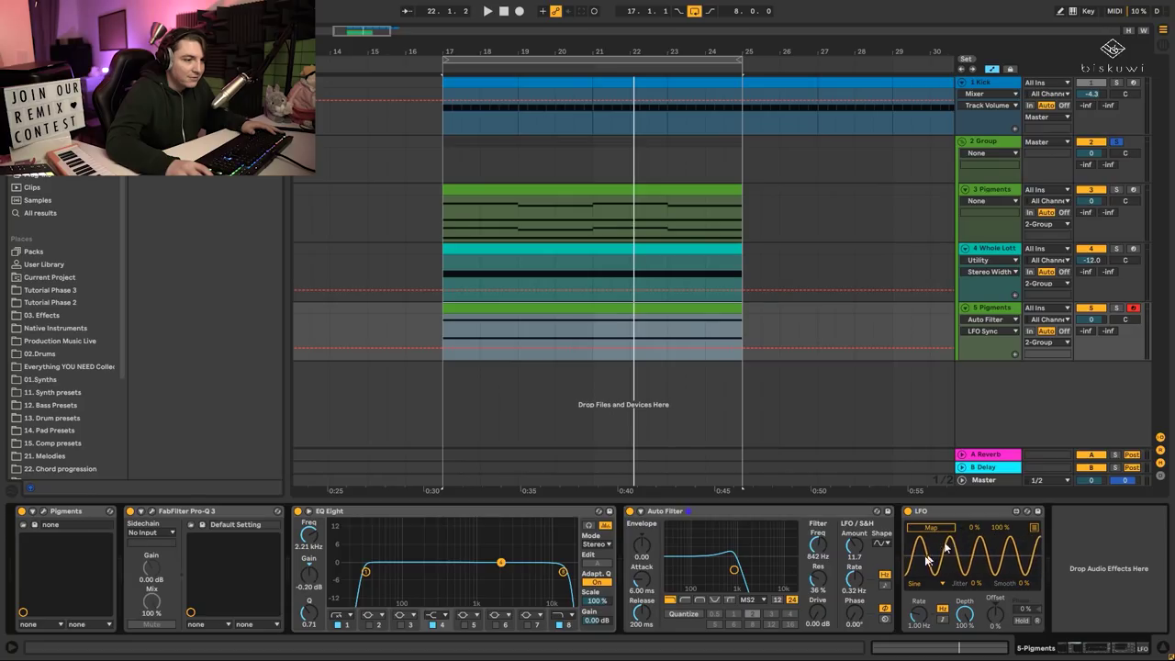
key("space")
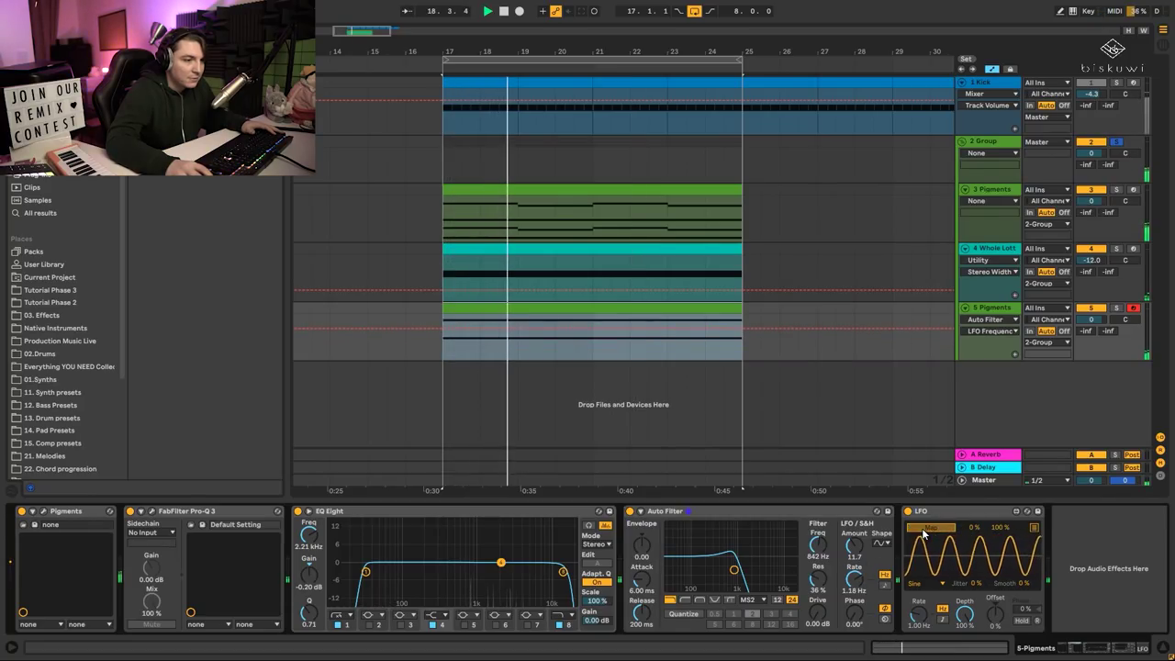
left_click(854, 581)
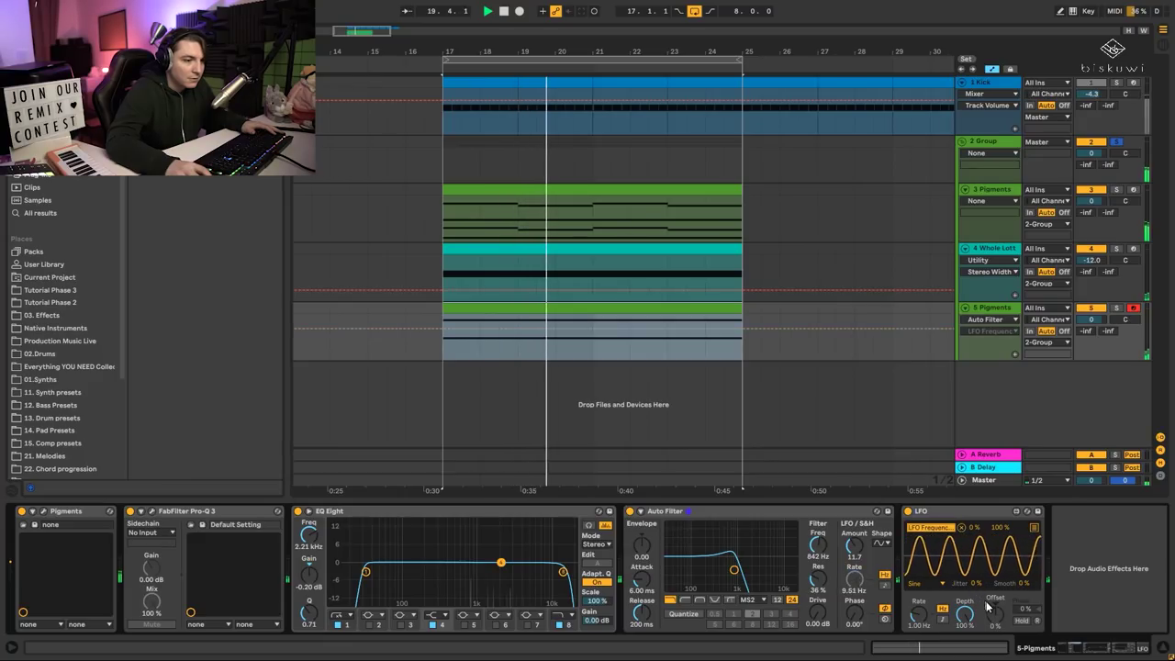
Set the LFO device's depth to 42.5 % and offset to -5 %, keeping the Sine shape.
left_click_drag(964, 614, 995, 617)
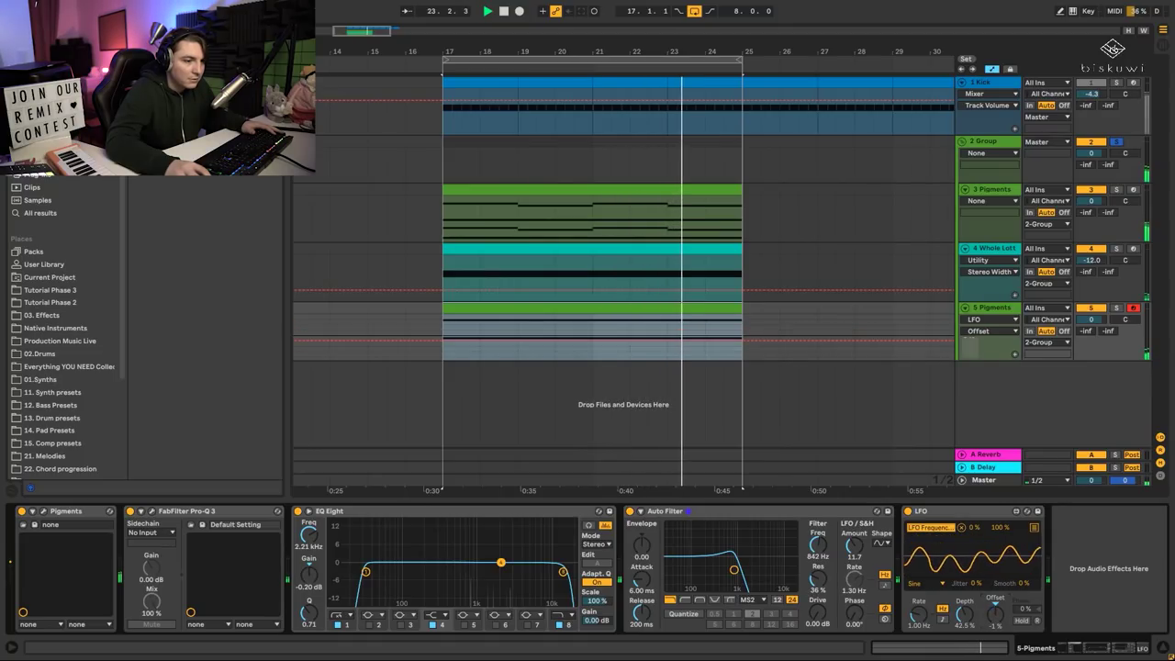
left_click(932, 586)
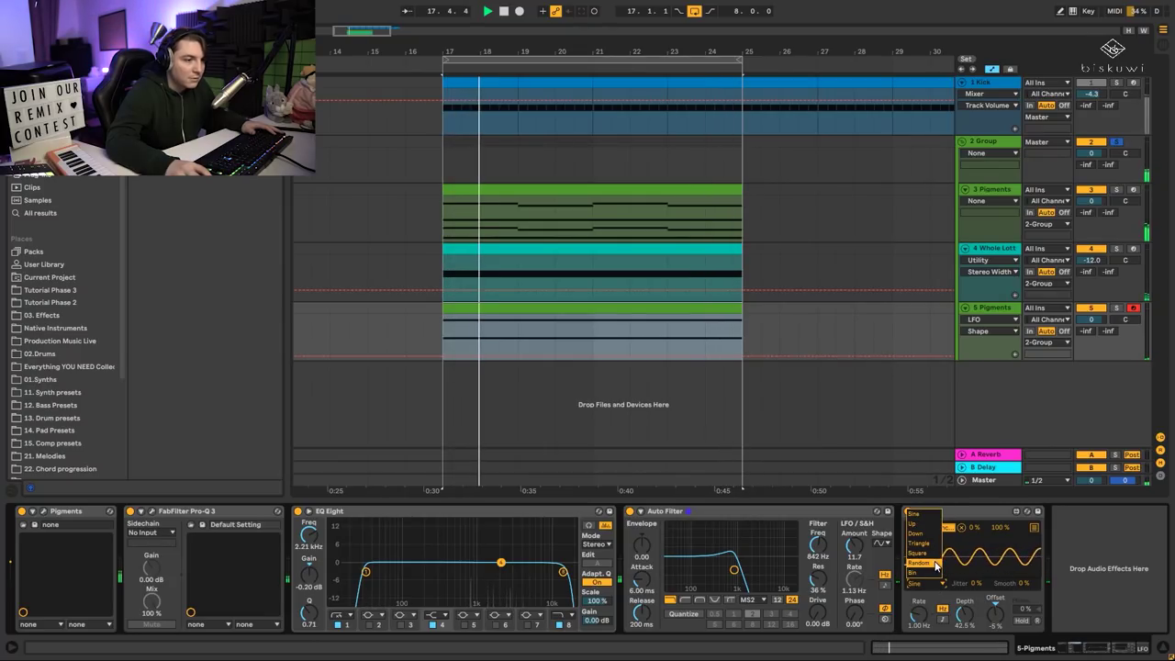
left_click(981, 507)
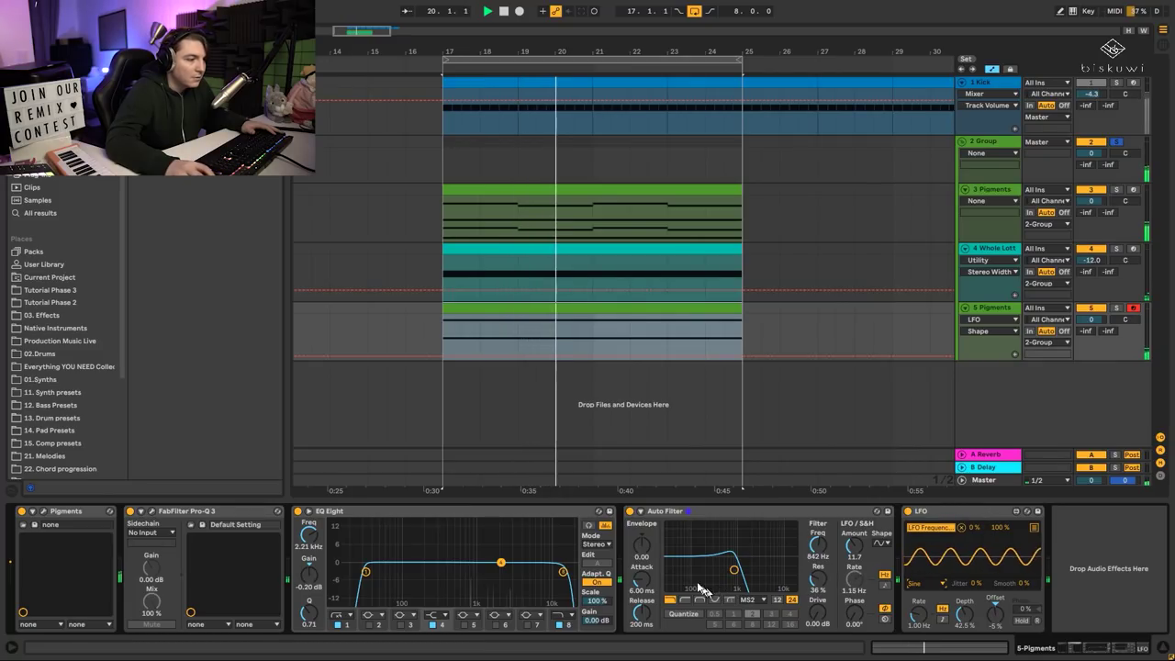
Search the browser for reverb, add Reverb after the LFO device and restart playback.
key("space")
key("ctrl+f")
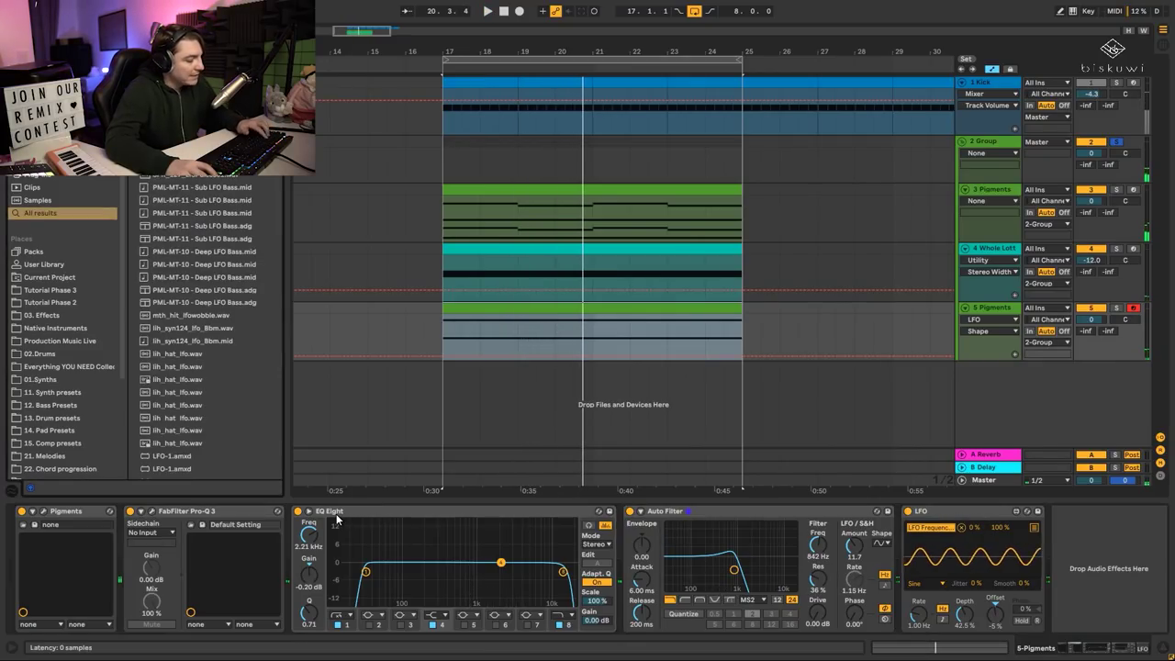
type("reverb")
left_click_drag(184, 110, 1070, 564)
key("space")
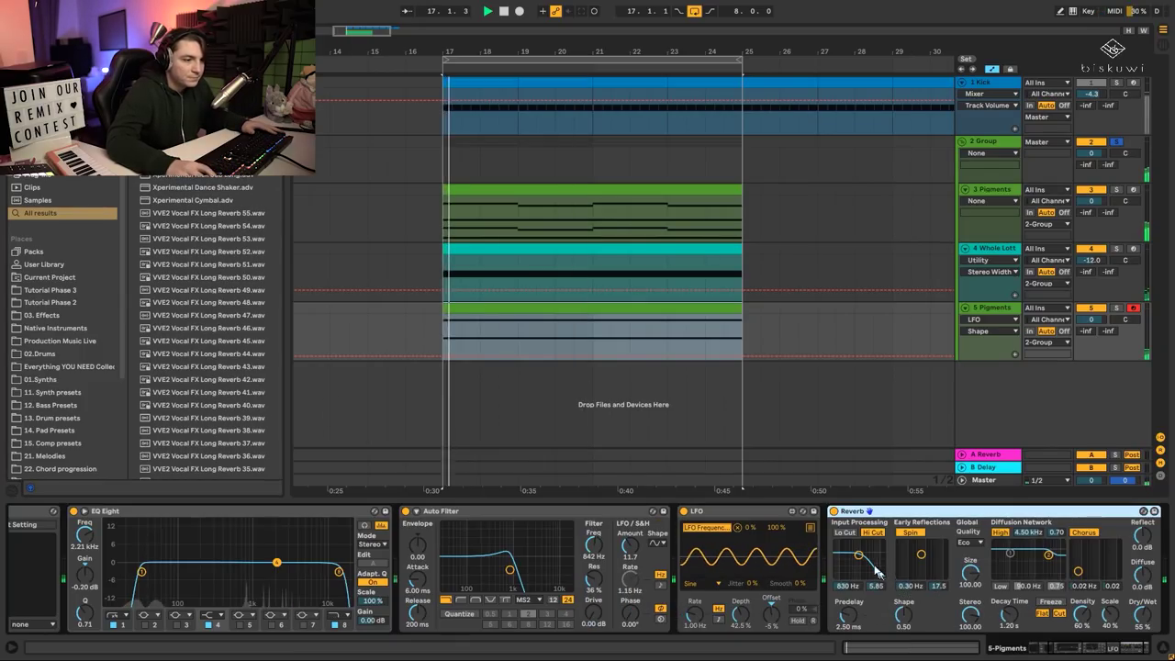
Set Reverb's Dry/Wet to 48 %, Hi Cut to 1.62 kHz and diffusion High to 5.37 kHz, and disable early-reflection Spin.
left_click(867, 532)
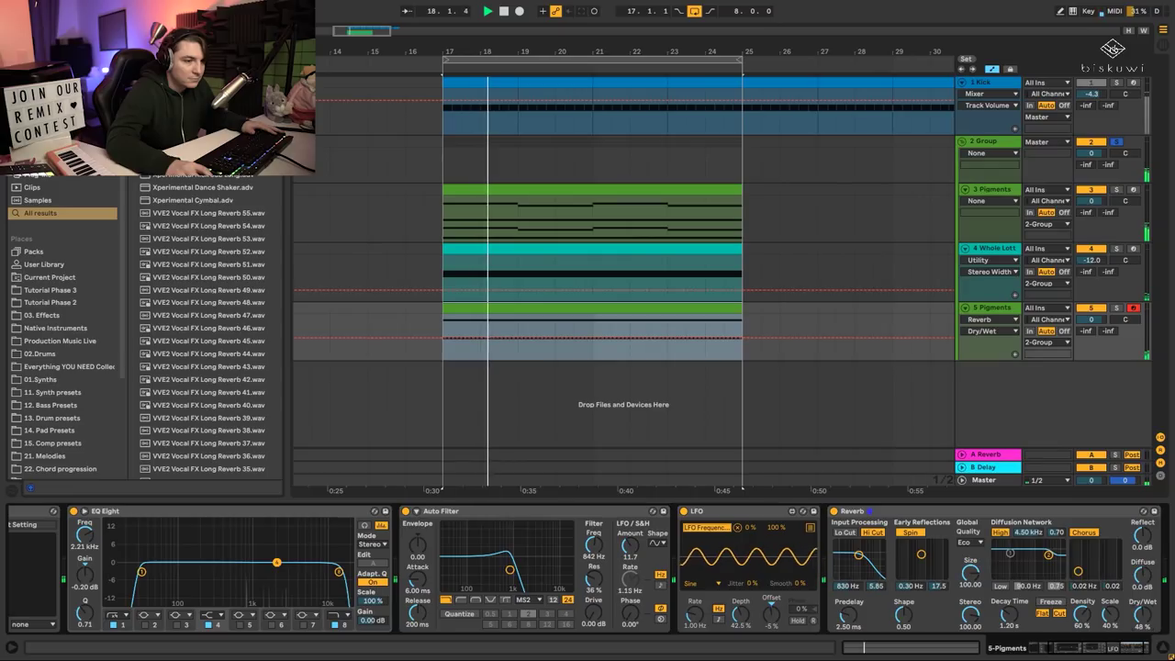
left_click_drag(1048, 554, 1050, 549)
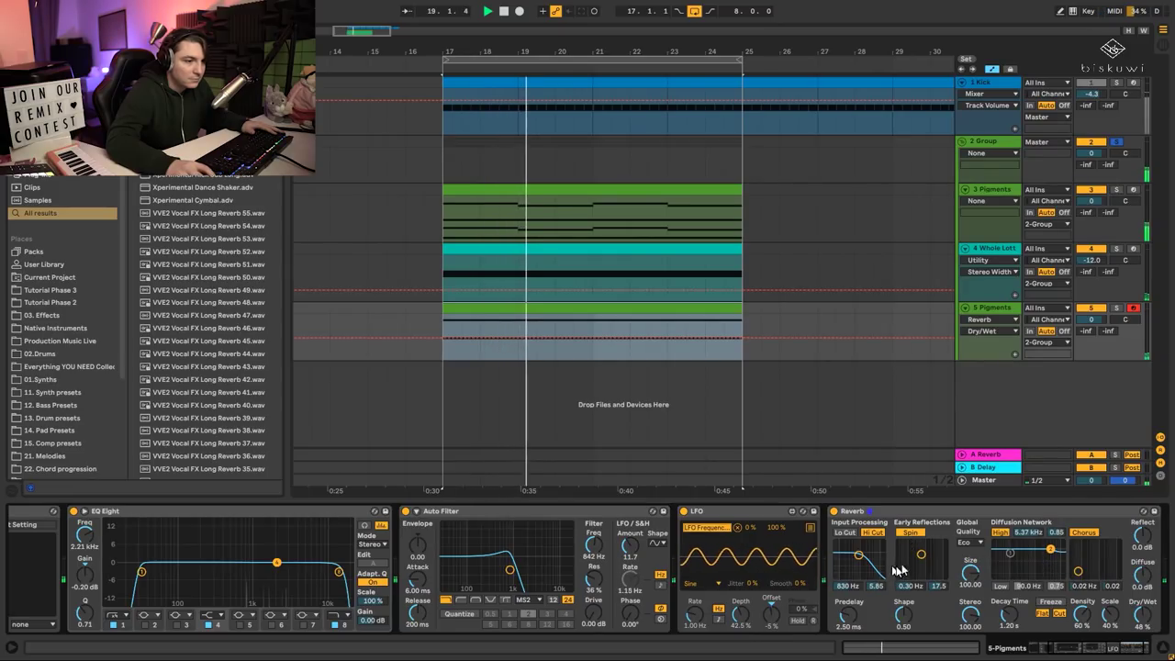
left_click(911, 533)
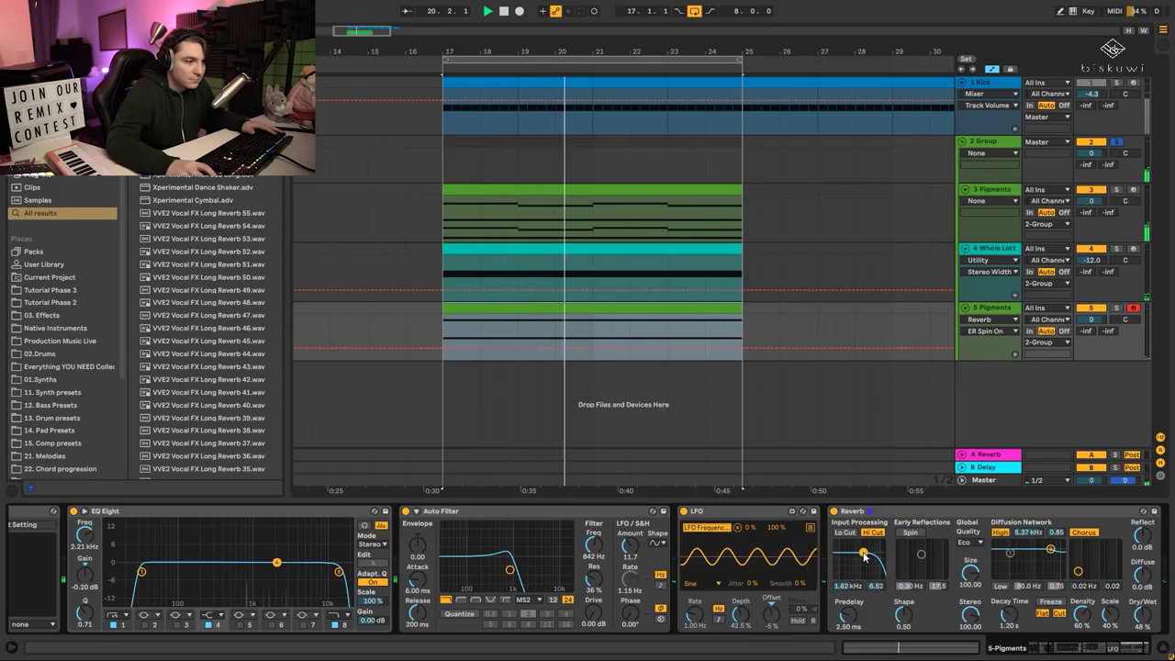
Add another EQ Eight after Reverb and adjust its low band.
key("ctrl+f")
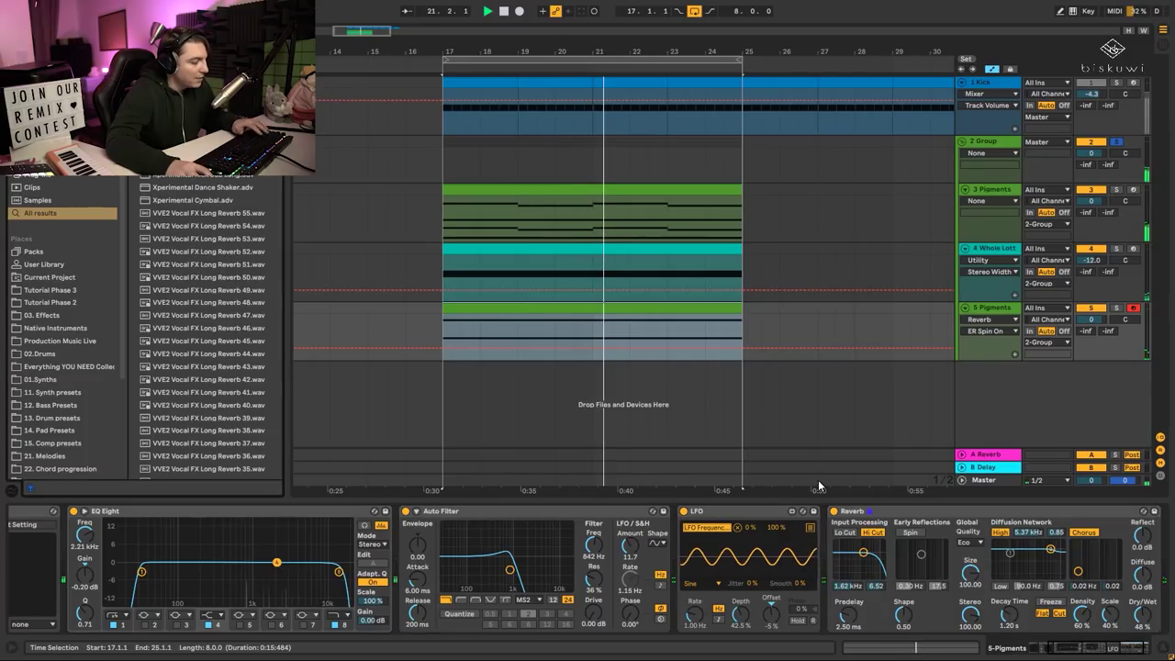
left_click_drag(184, 92, 1066, 574)
left_click_drag(910, 572, 972, 577)
left_click_drag(1081, 648, 1056, 651)
scroll(1056, 650, "right", 3)
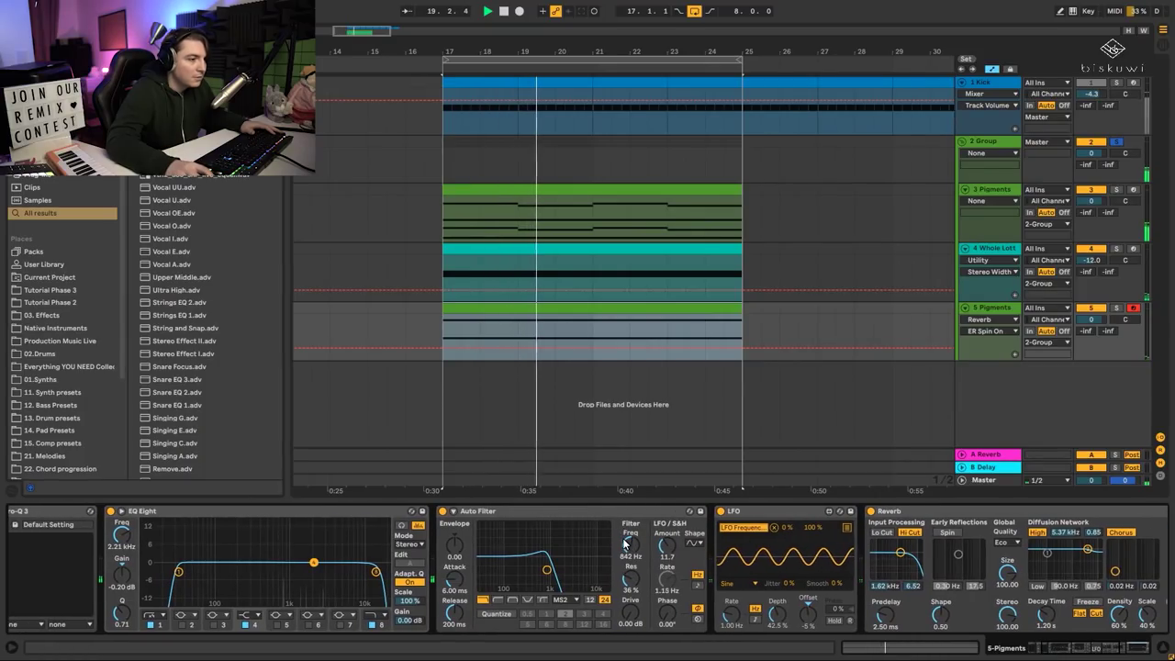
Stop playback, open Pigments on track 5 and enable Engine 2 as a Sample engine.
left_click(630, 516)
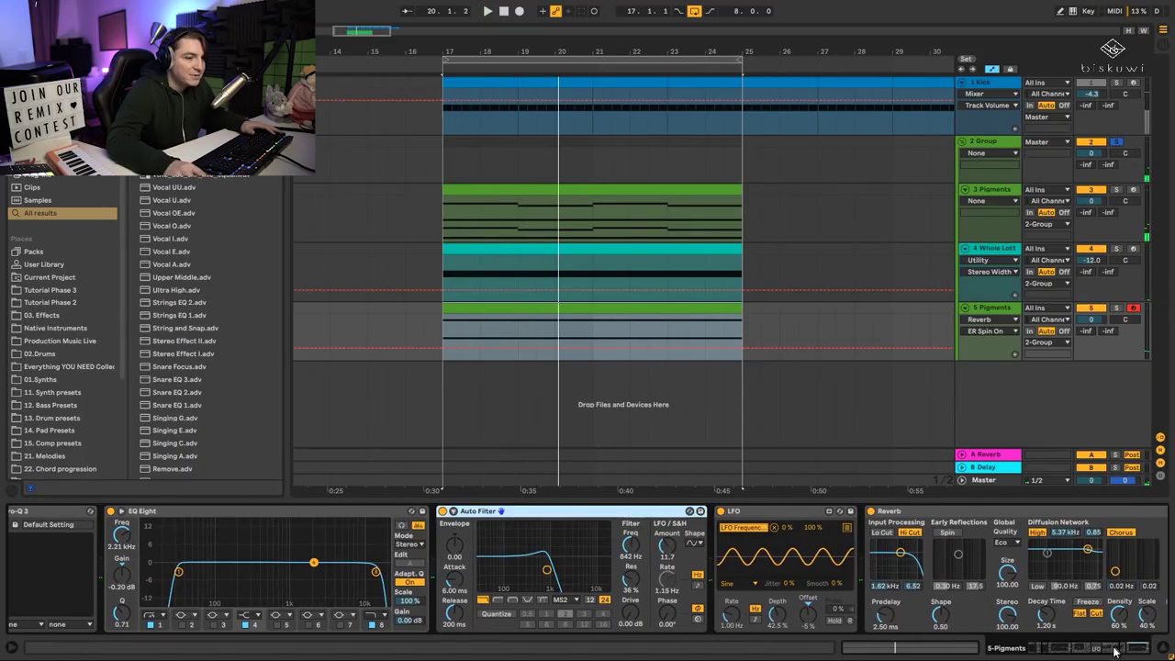
scroll(751, 578, "left", 3)
left_click(42, 512)
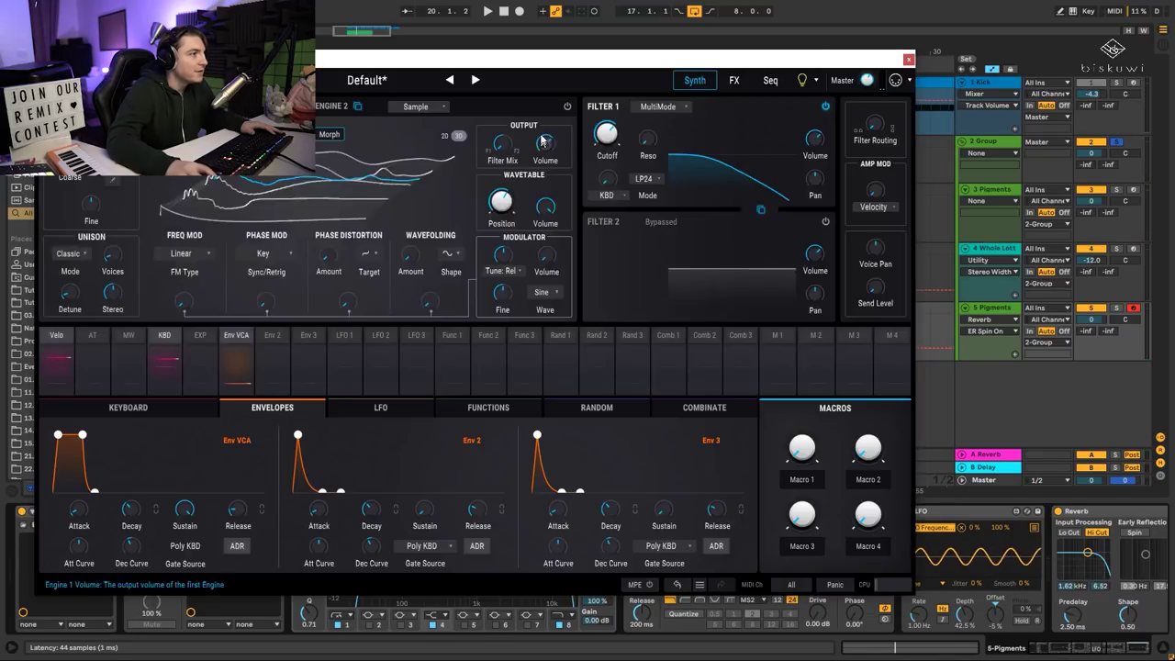
left_click(346, 108)
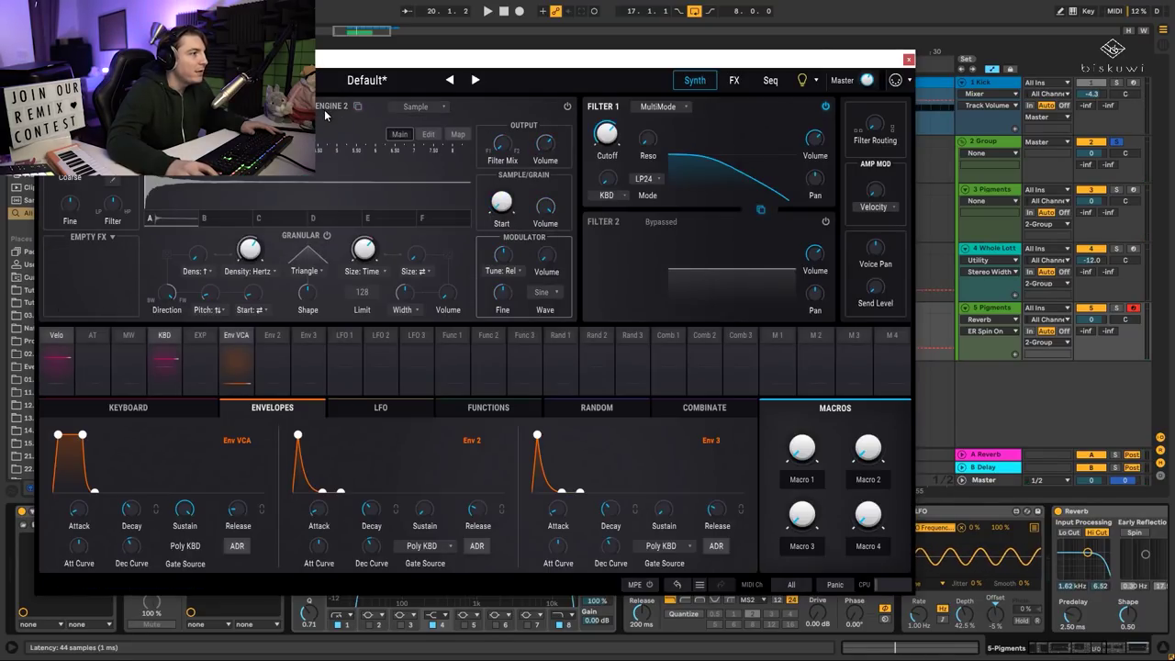
left_click(567, 107)
Load Drum Loop - Straight from the Drums & Percussion samples into Engine 2.
left_click(229, 134)
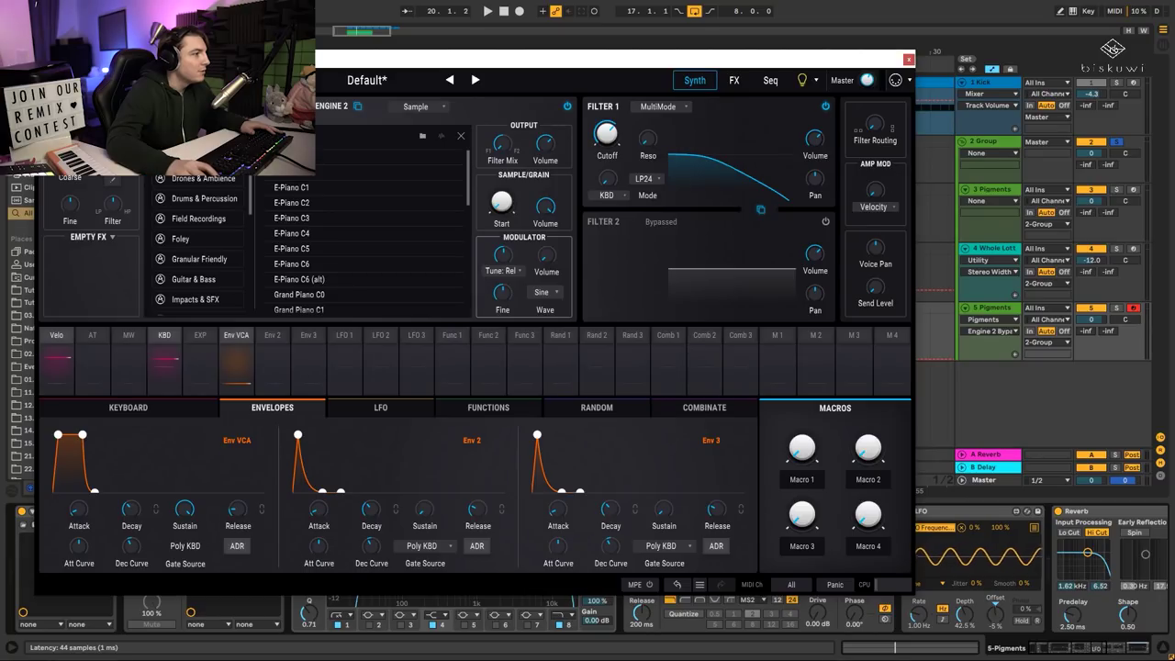
left_click(203, 198)
scroll(336, 240, "down", 15)
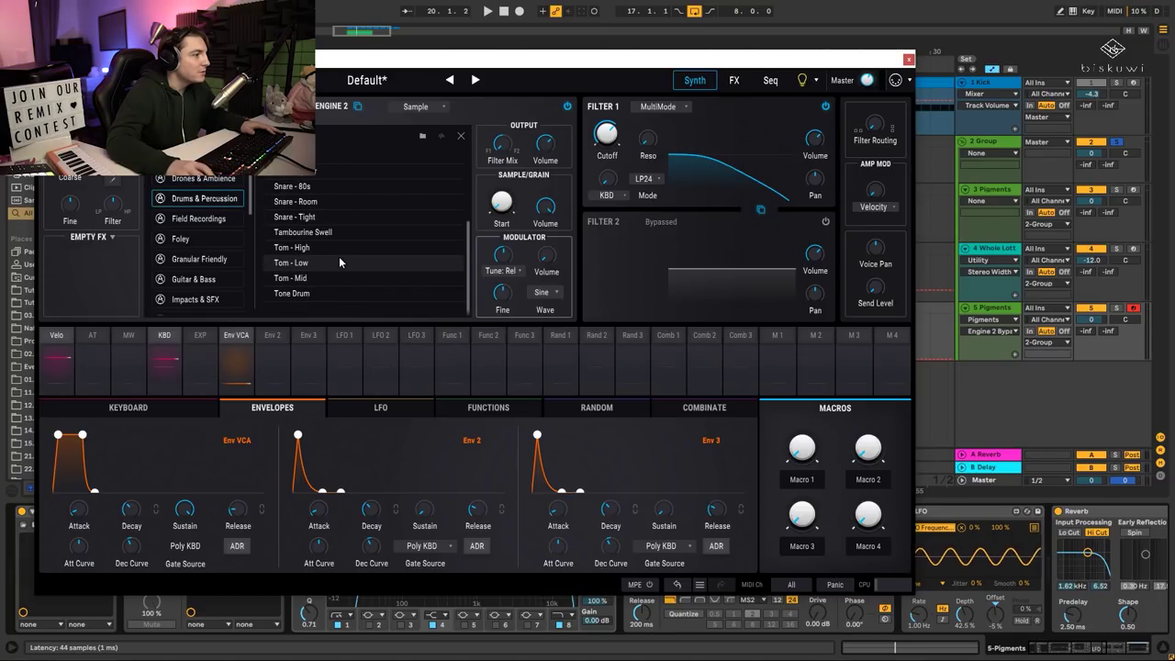
scroll(320, 196, "up", 3)
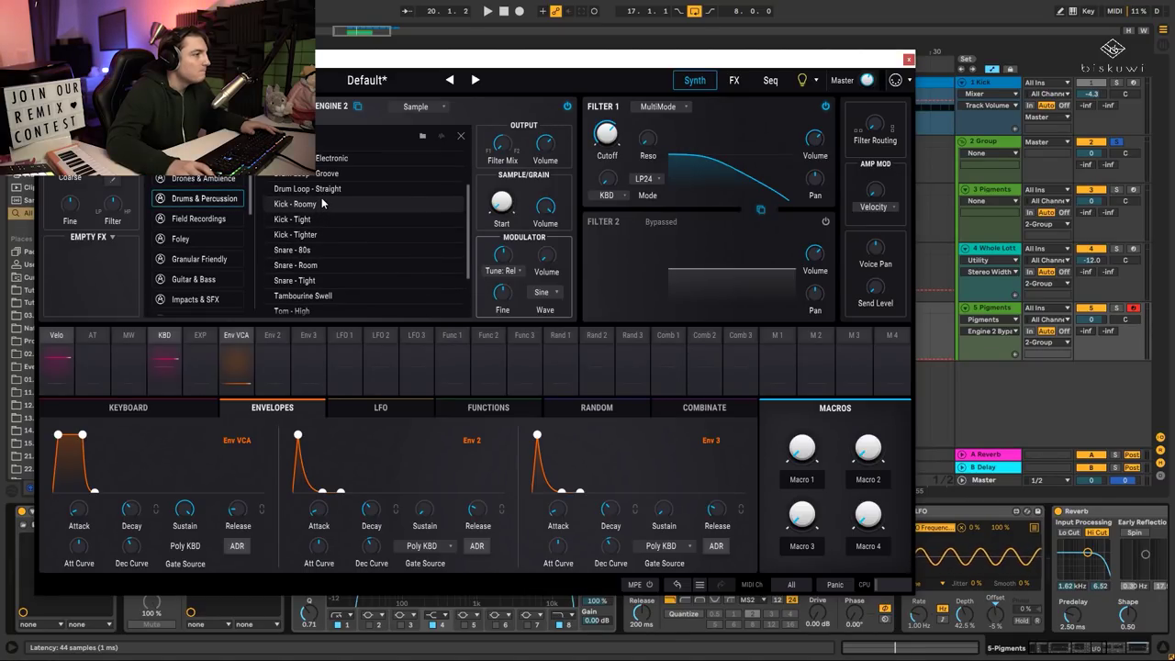
left_click(310, 191)
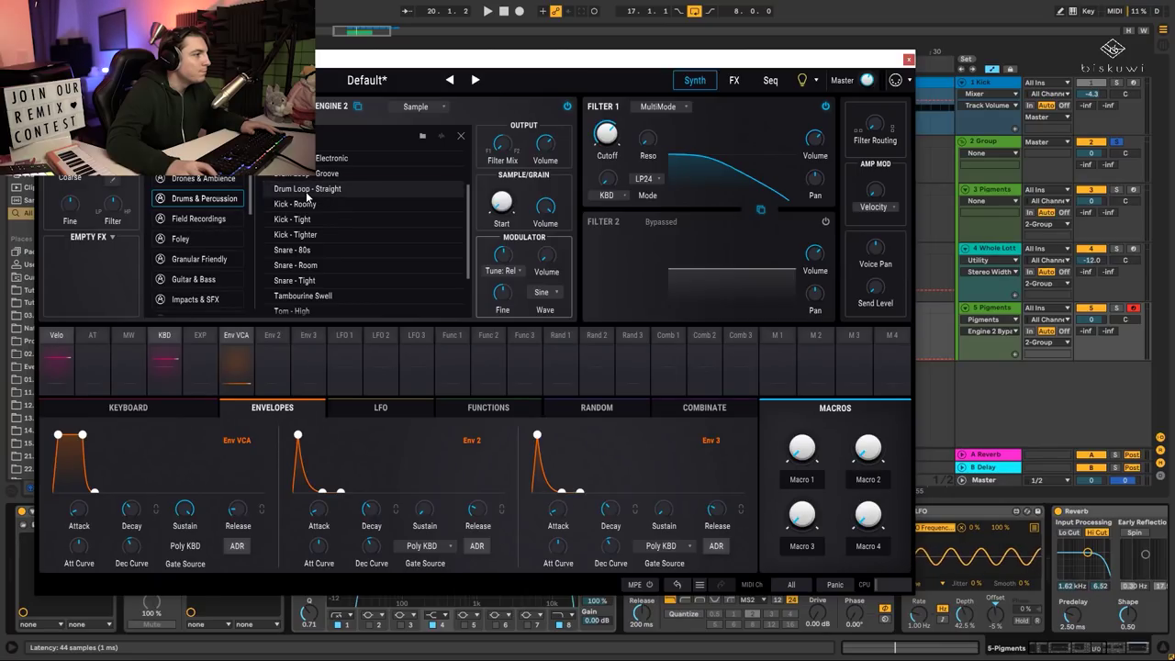
Audition the drum loop sample, close the sample browser and enable Granular on Engine 2.
key("space")
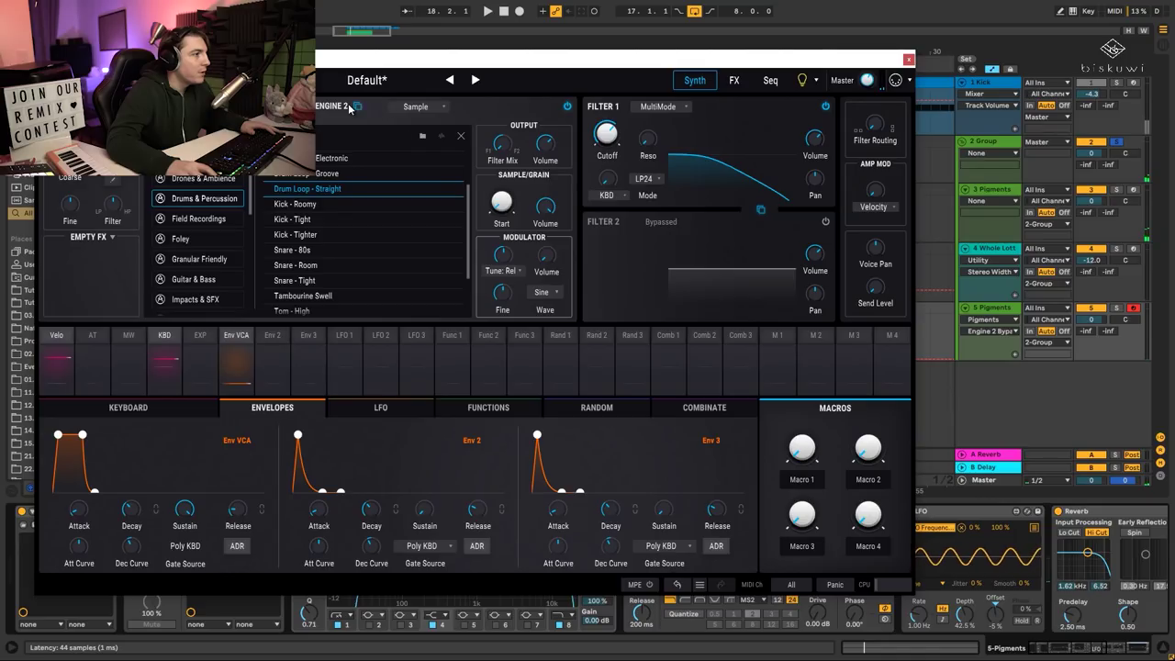
left_click(350, 108)
left_click(526, 114)
left_click(460, 138)
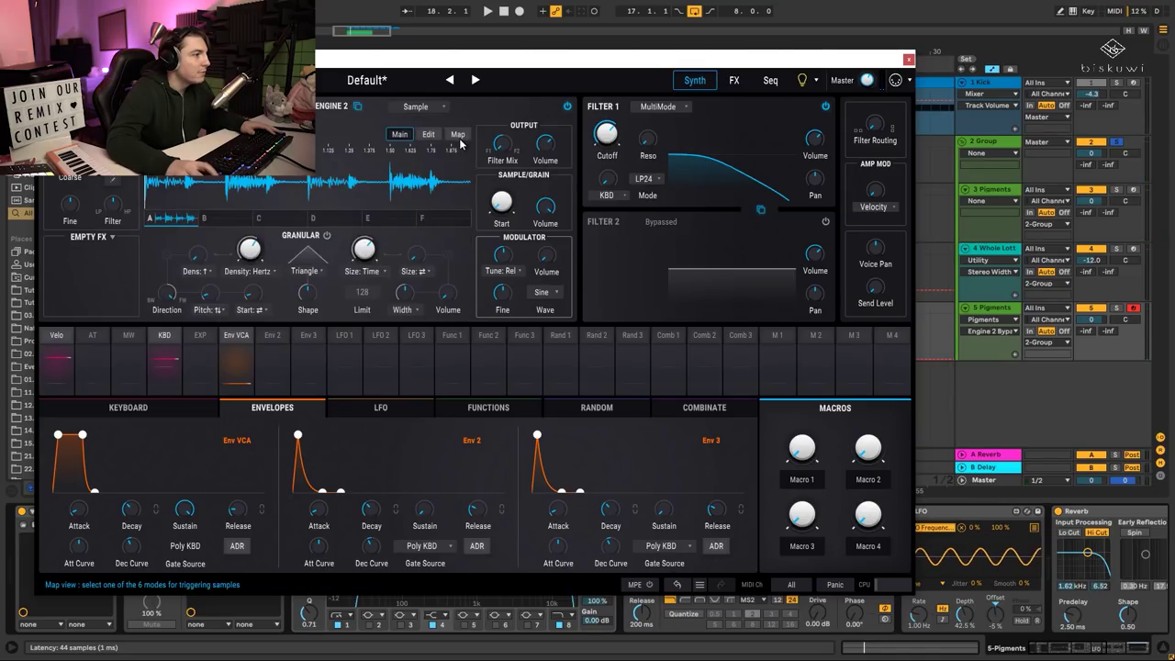
left_click(327, 236)
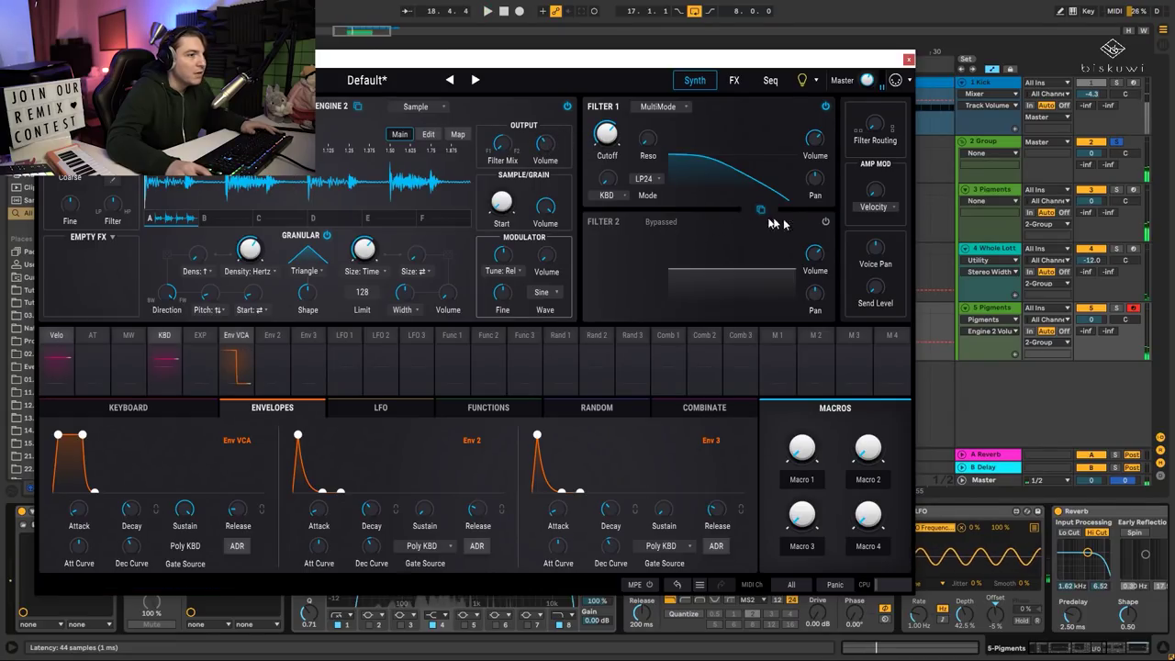
Enable Filter 2 as a MultiMode filter in HP12 mode with its cutoff at 448 Hz.
left_click(826, 221)
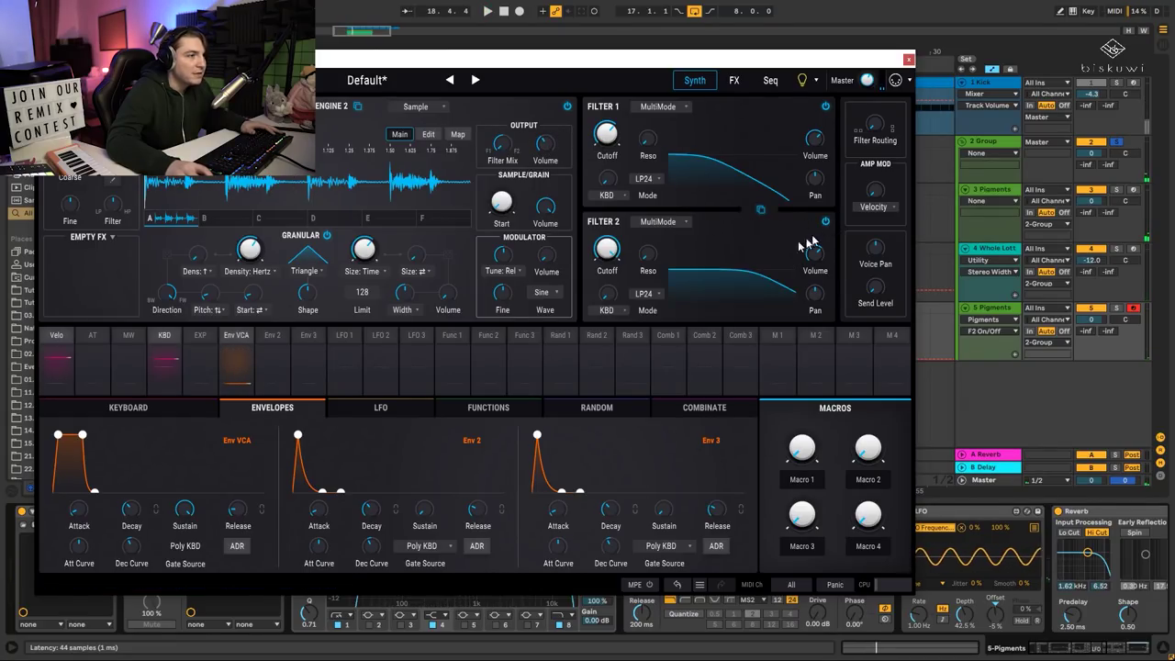
left_click(667, 222)
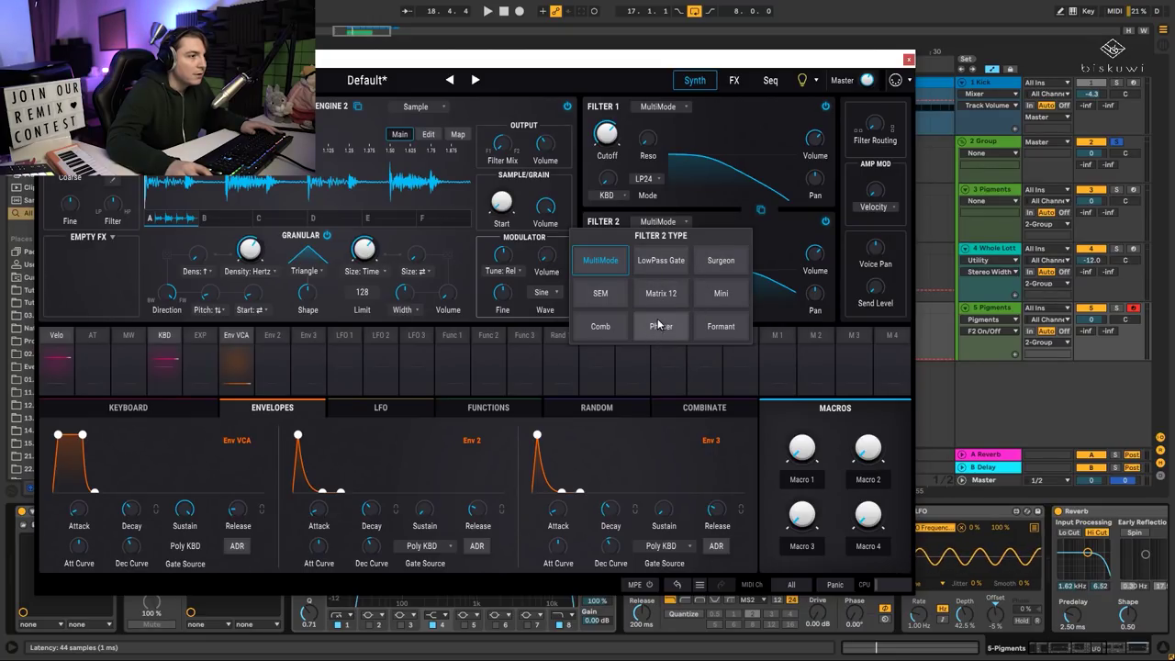
left_click(613, 263)
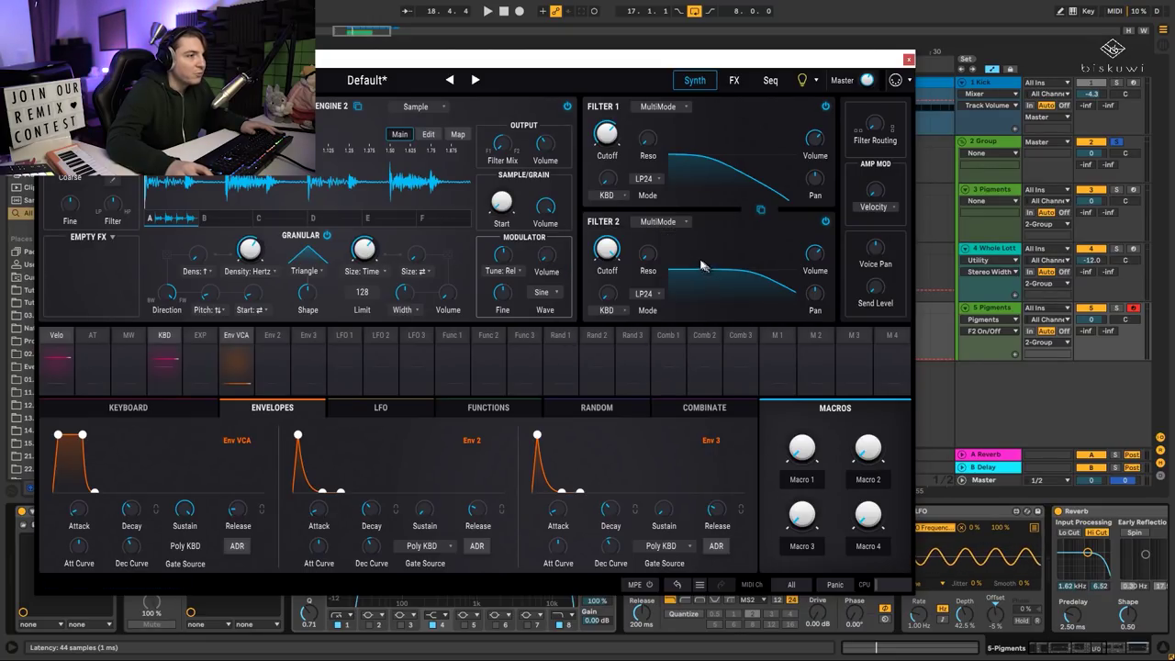
left_click(648, 293)
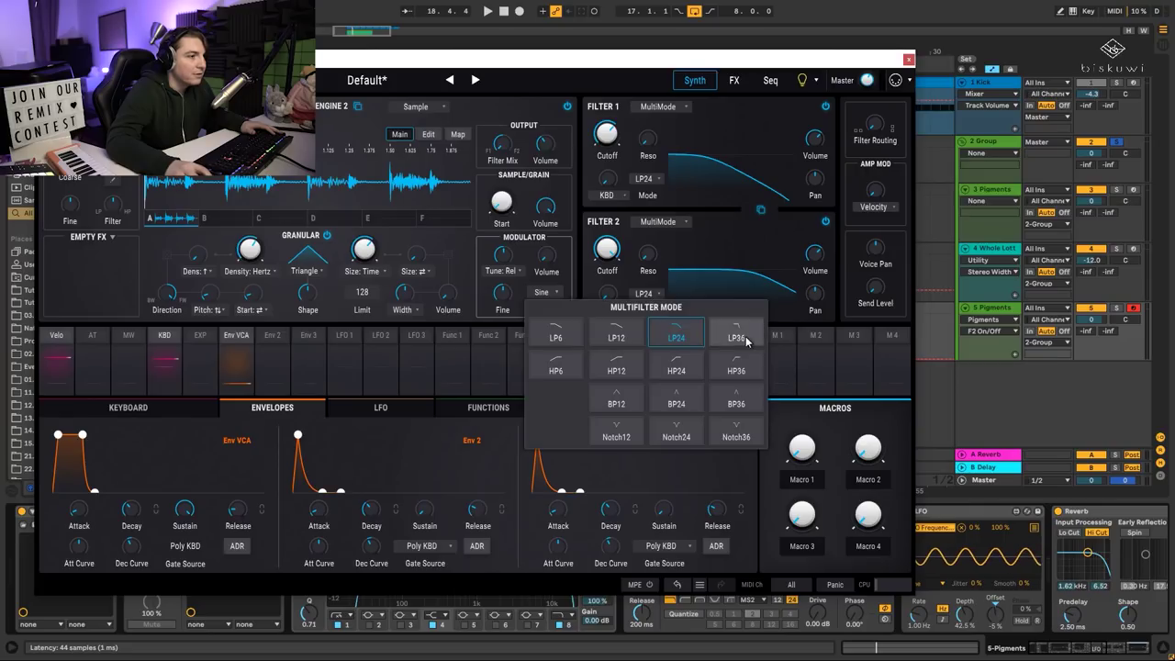
left_click(634, 370)
left_click(608, 248)
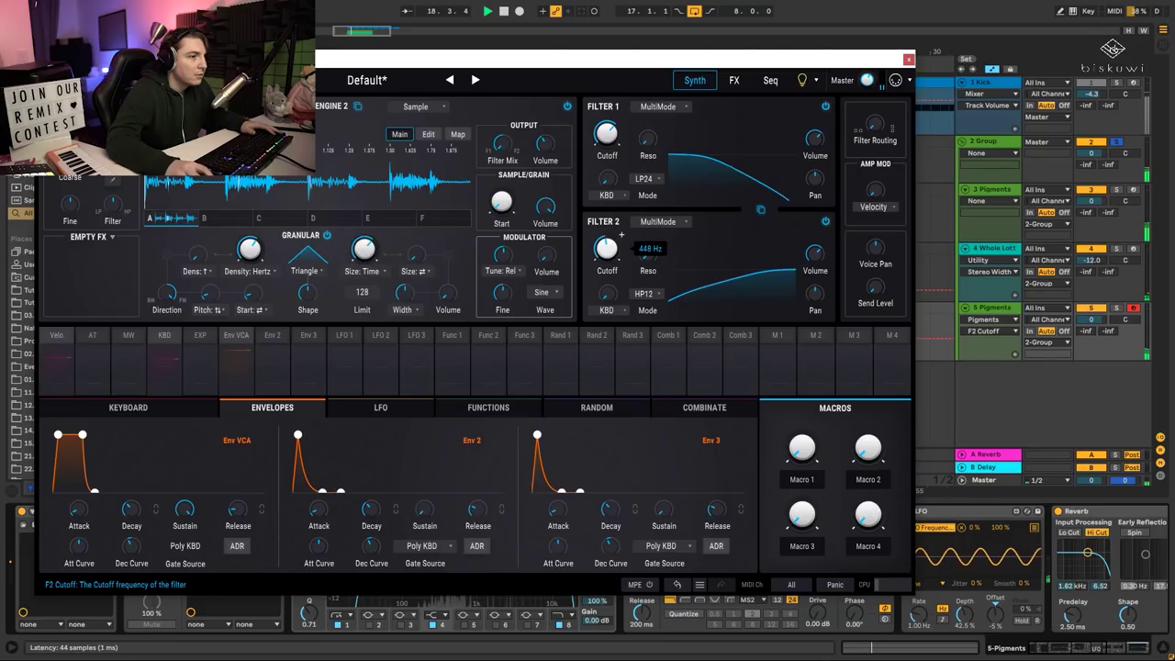
Adjust Engine 1's output volume during playback, trying -22.3 dB, and return to Engine 2.
left_click(386, 236)
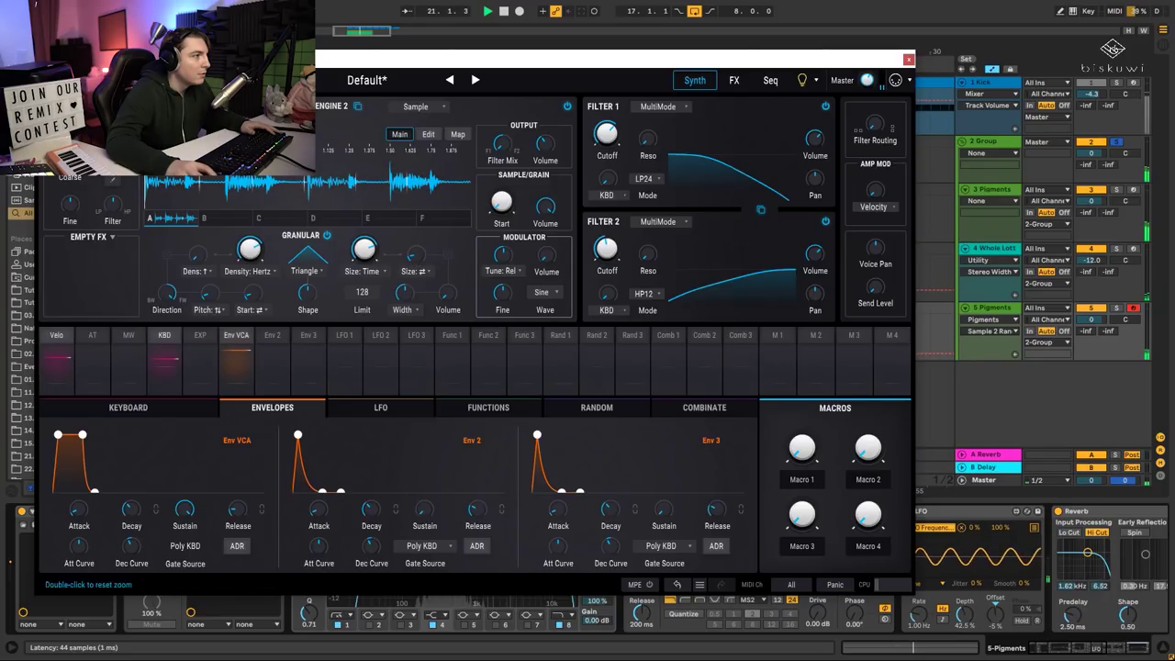
key("space")
left_click(174, 105)
key("space")
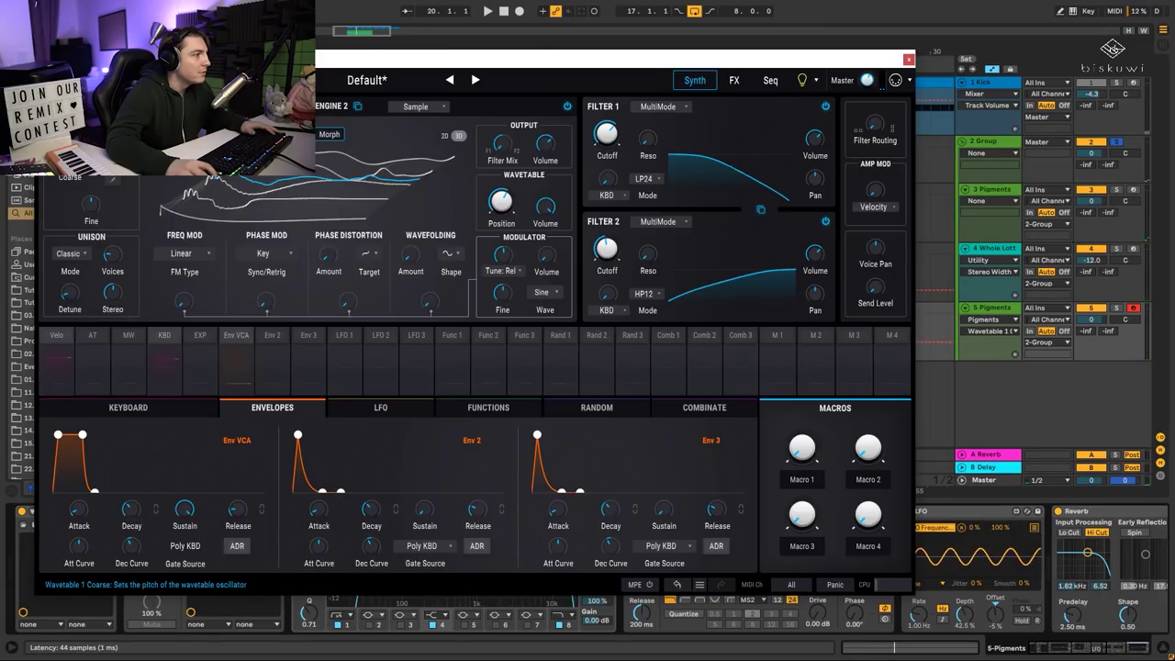
key("space")
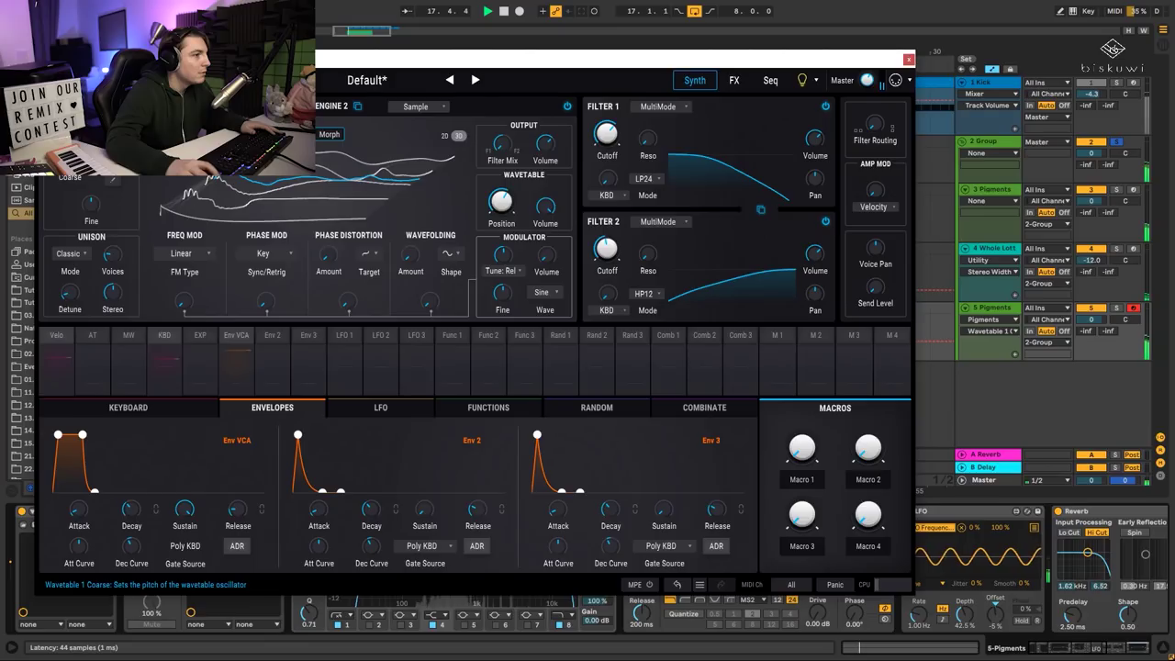
left_click(547, 141)
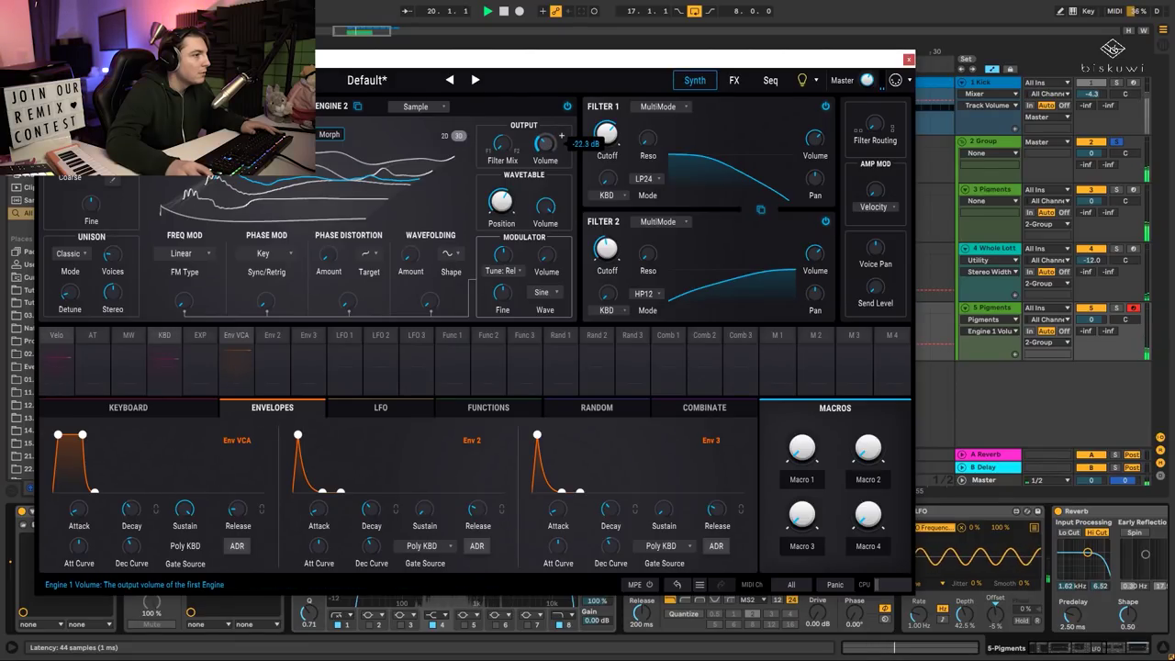
left_click_drag(545, 144, 546, 147)
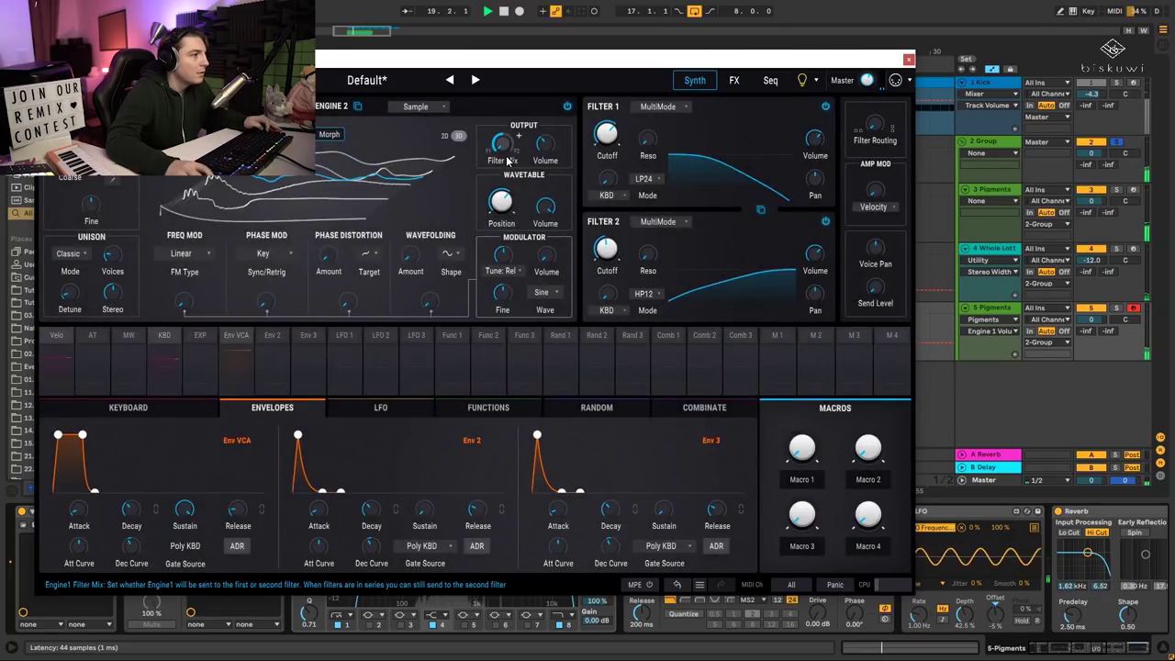
left_click(329, 107)
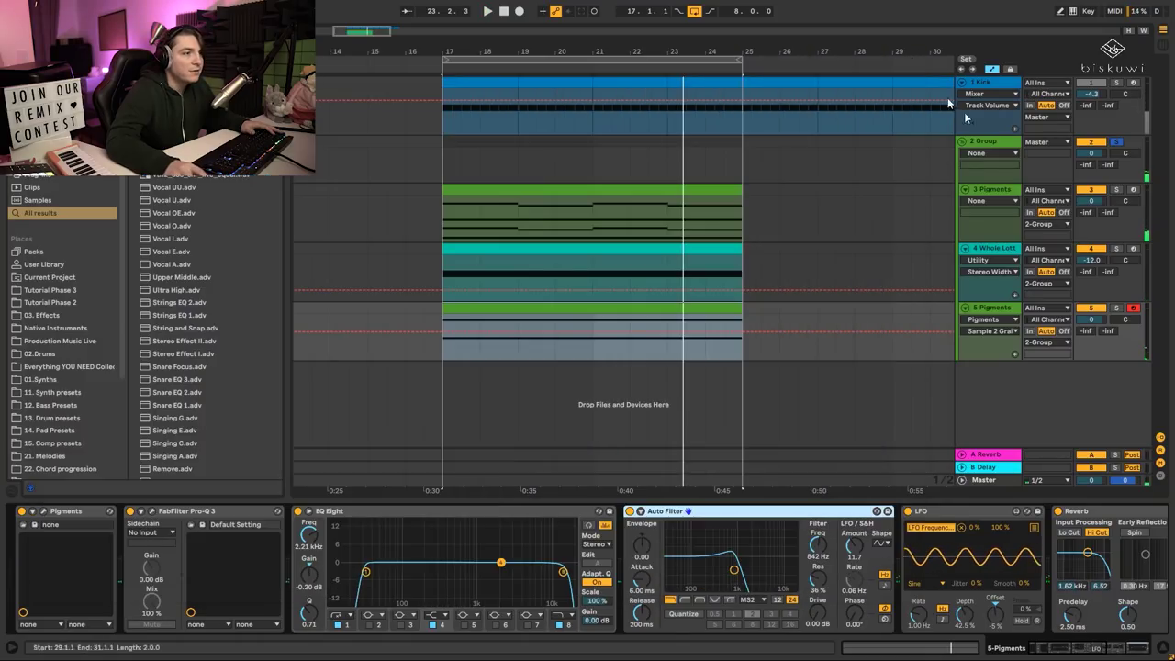
Close Pigments, unsolo the group, solo track 5 and play it with Pigments reopened.
left_click(908, 58)
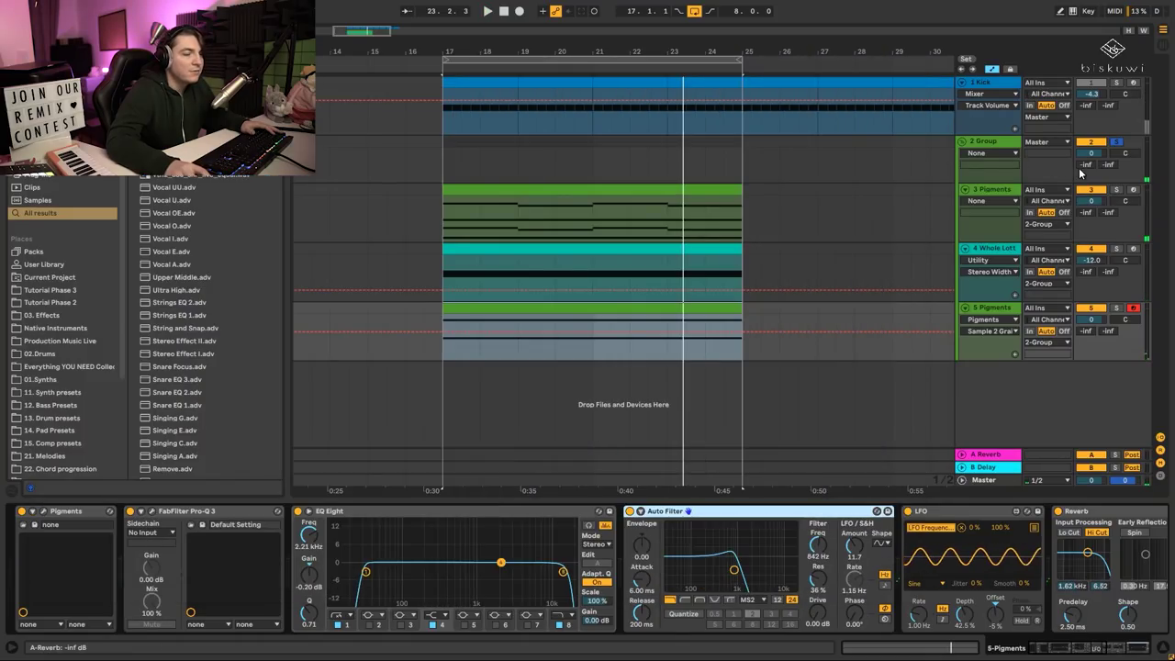
left_click(1116, 142)
left_click(1116, 307)
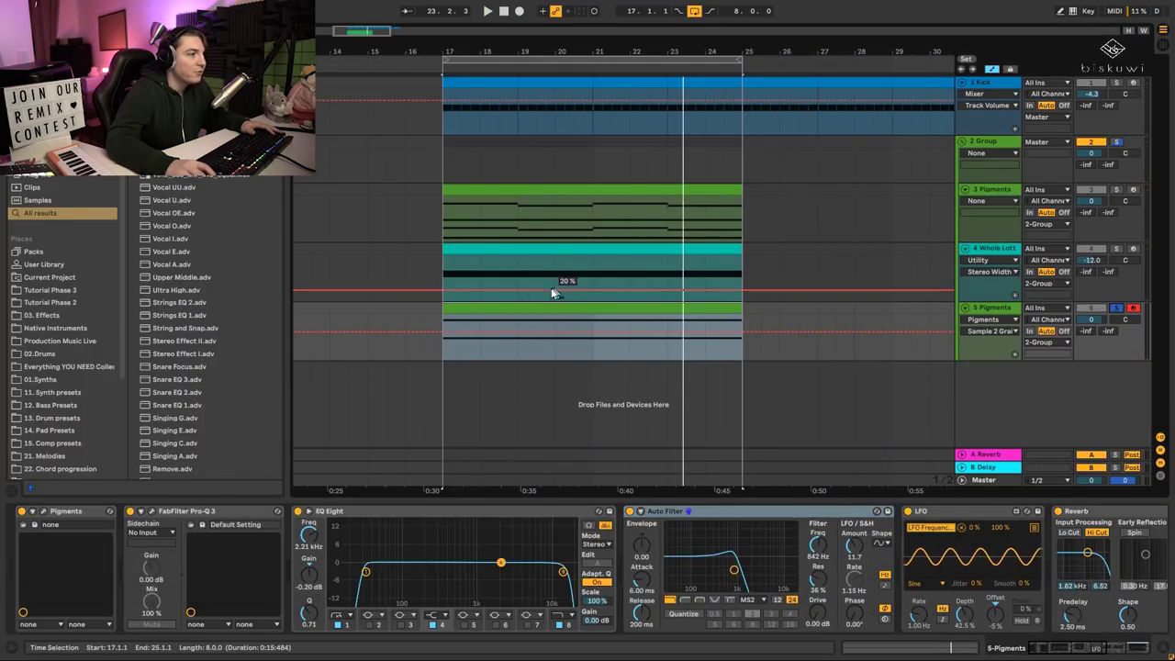
key("space")
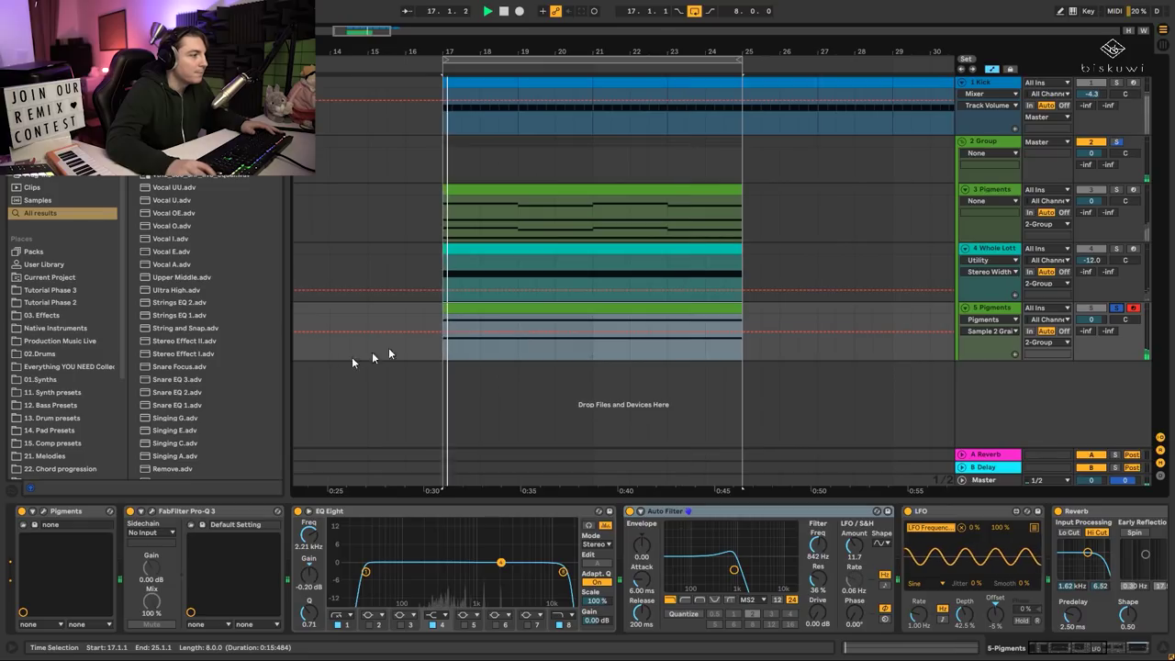
left_click(44, 511)
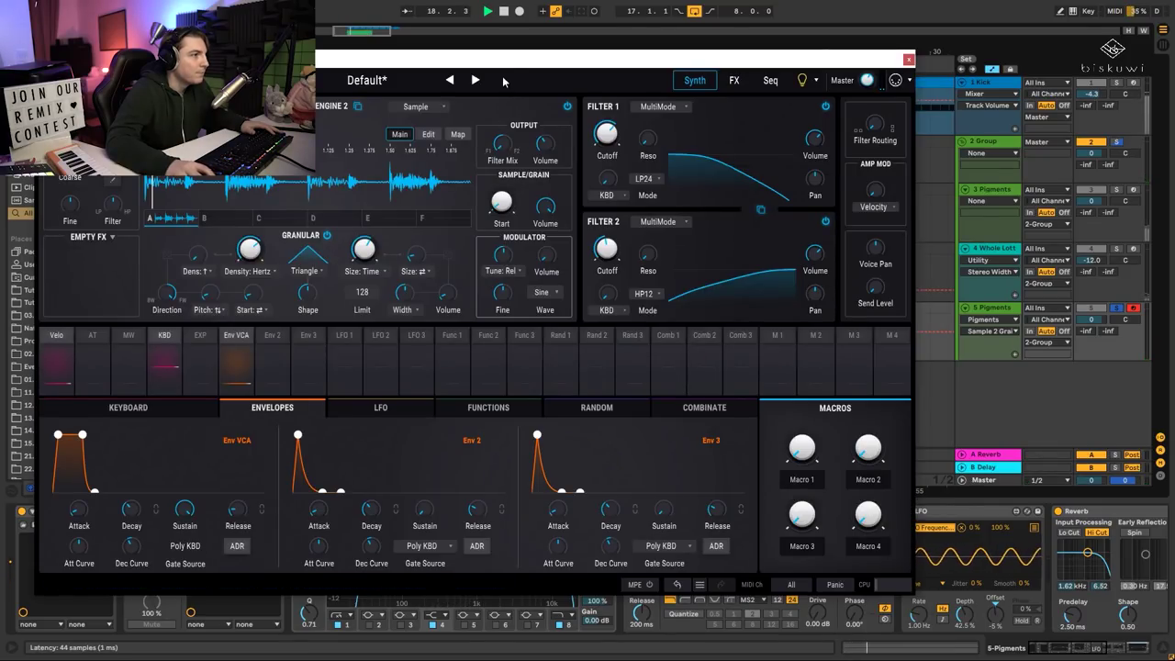
Raise the grain size randomization and set the grain Shape to 0.644 in Engine 2's Granular section during playback.
left_click_drag(503, 82, 509, 214)
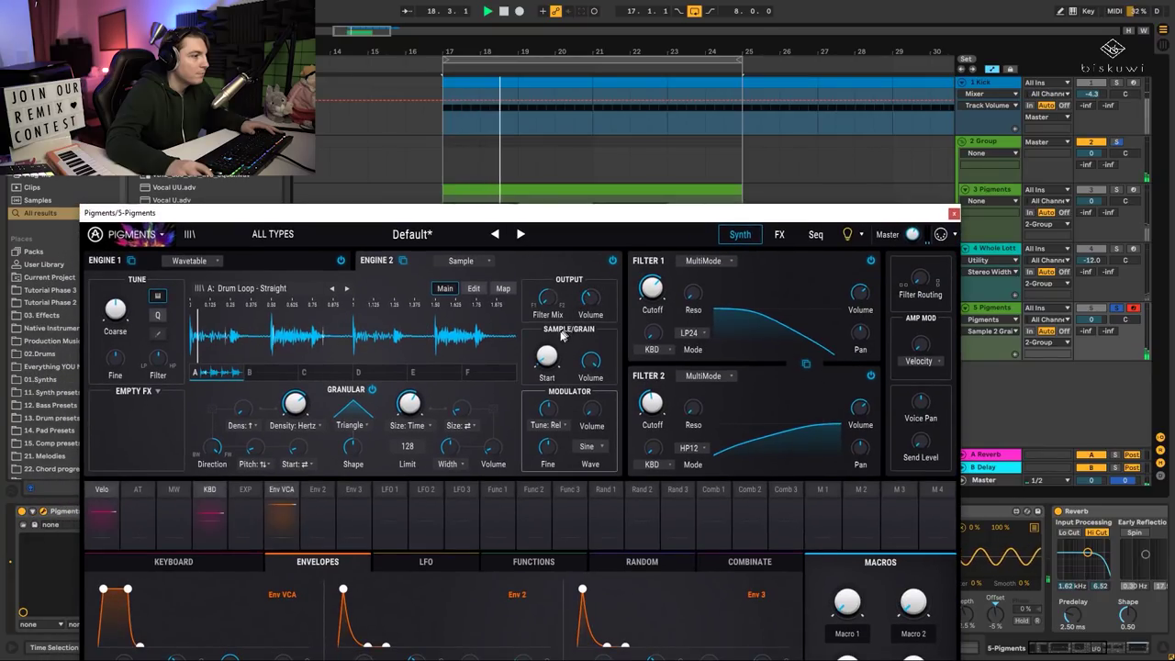
left_click_drag(463, 415, 464, 390)
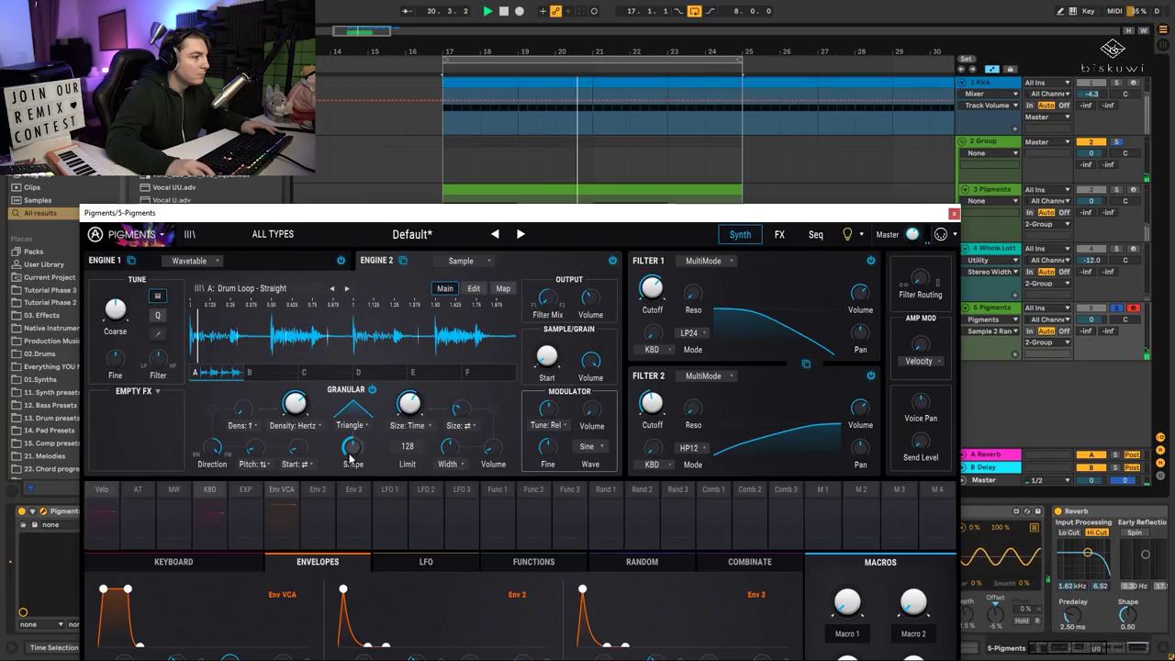
left_click_drag(350, 459, 353, 487)
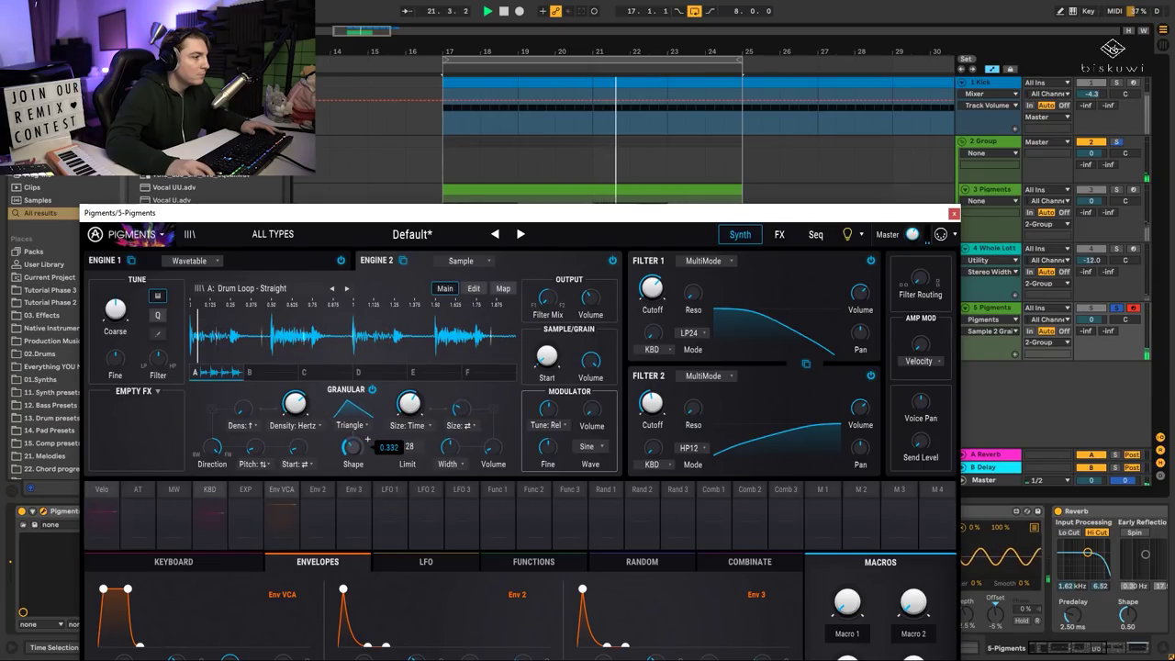
scroll(367, 439, "up", 1)
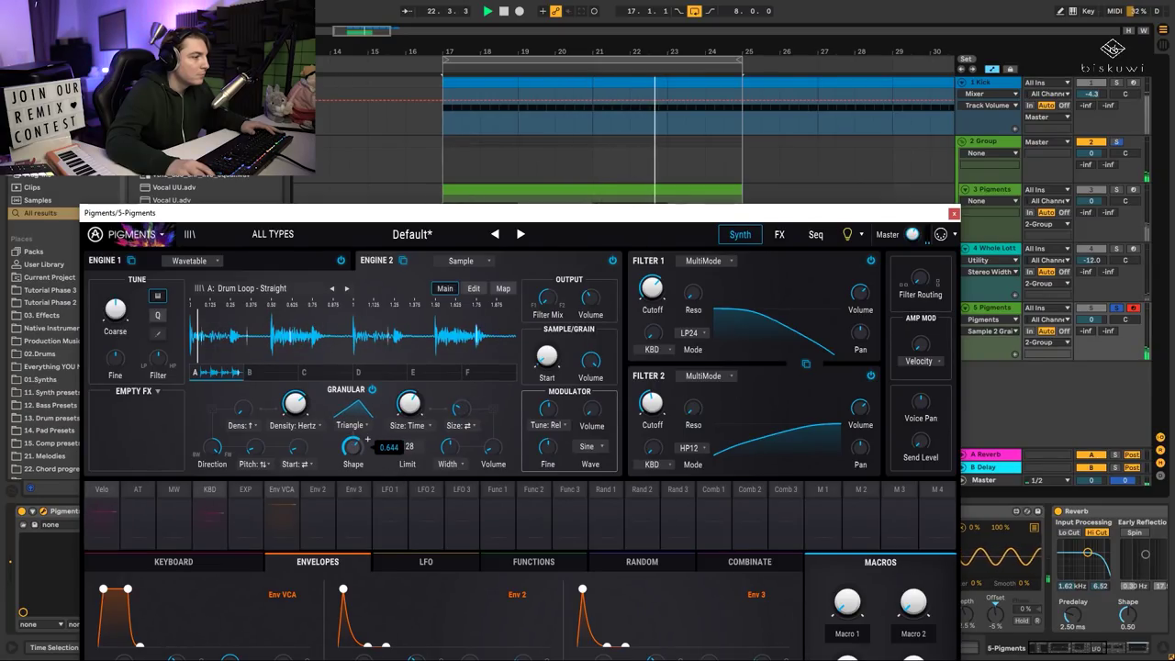
Switch Filter 2 to HP24 mode and set Engine 2's modulator fine tuning to 0.192 semitone.
left_click(688, 447)
left_click(722, 525)
mouse_move(667, 389)
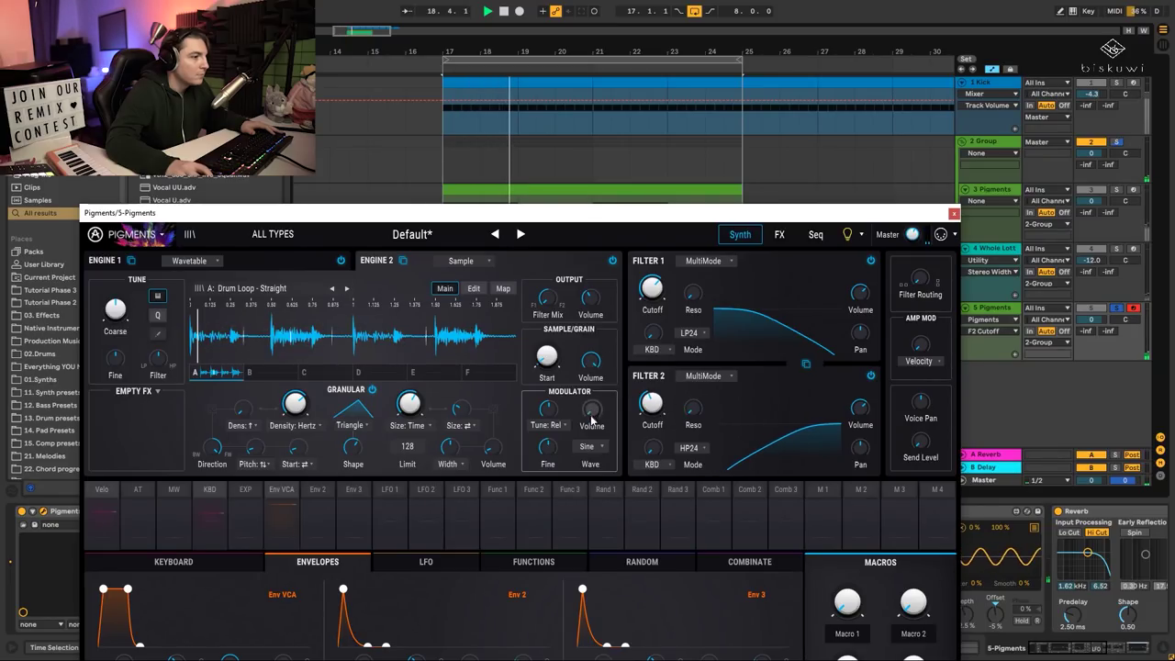
mouse_move(595, 415)
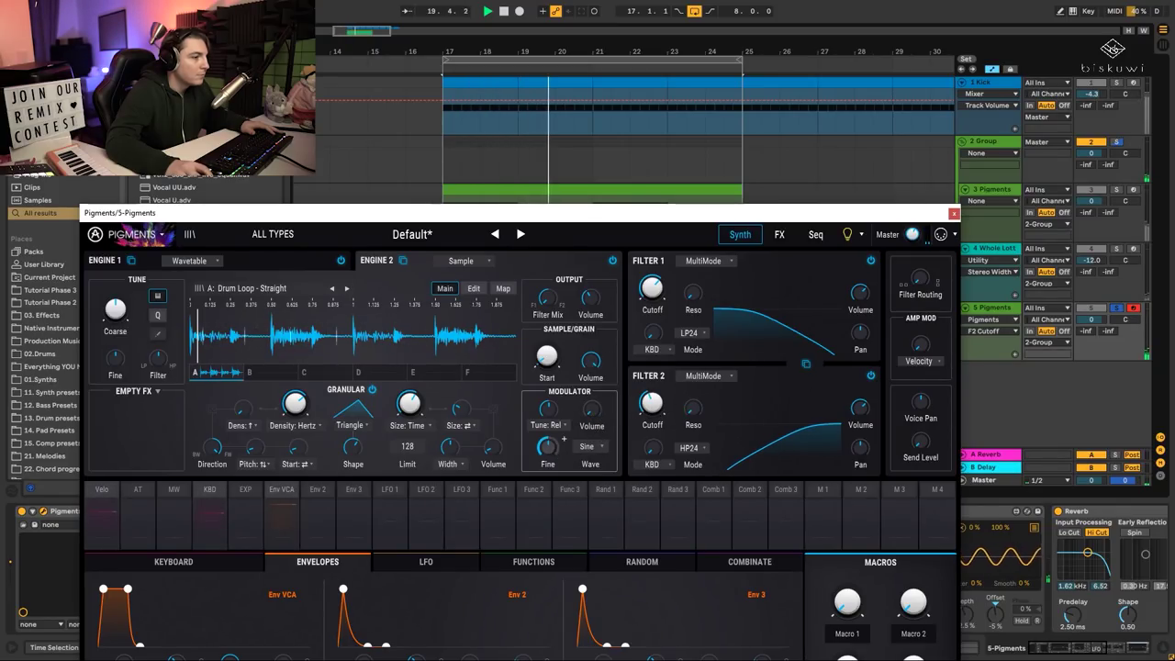
mouse_move(563, 442)
scroll(563, 440, "up", 2)
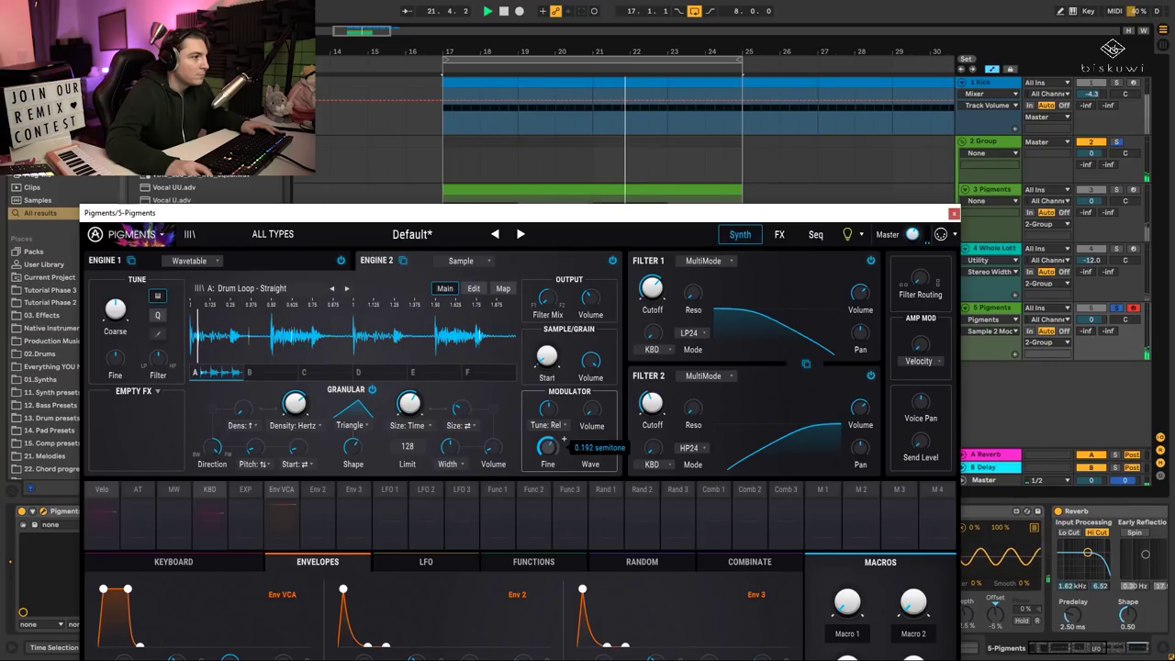
With Engine 2 bypassed, step Engine 1's wavetable forward from 11-Electric, auditioning each one during playback.
left_click(283, 262)
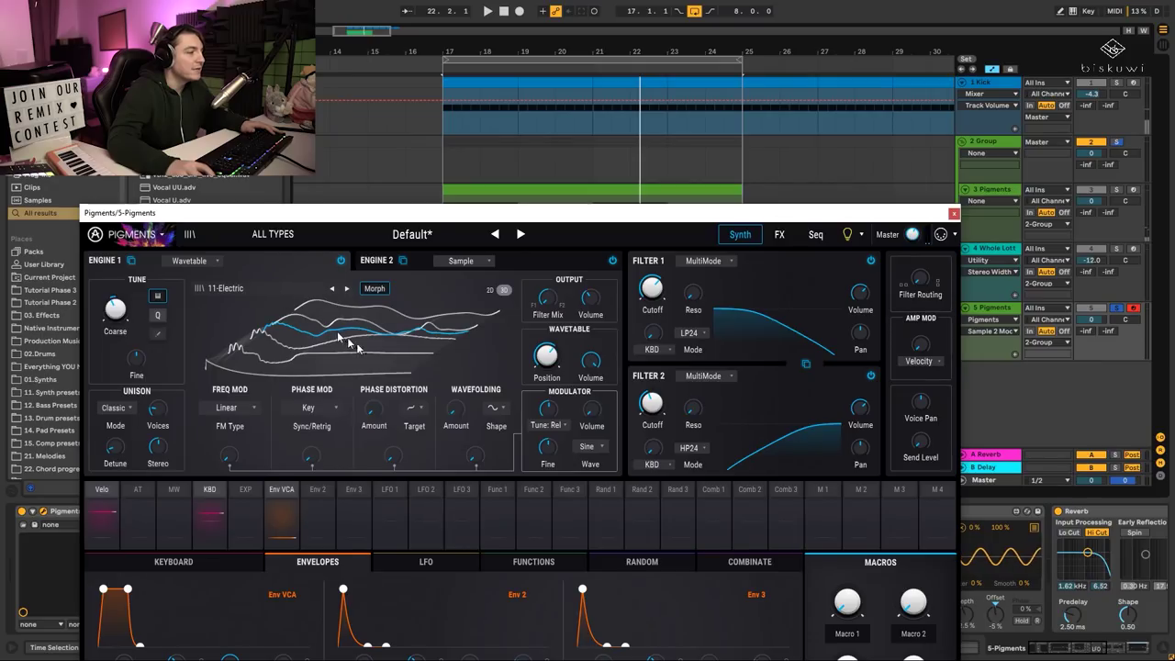
left_click_drag(341, 213, 367, 82)
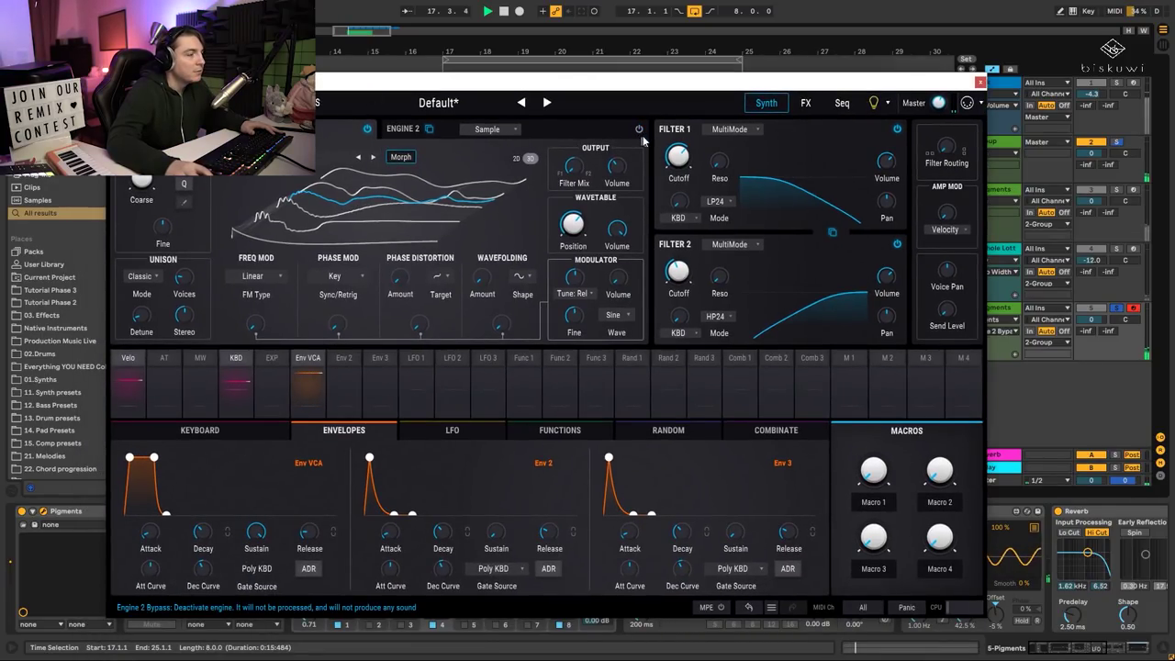
left_click(374, 158)
left_click(374, 158)
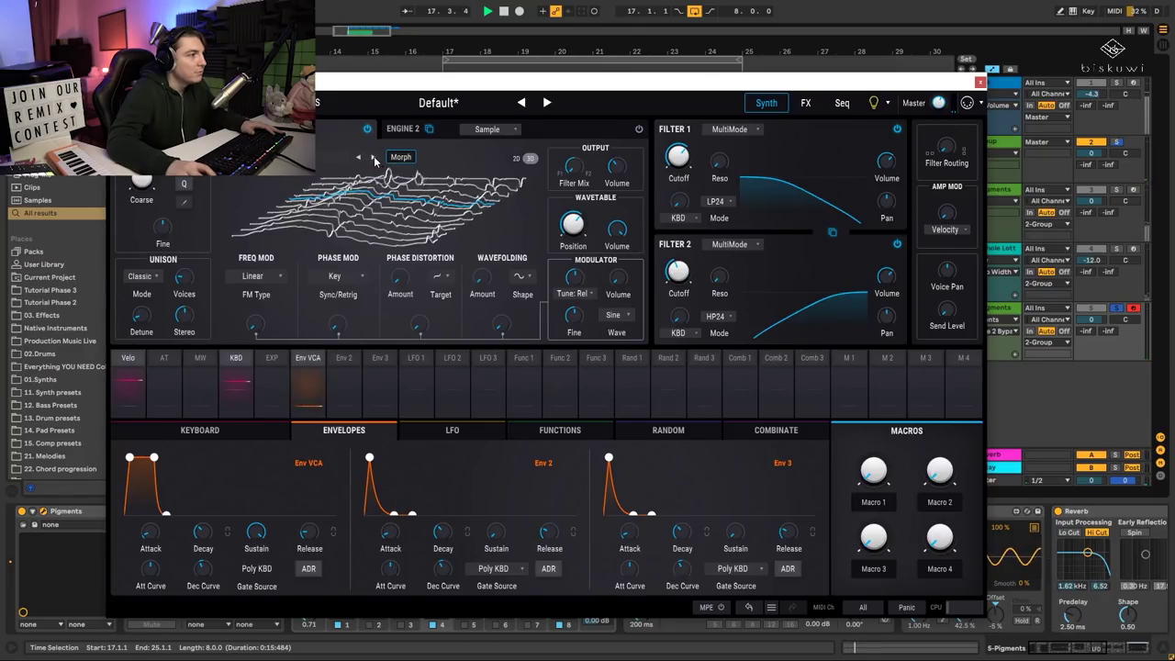
left_click(371, 159)
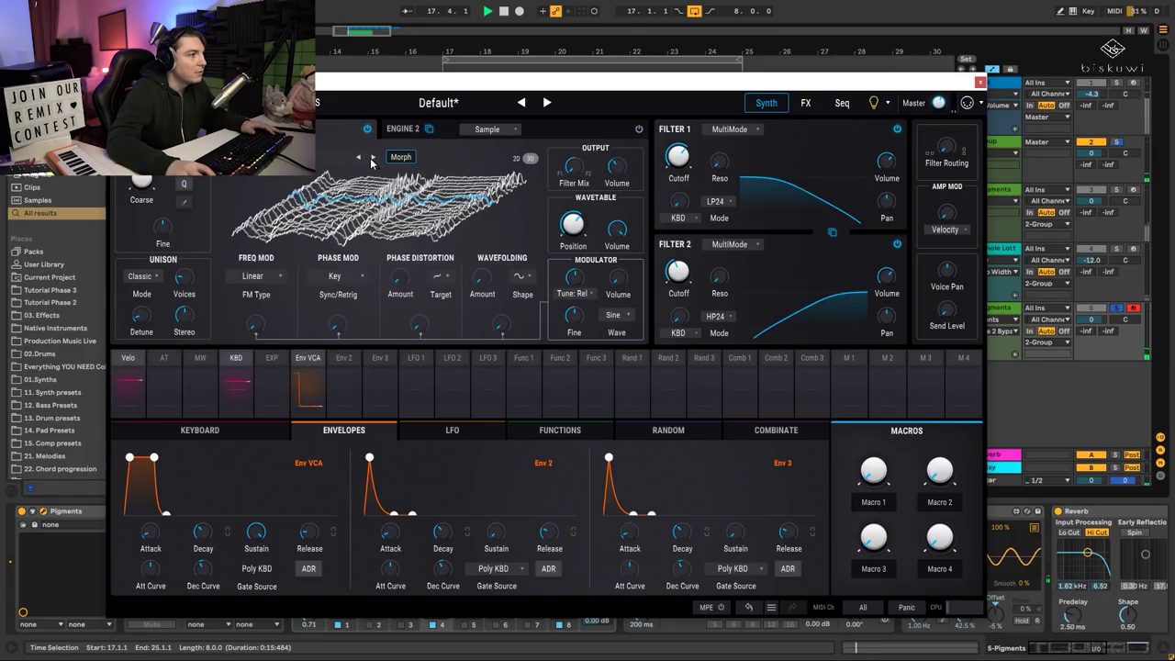
left_click(374, 158)
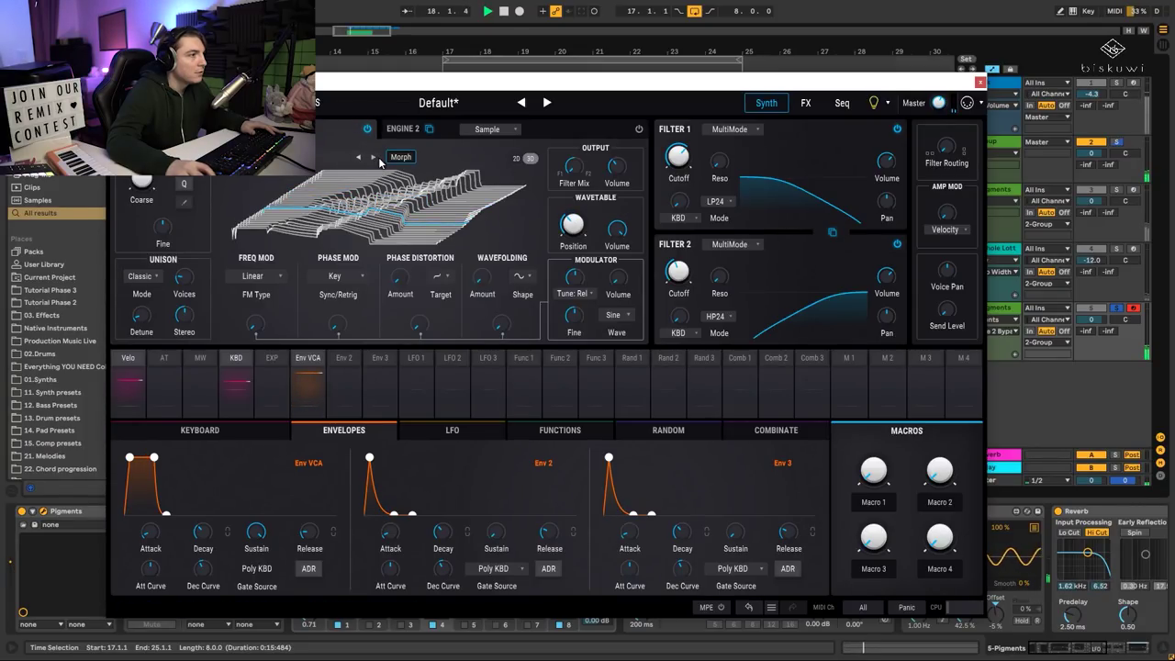
left_click(378, 159)
left_click(375, 159)
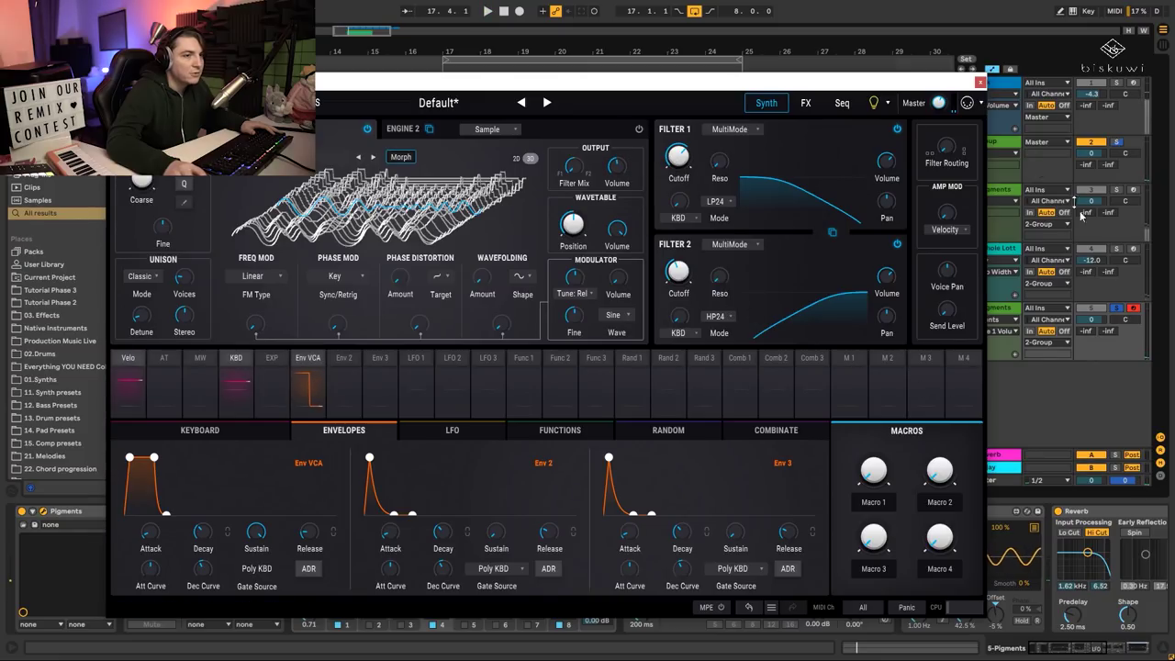
Unsolo track 5, solo the group and close the Pigments window.
left_click(1116, 308)
left_click(1117, 143)
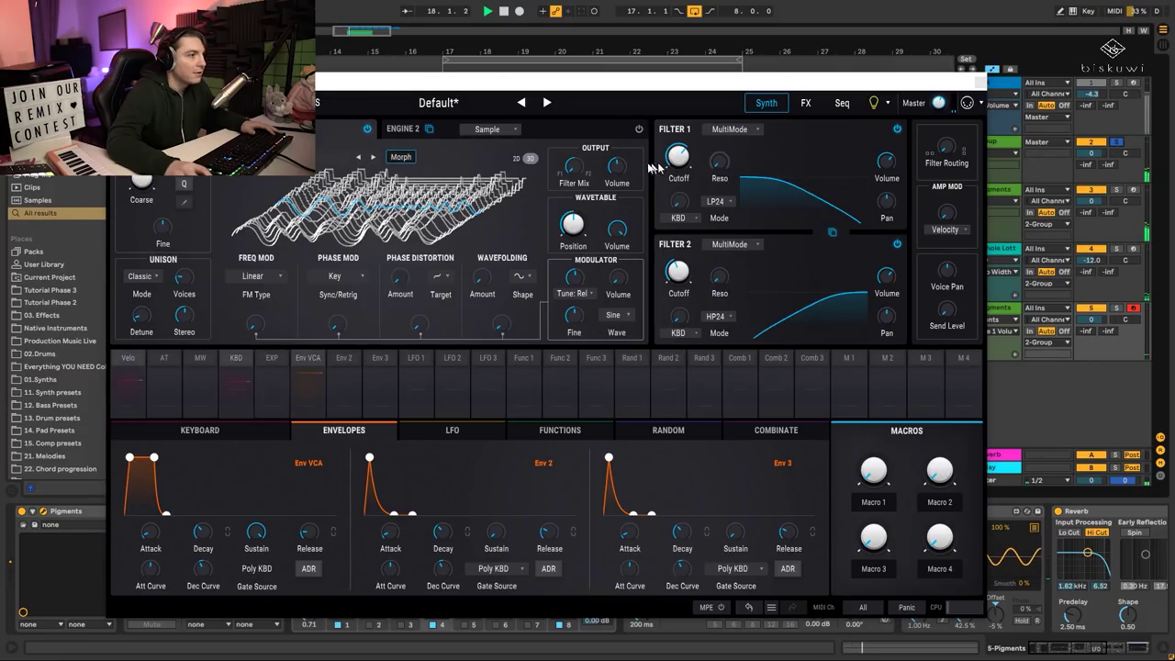
left_click(979, 84)
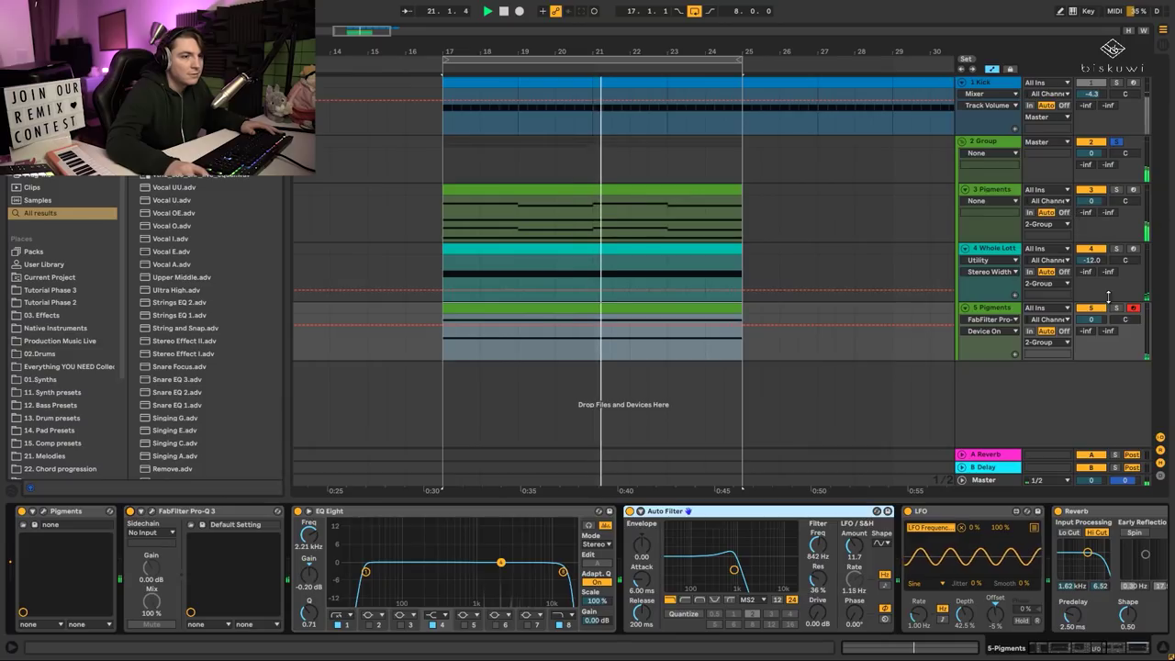
Reopen Pigments on track 5, reactivate Engine 2 and adjust its coarse pitch, trying 6 semitones.
left_click(1002, 308)
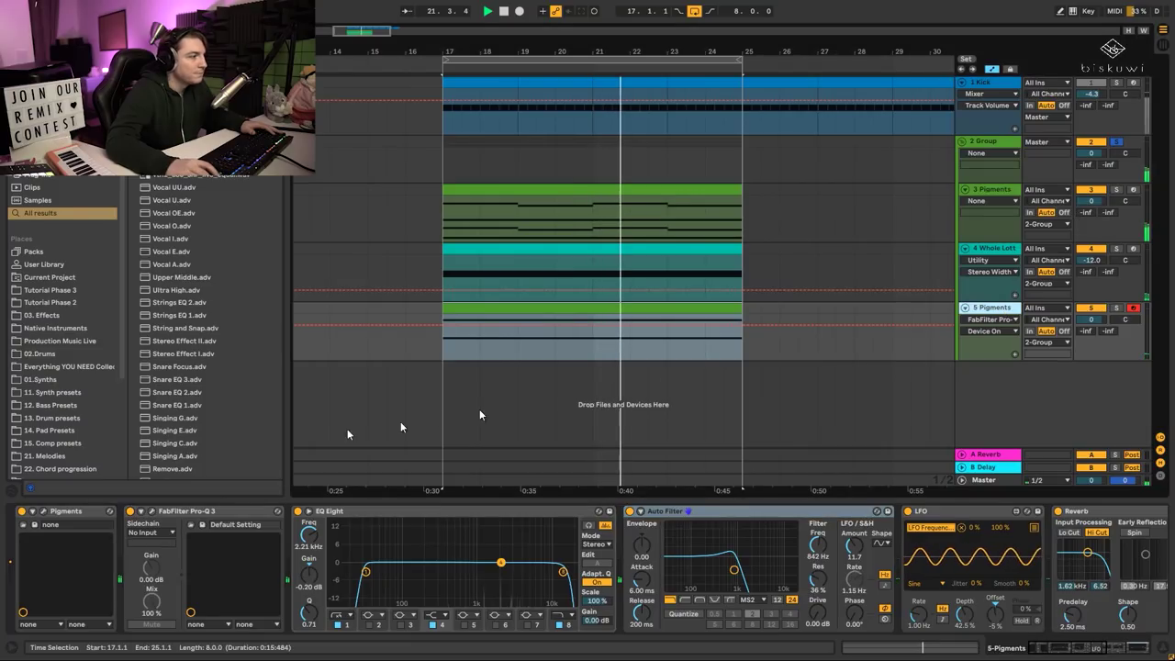
left_click(43, 512)
left_click_drag(653, 83, 645, 36)
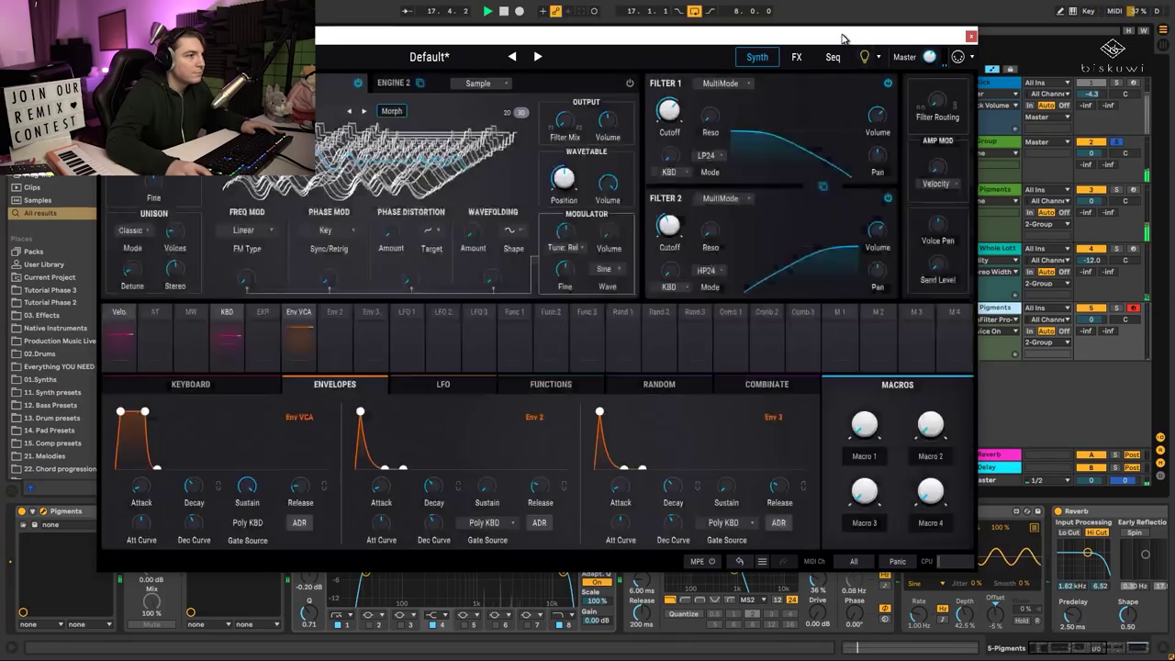
left_click_drag(842, 37, 856, 99)
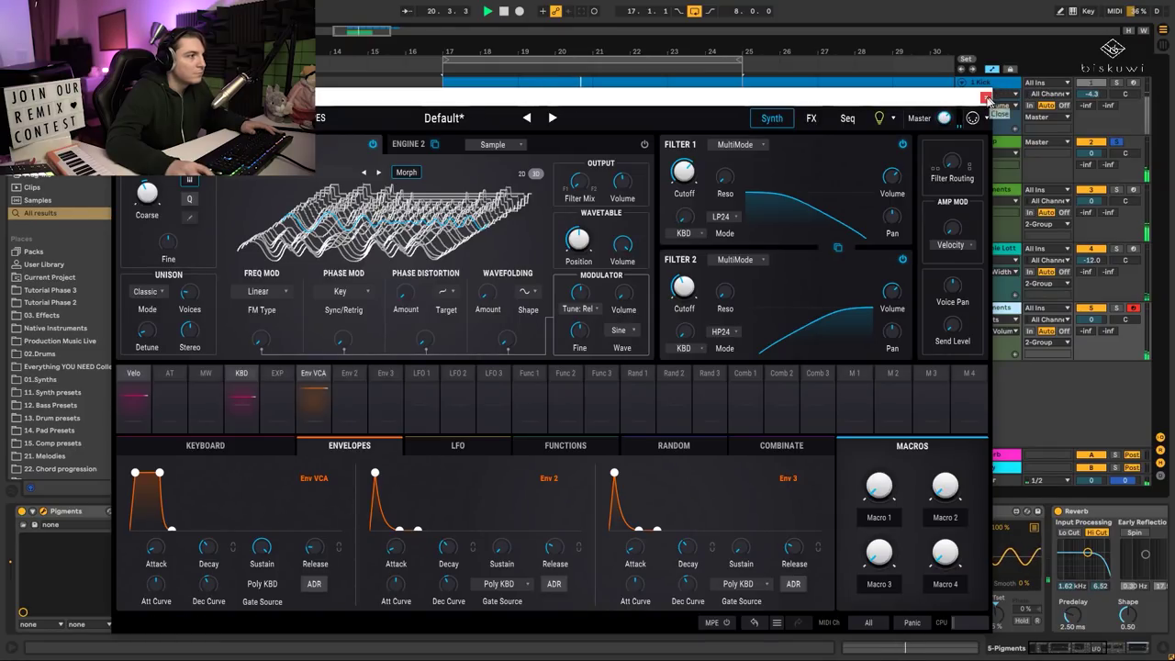
left_click(397, 147)
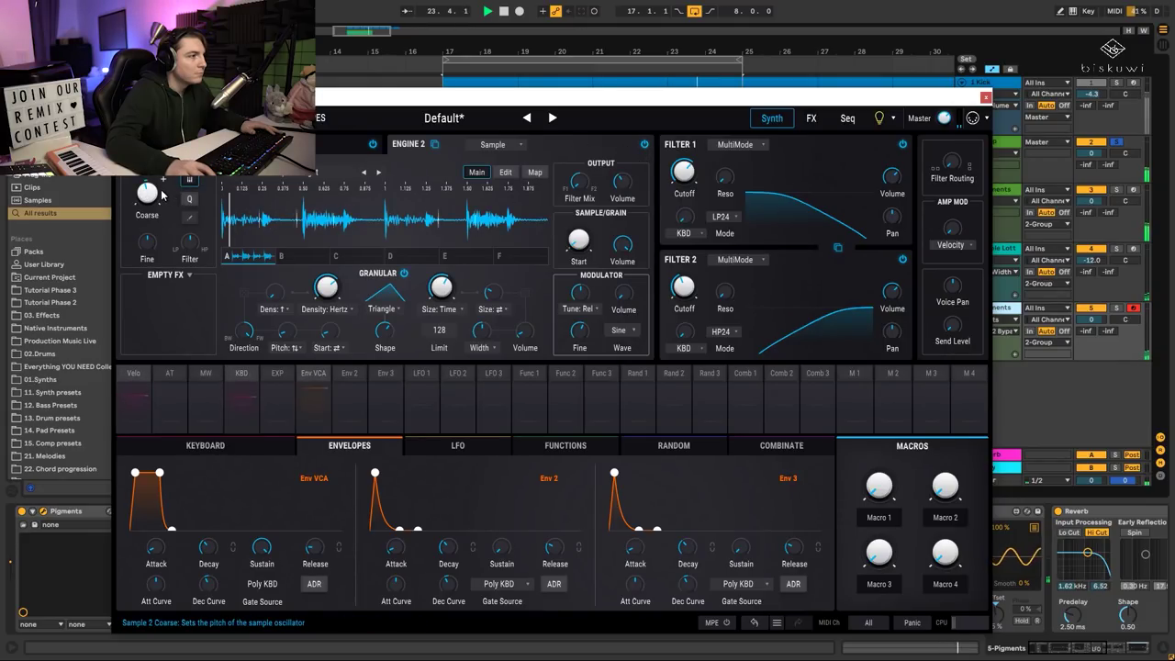
mouse_move(157, 200)
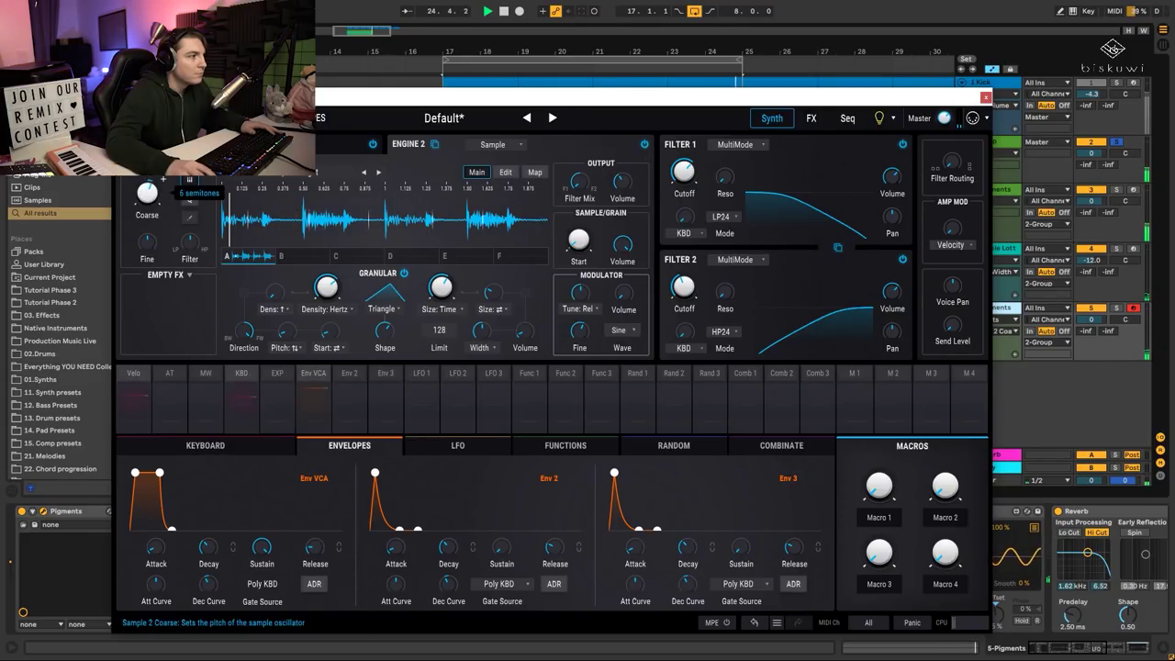
left_click_drag(146, 193, 147, 183)
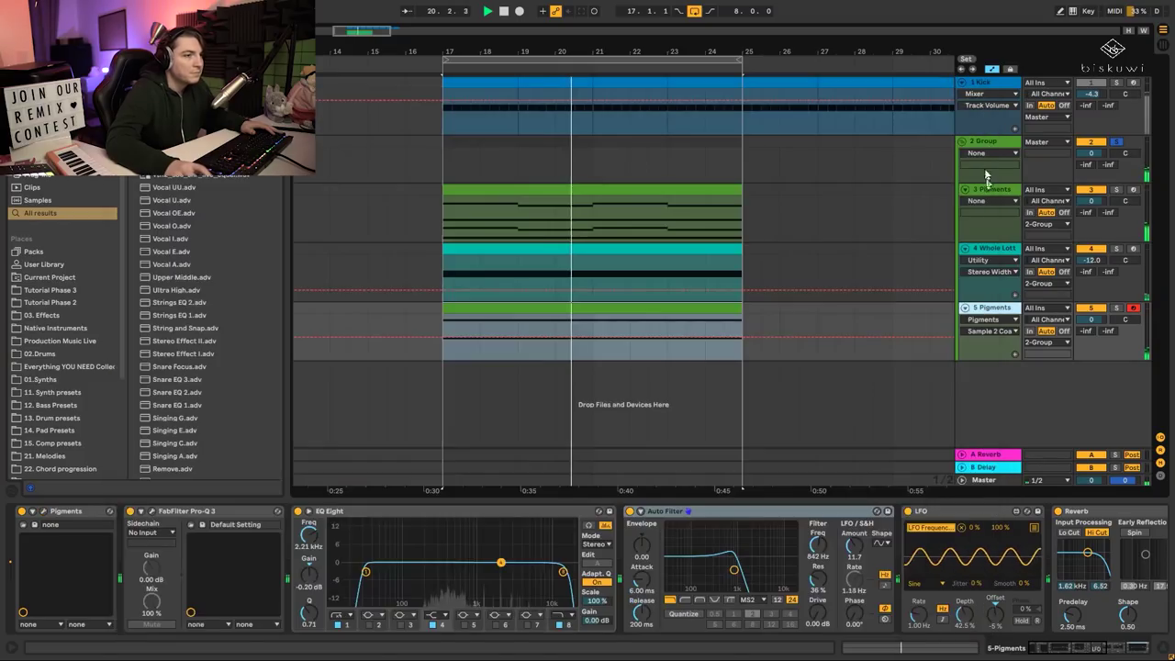
left_click(986, 98)
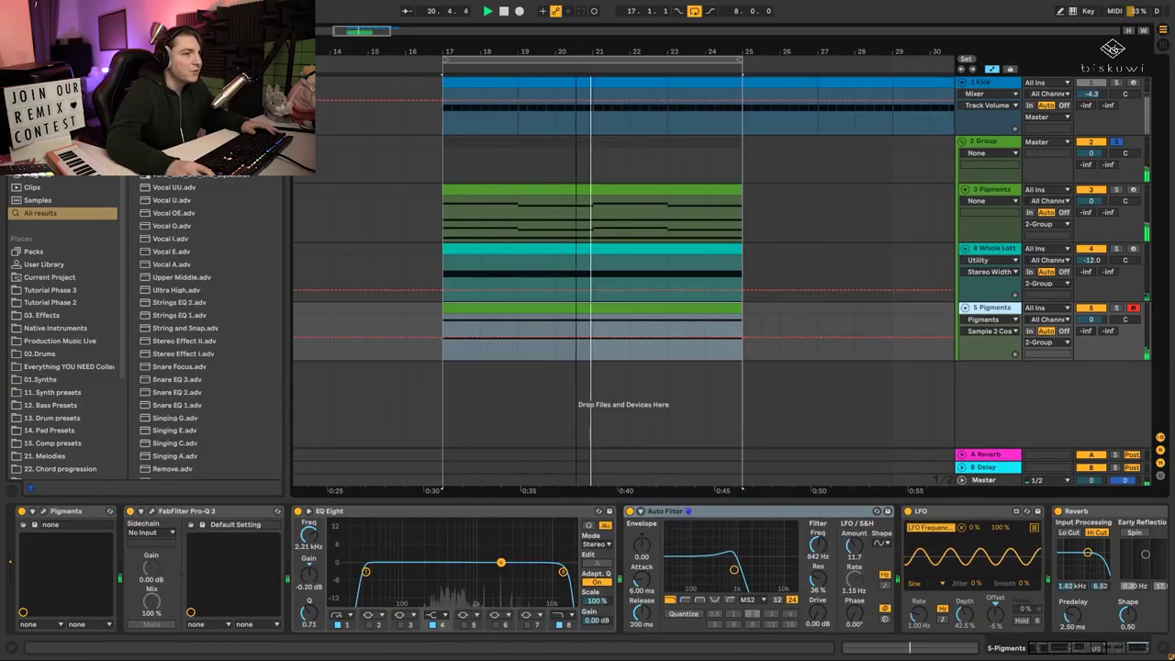
Stop playback, unsolo the group and play the loop from bar 17 together with the kick.
key("minus")
key("minus")
key("minus")
key("space")
left_click(1116, 141)
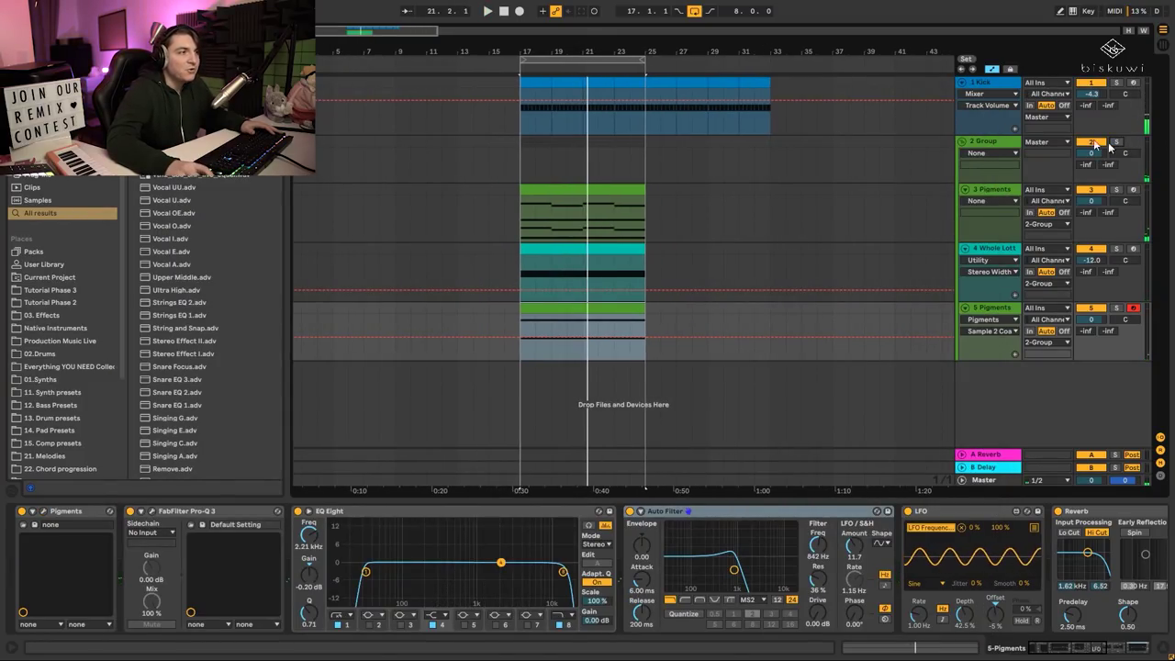
left_click_drag(549, 46, 550, 54)
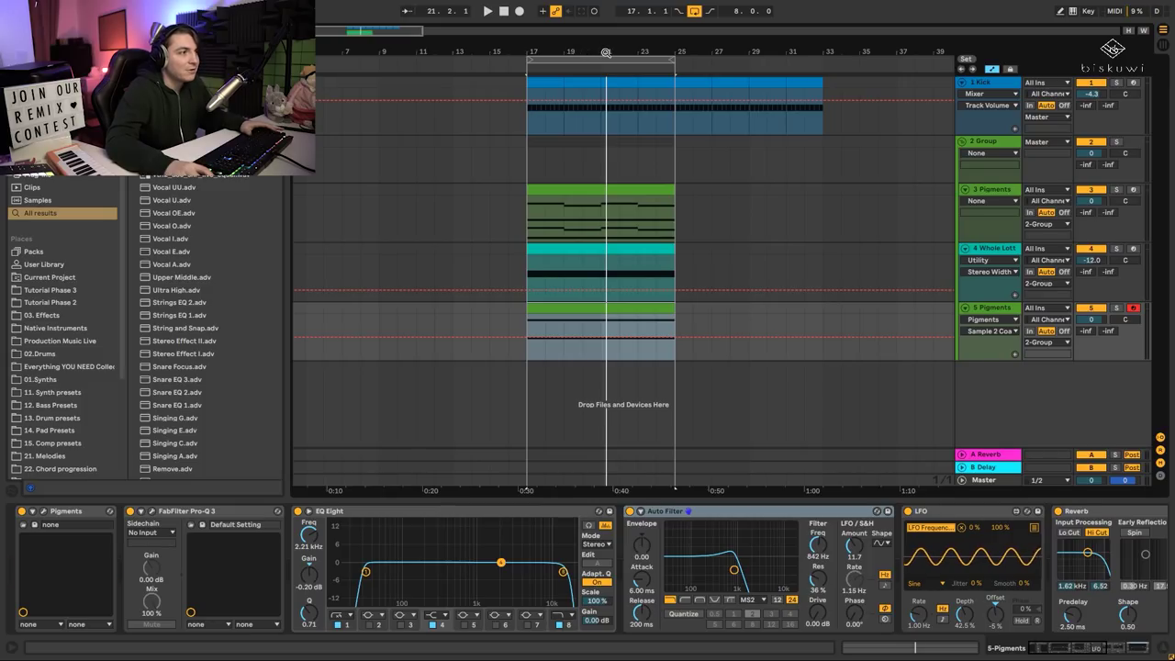
key("space")
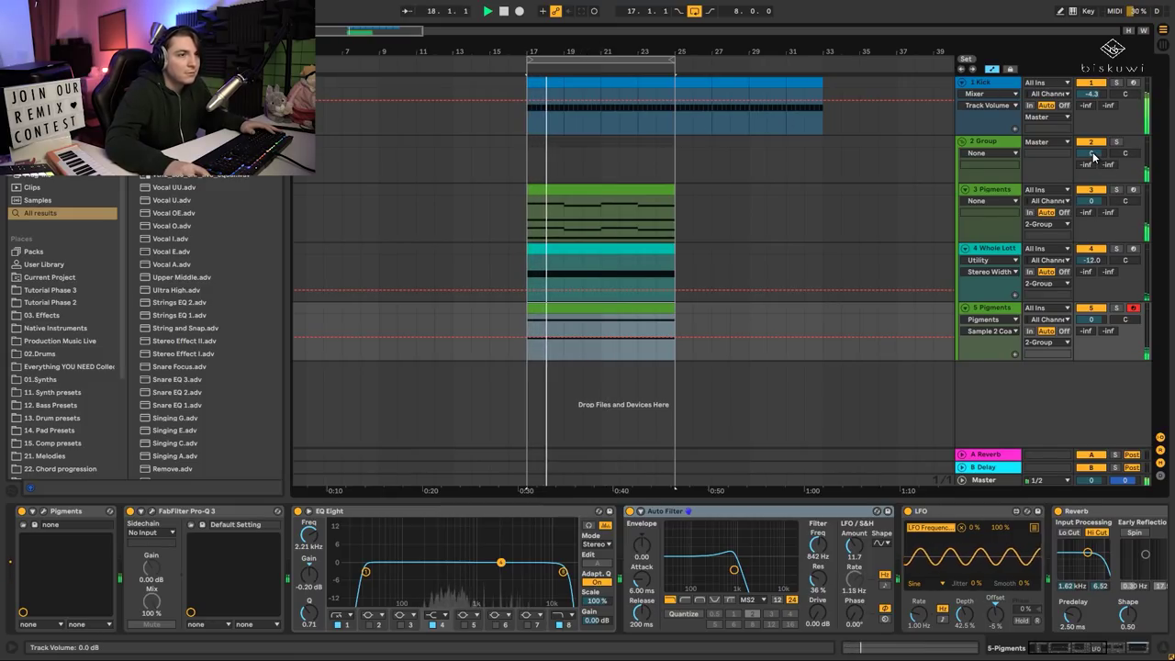
Lower the high-cut band of EQ Eight on the track 5 Pigments to 7.91 kHz.
left_click(963, 143)
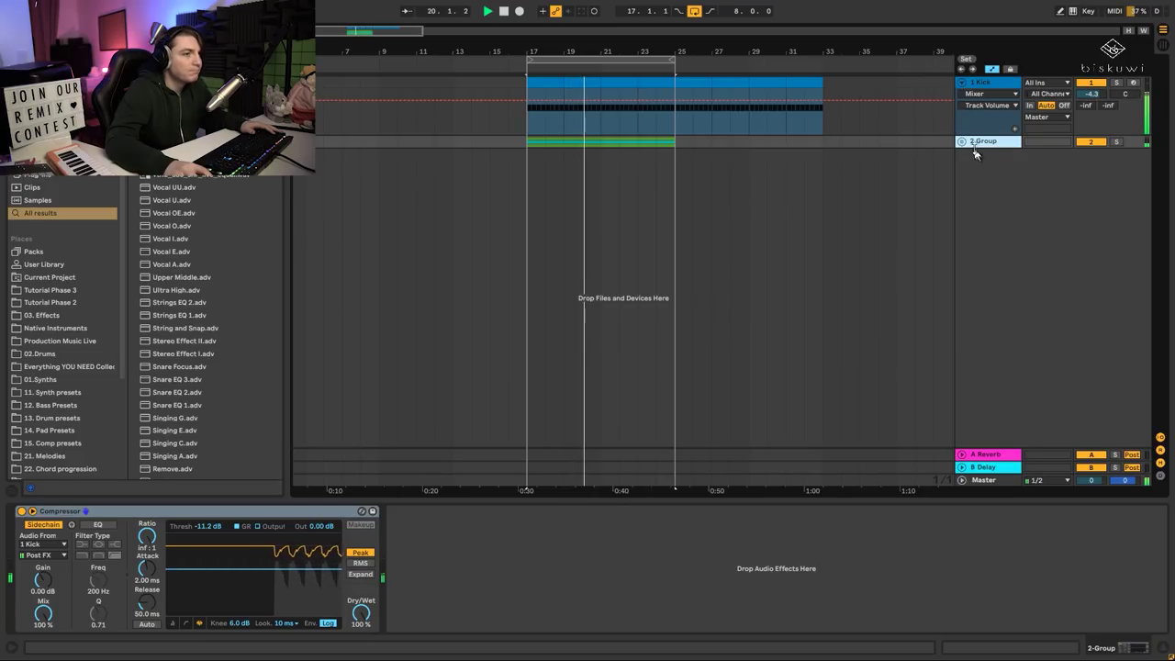
left_click(961, 142)
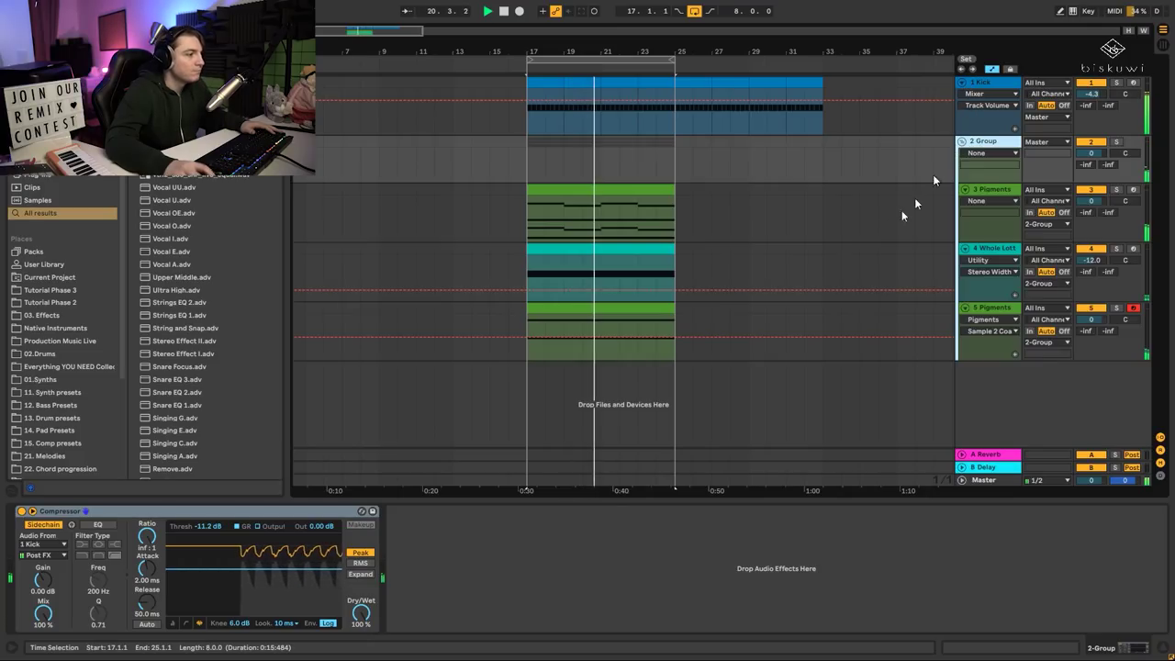
left_click(984, 310)
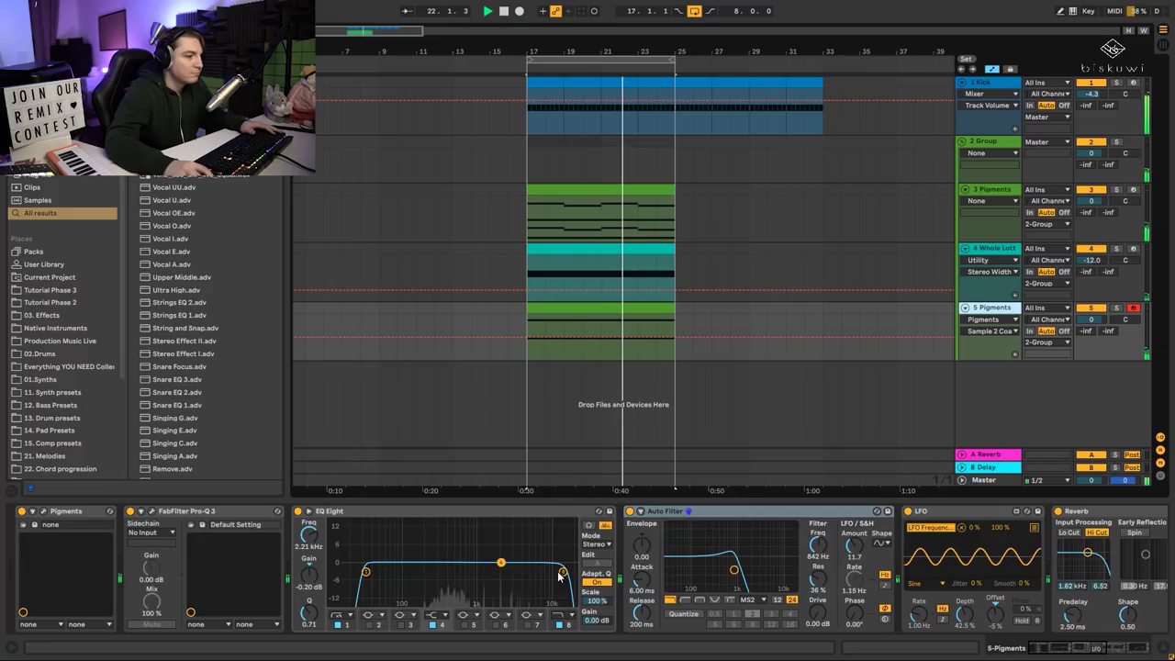
left_click_drag(559, 576, 542, 576)
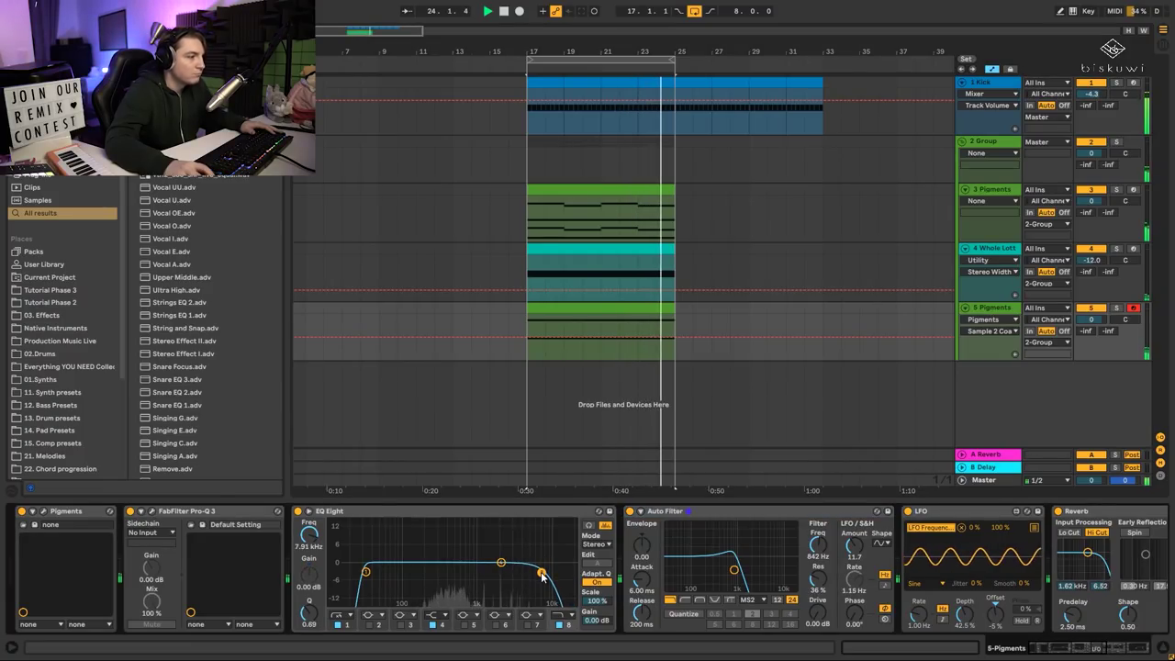
Transpose the F5 note in track 5's MIDI clip down an octave to F4 and return to the device chain.
double_click(584, 308)
left_click(478, 282)
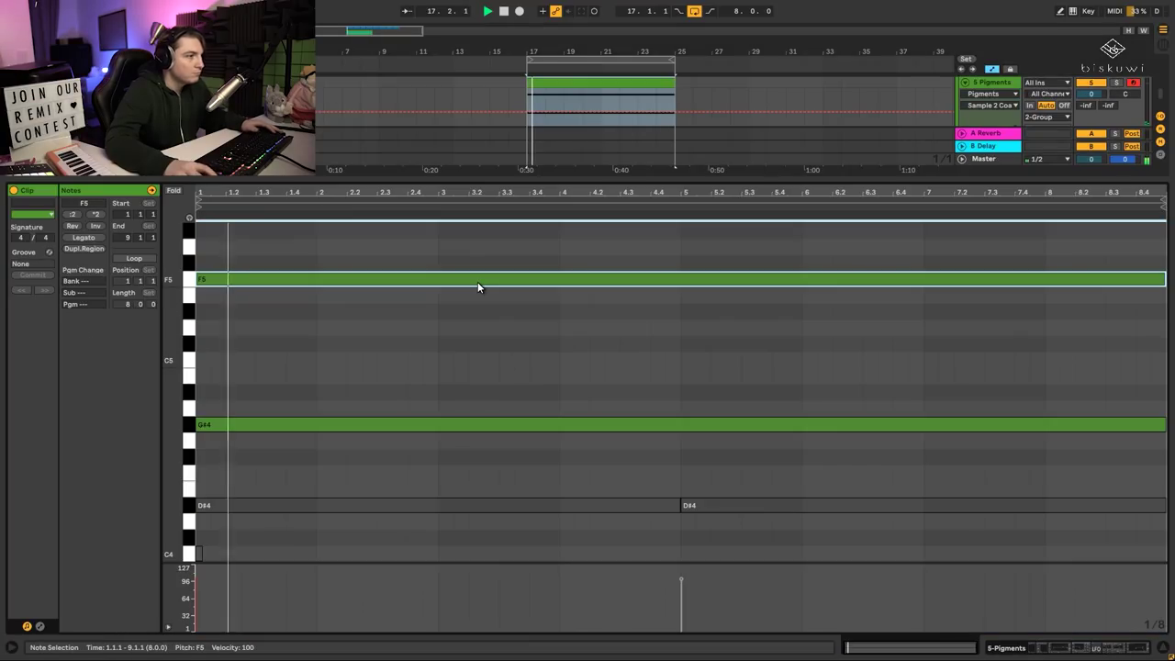
key("shift+Down")
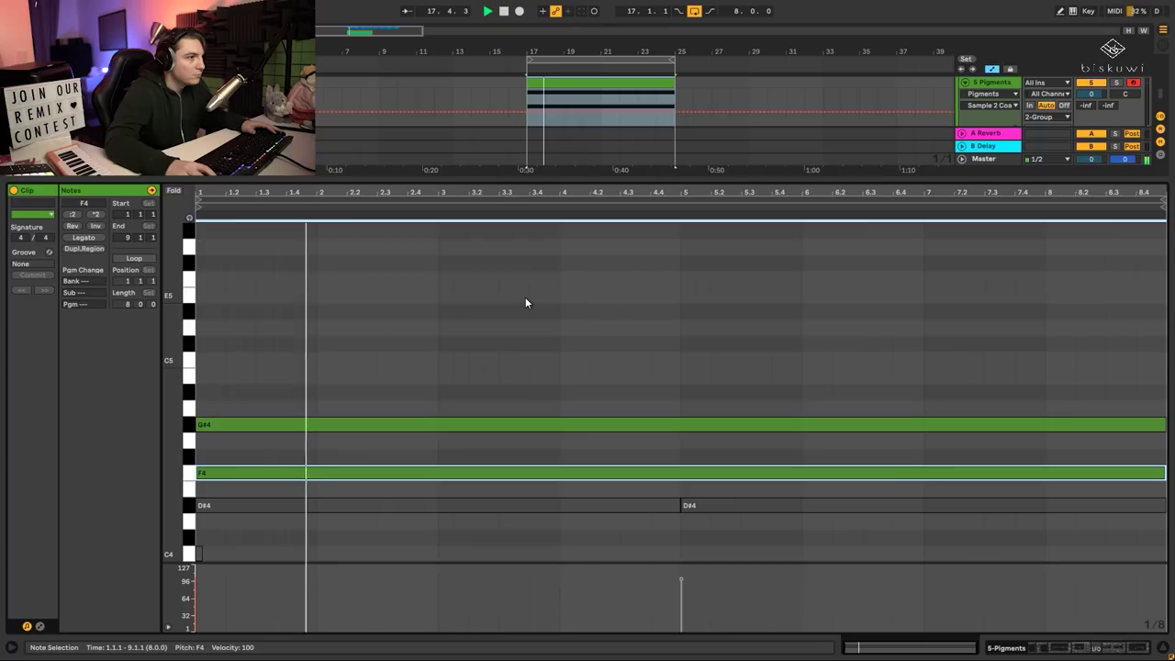
key("shift+Tab")
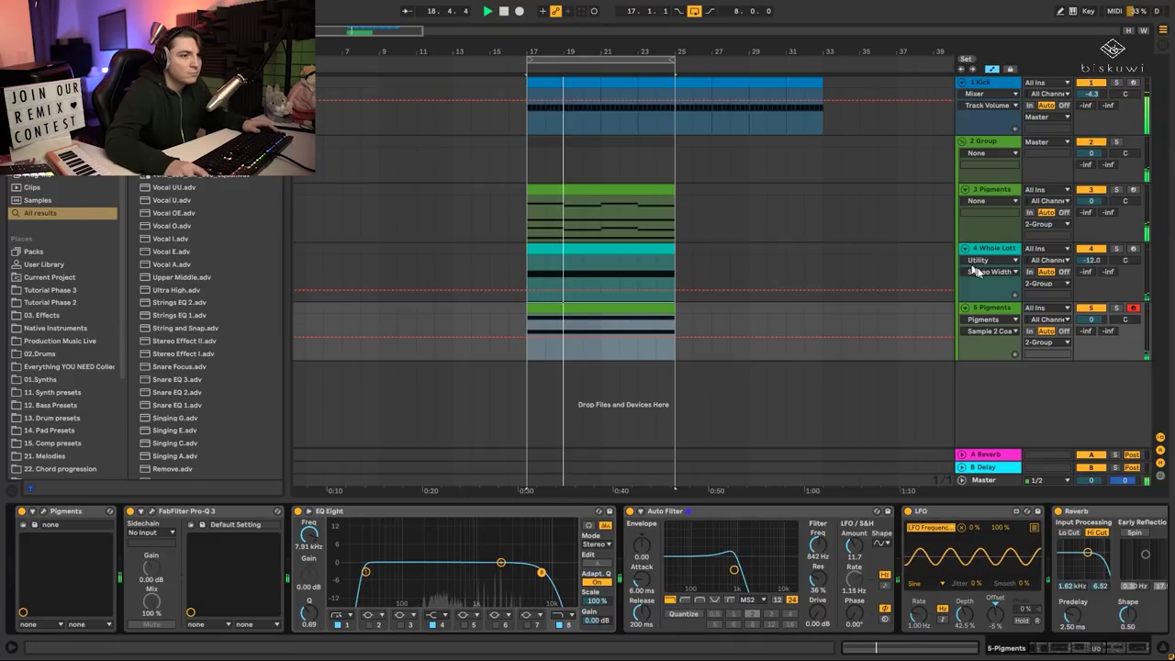
Set track 5's volume to -3.7 dB and bring the reverb section of its device chain into view.
left_click_drag(1091, 319, 1090, 337)
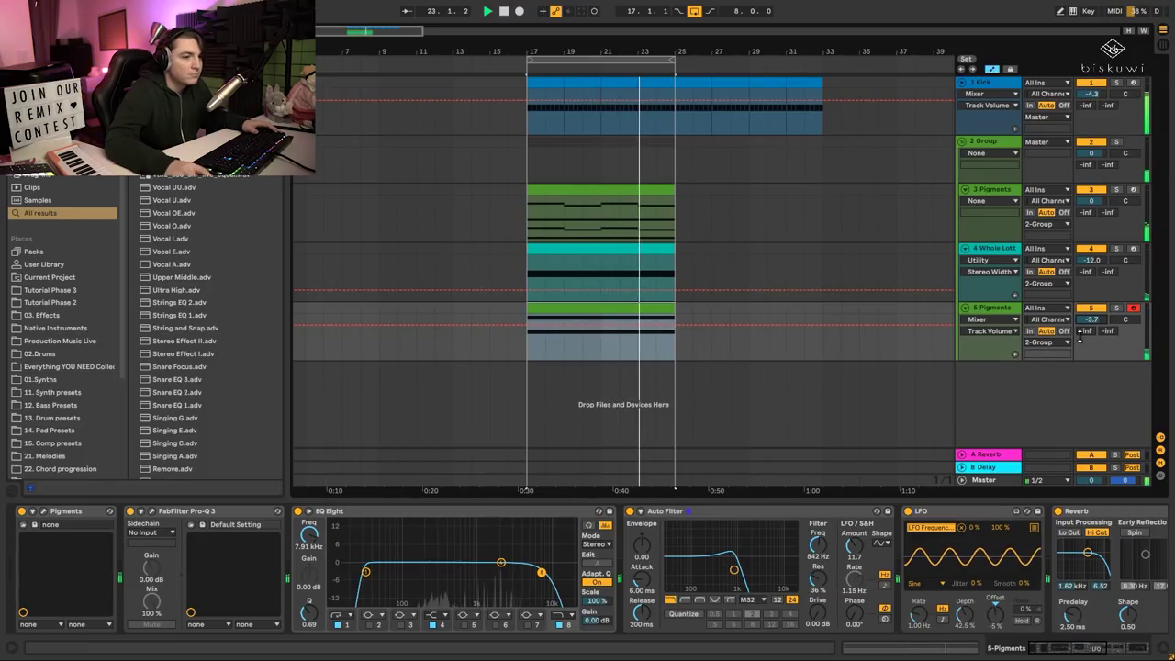
left_click(1097, 649)
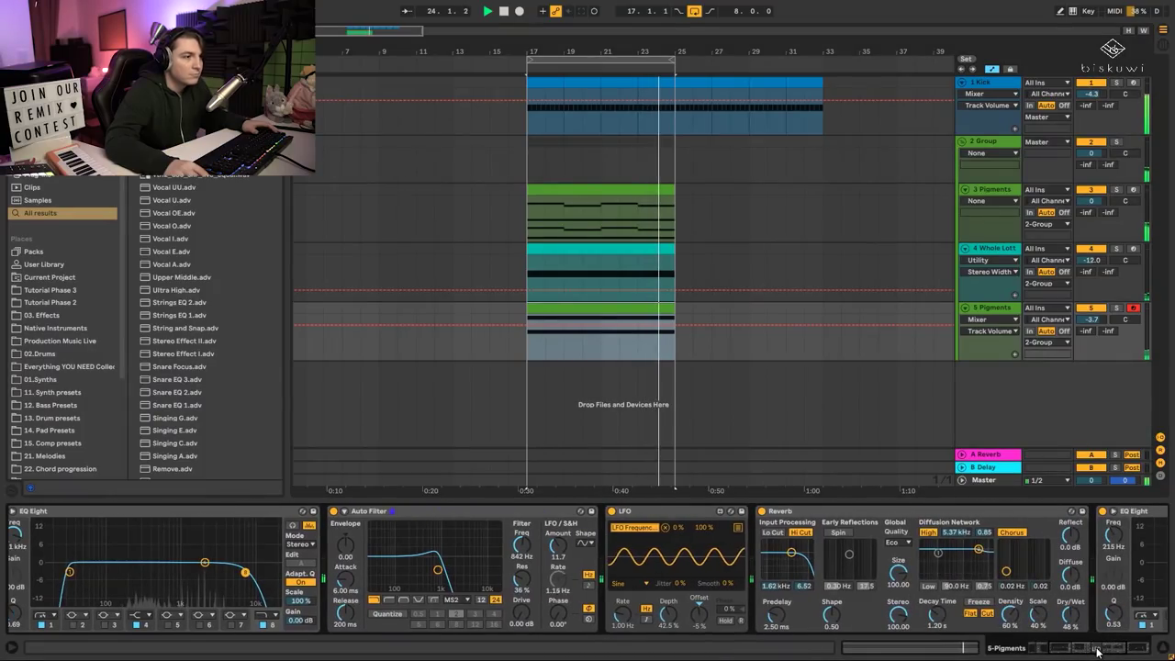